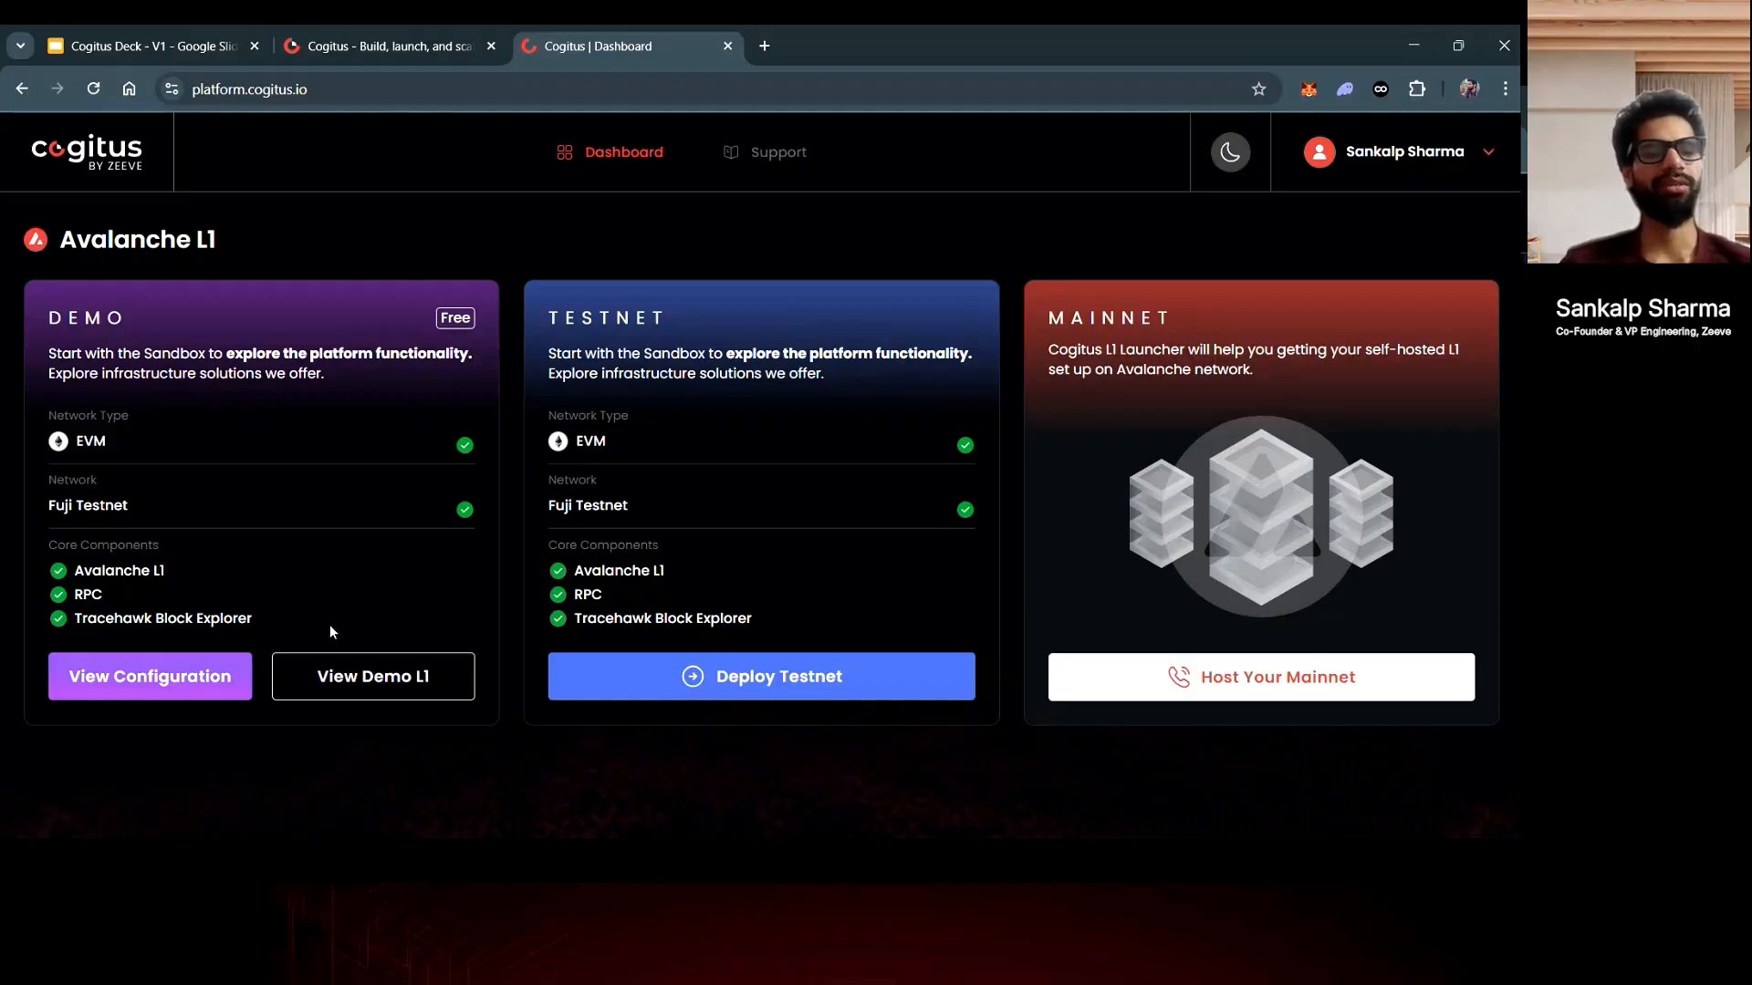
- Open the Demo L1's configuration and review its chain parameters, TKT tokenomics with allocation 10, and permissions
click(164, 683)
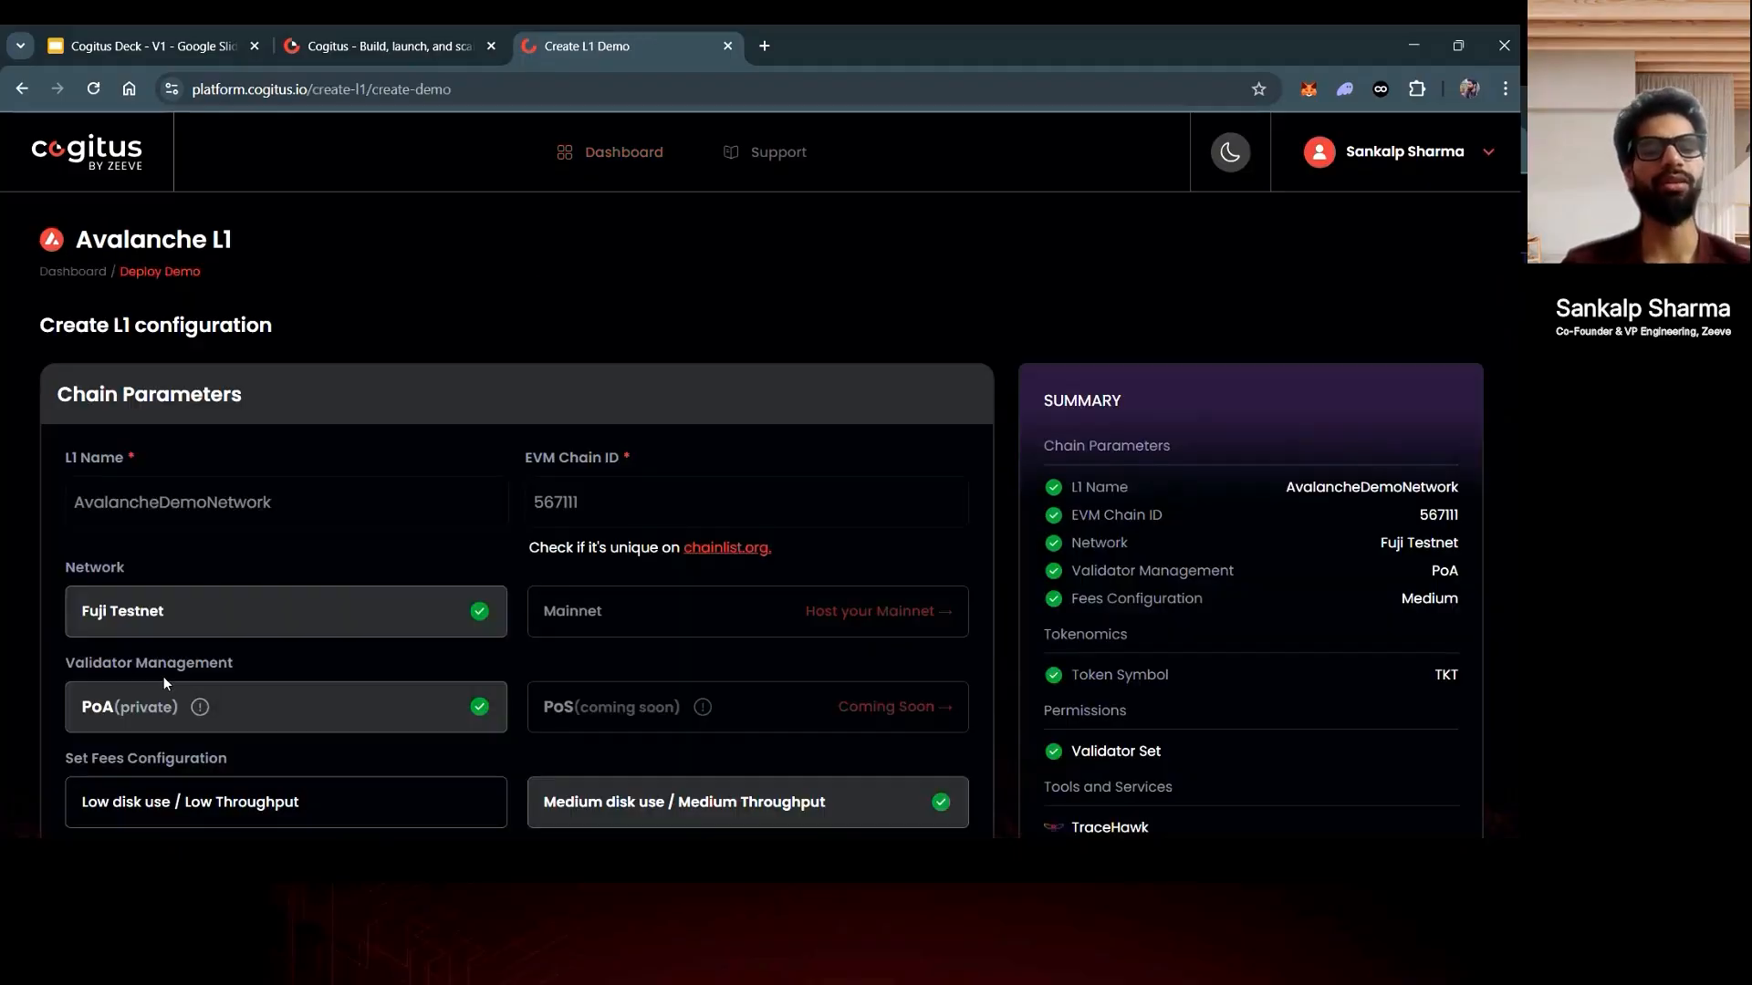
scroll(503, 603, down, 1)
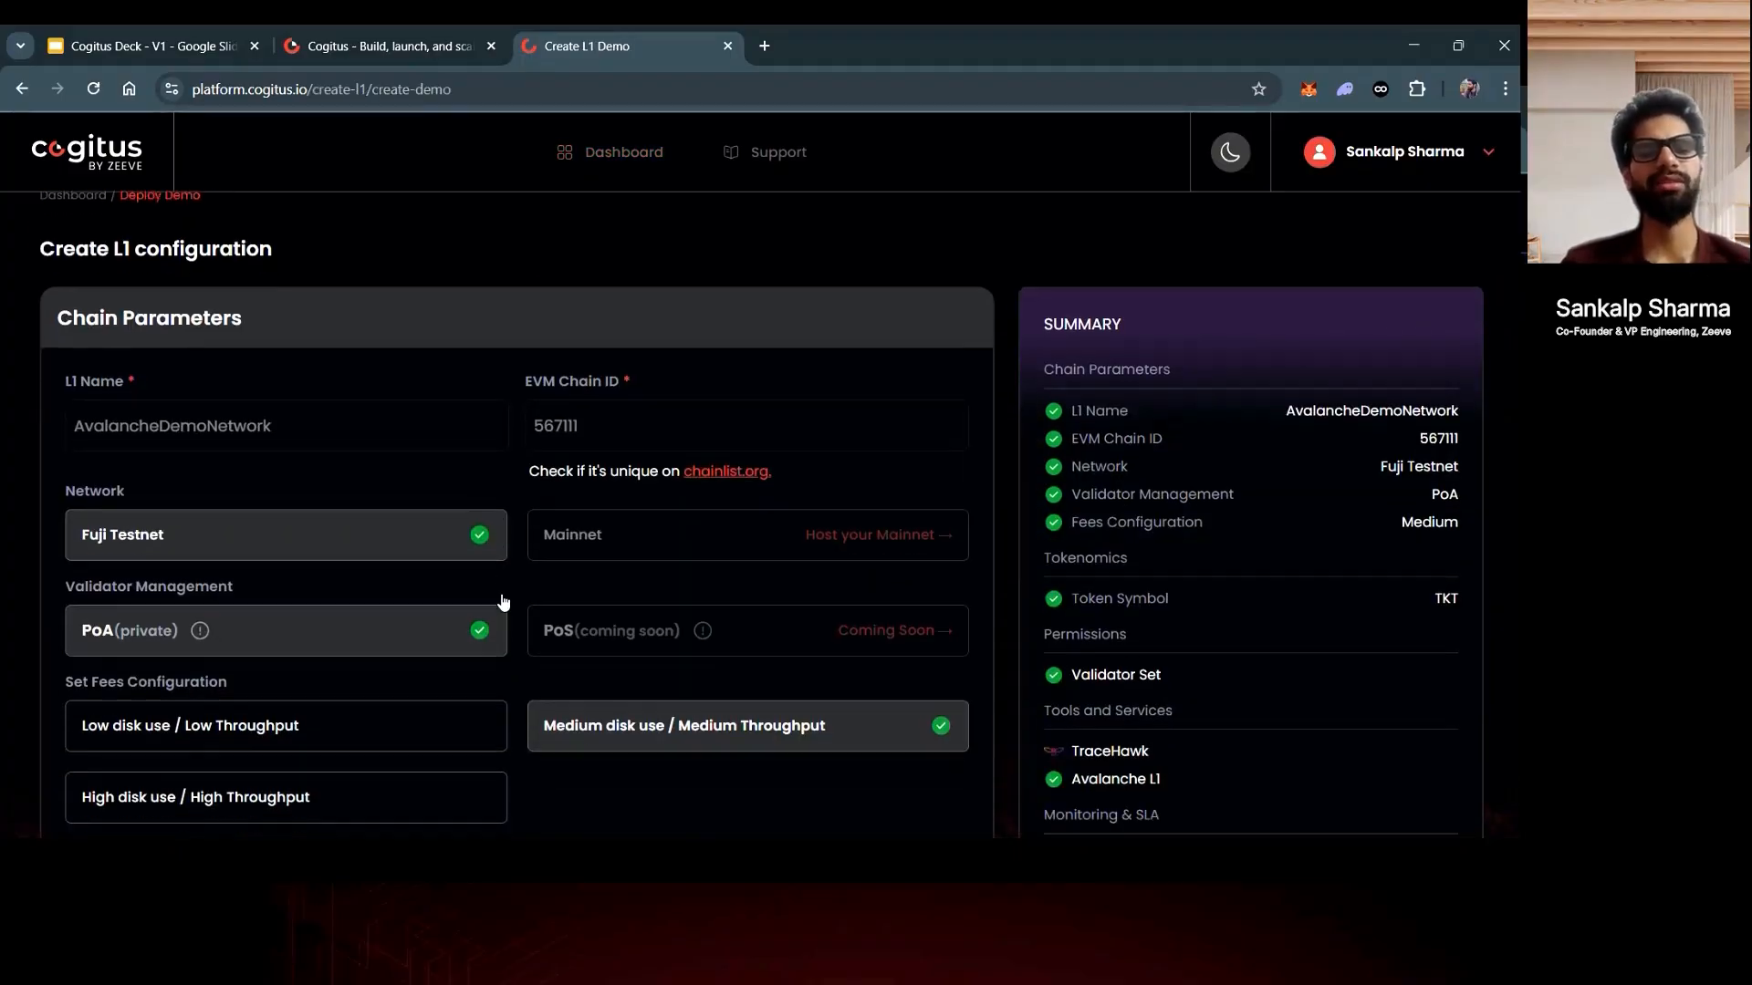
scroll(503, 602, down, 4)
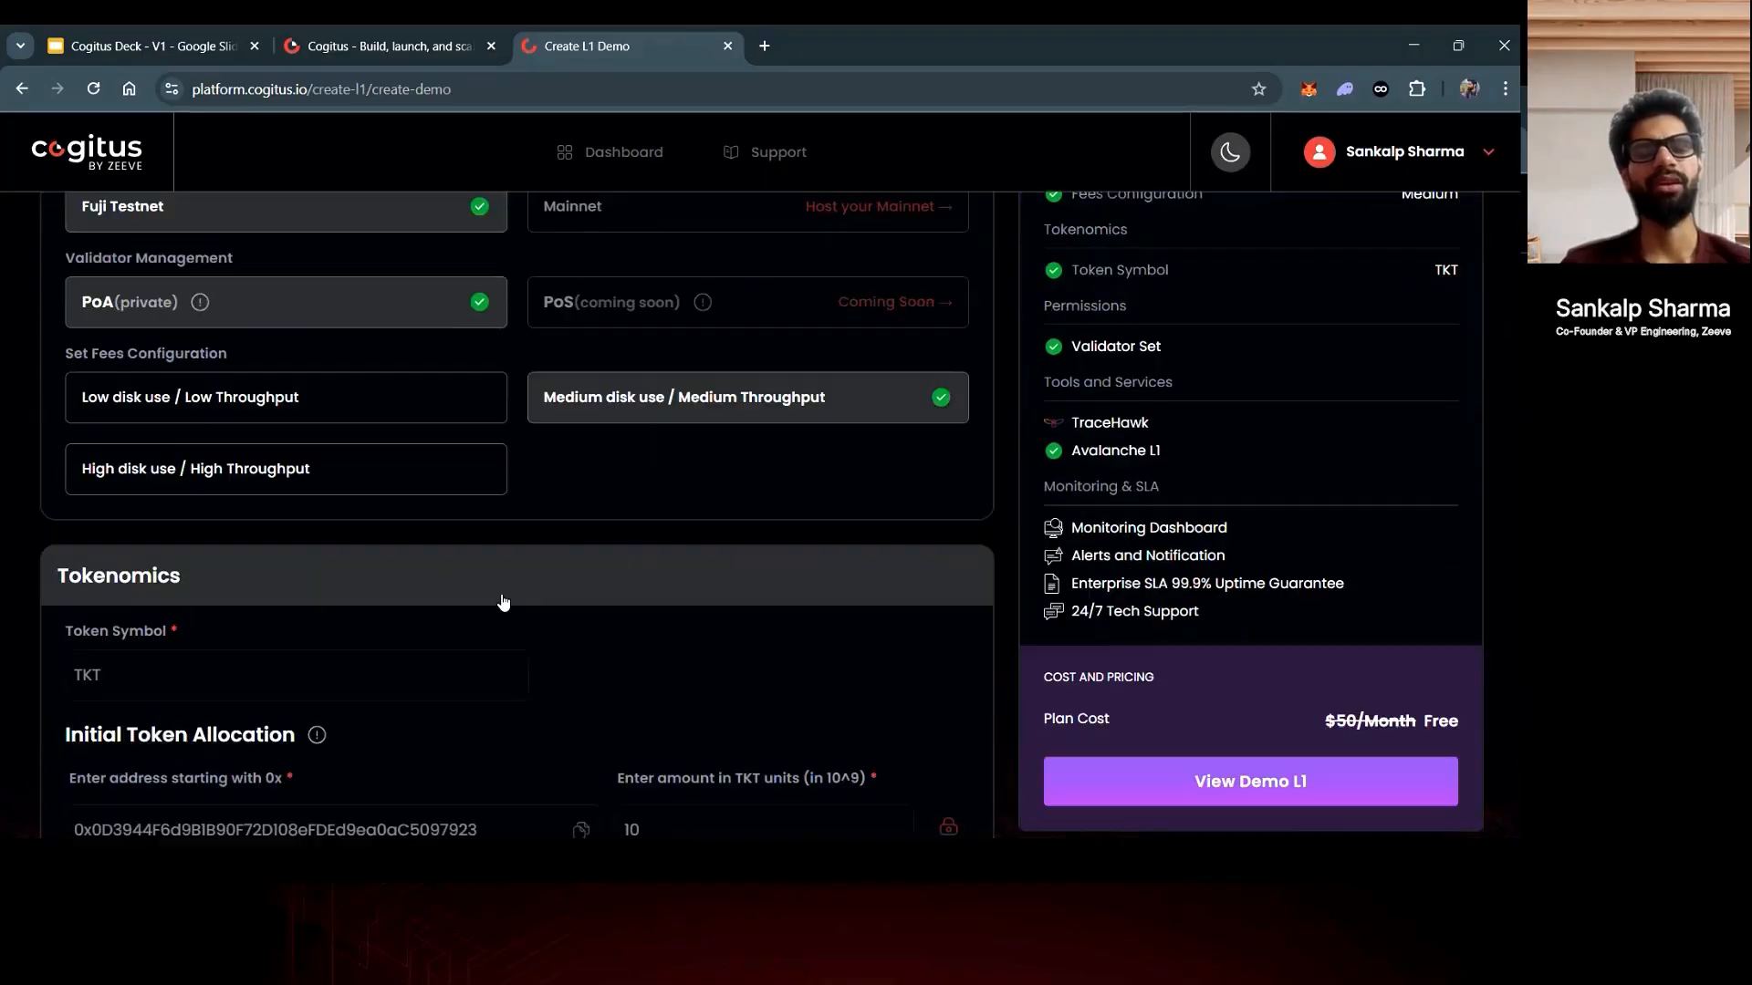
scroll(502, 602, down, 10)
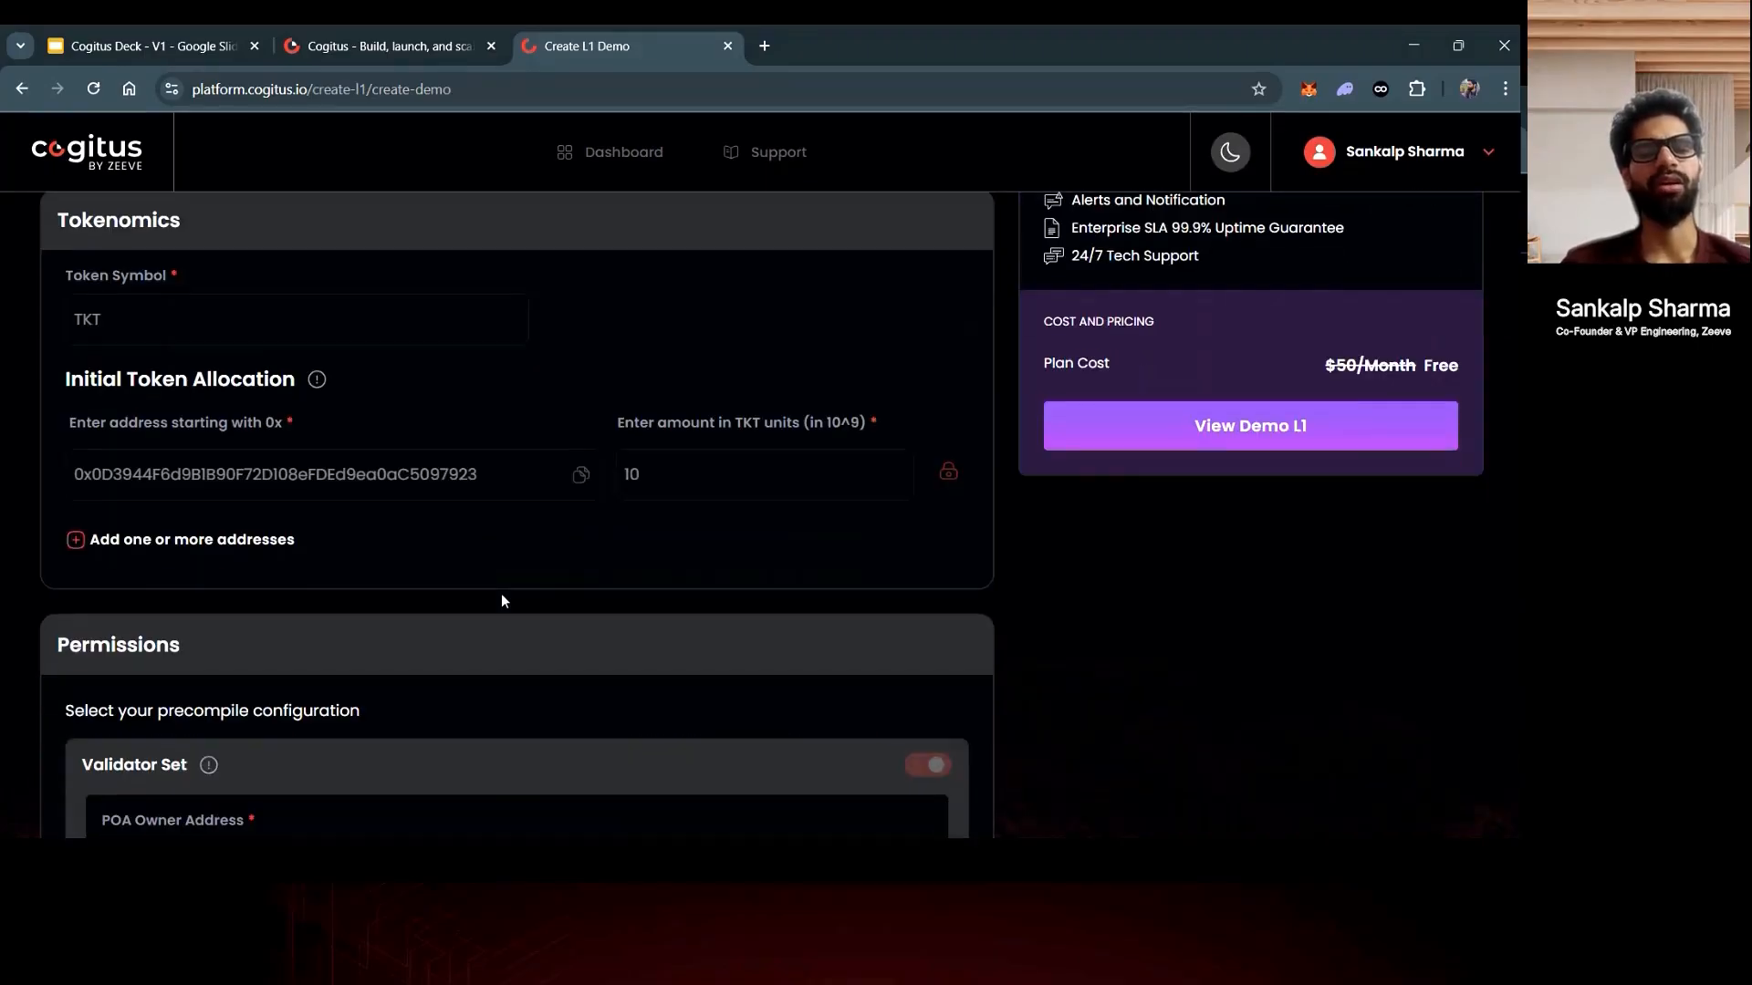
scroll(501, 600, down, 1)
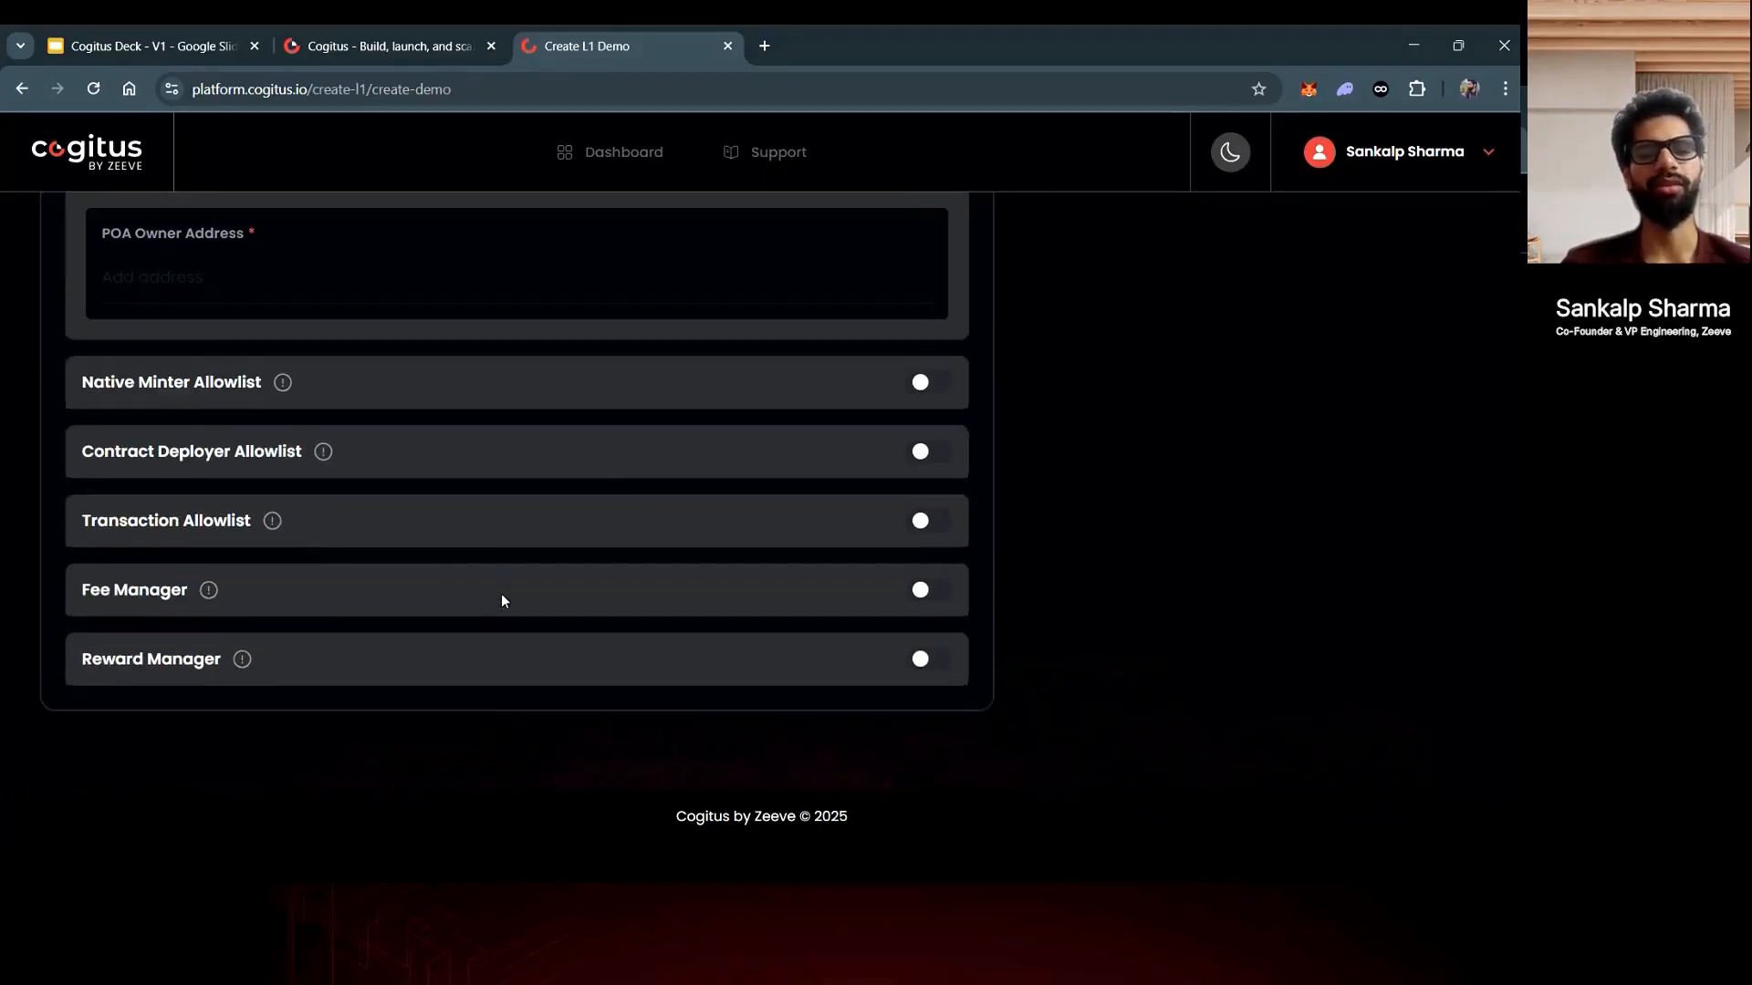
scroll(500, 600, up, 3)
scroll(503, 600, up, 6)
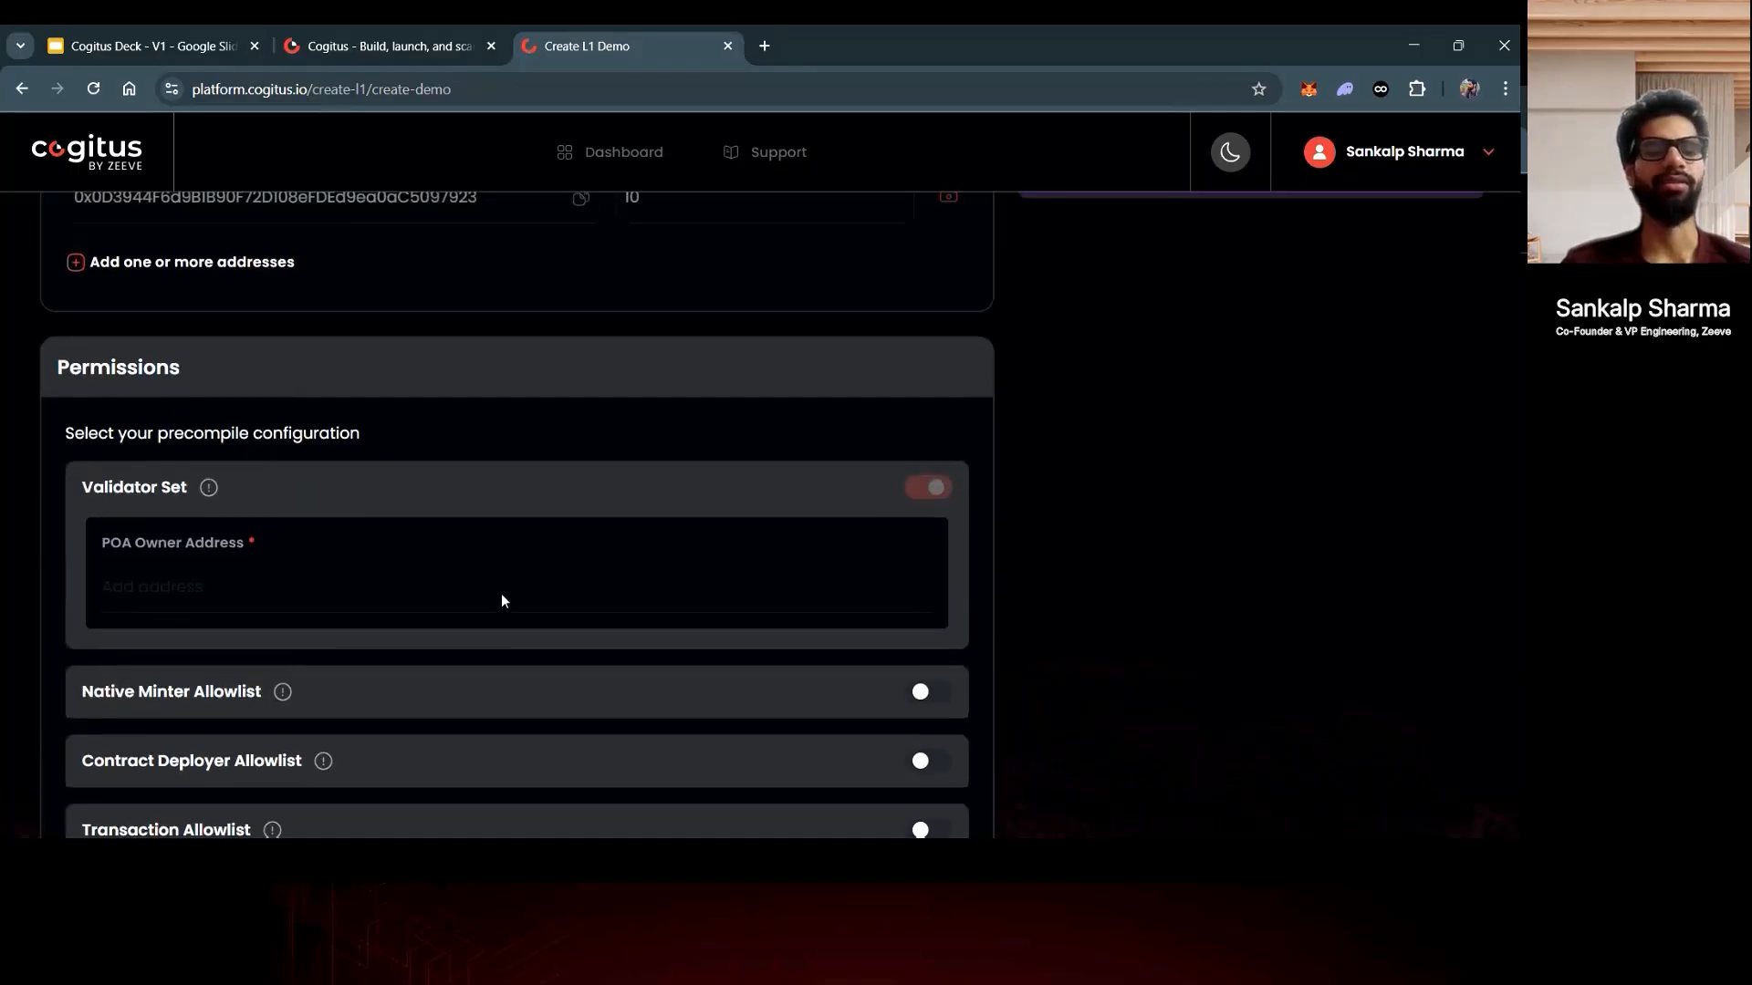
scroll(501, 600, up, 7)
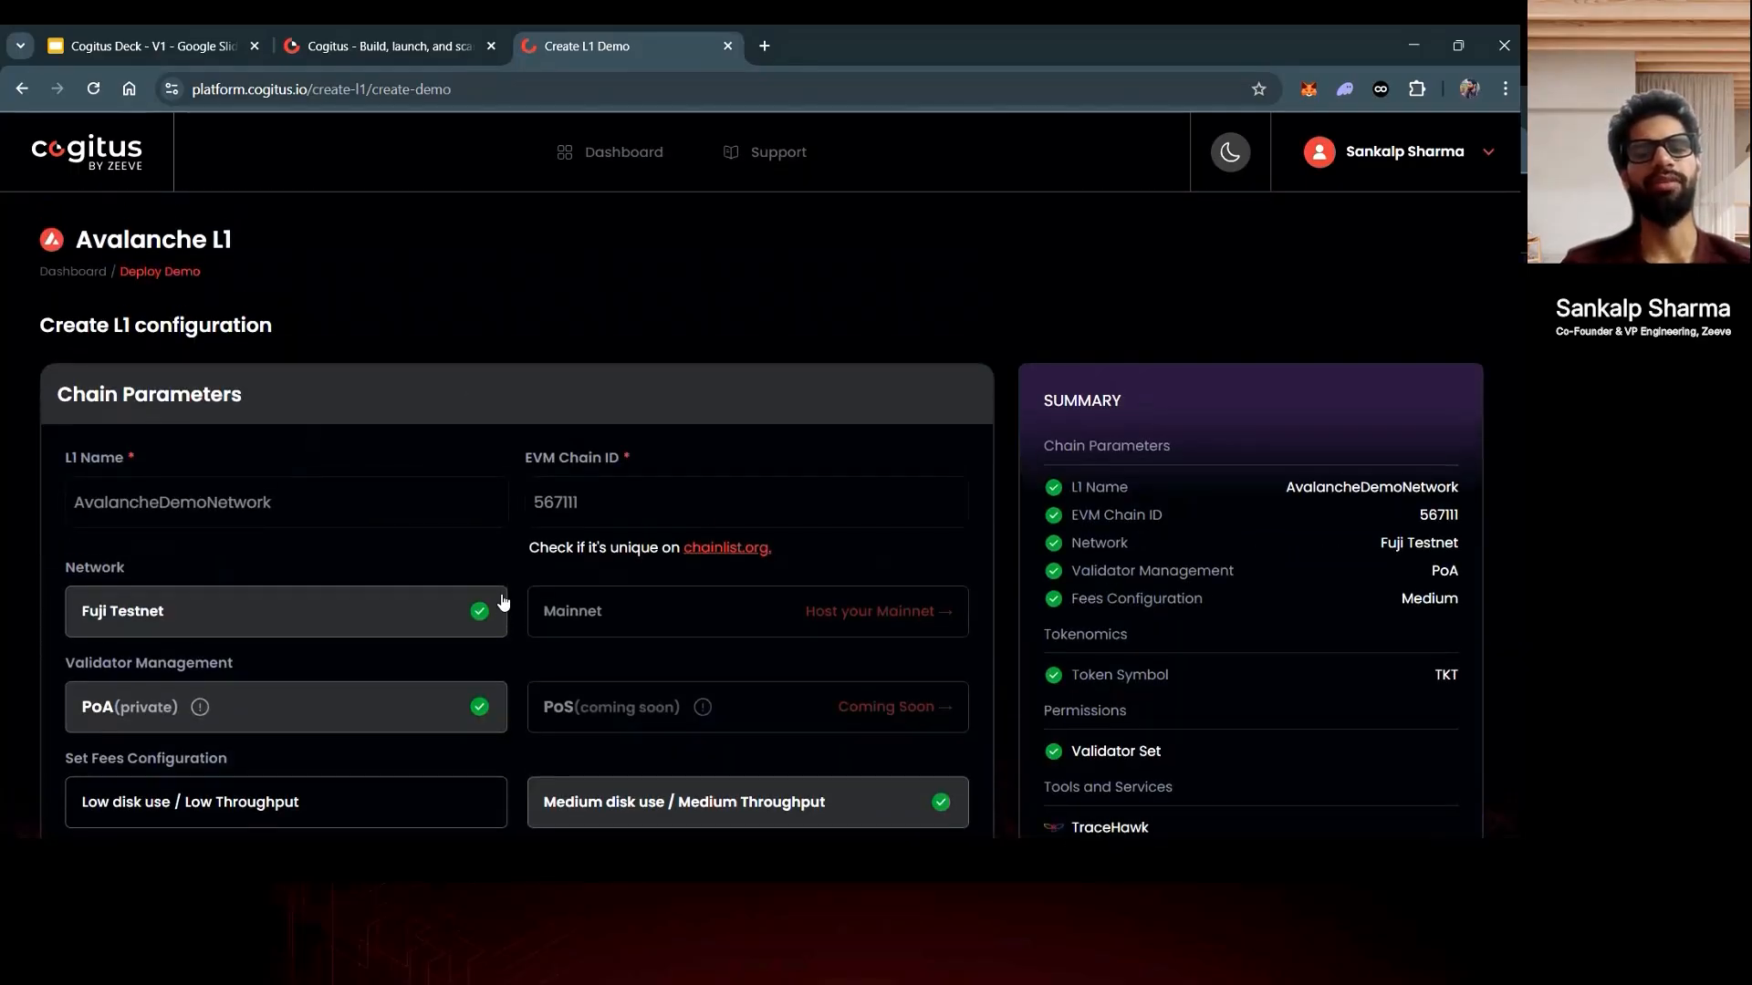
scroll(502, 600, down, 13)
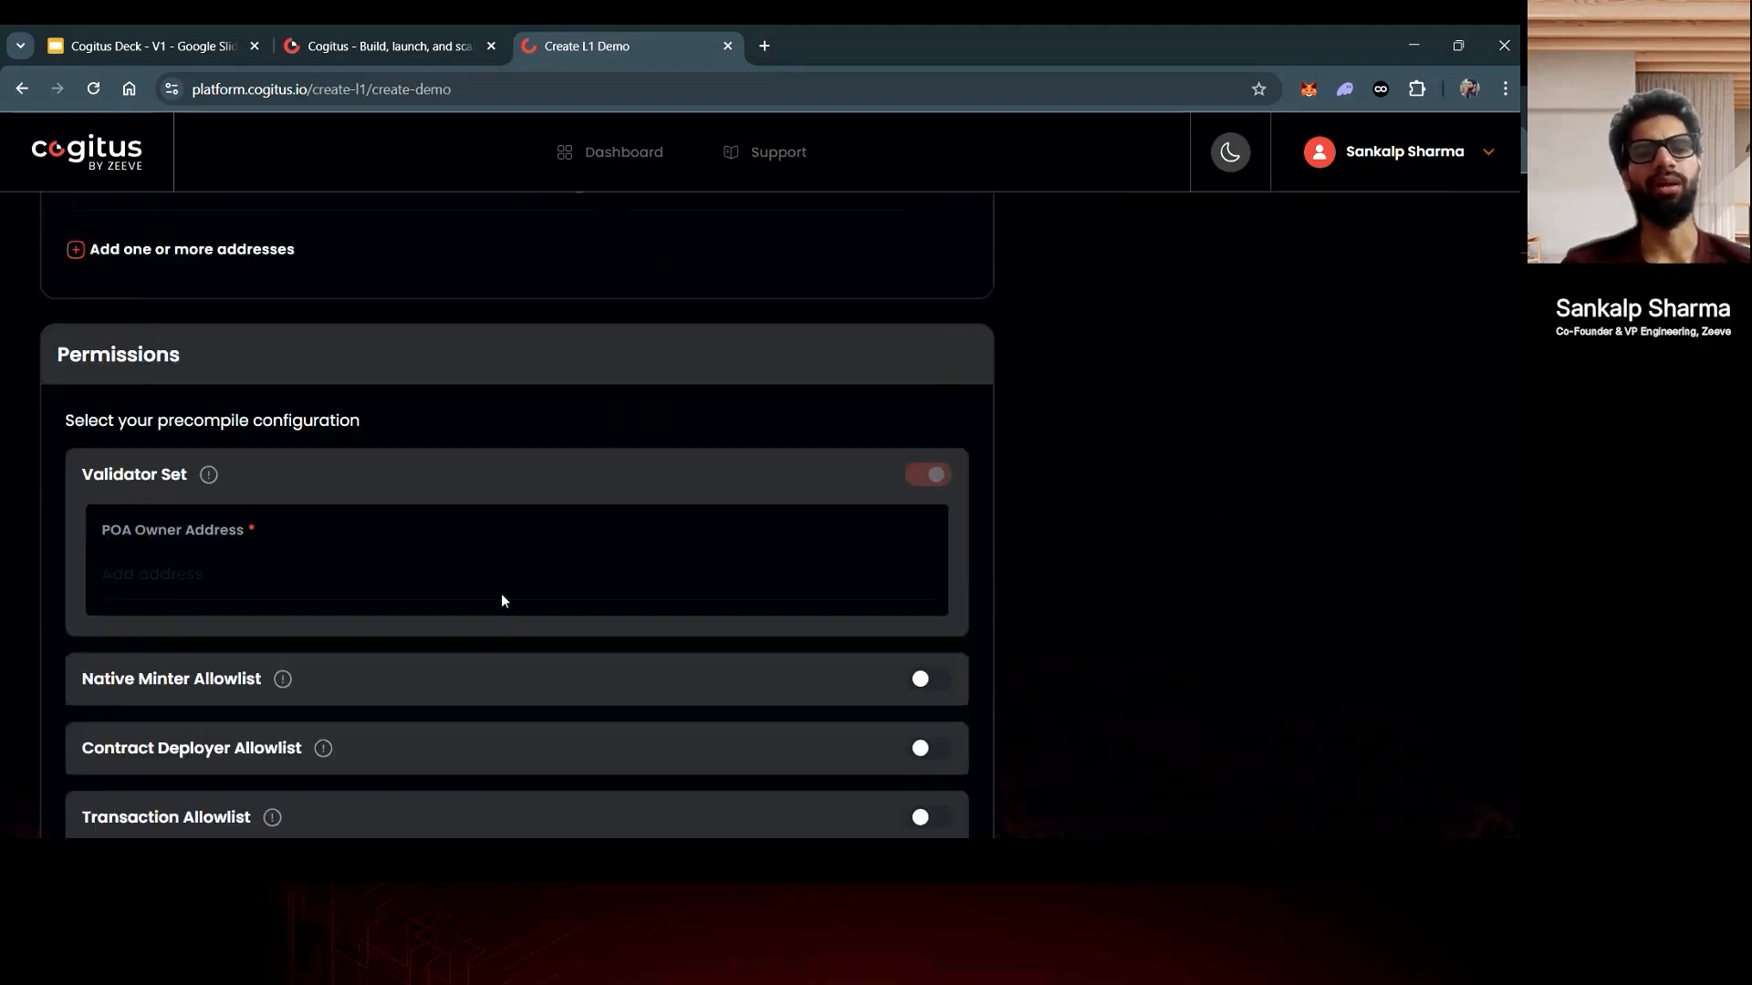
scroll(502, 600, up, 13)
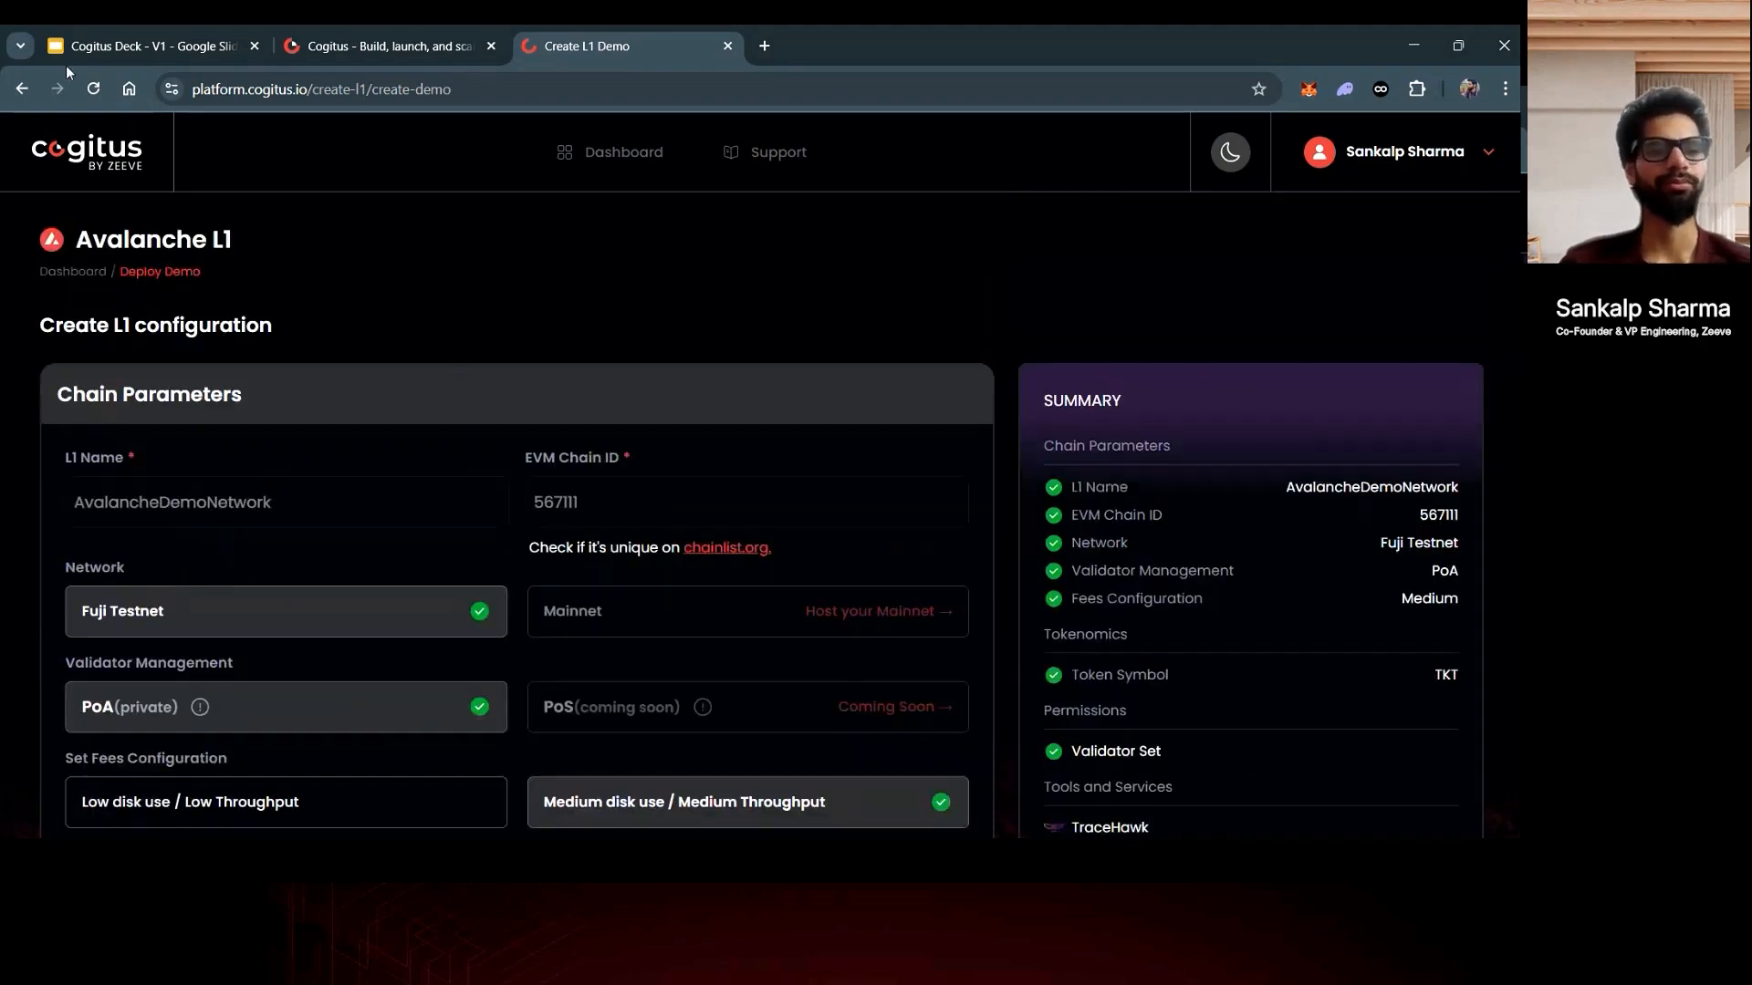
- Return to the dashboard and review the demo L1 avaxnetworktesting's details, services and precompile management keys
click(24, 88)
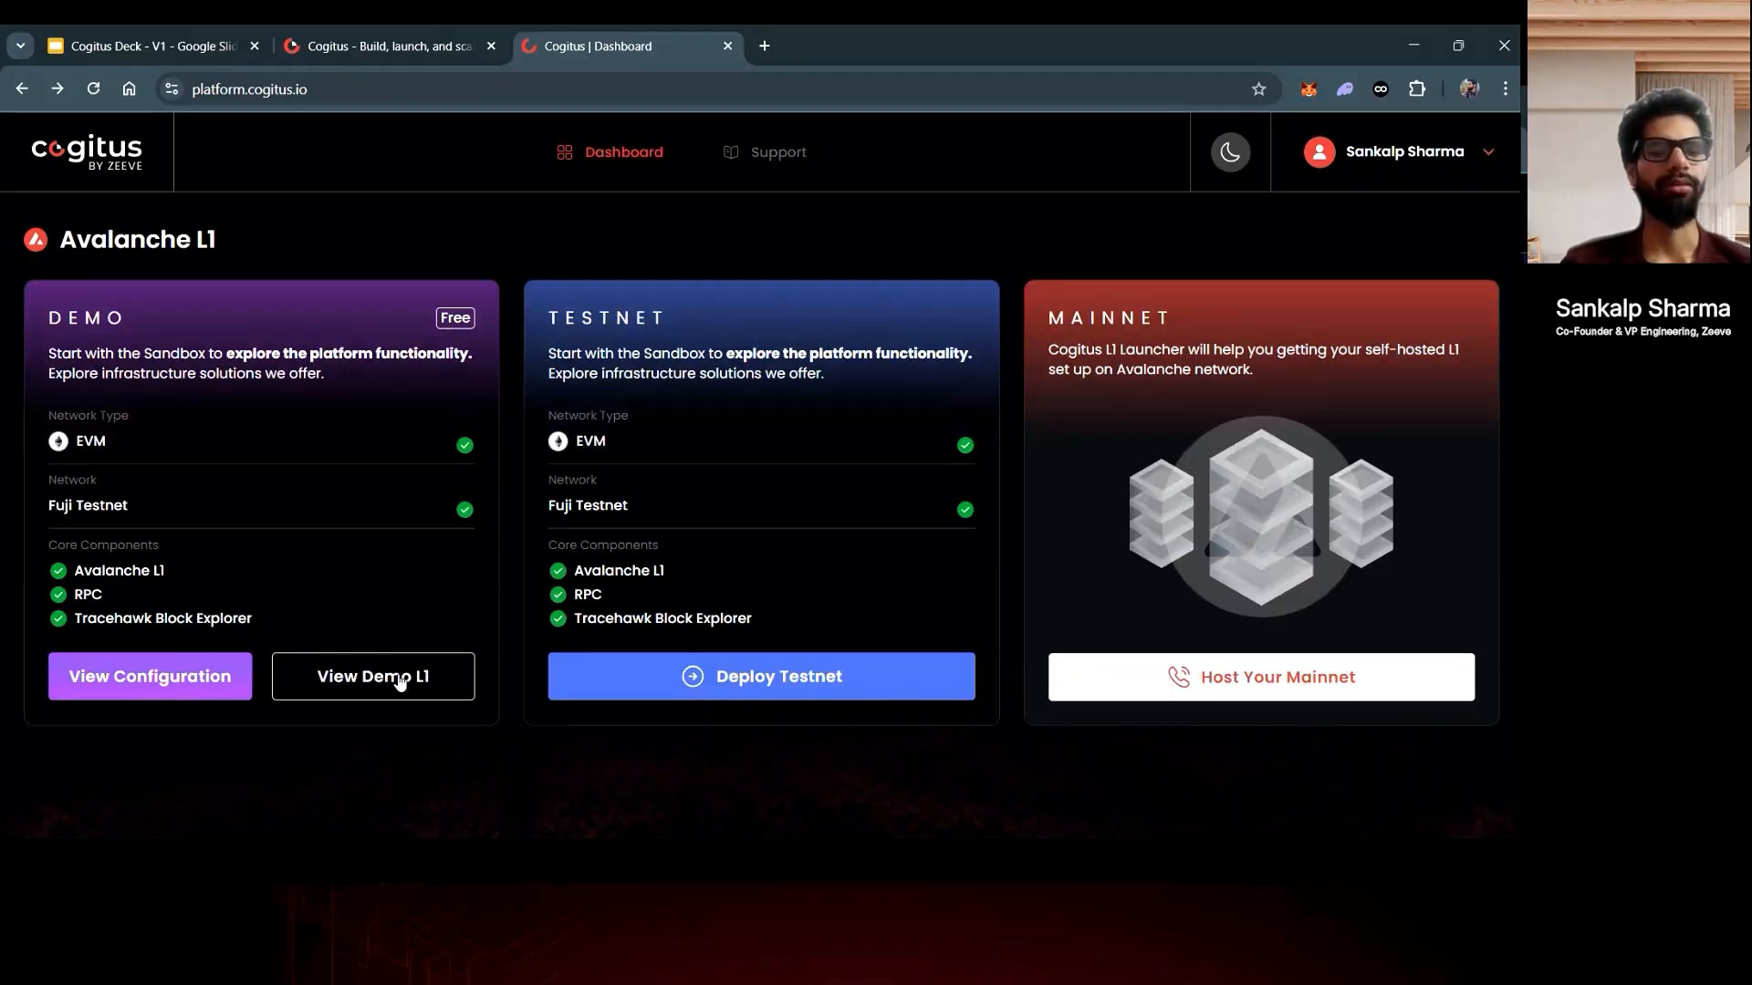
click(399, 680)
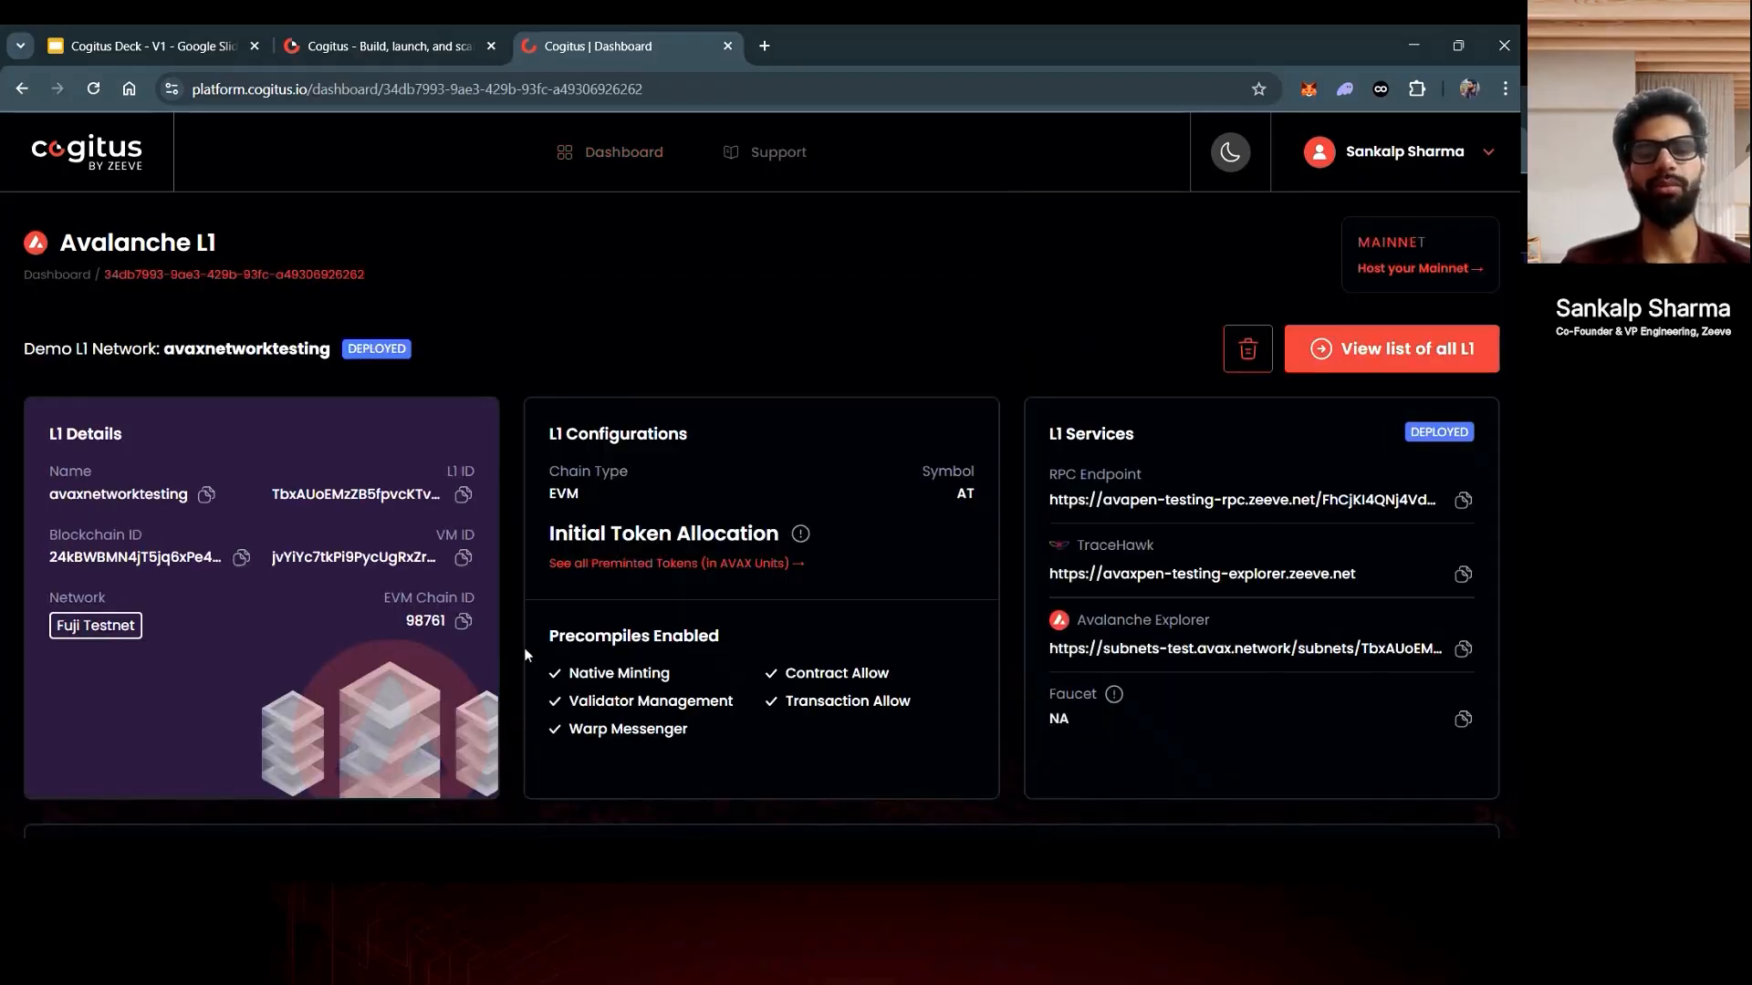
scroll(523, 649, down, 2)
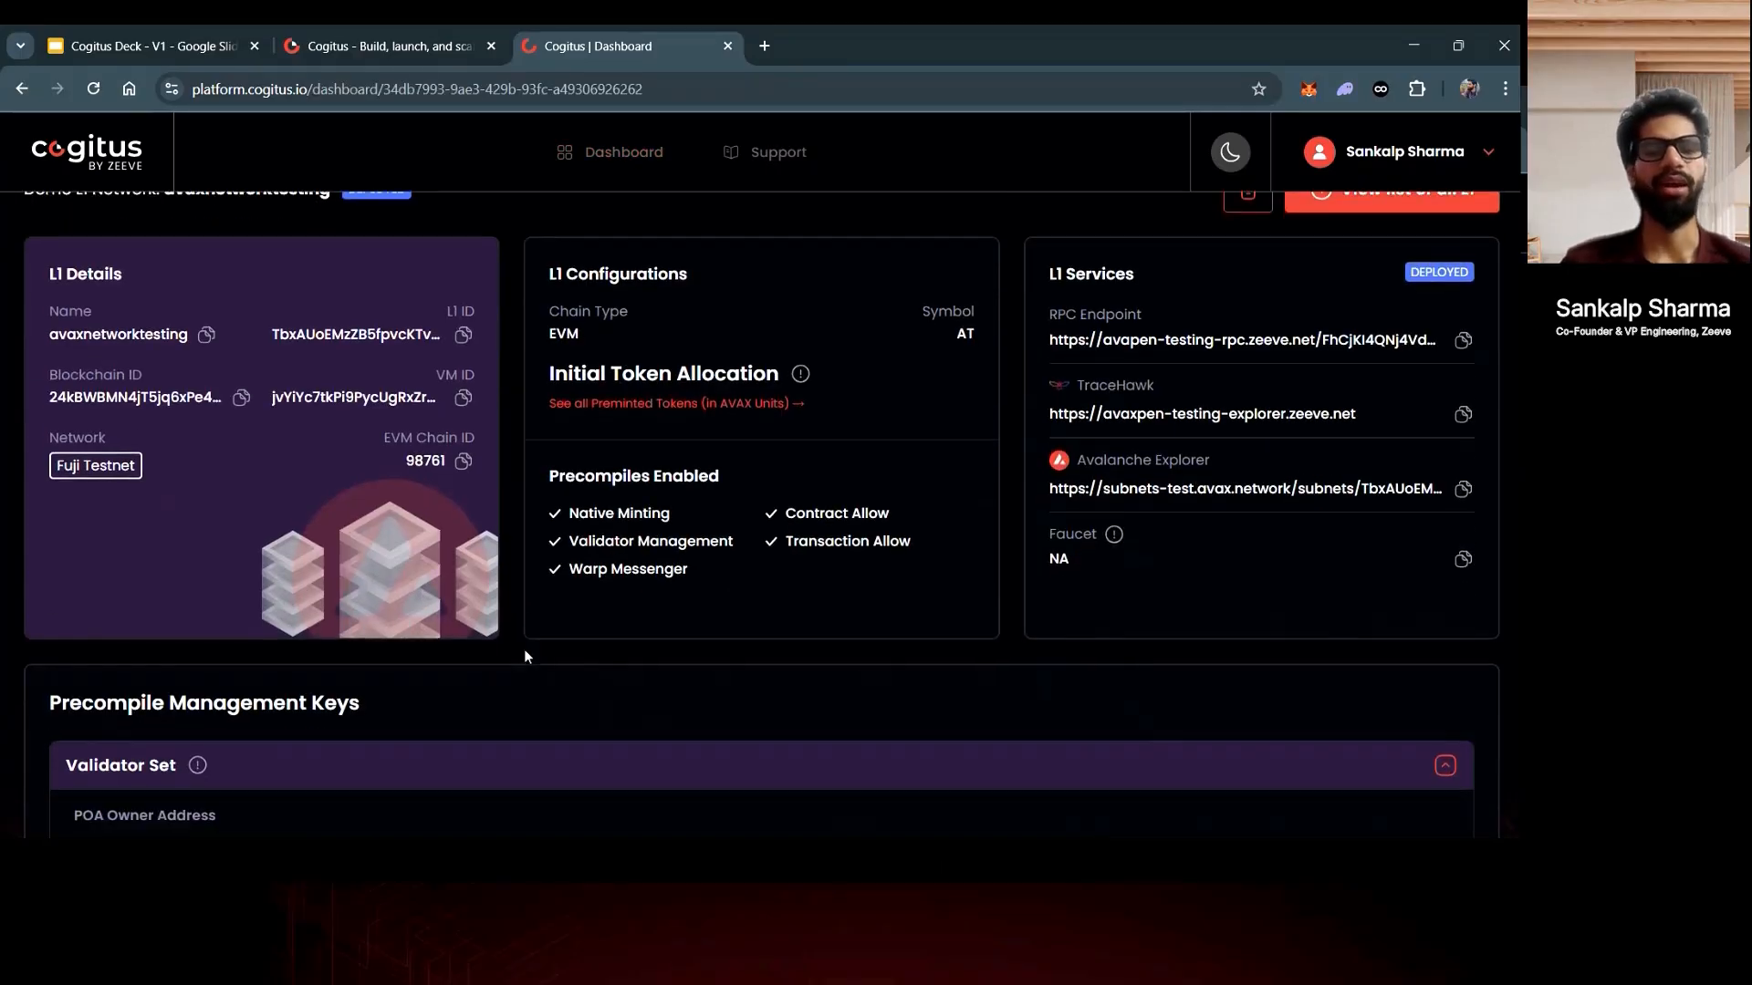
scroll(523, 655, down, 1)
scroll(524, 655, up, 2)
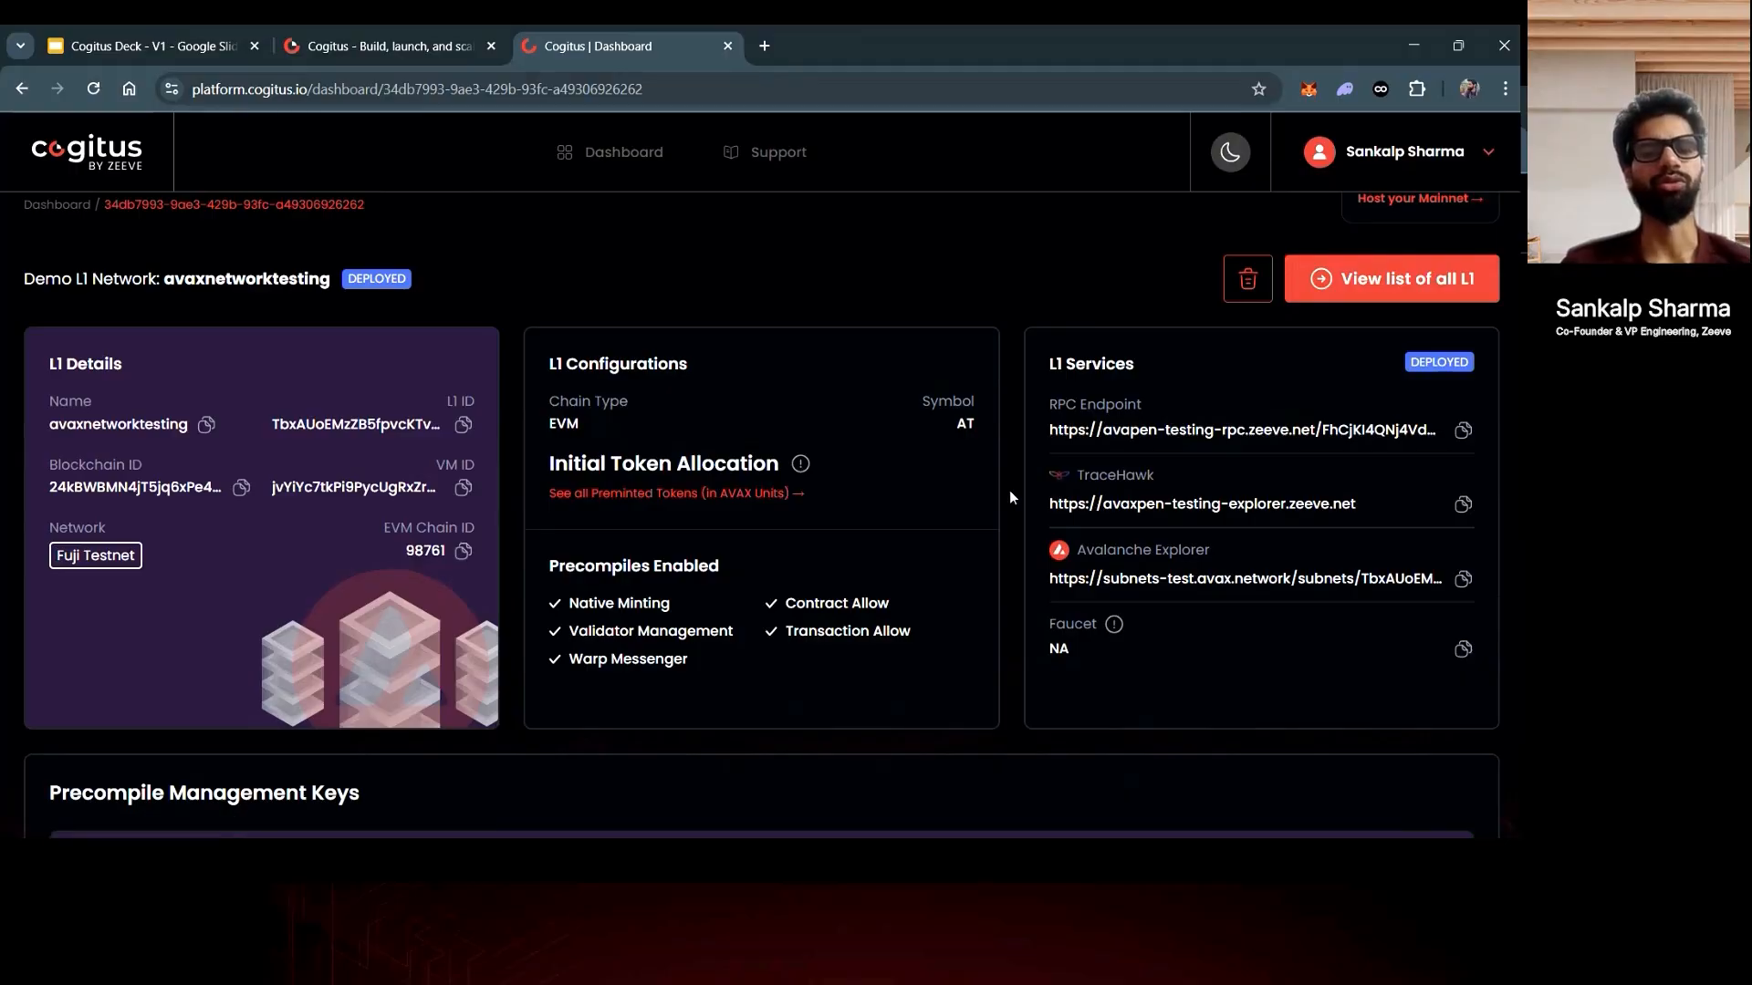
scroll(1010, 497, down, 1)
scroll(1010, 497, down, 3)
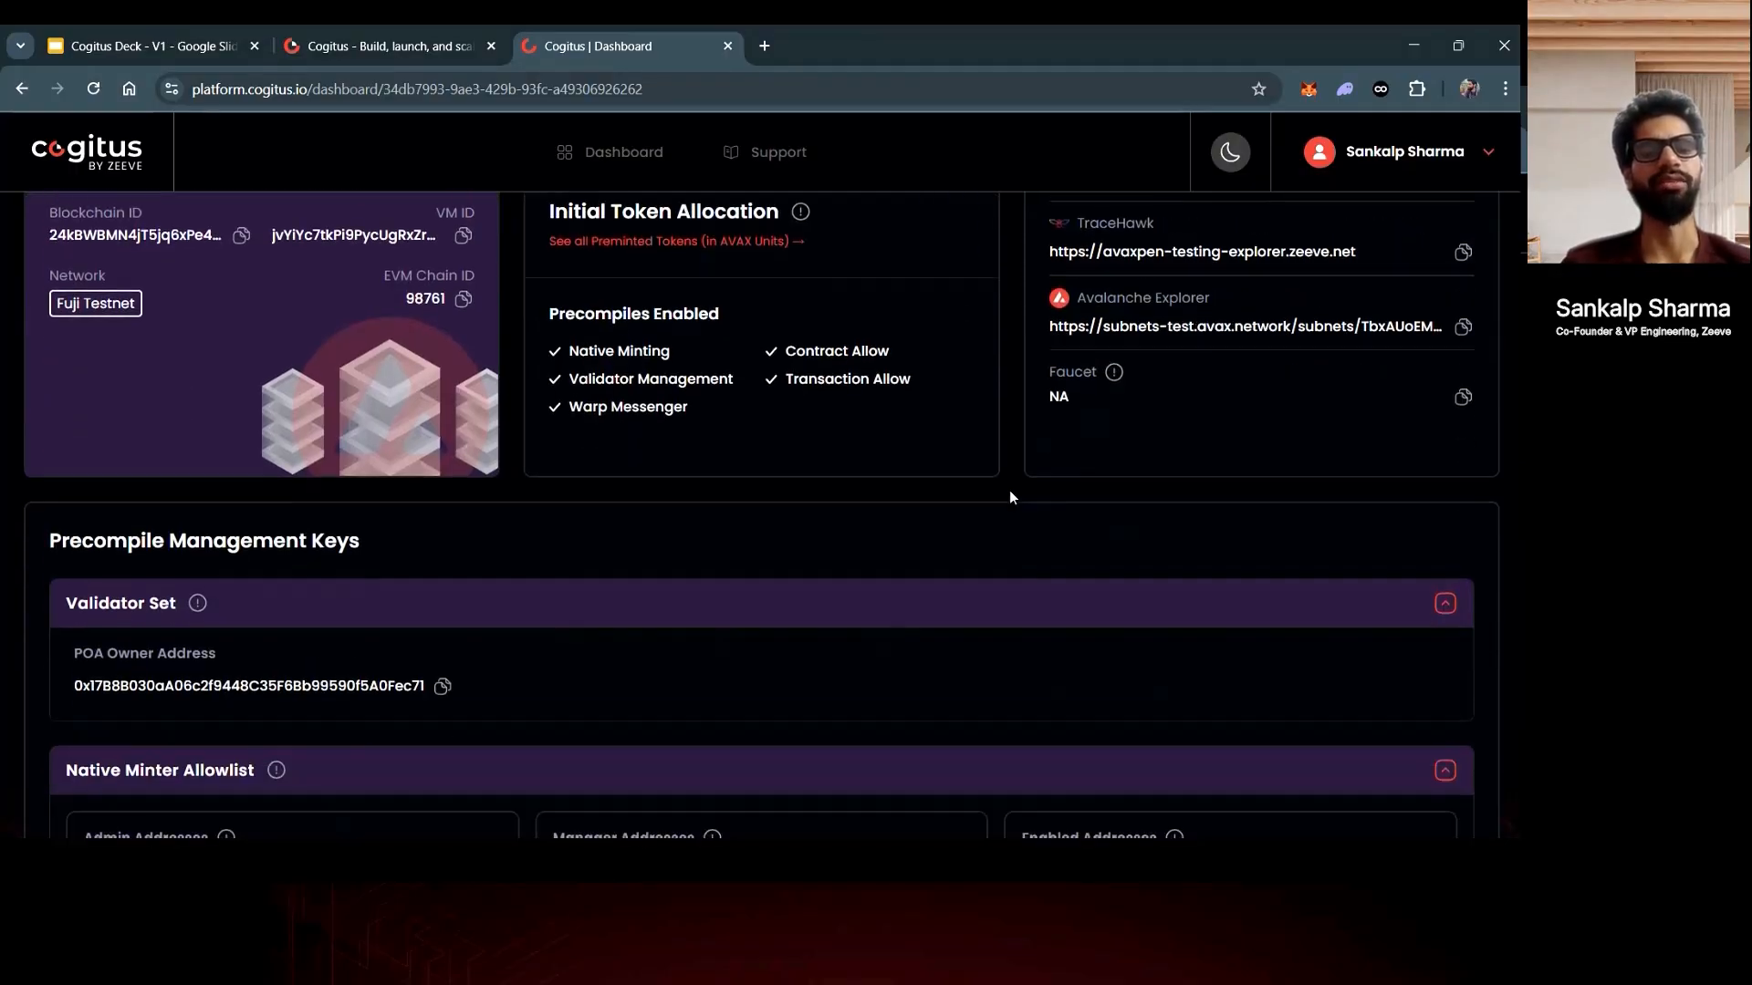
scroll(1010, 497, down, 7)
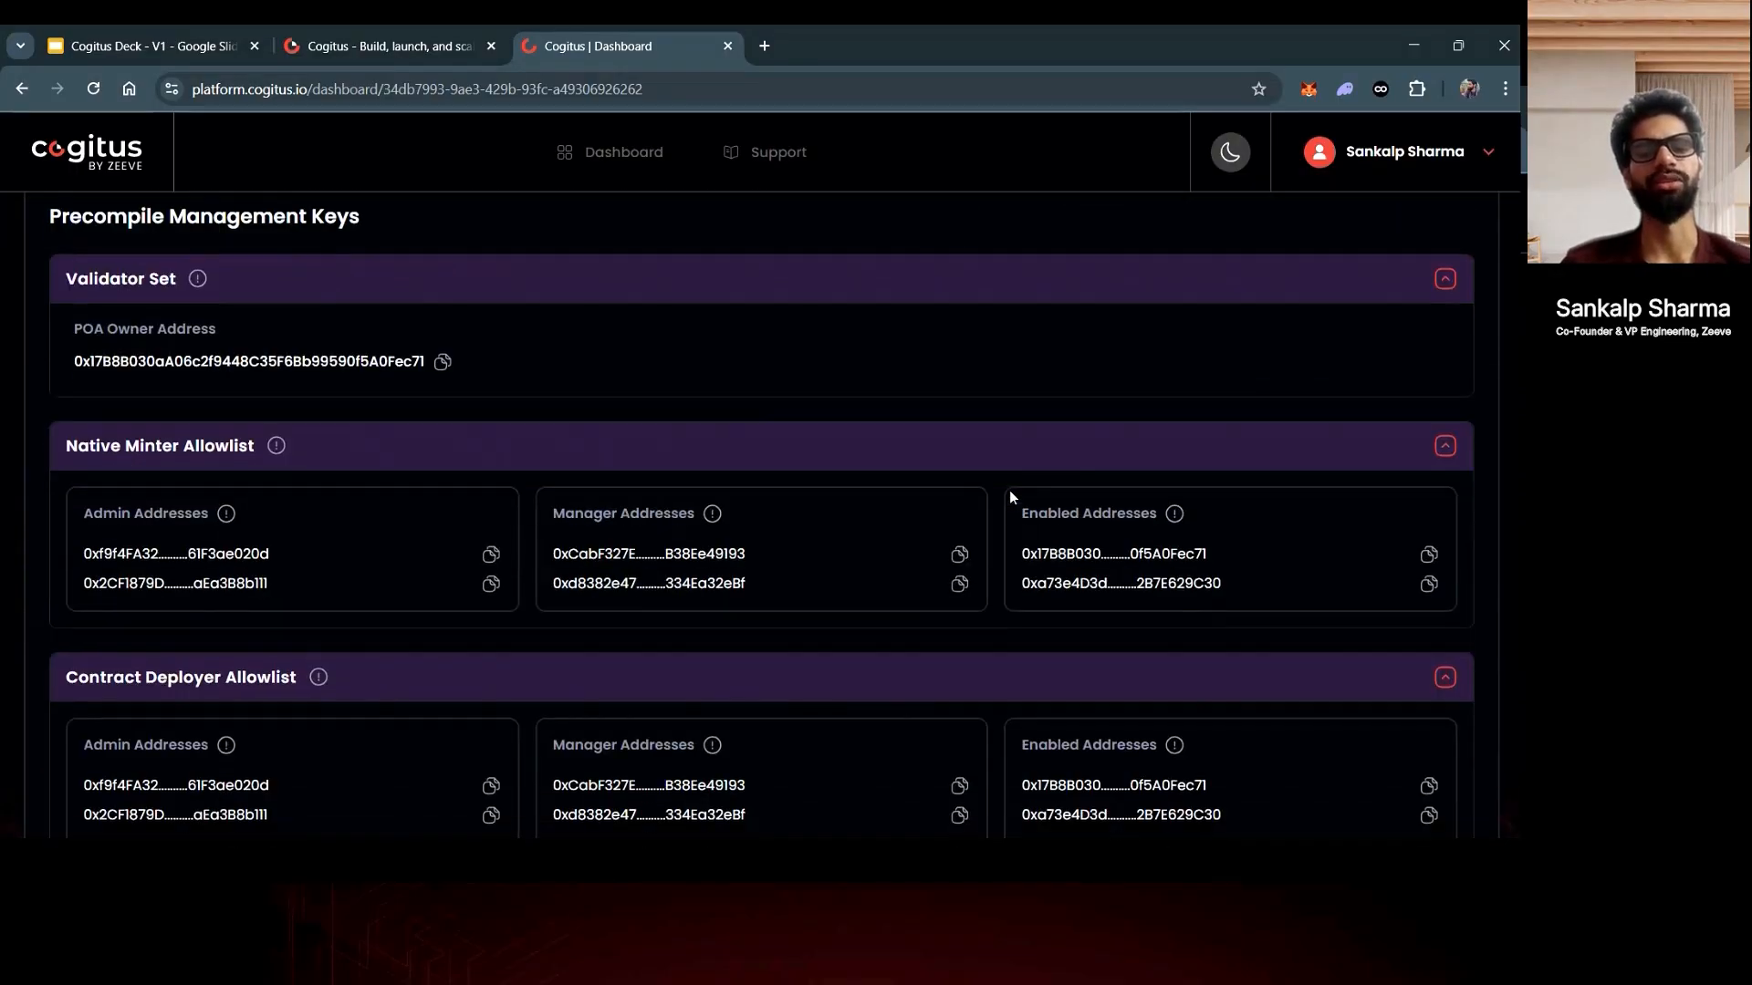
scroll(1009, 497, down, 1)
scroll(1010, 497, up, 7)
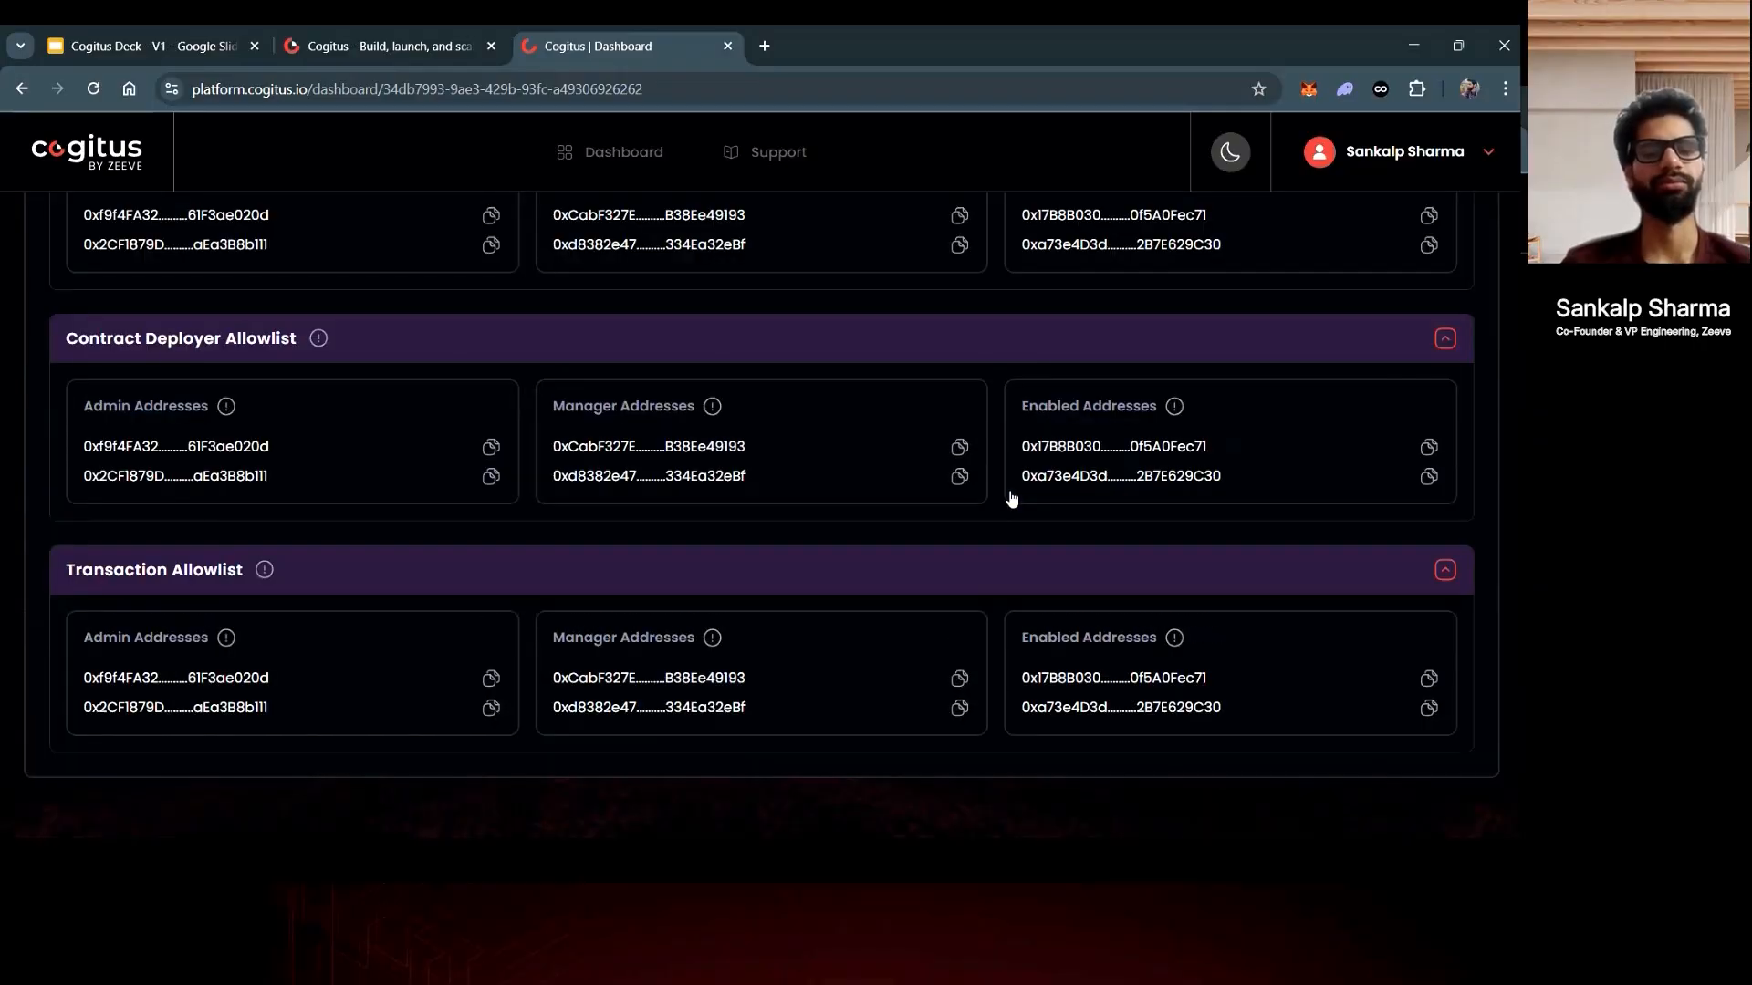
scroll(1010, 497, up, 3)
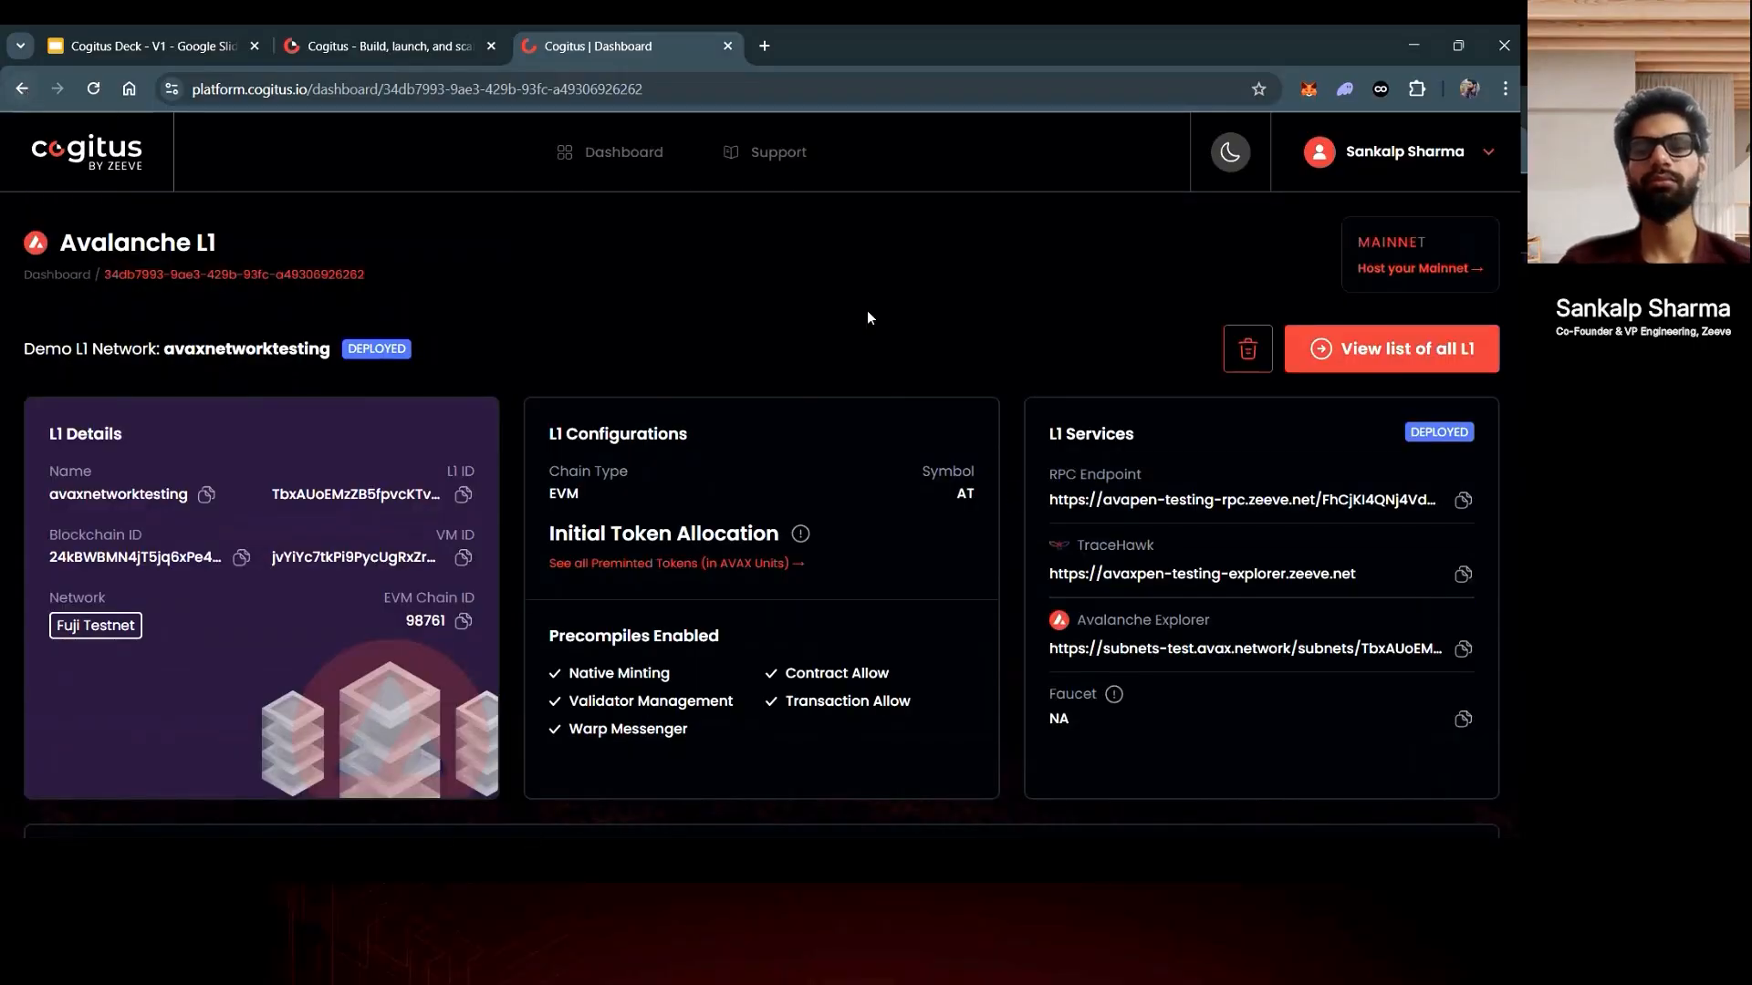
- Go back to the L1 networks list and start creating a new testnet L1
click(1328, 341)
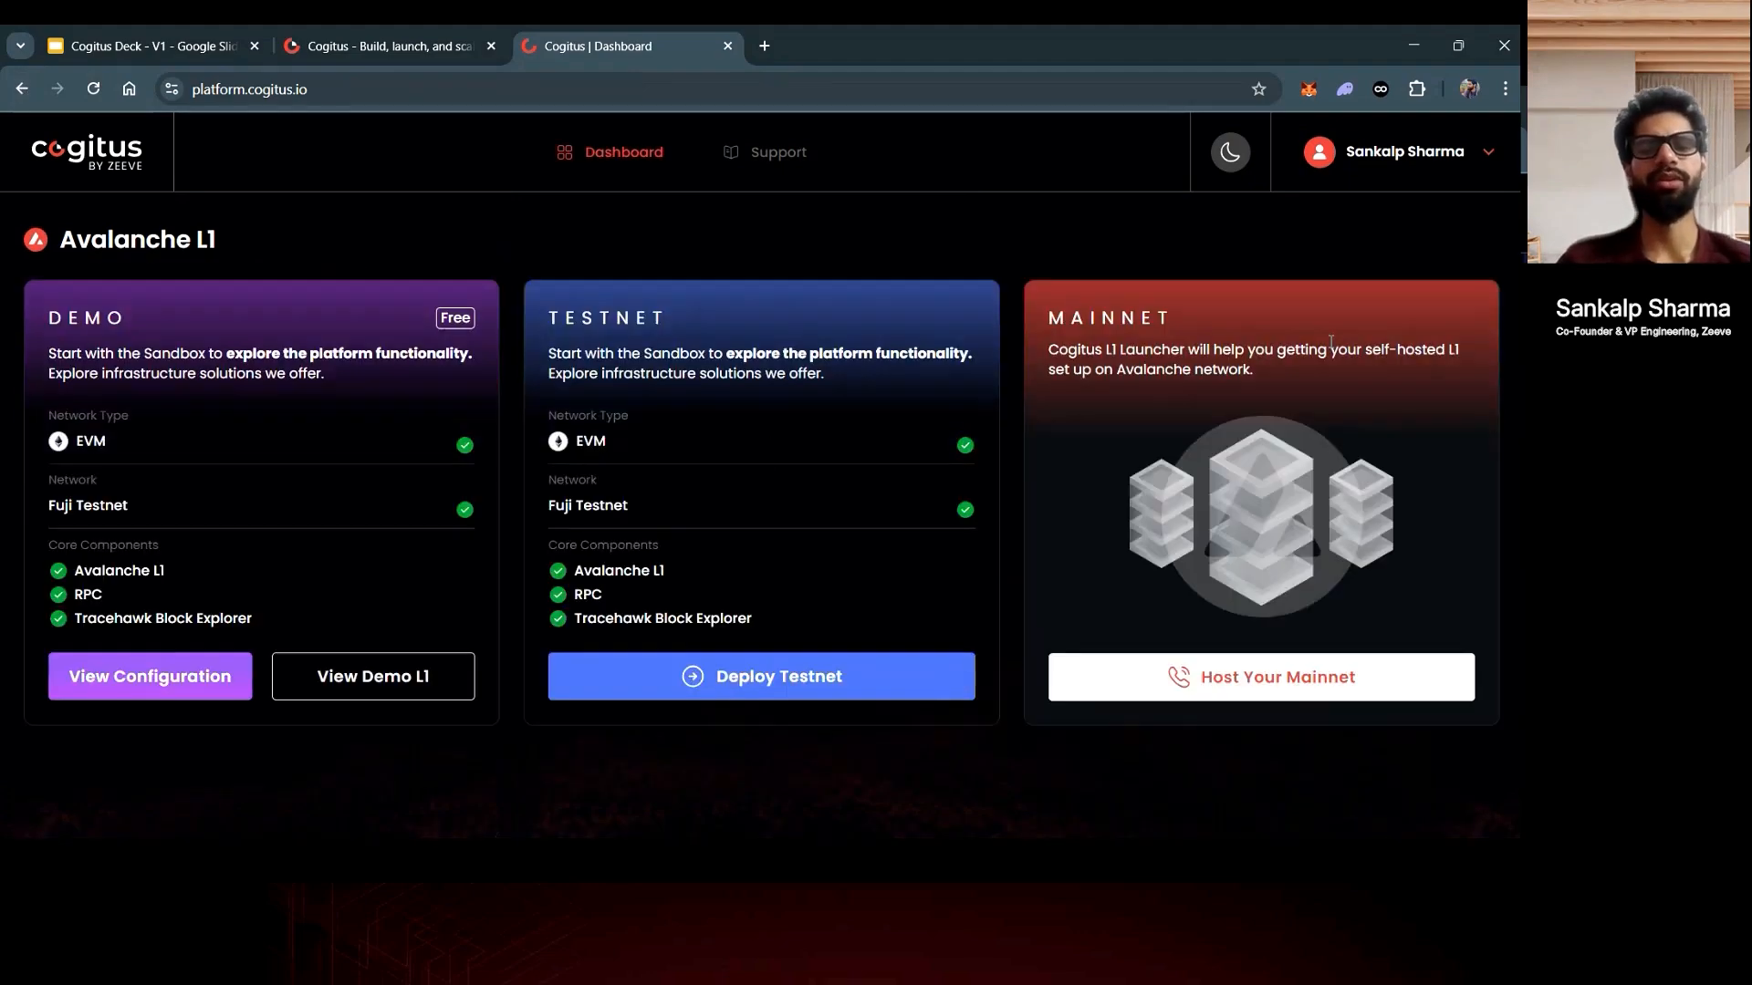
click(865, 682)
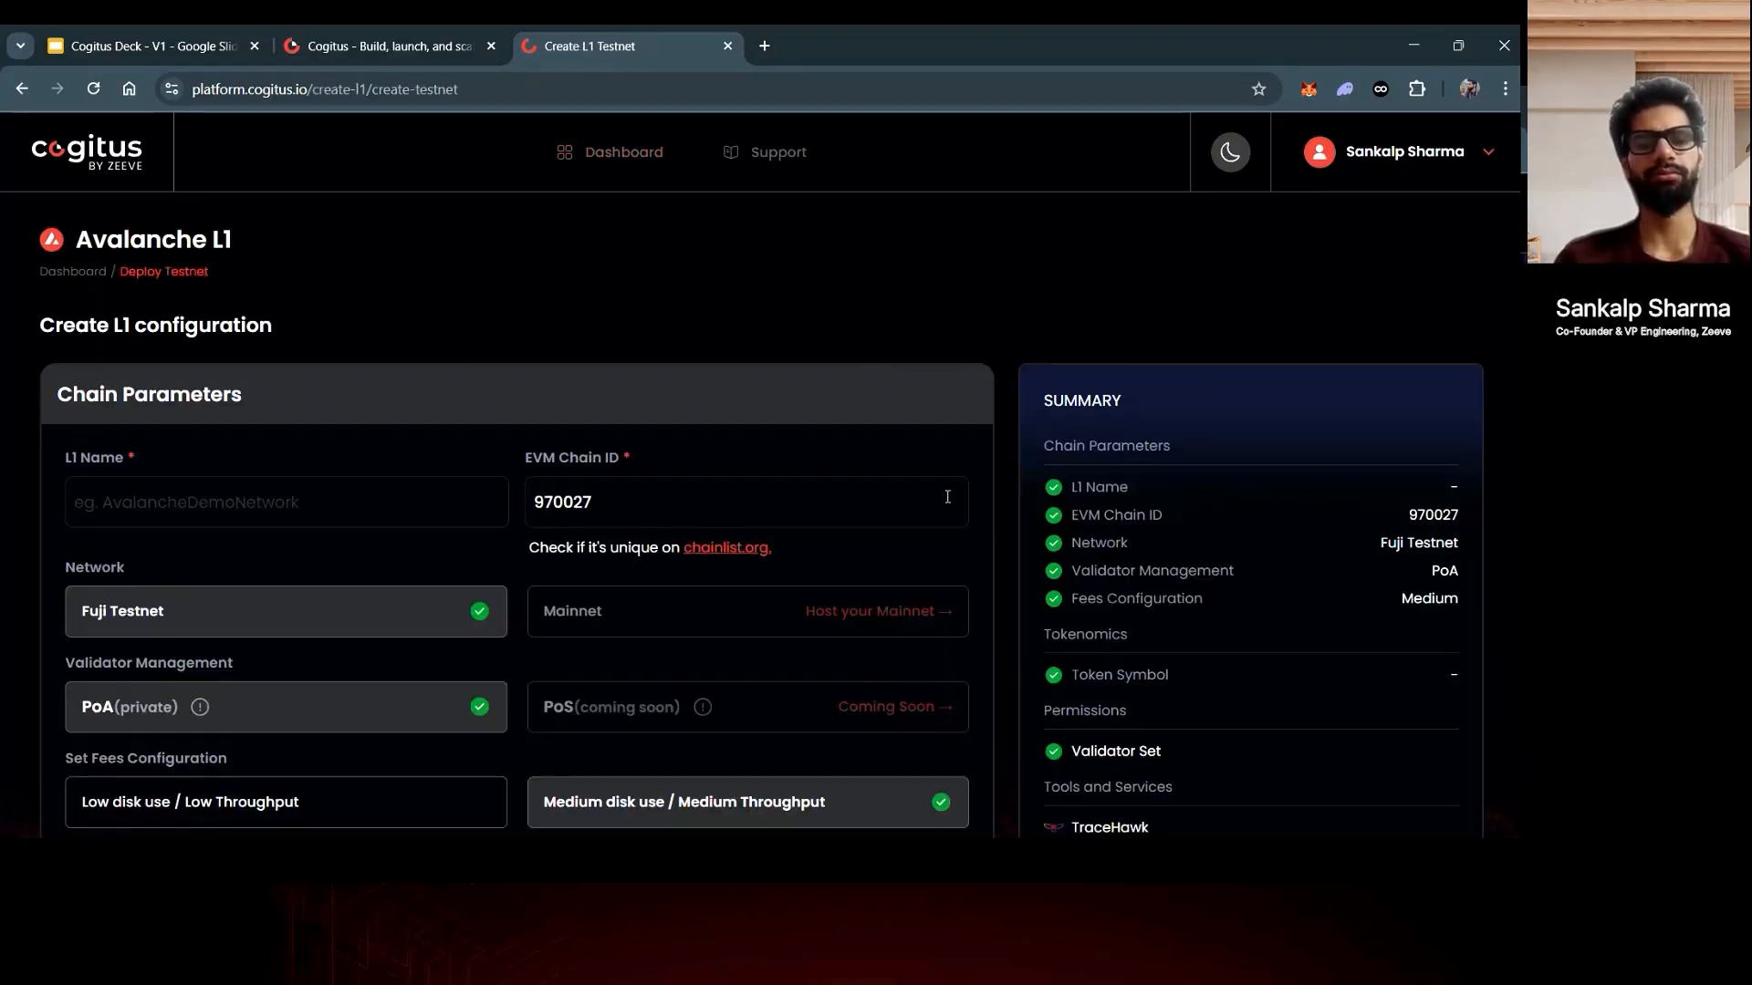
scroll(1009, 412, down, 1)
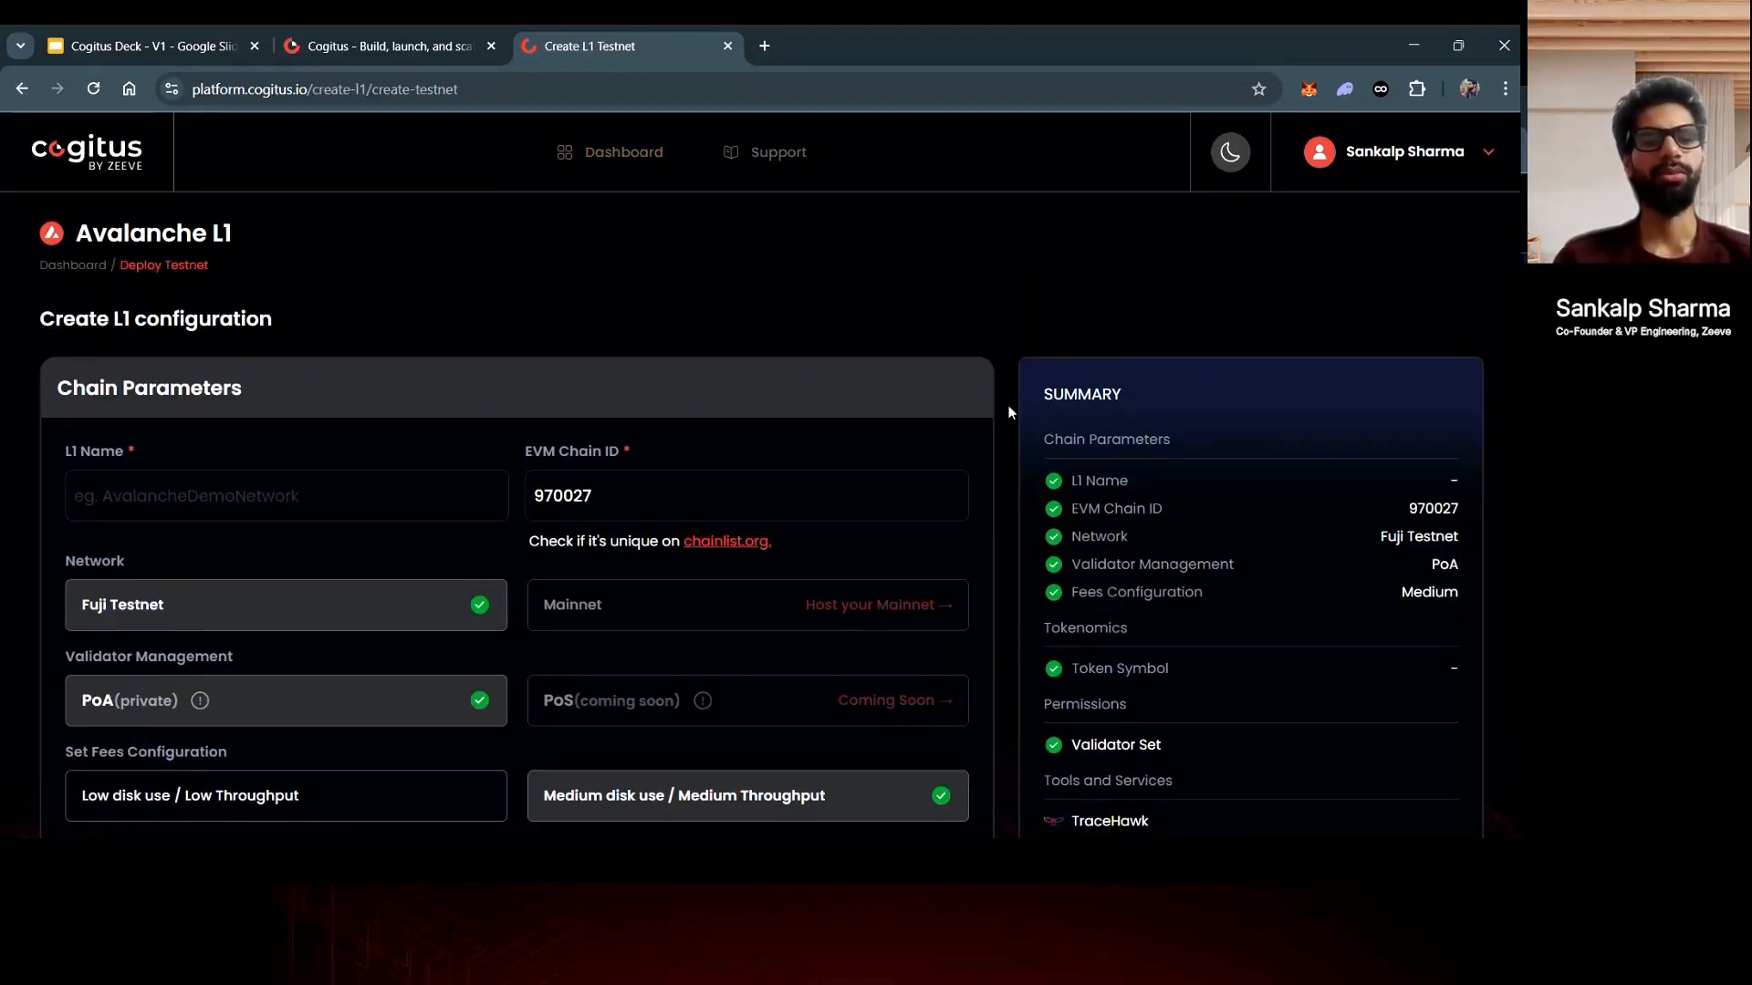
scroll(1009, 412, up, 1)
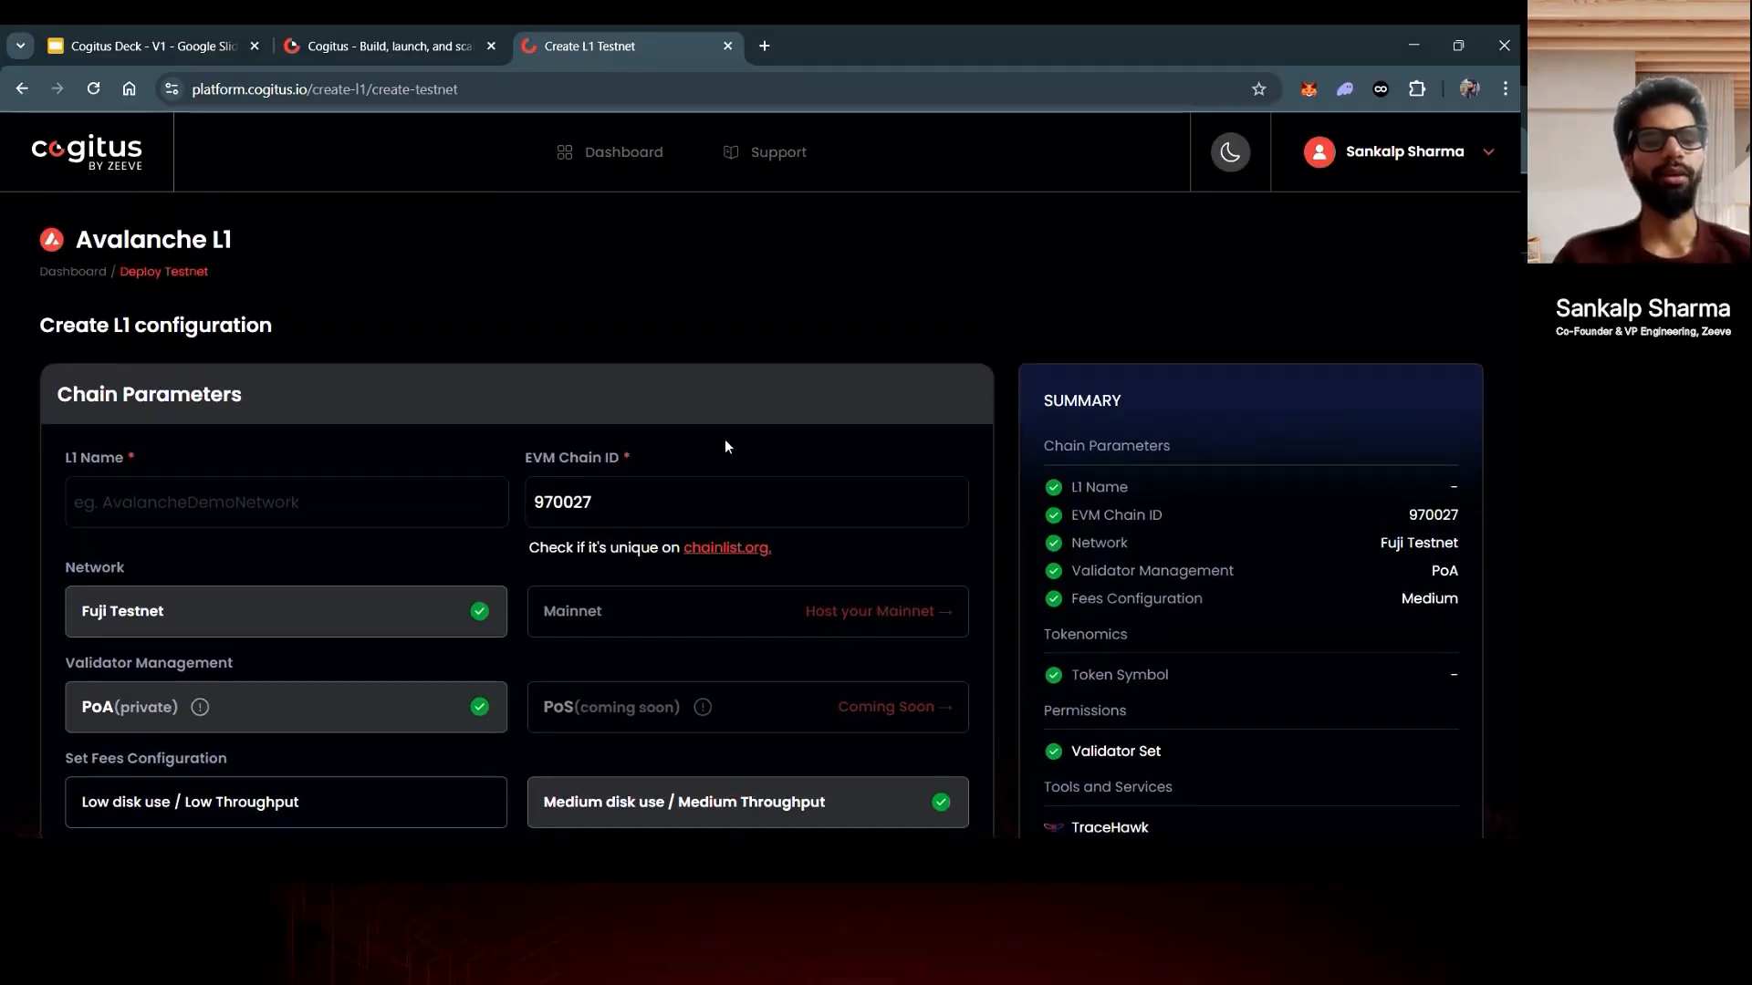
- Name the L1 MyAvaxL1 with chain ID 970027, Fuji Testnet, PoA and medium fees
click(380, 504)
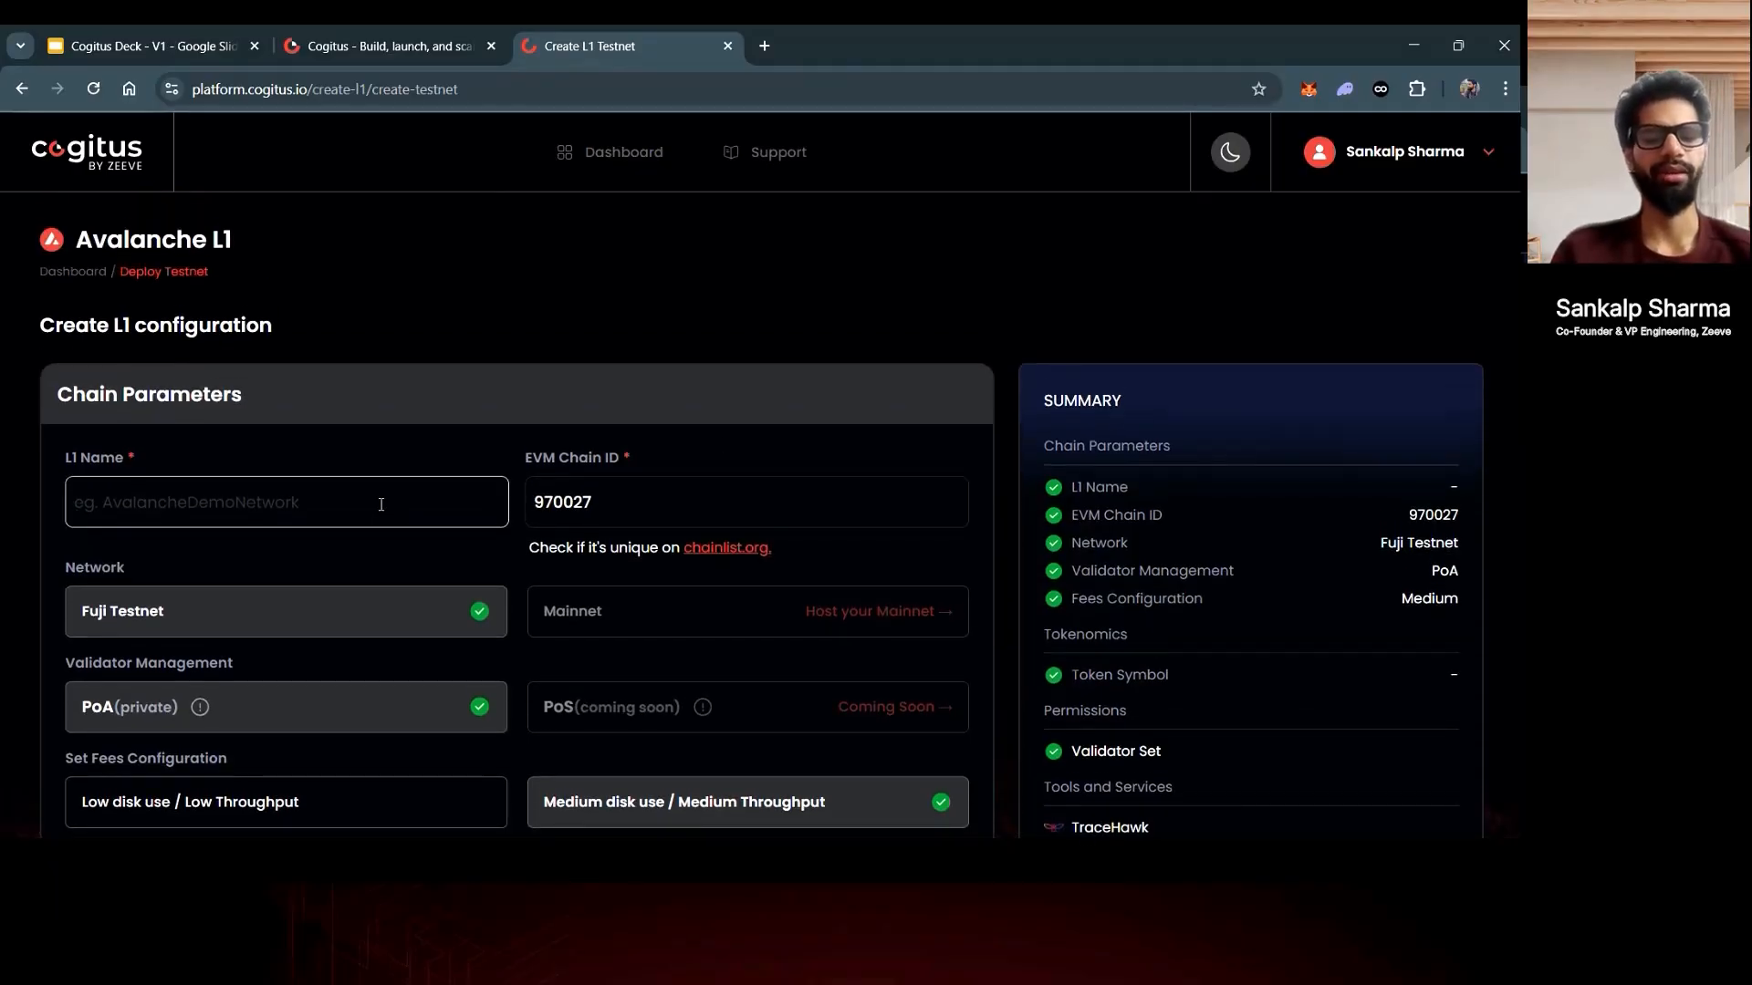
text(My)
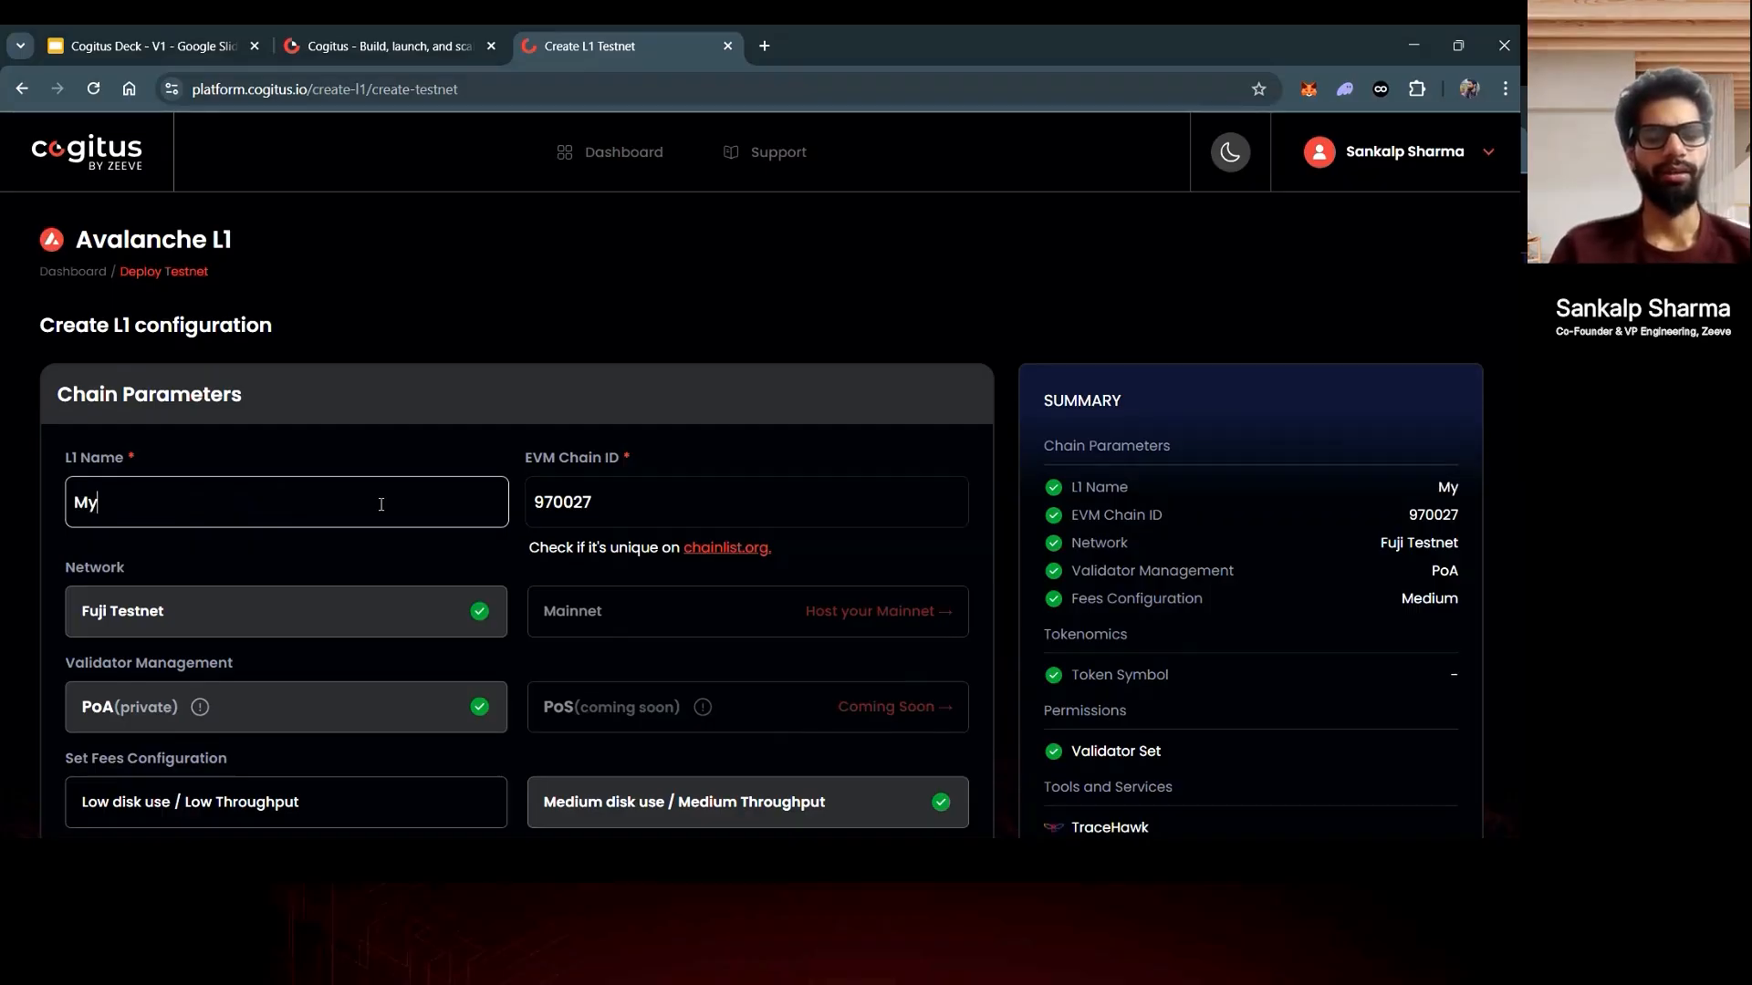
text(Avax)
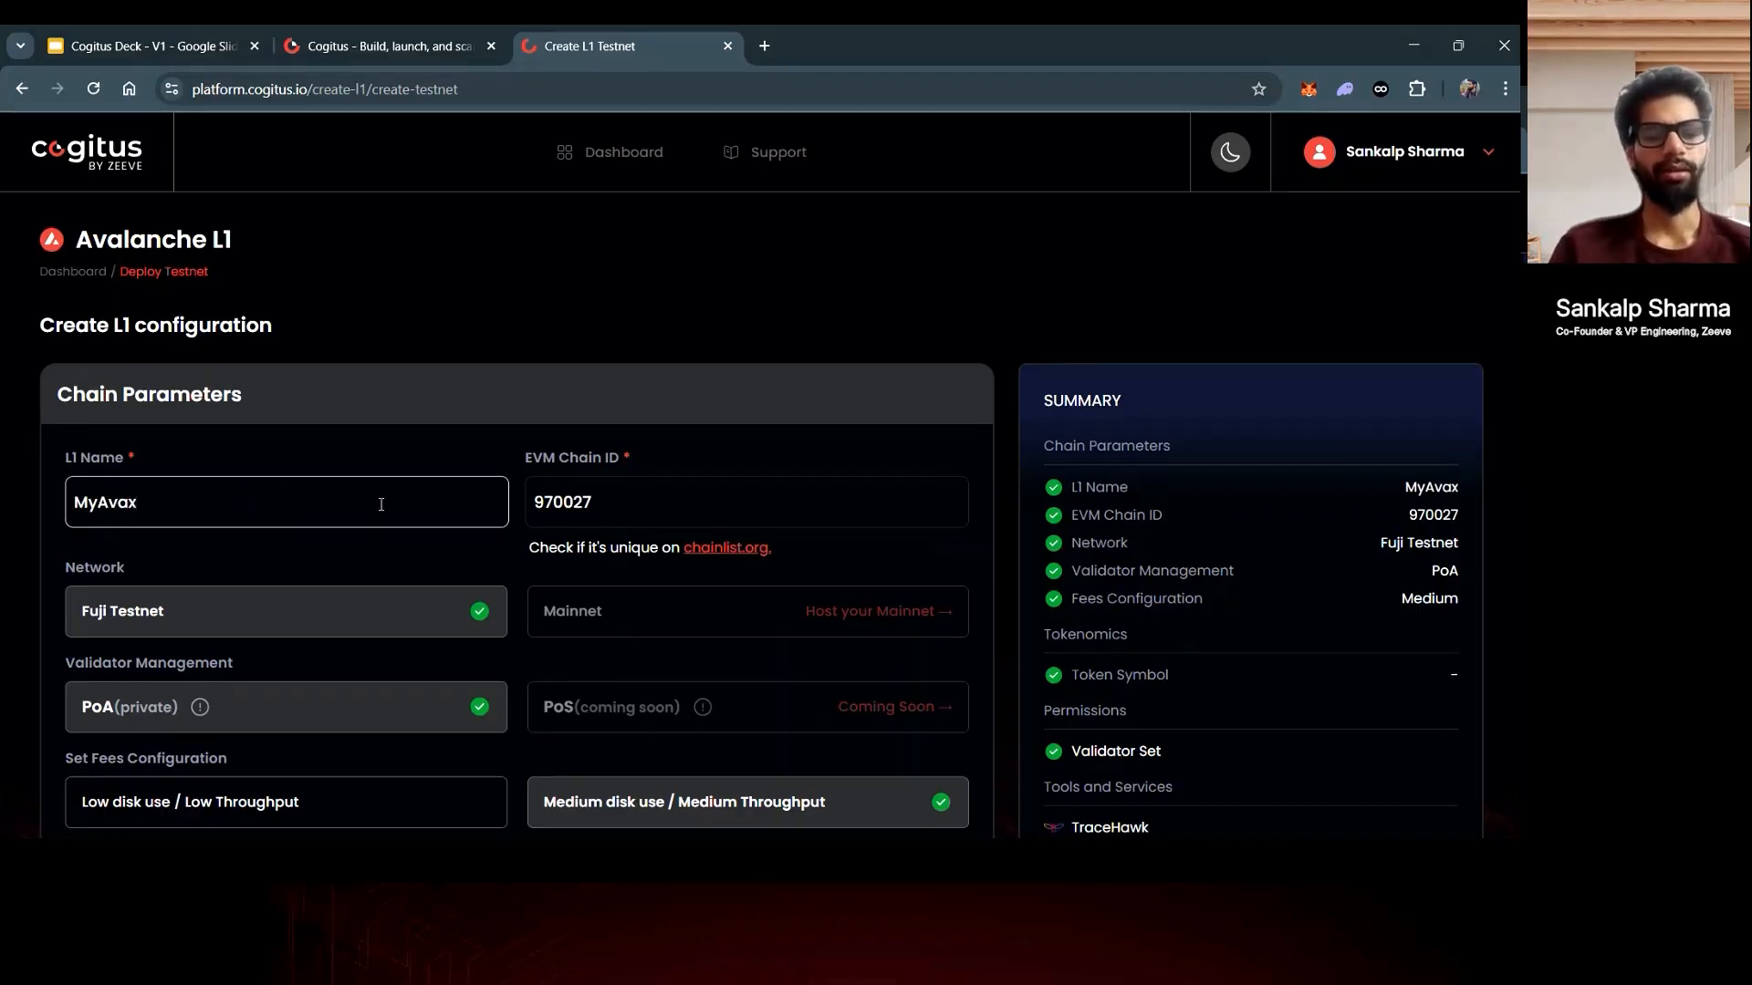
text(L1)
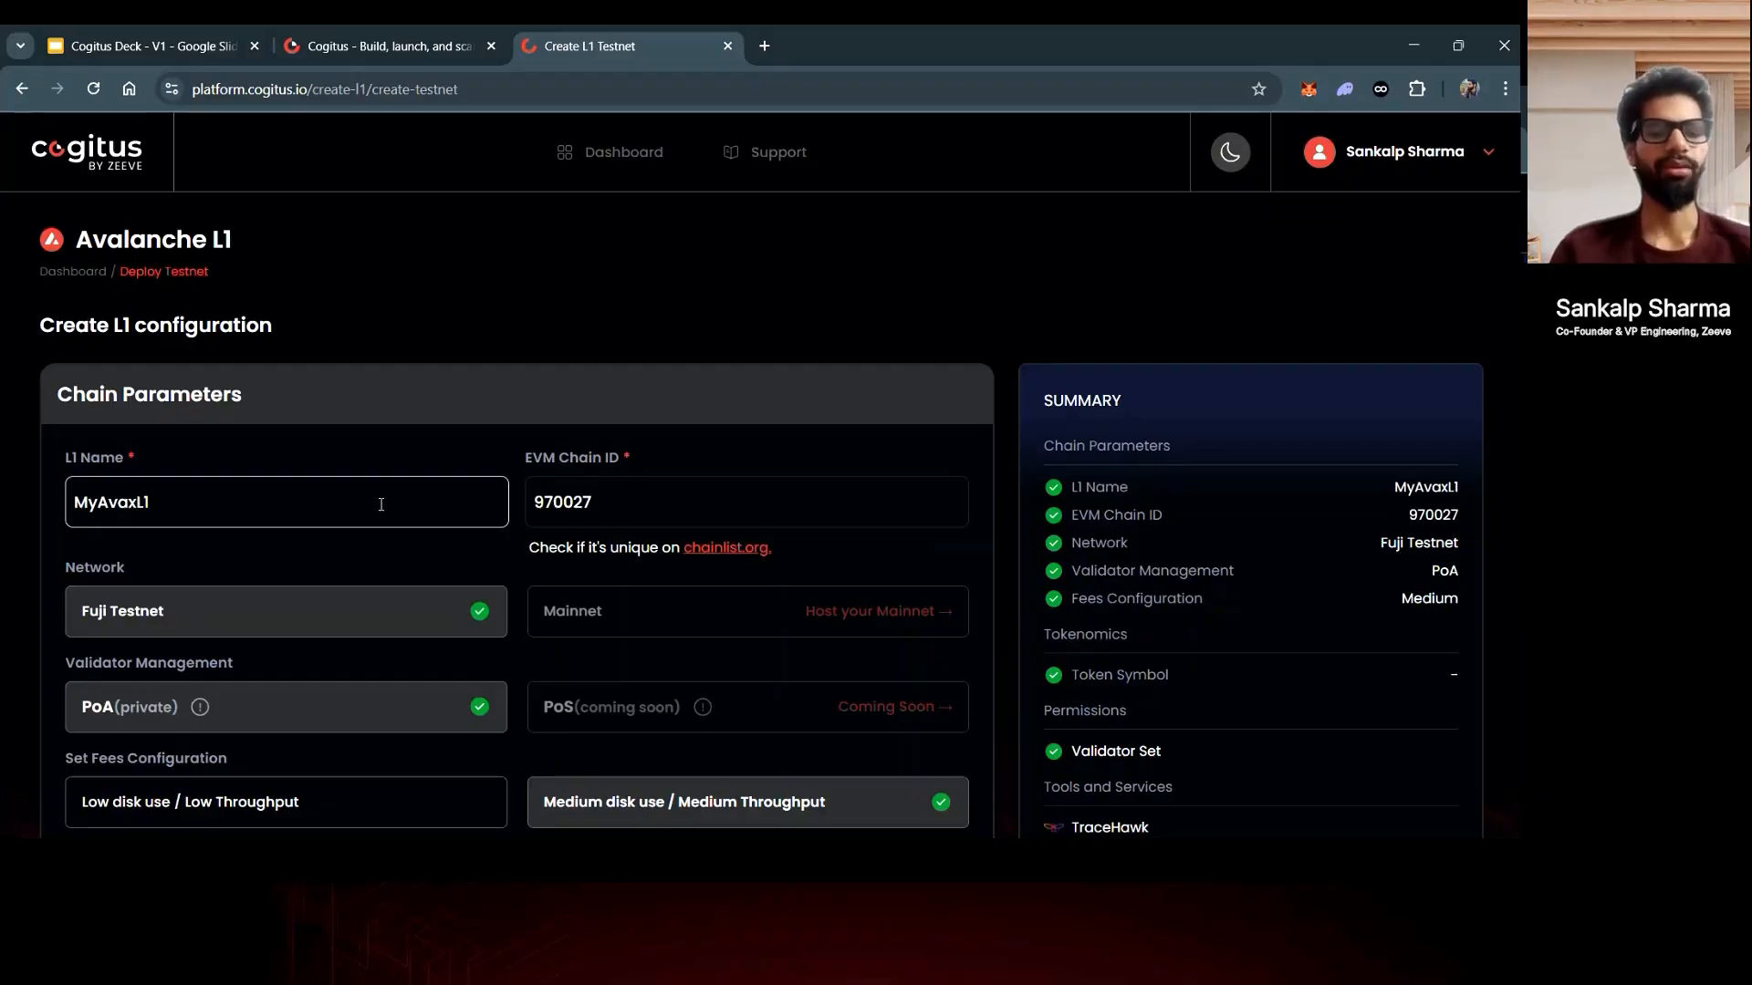
scroll(381, 504, down, 1)
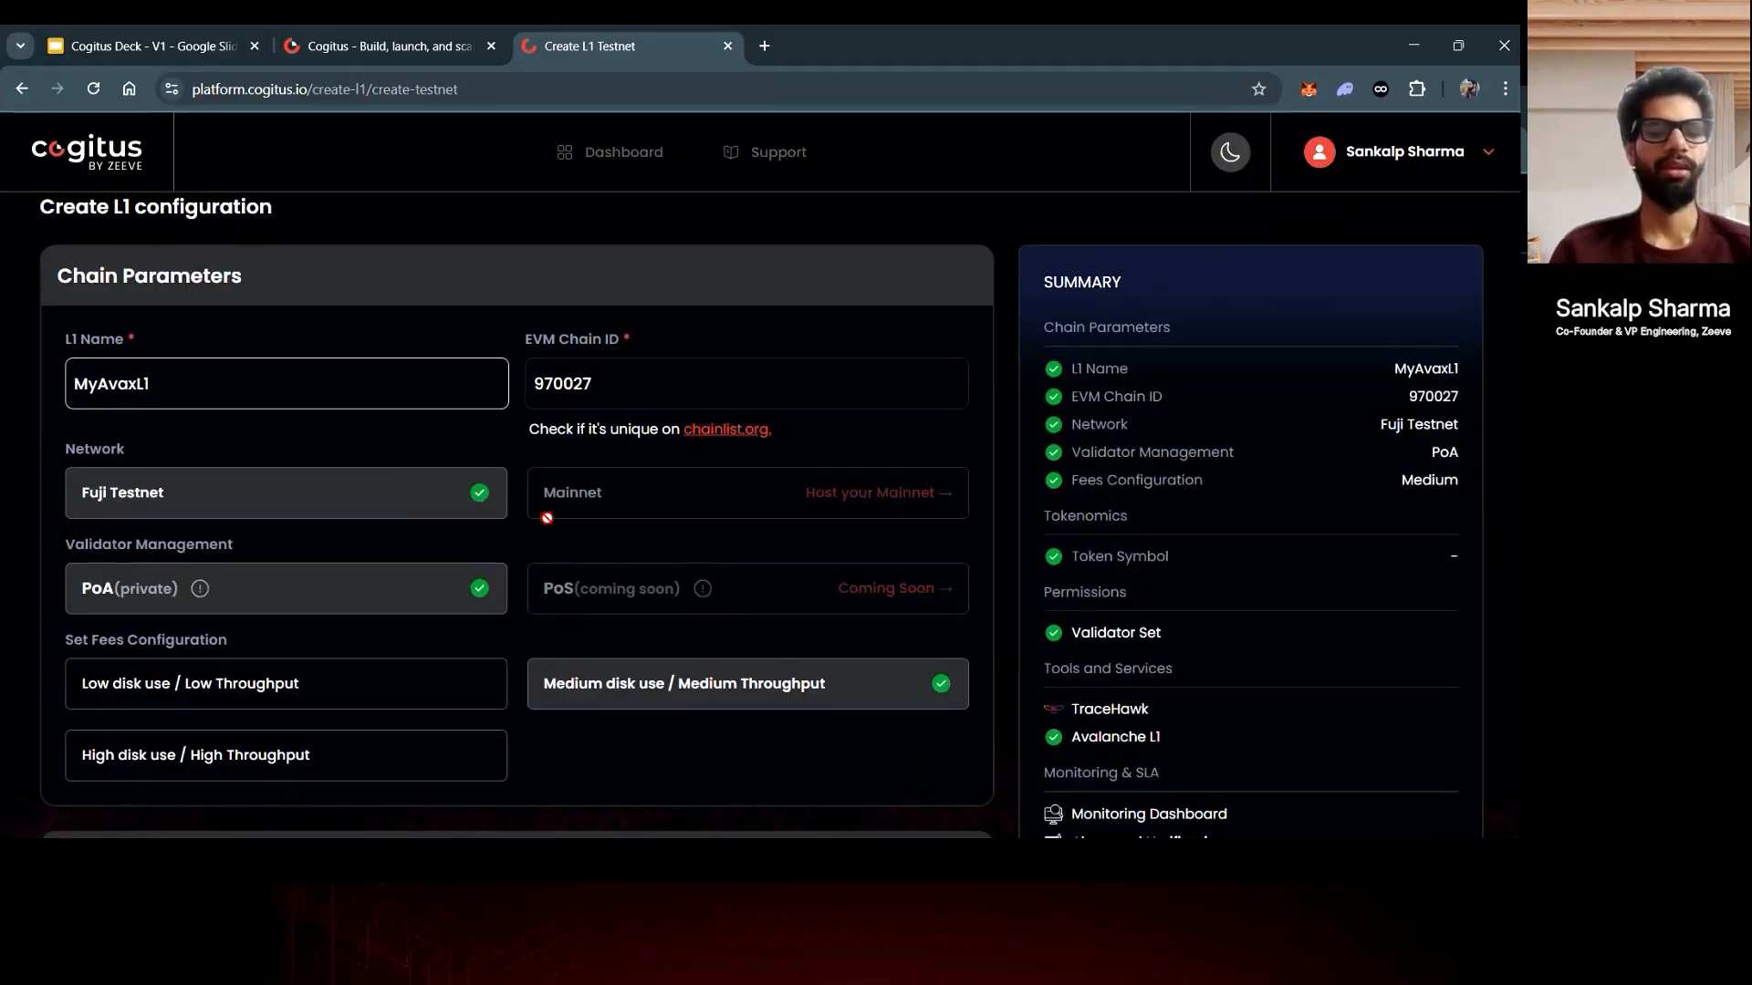
scroll(546, 518, down, 1)
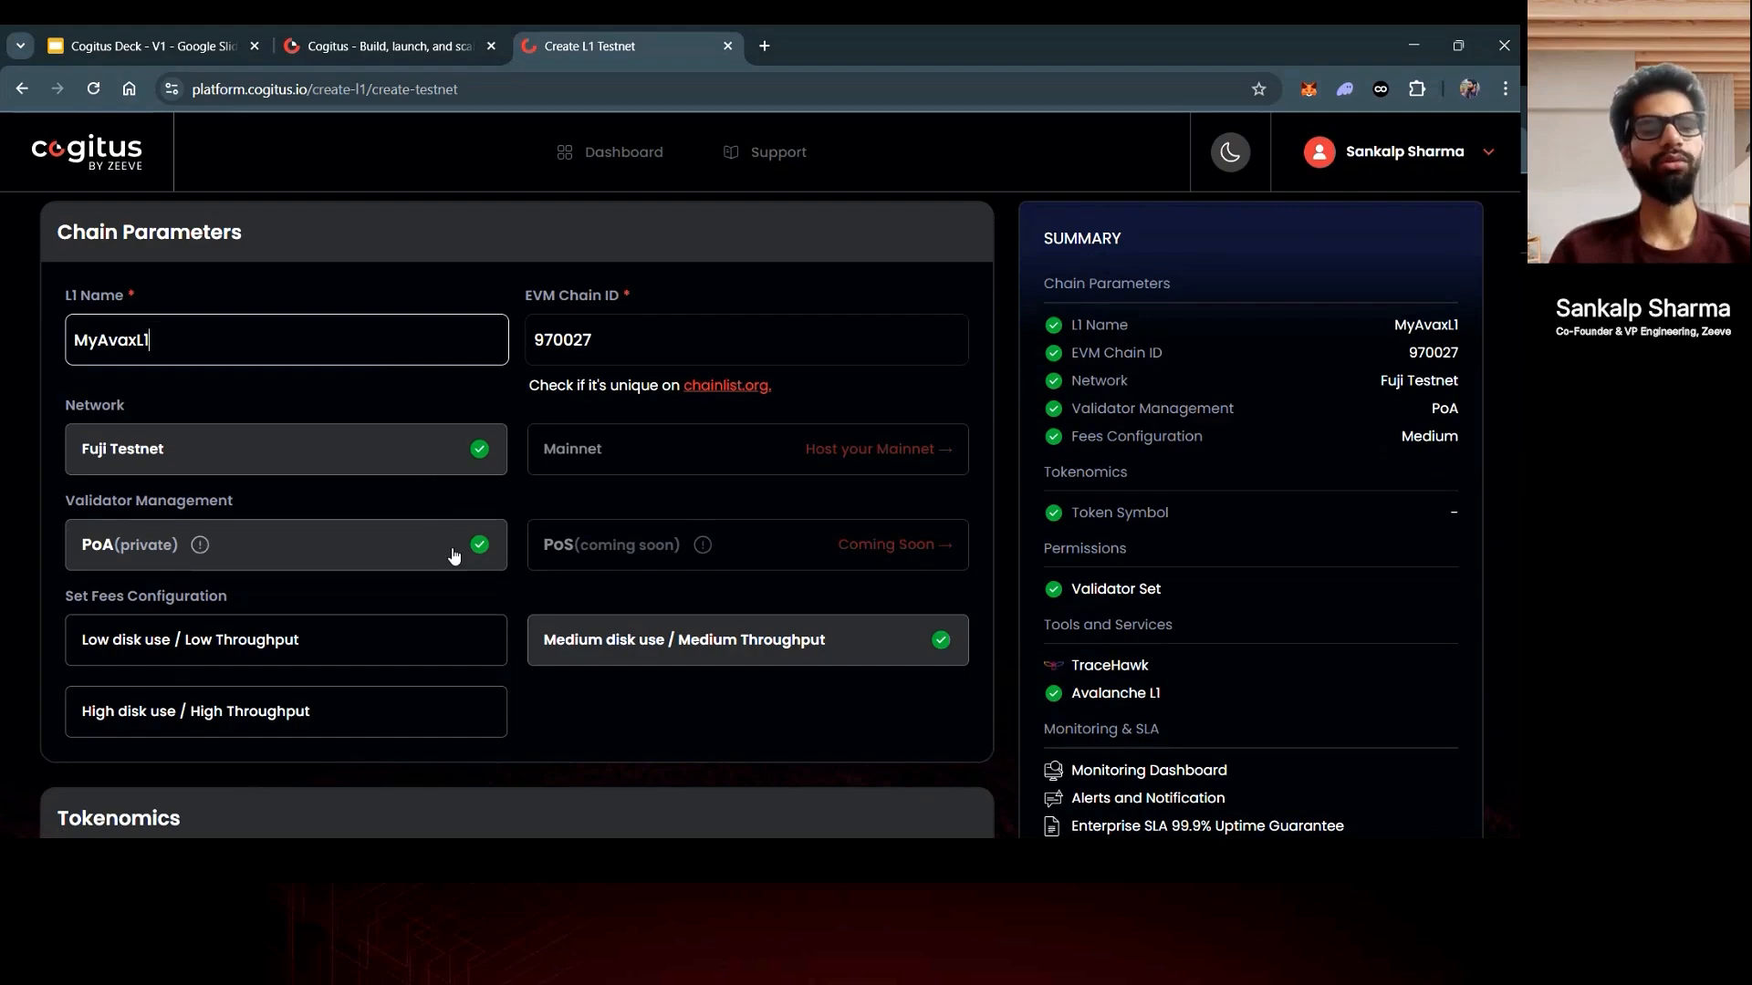
scroll(463, 574, down, 1)
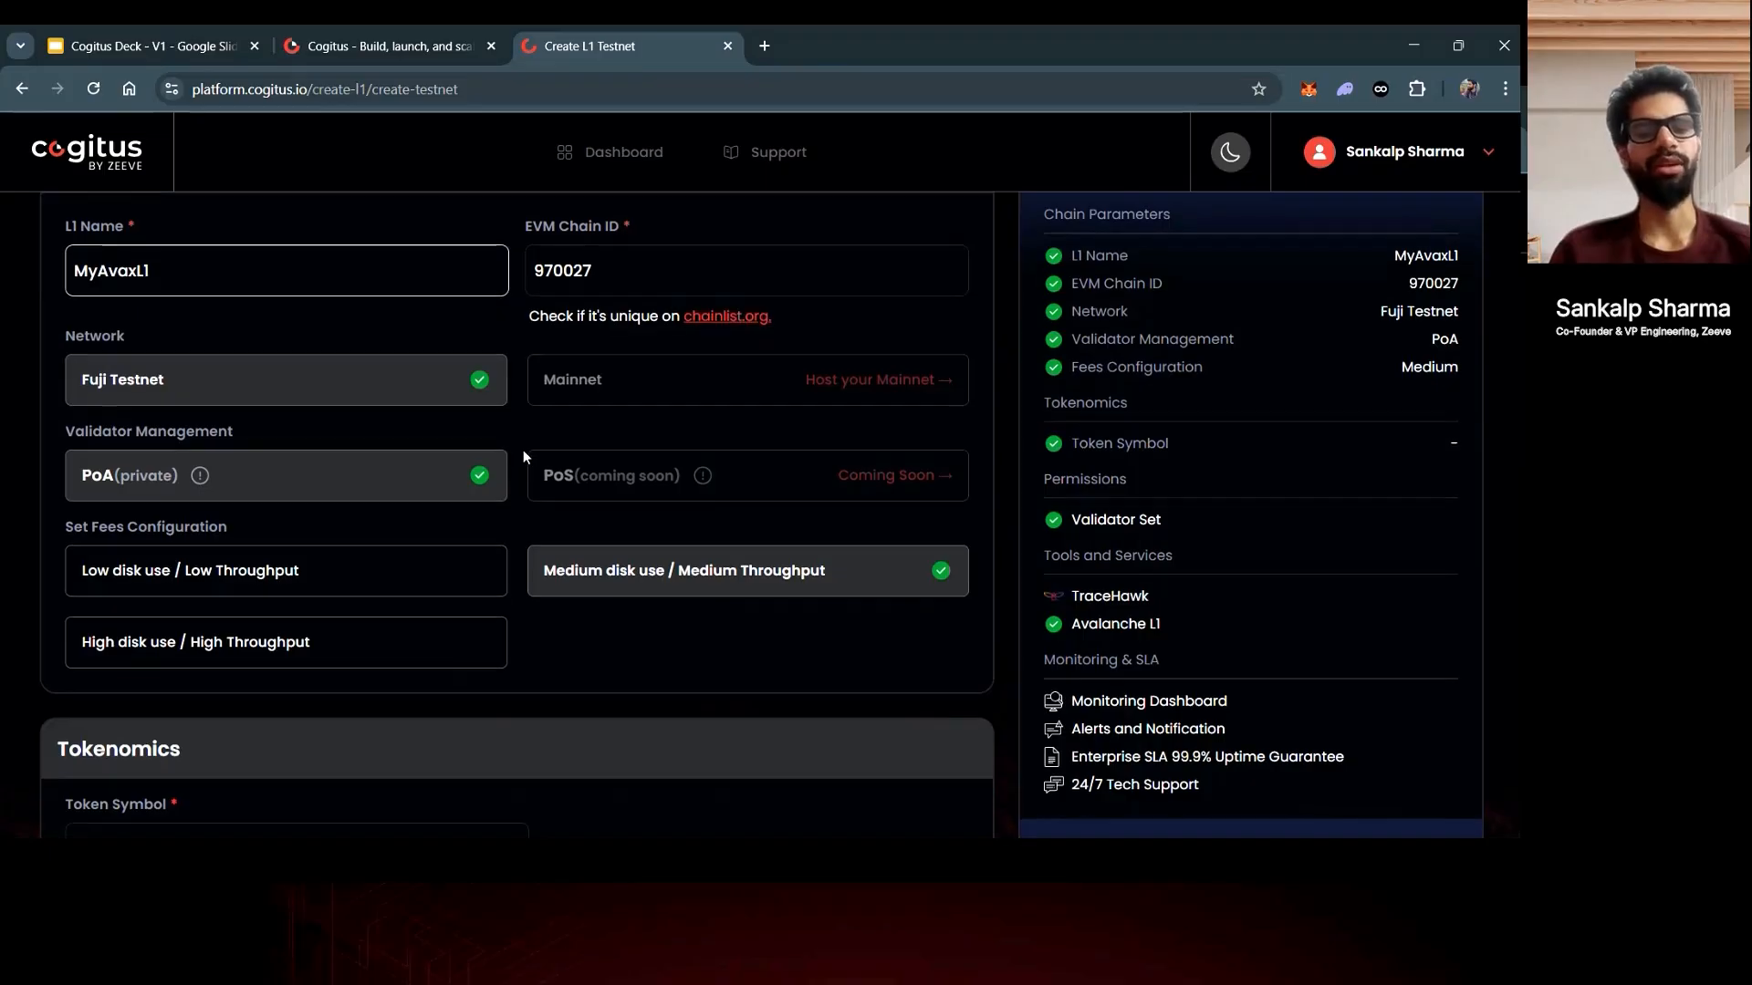
scroll(523, 451, down, 1)
scroll(523, 454, down, 1)
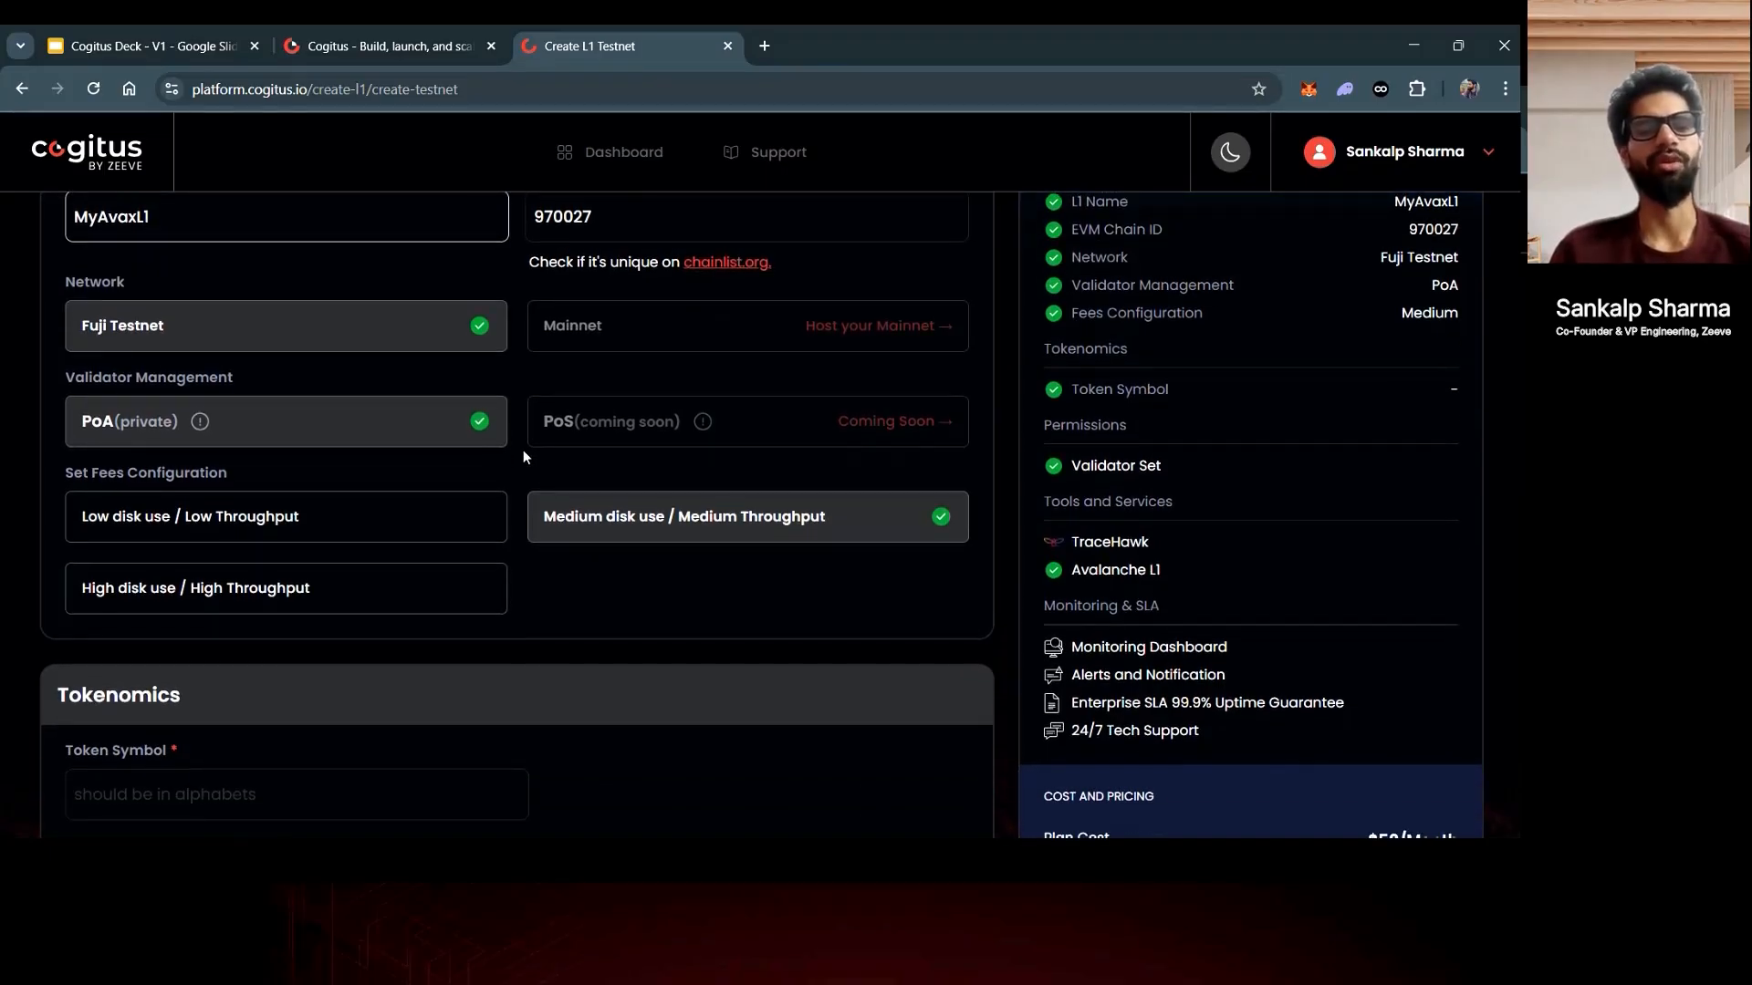
scroll(523, 456, down, 1)
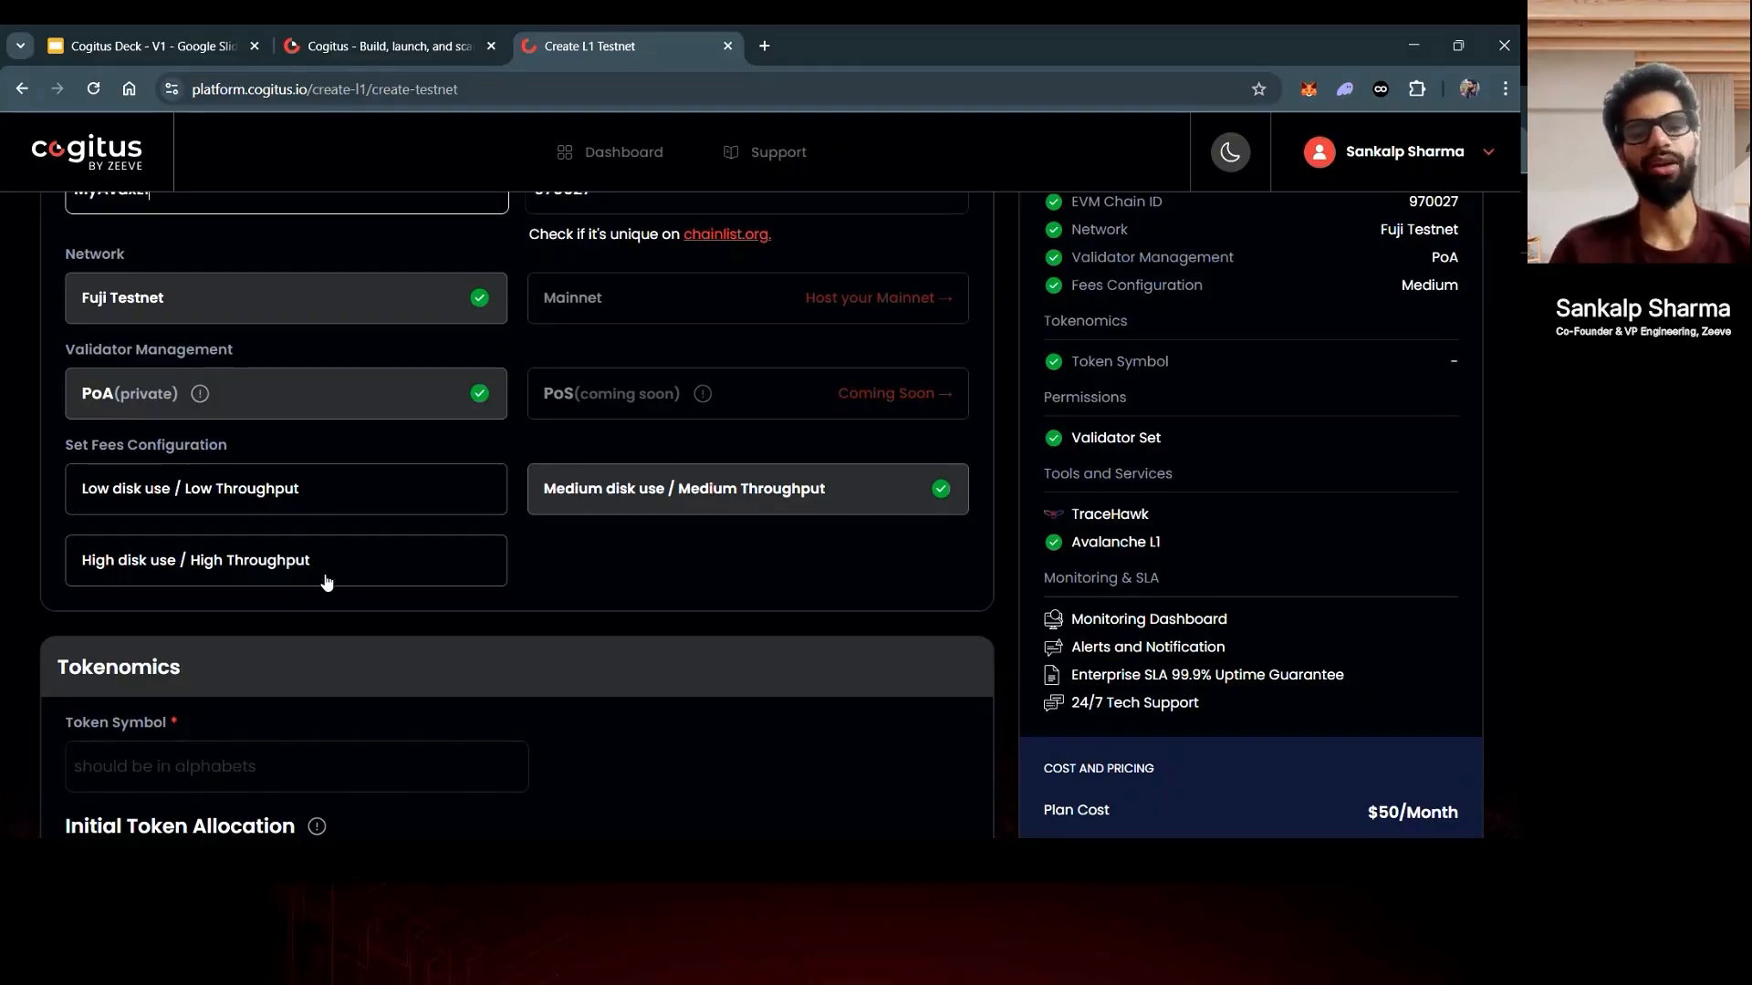
scroll(566, 571, down, 1)
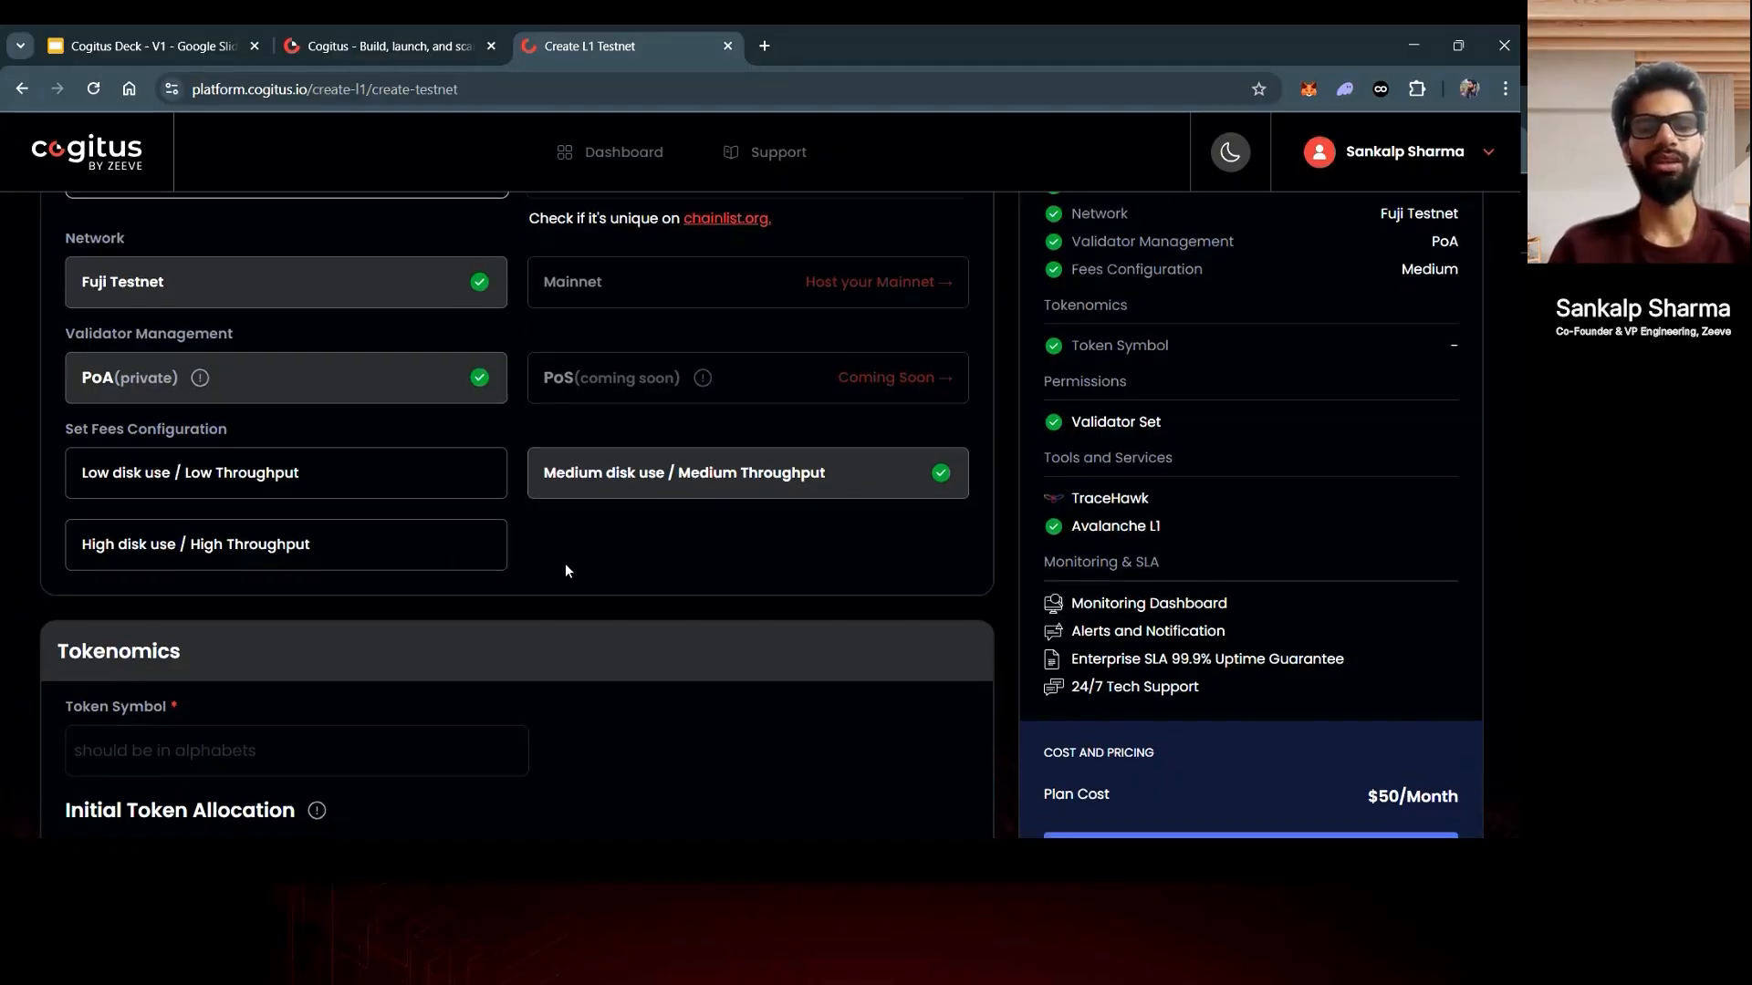
scroll(677, 513, down, 3)
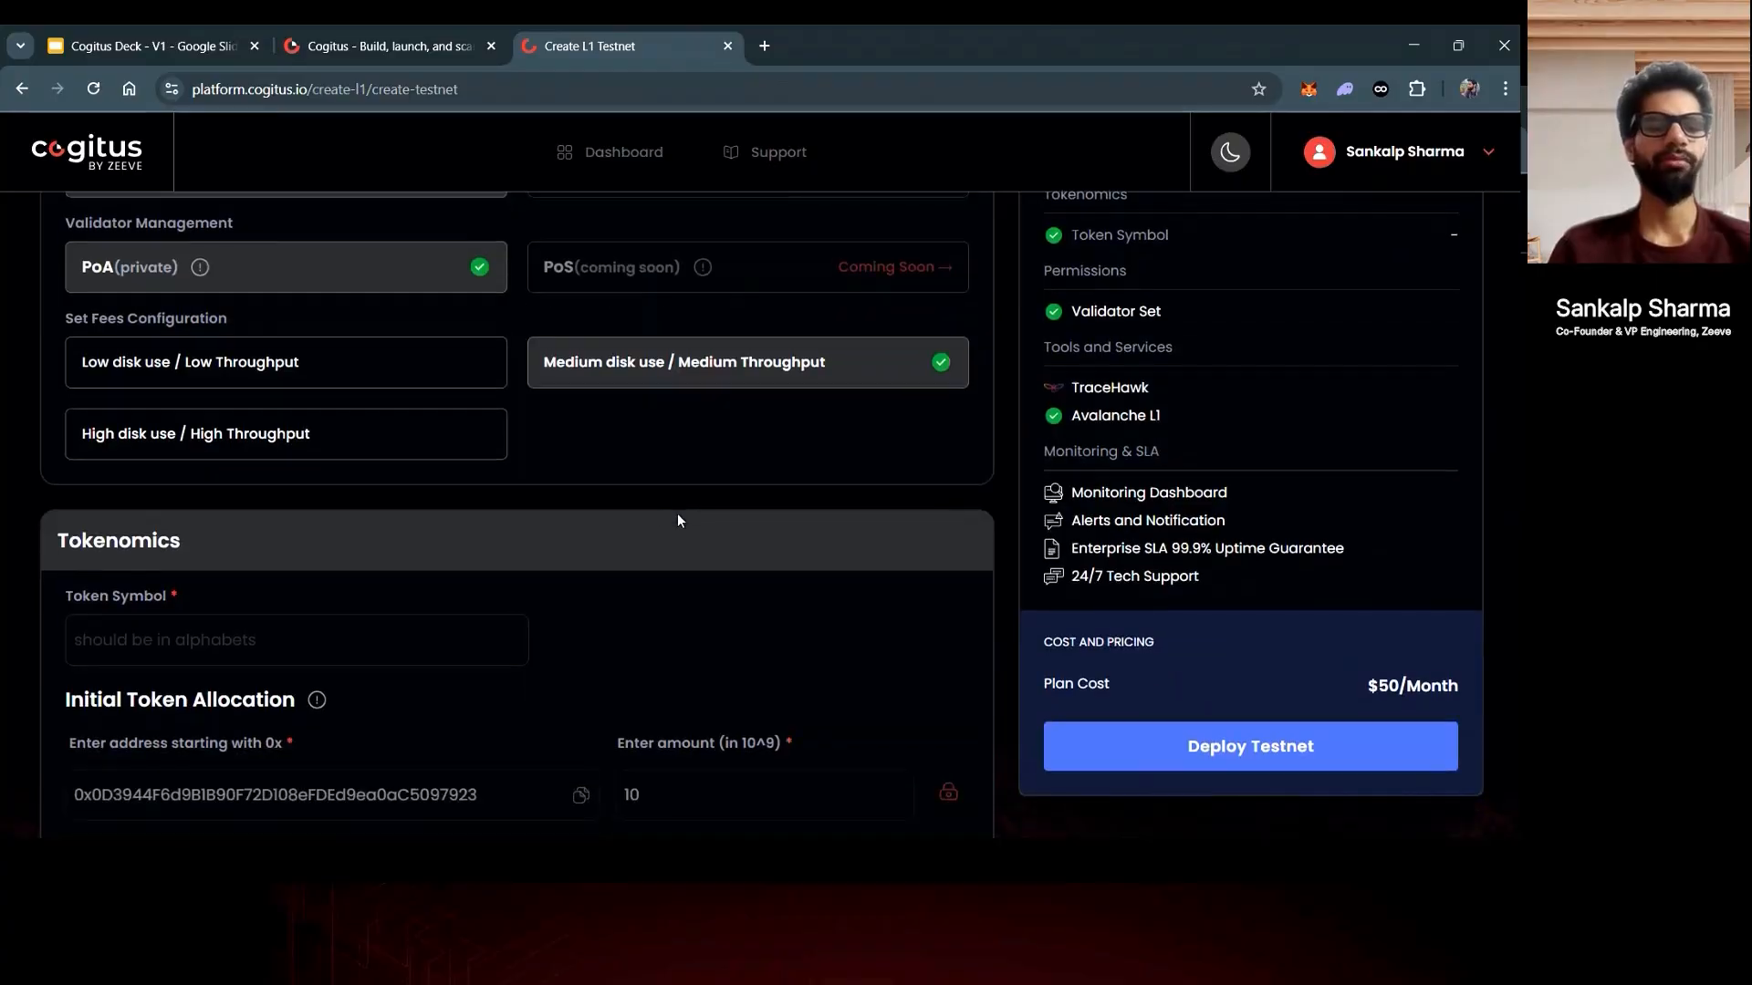
- Set the token symbol to MYC and add a second initial allocation row of 1000
click(375, 491)
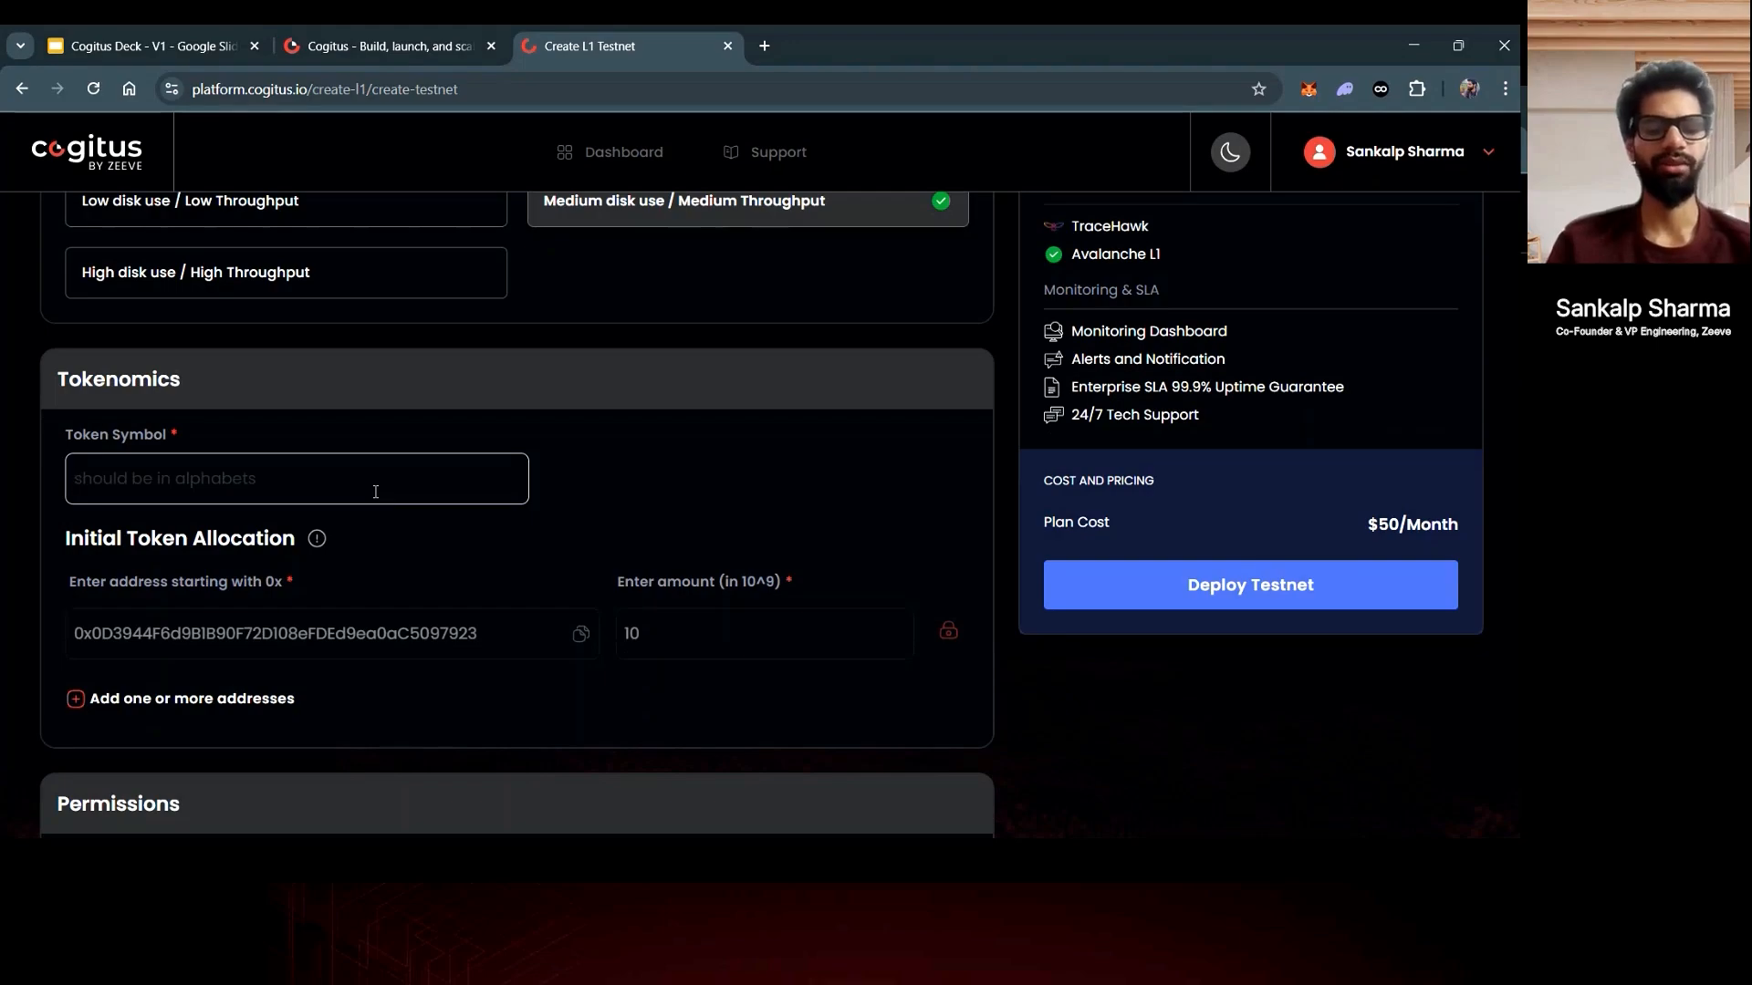
text(MYC)
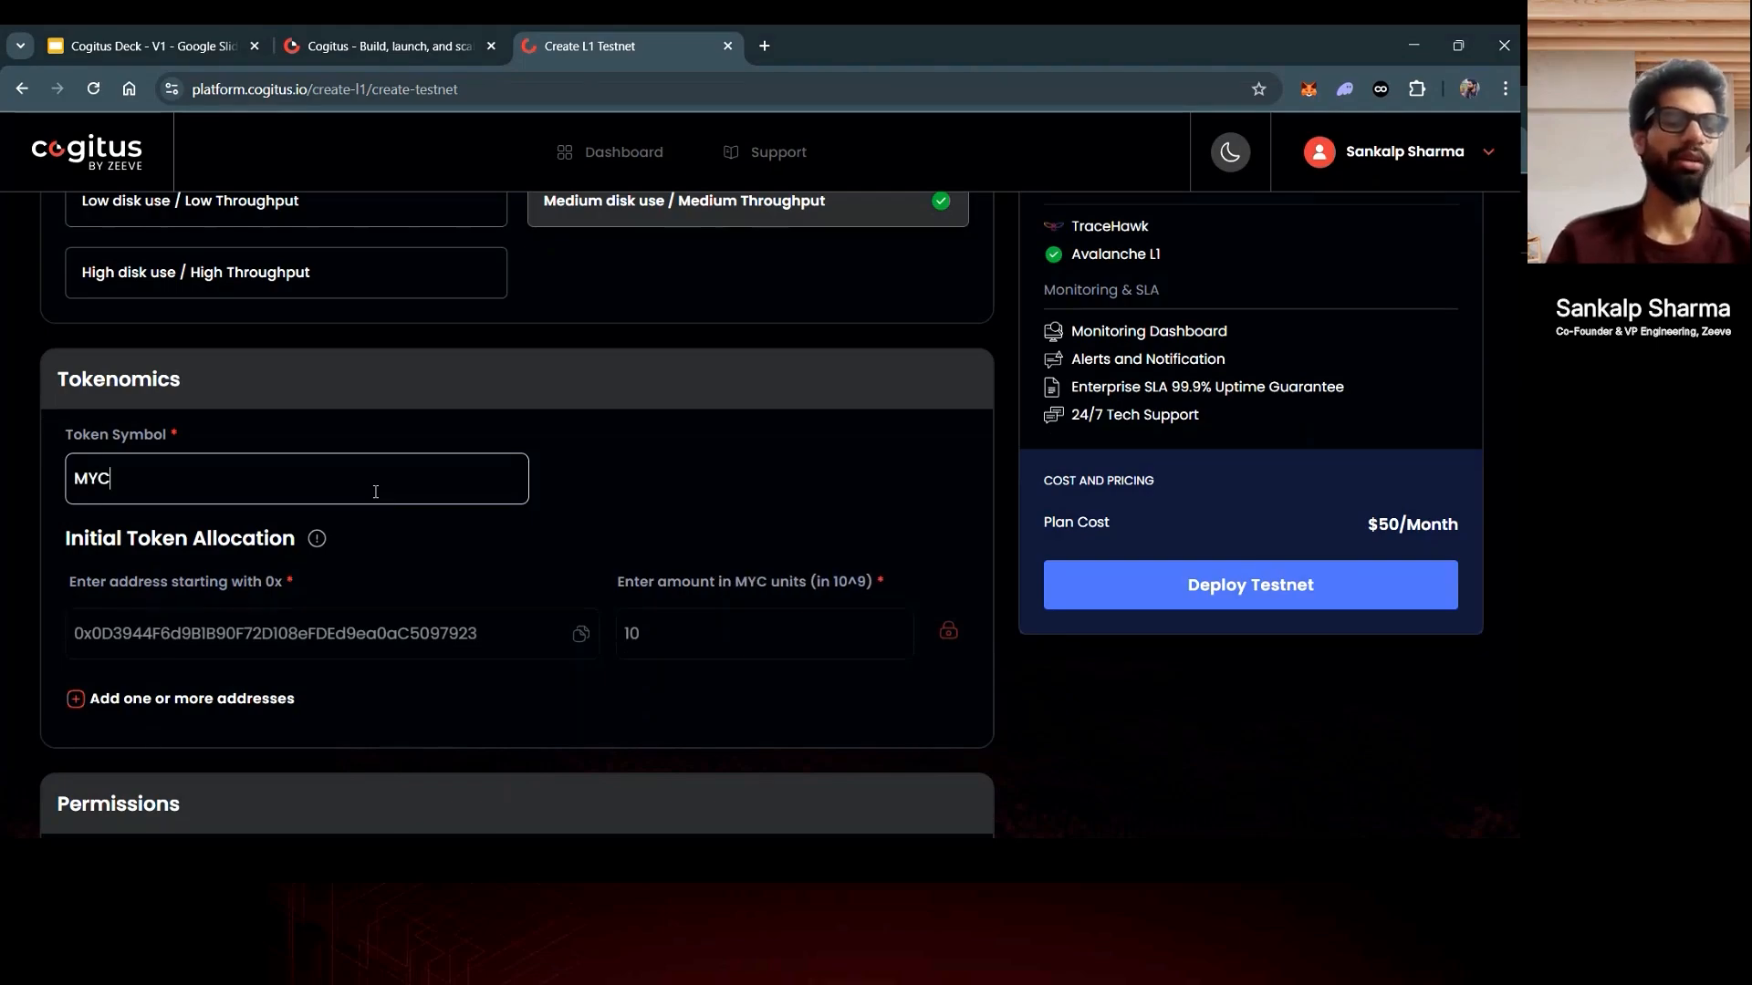
scroll(566, 560, down, 2)
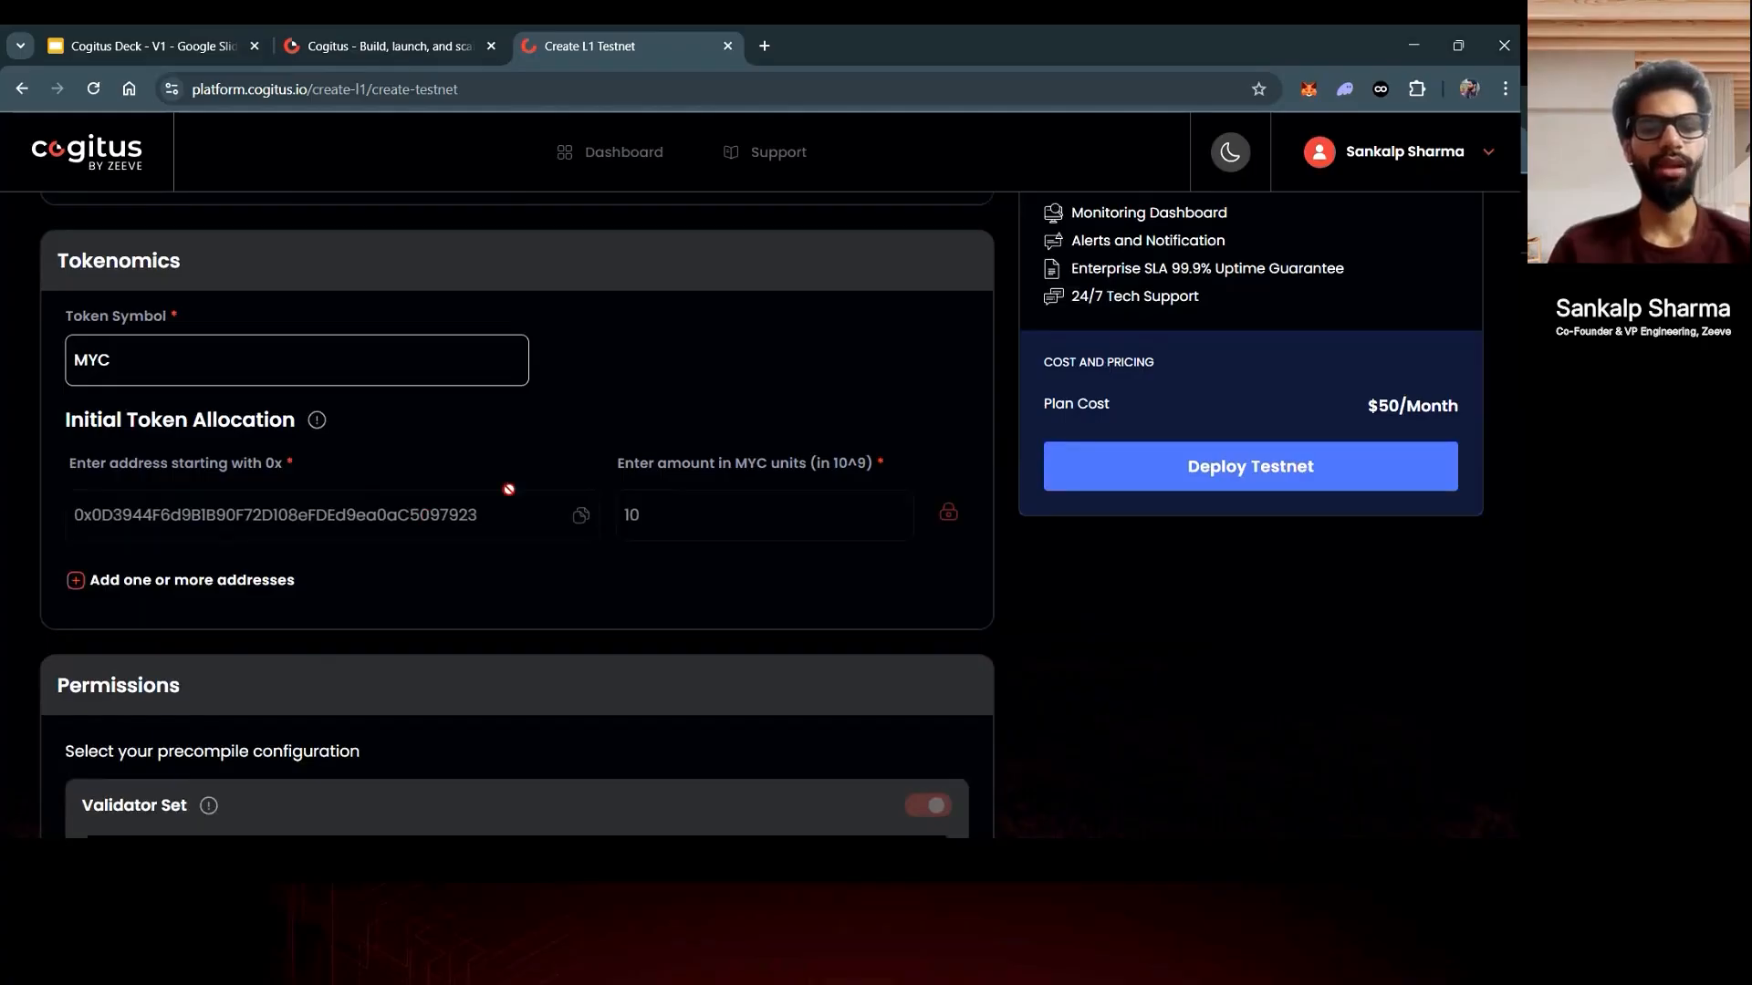
scroll(693, 529, down, 1)
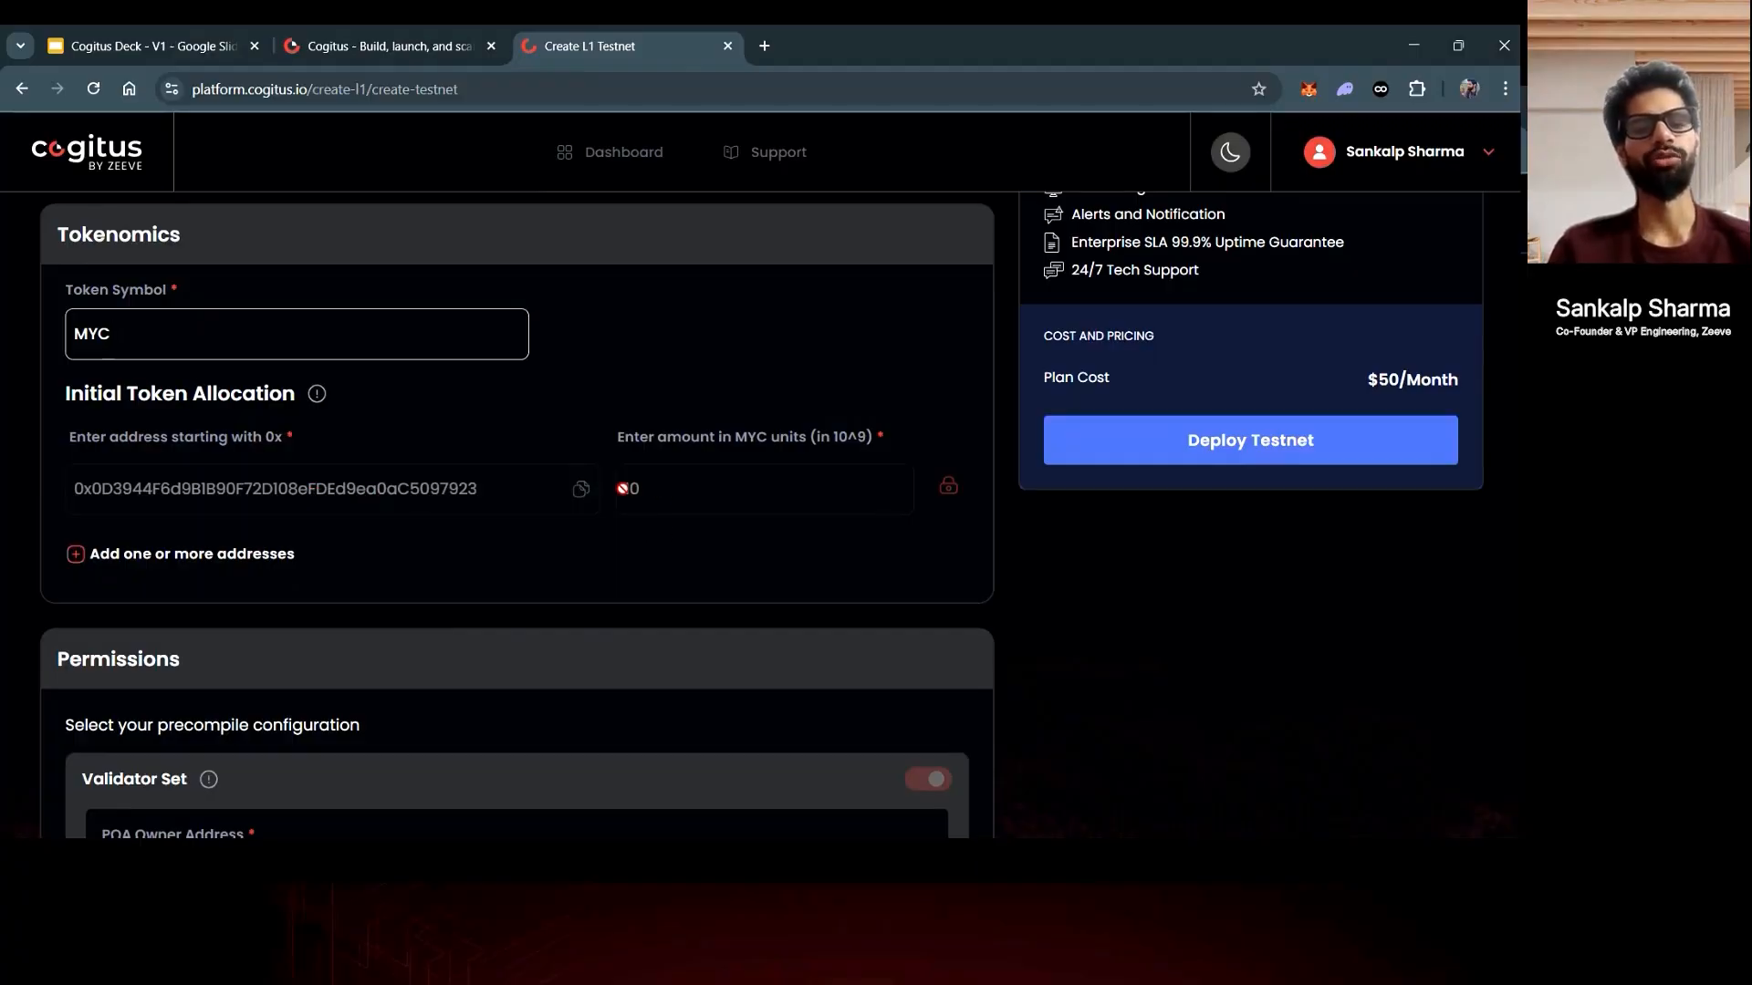
click(274, 552)
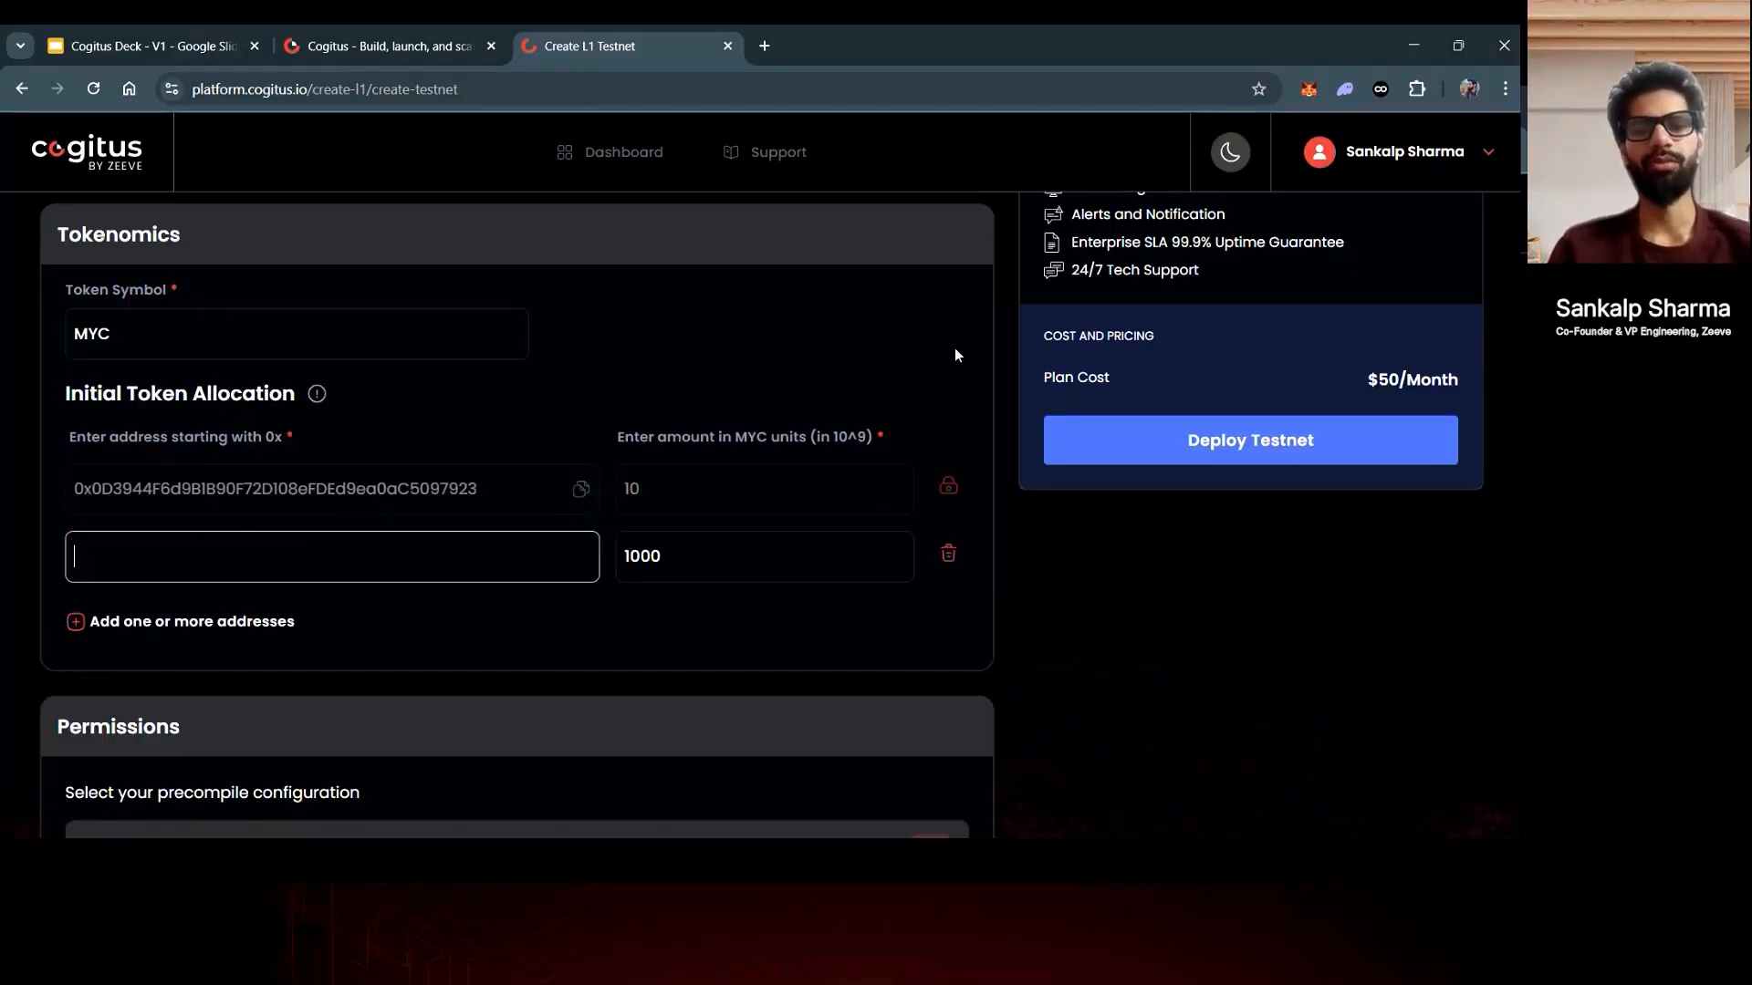
- Unlock MetaMask with the wallet password and copy Account 1's address
click(1306, 89)
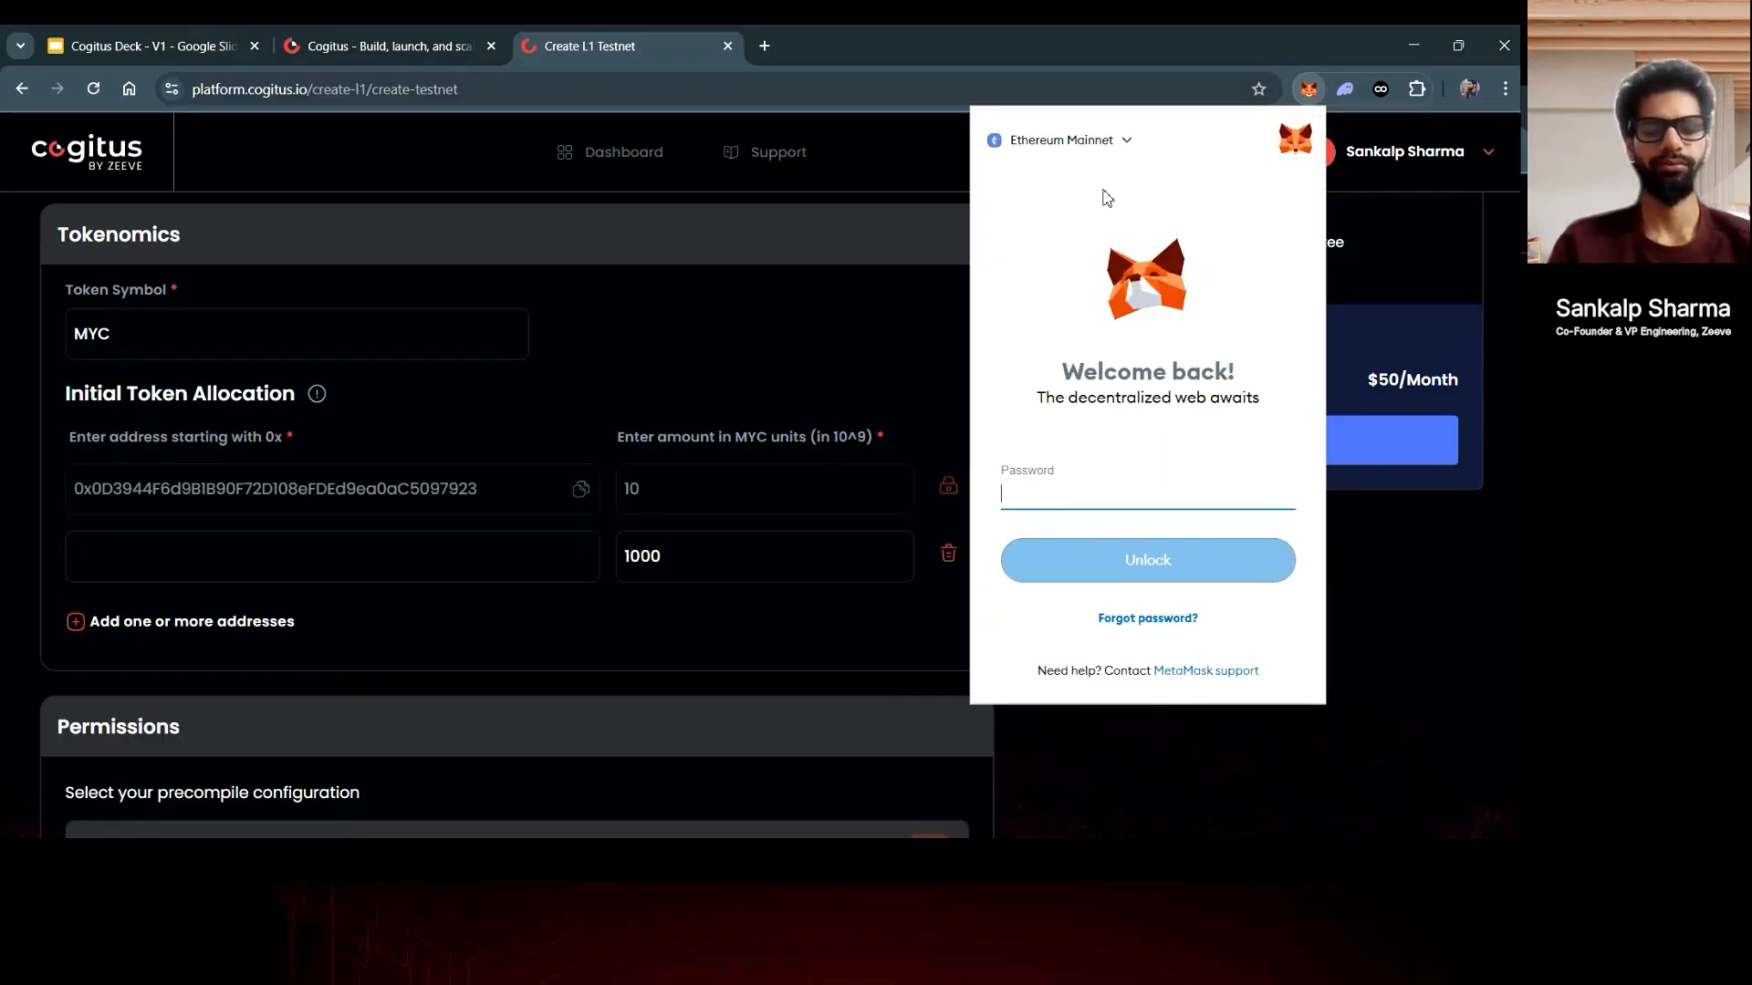
key(ctrl+v)
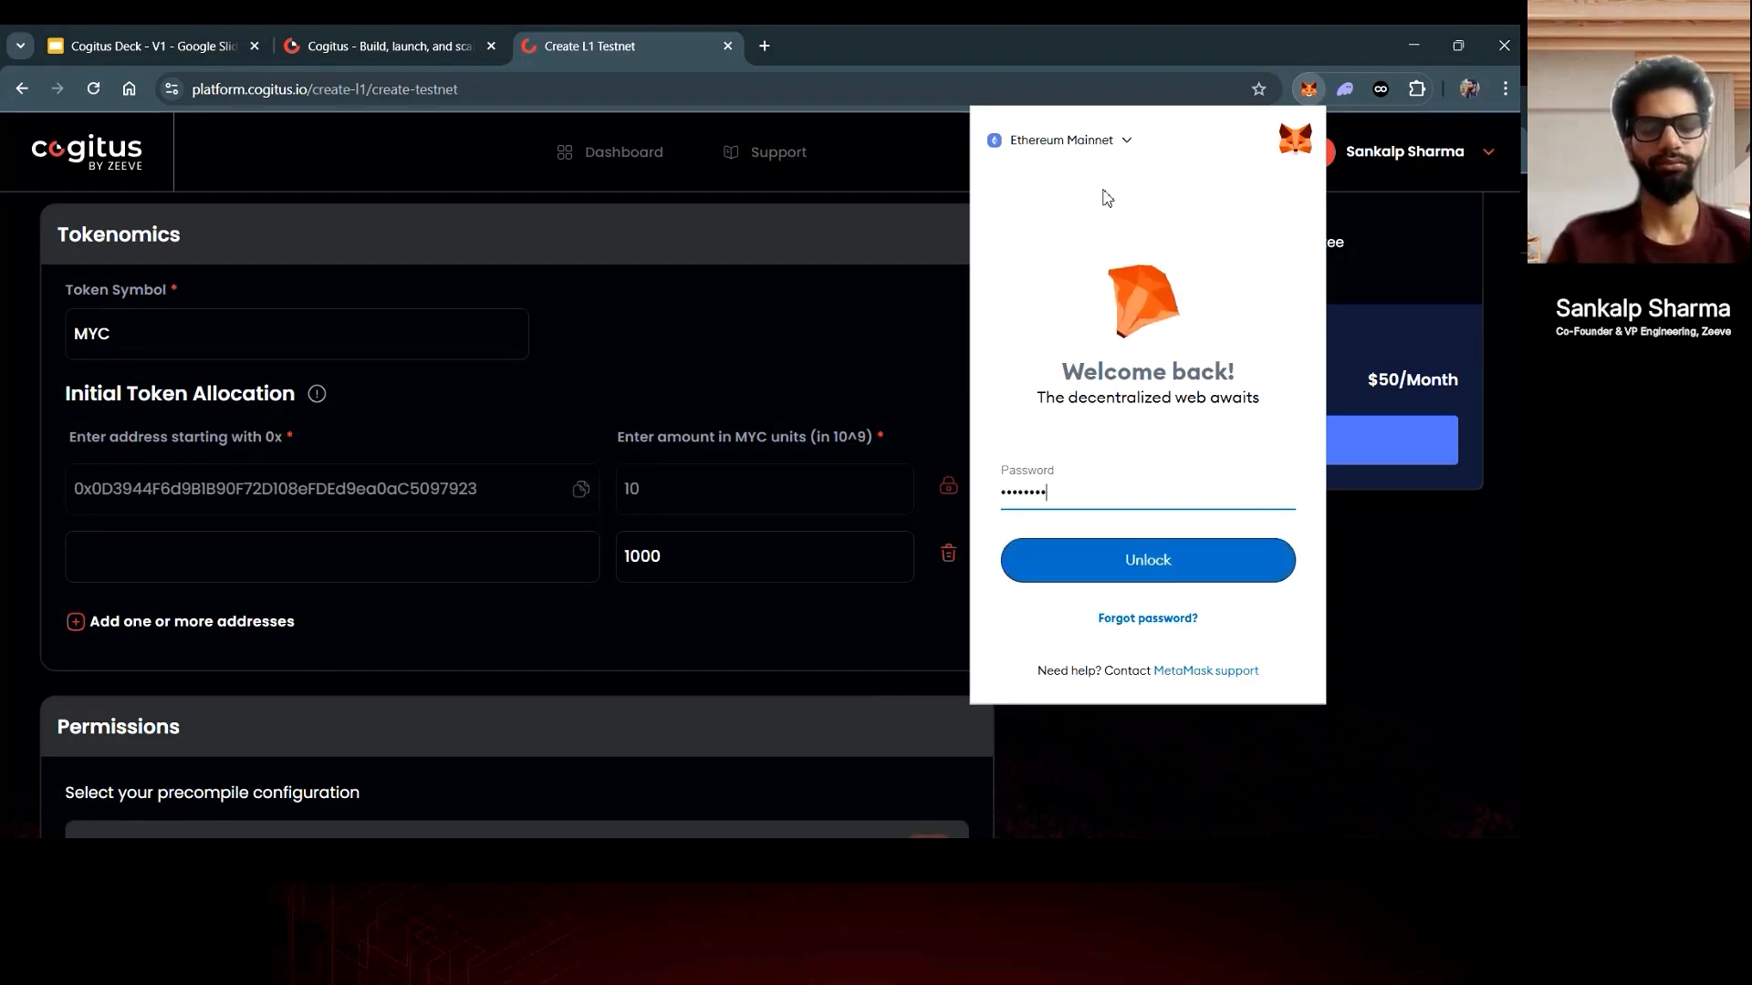
text(*)
key(Return)
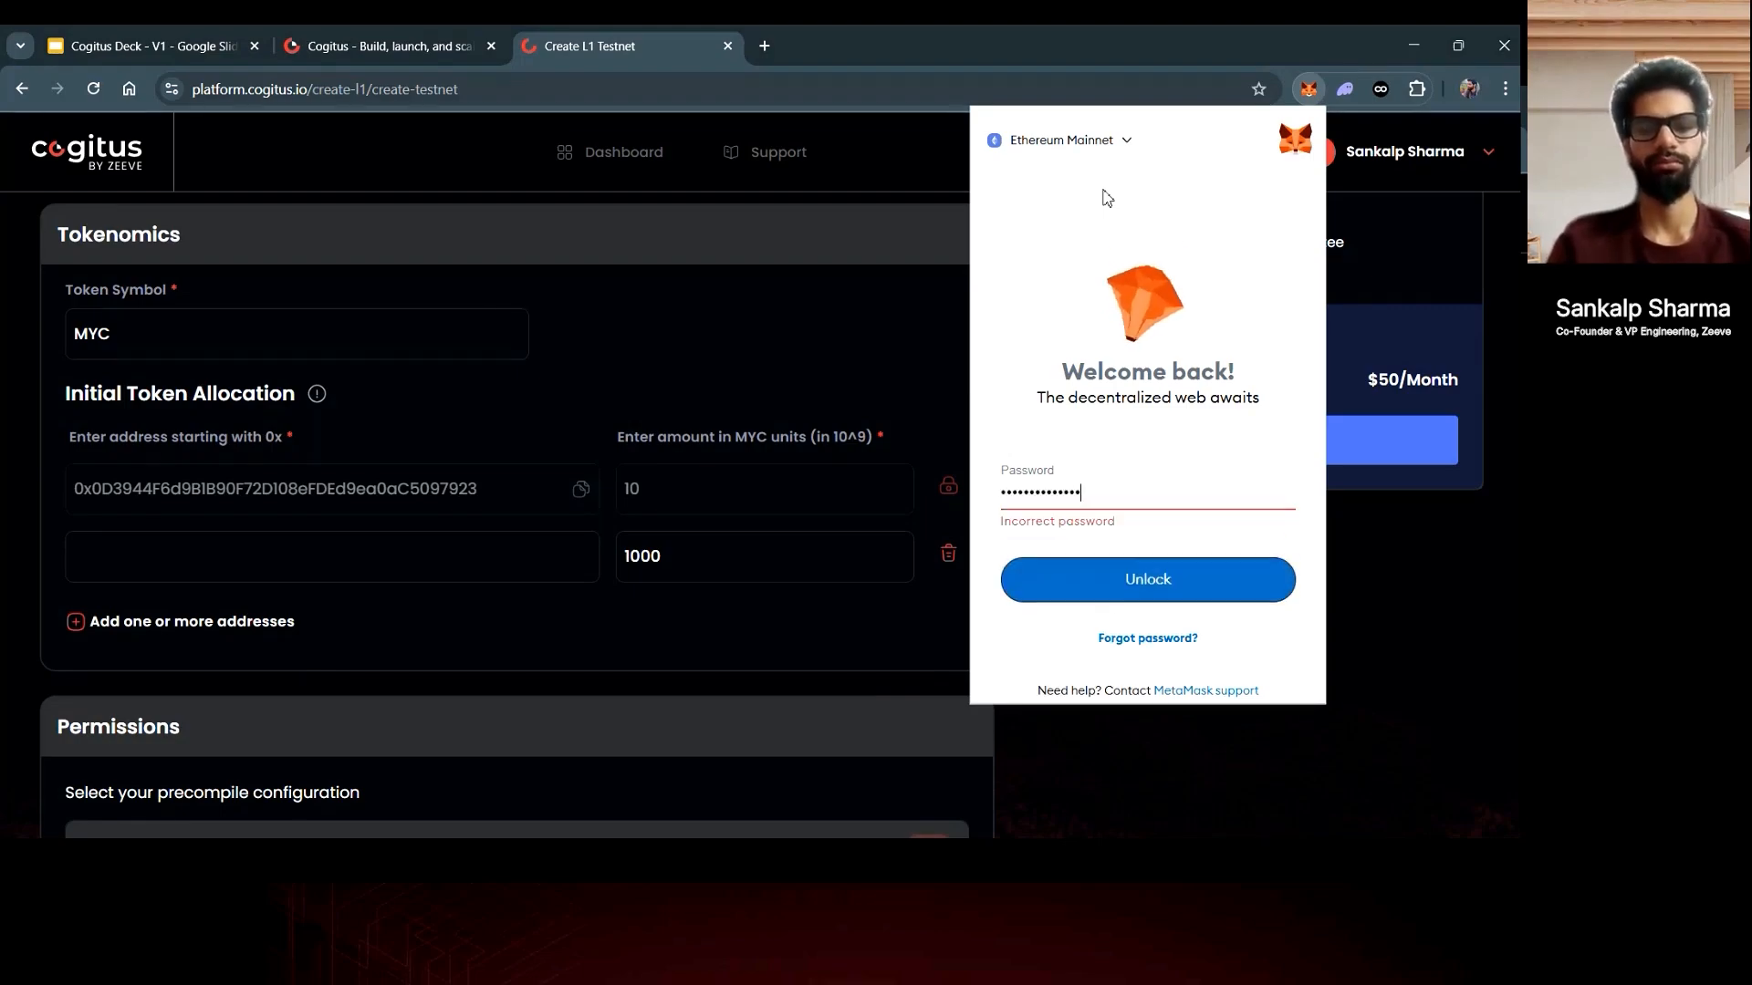
key(BackSpace)
key(BackSpace)
key(BackSpace)
key(BackSpace)
key(BackSpace)
key(BackSpace)
key(BackSpace)
key(BackSpace)
key(BackSpace)
key(BackSpace)
key(BackSpace)
key(BackSpace)
key(BackSpace)
key(BackSpace)
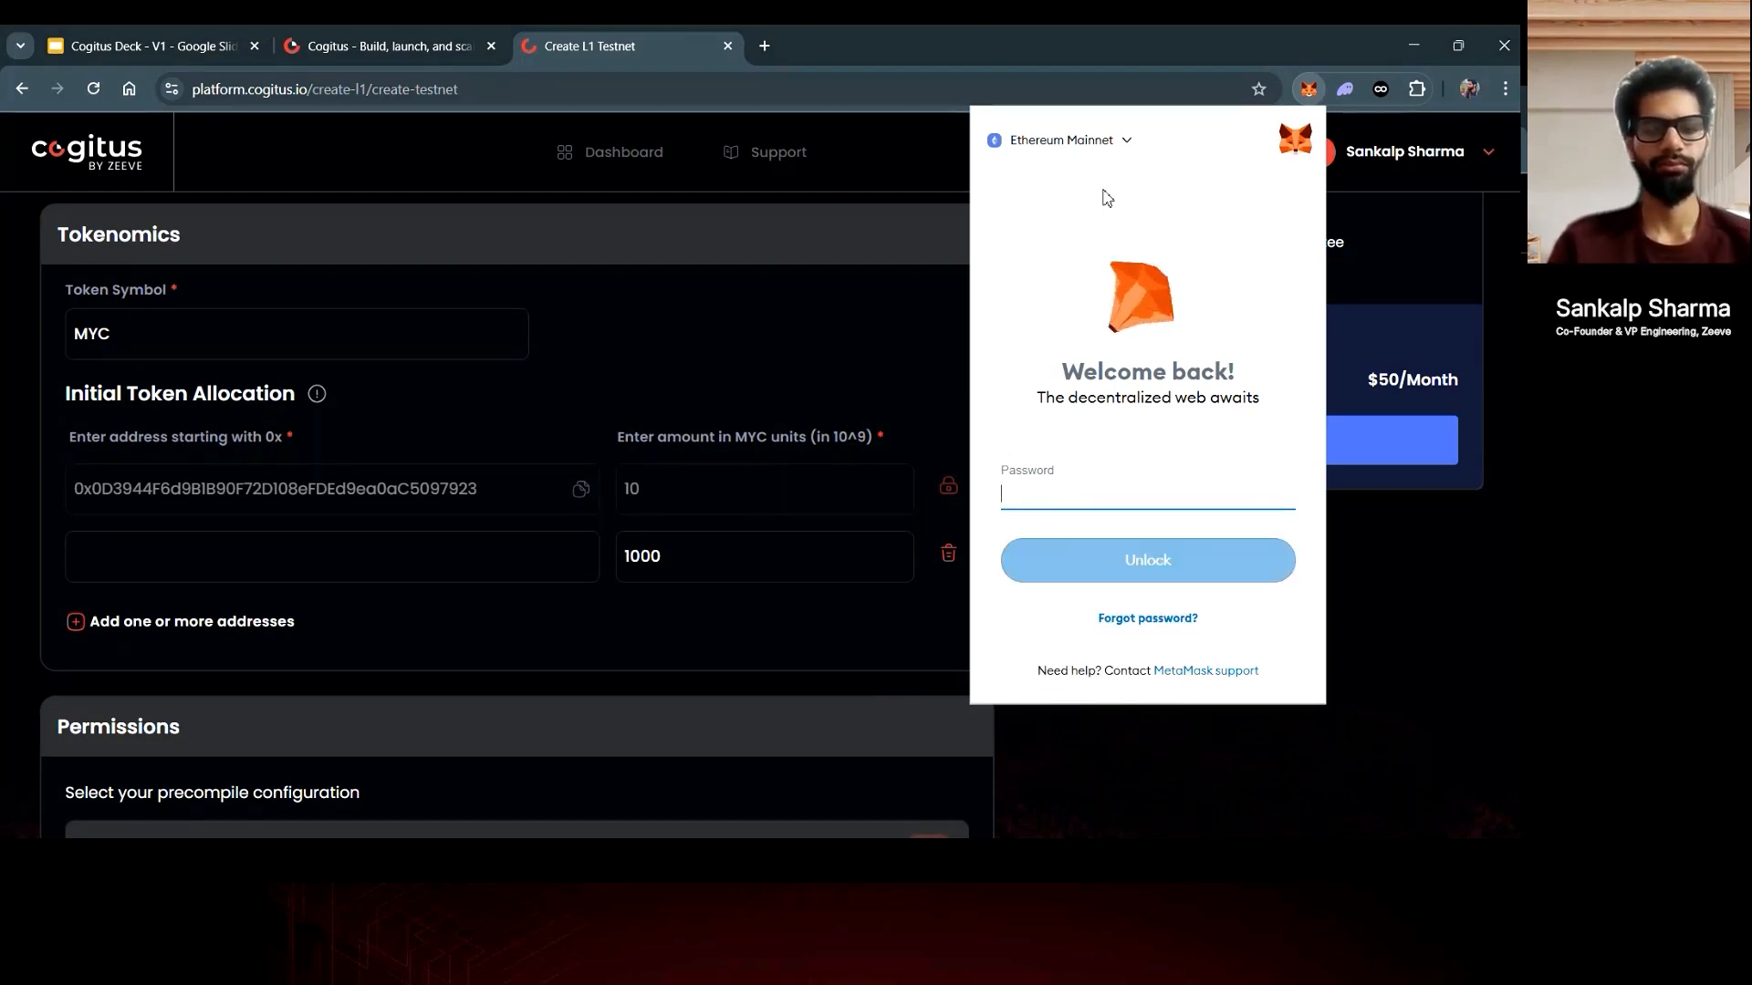
text(**********)
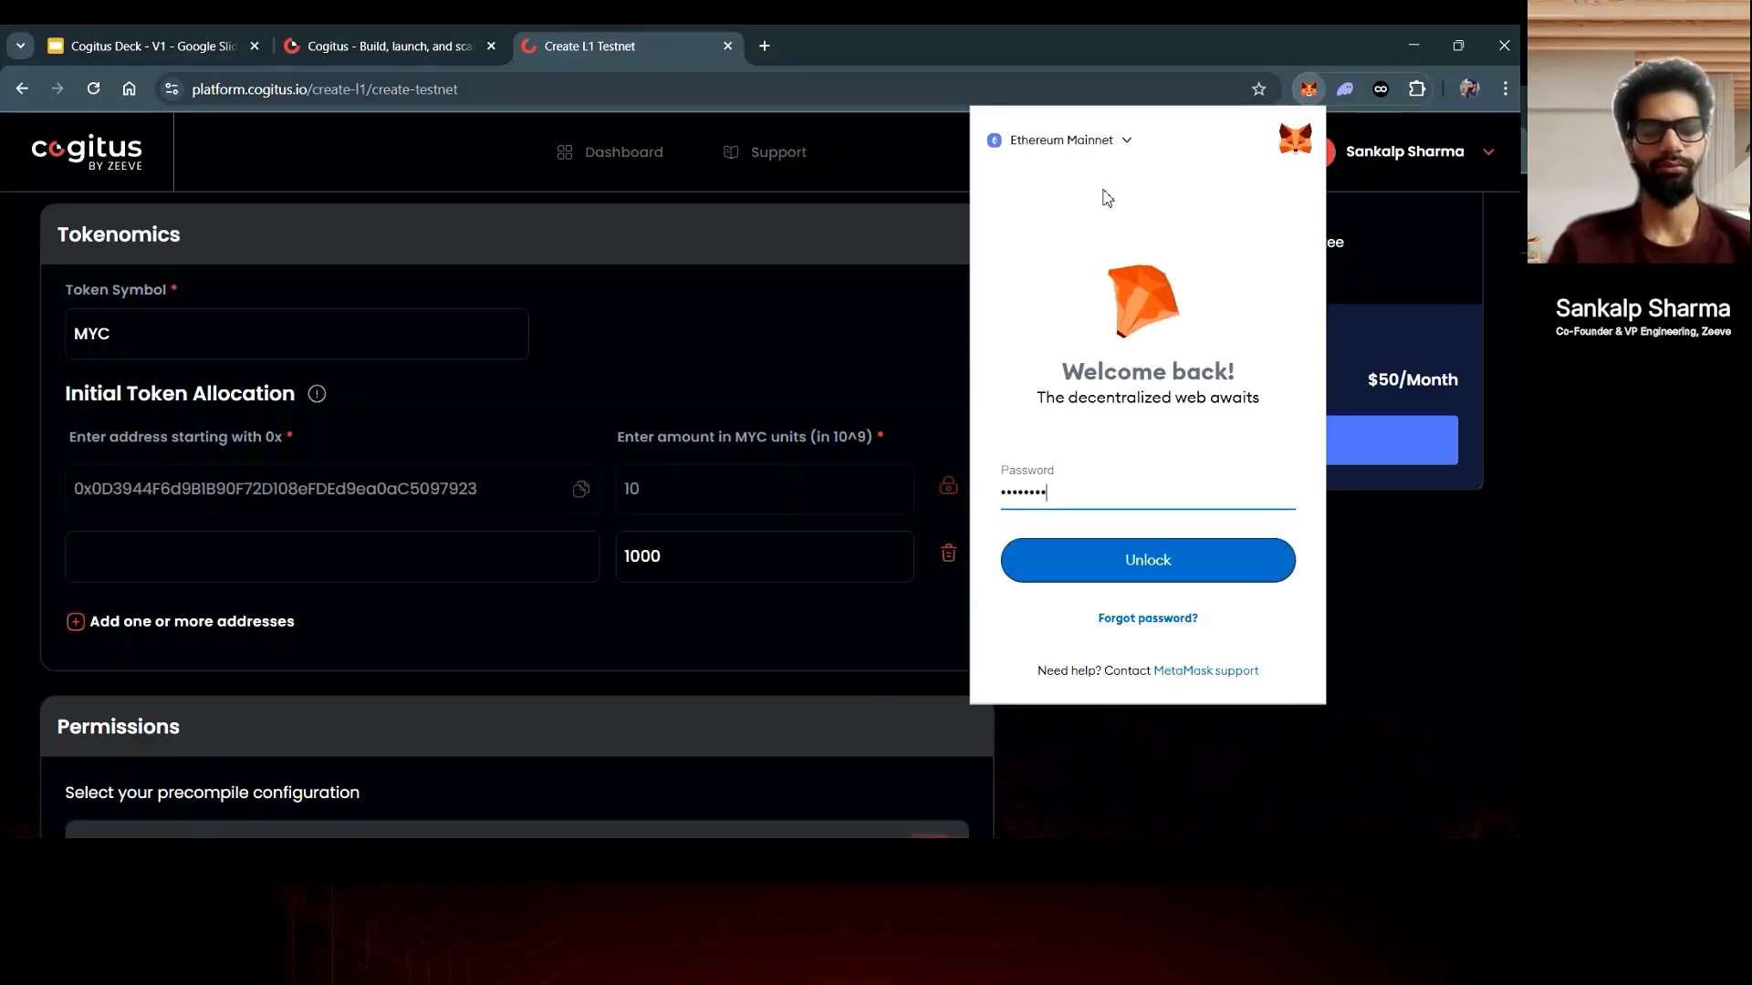
text(****)
key(Return)
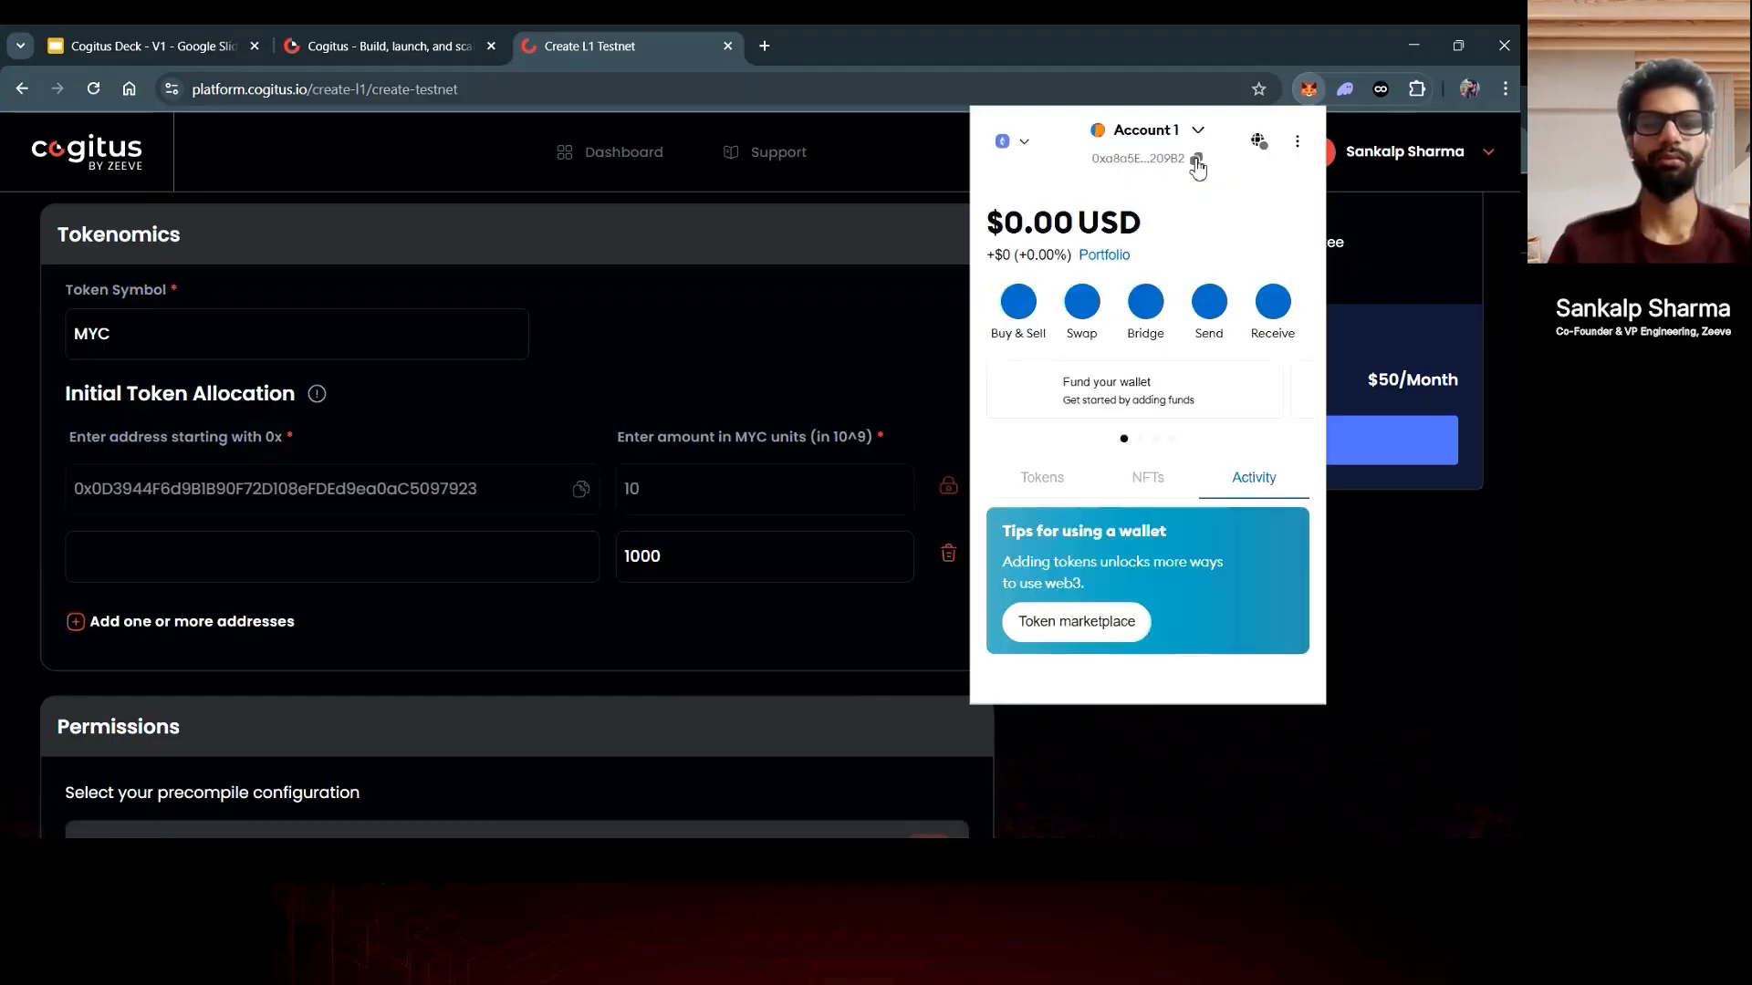
click(1196, 161)
click(726, 311)
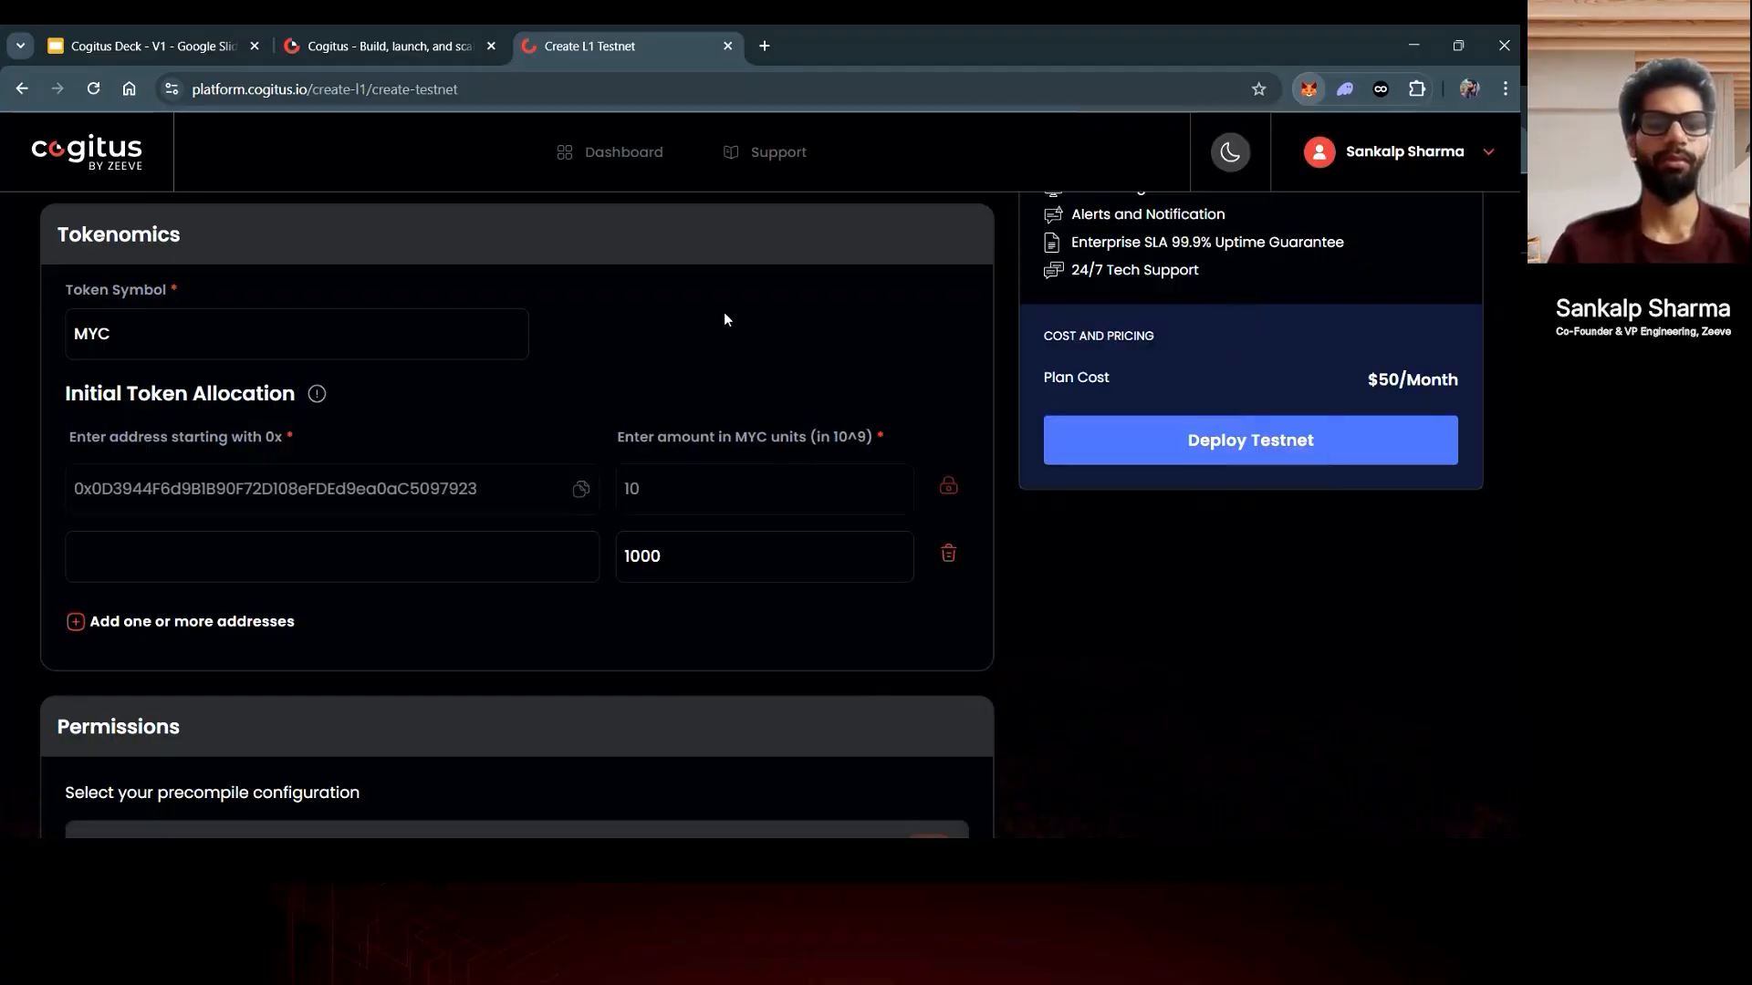
- Paste the copied wallet address into the second allocation row beside its 1000 amount
click(441, 560)
key(ctrl+v)
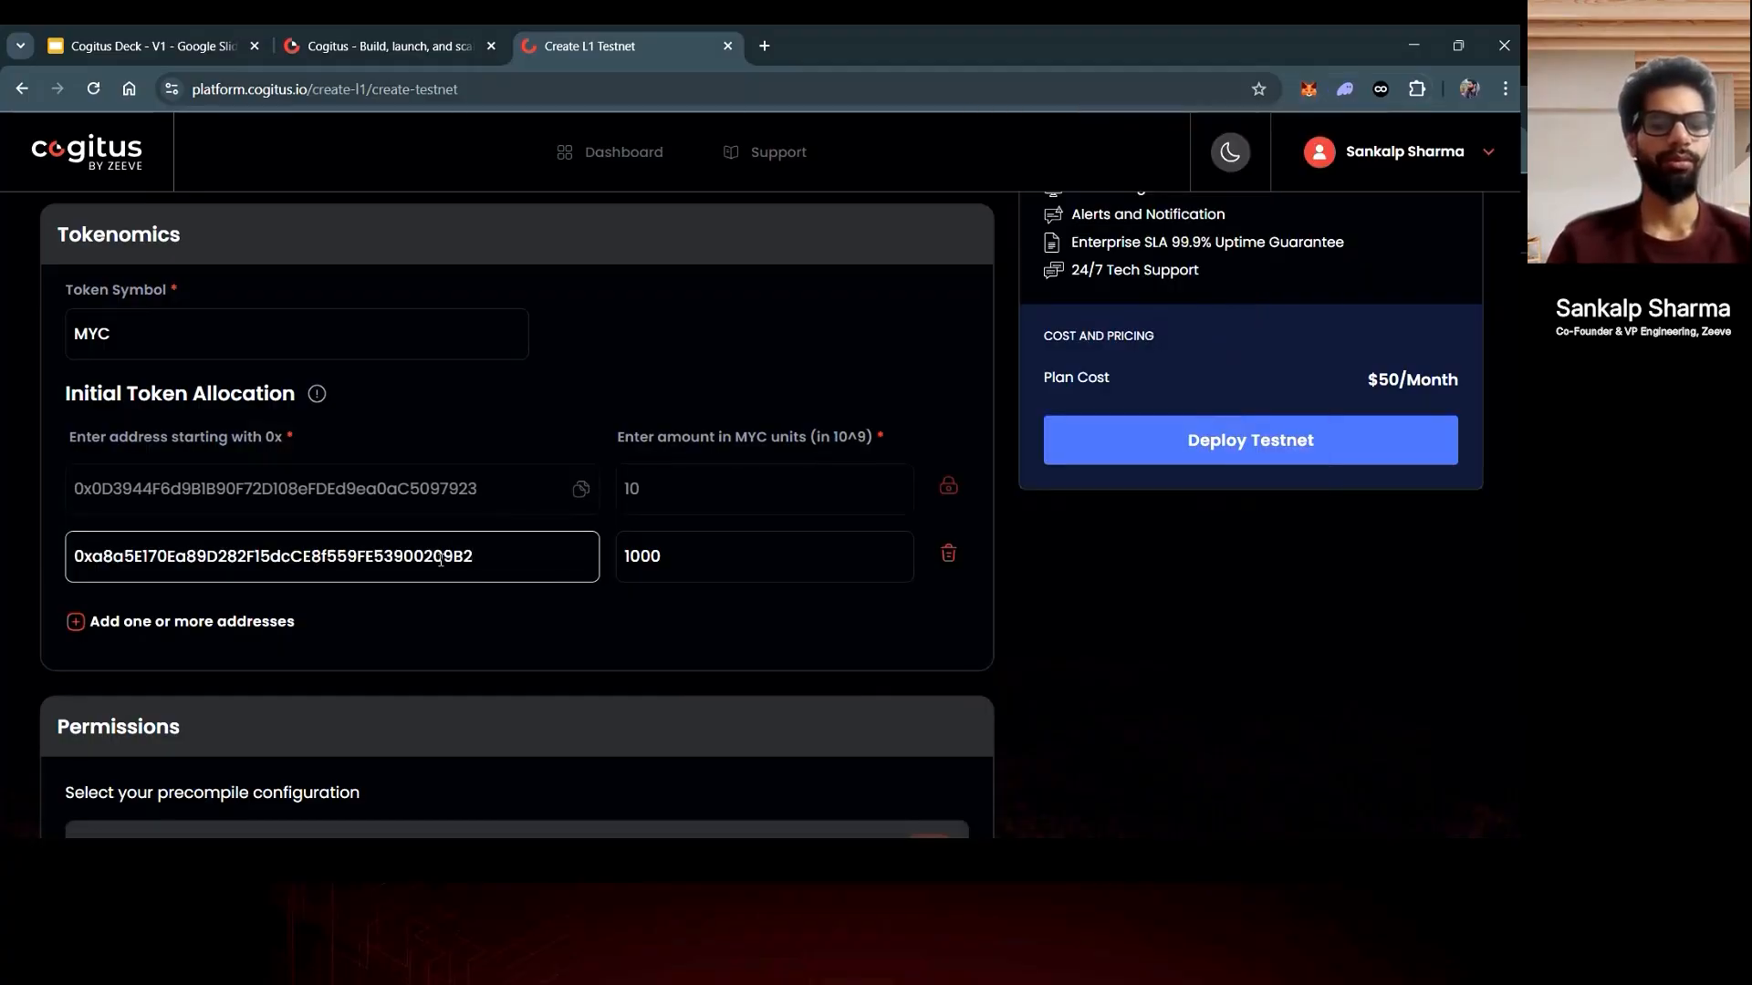
scroll(588, 622, down, 3)
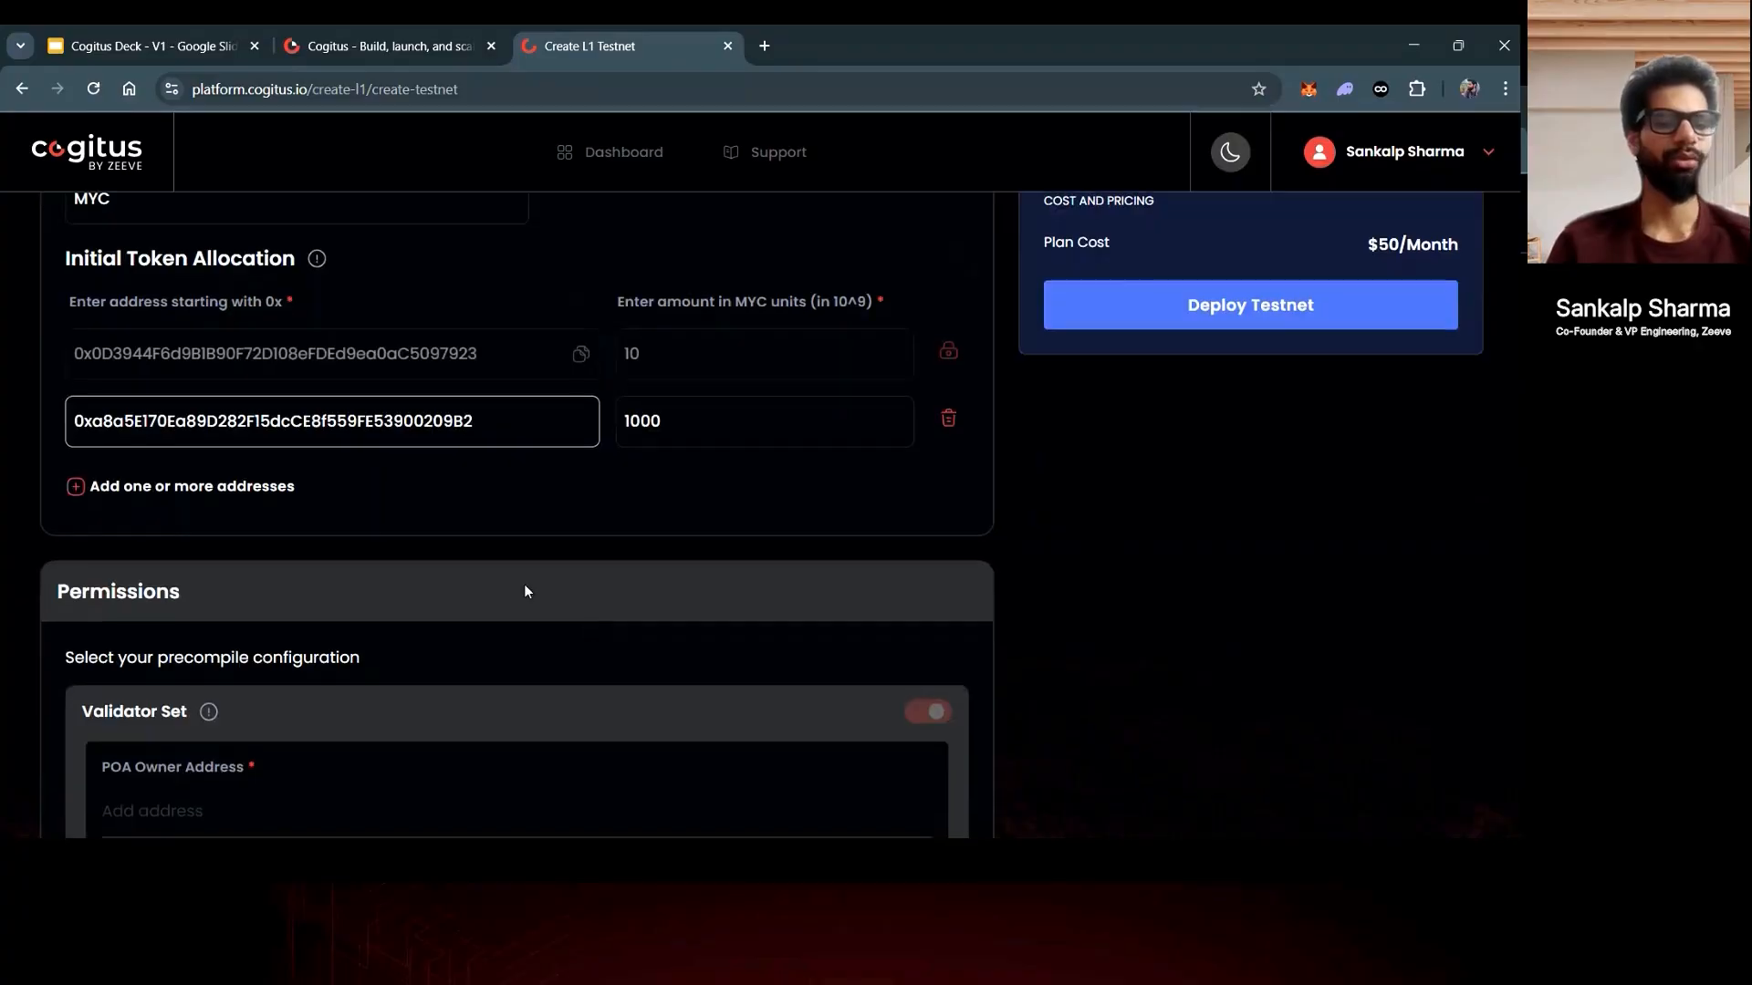
scroll(449, 506, down, 3)
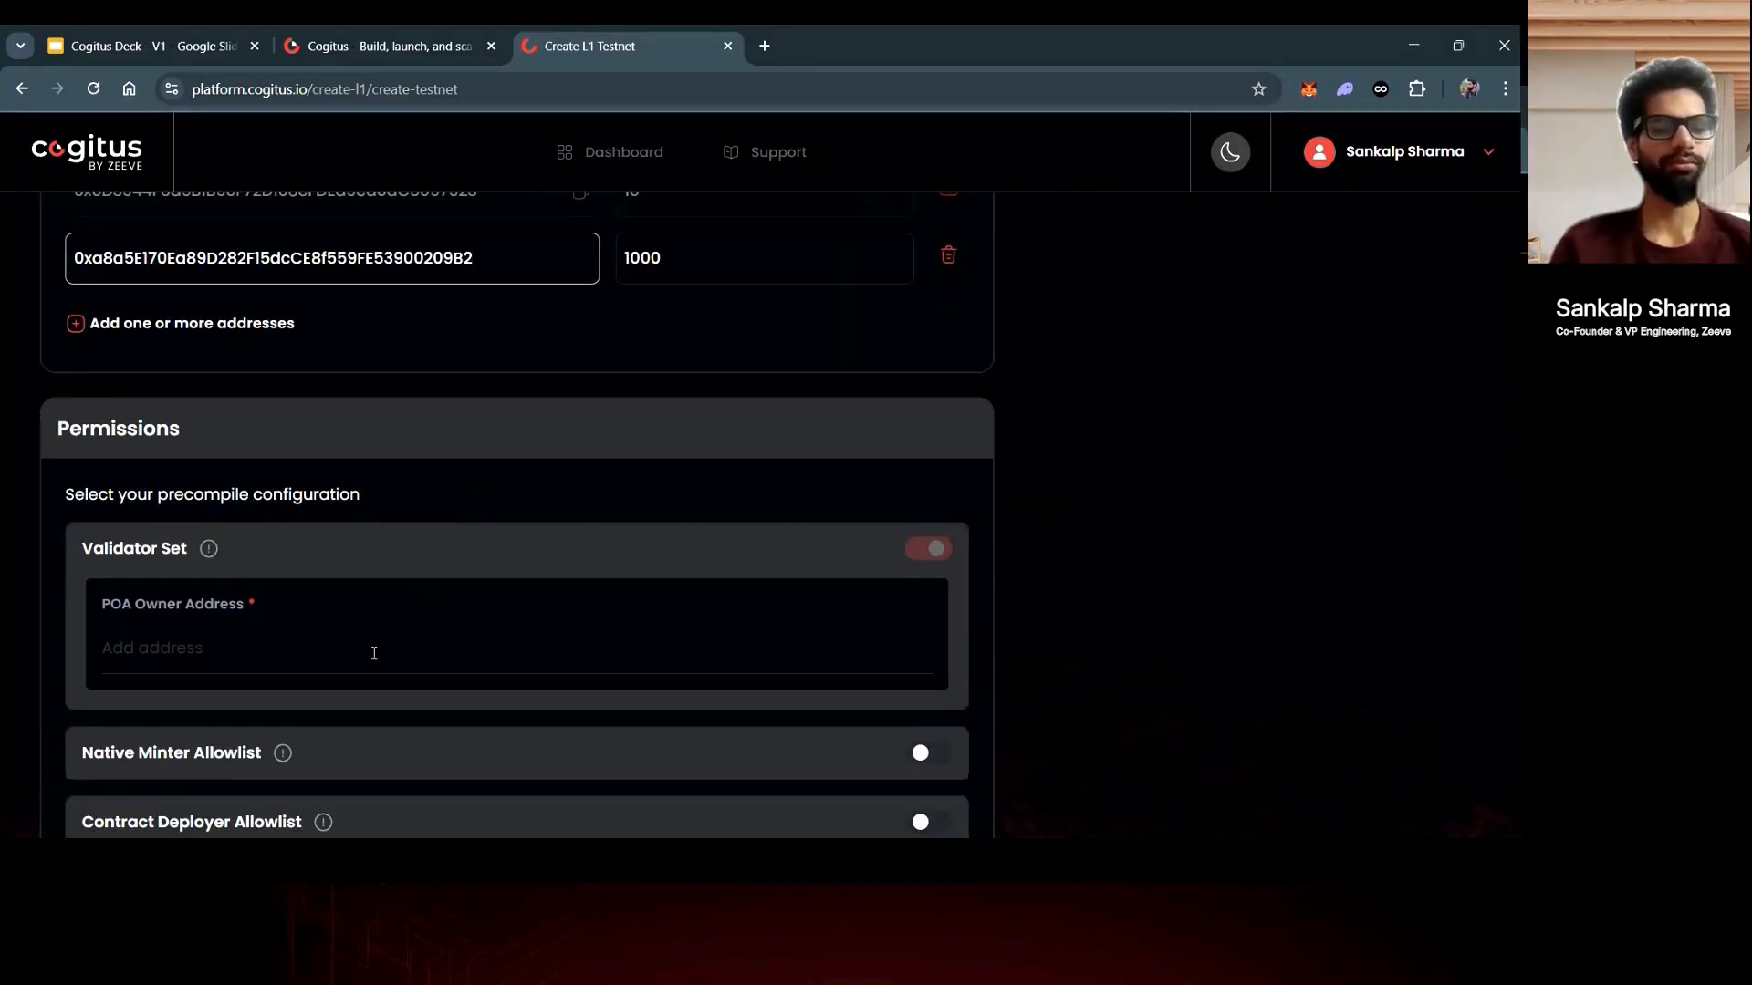
- Fill the Validator Set's POA Owner Address with the suggested wallet address
click(374, 654)
scroll(538, 594, down, 2)
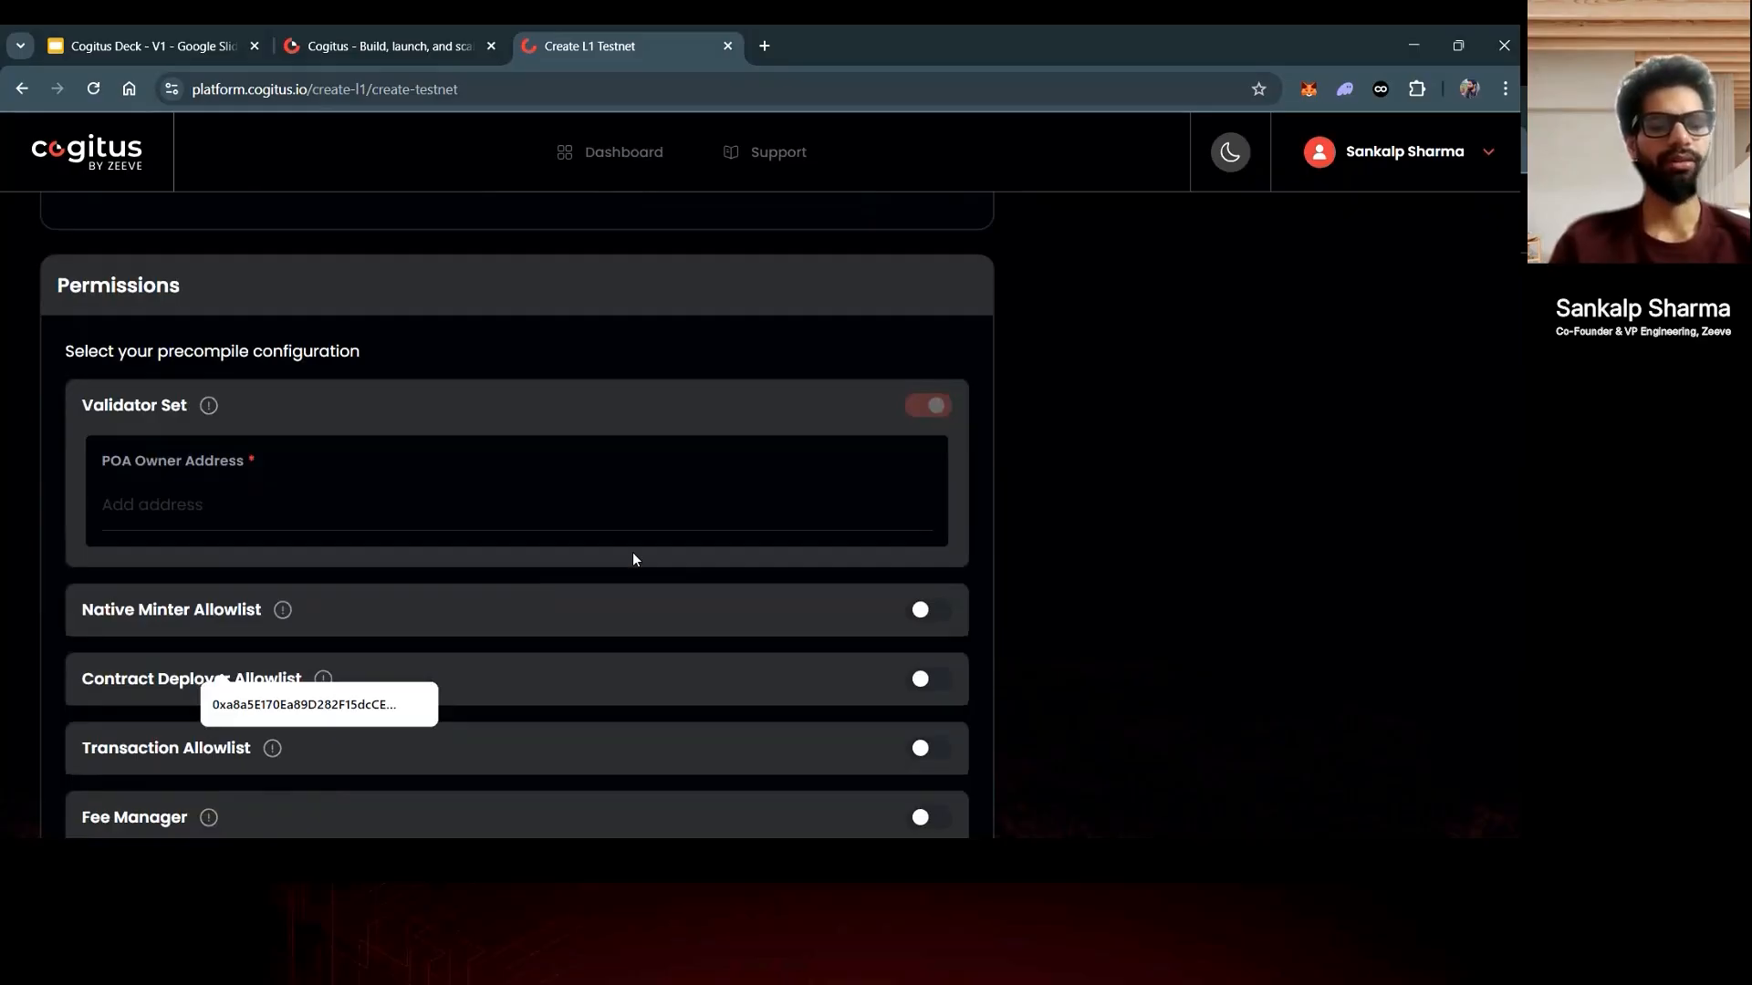
key(Down)
key(Return)
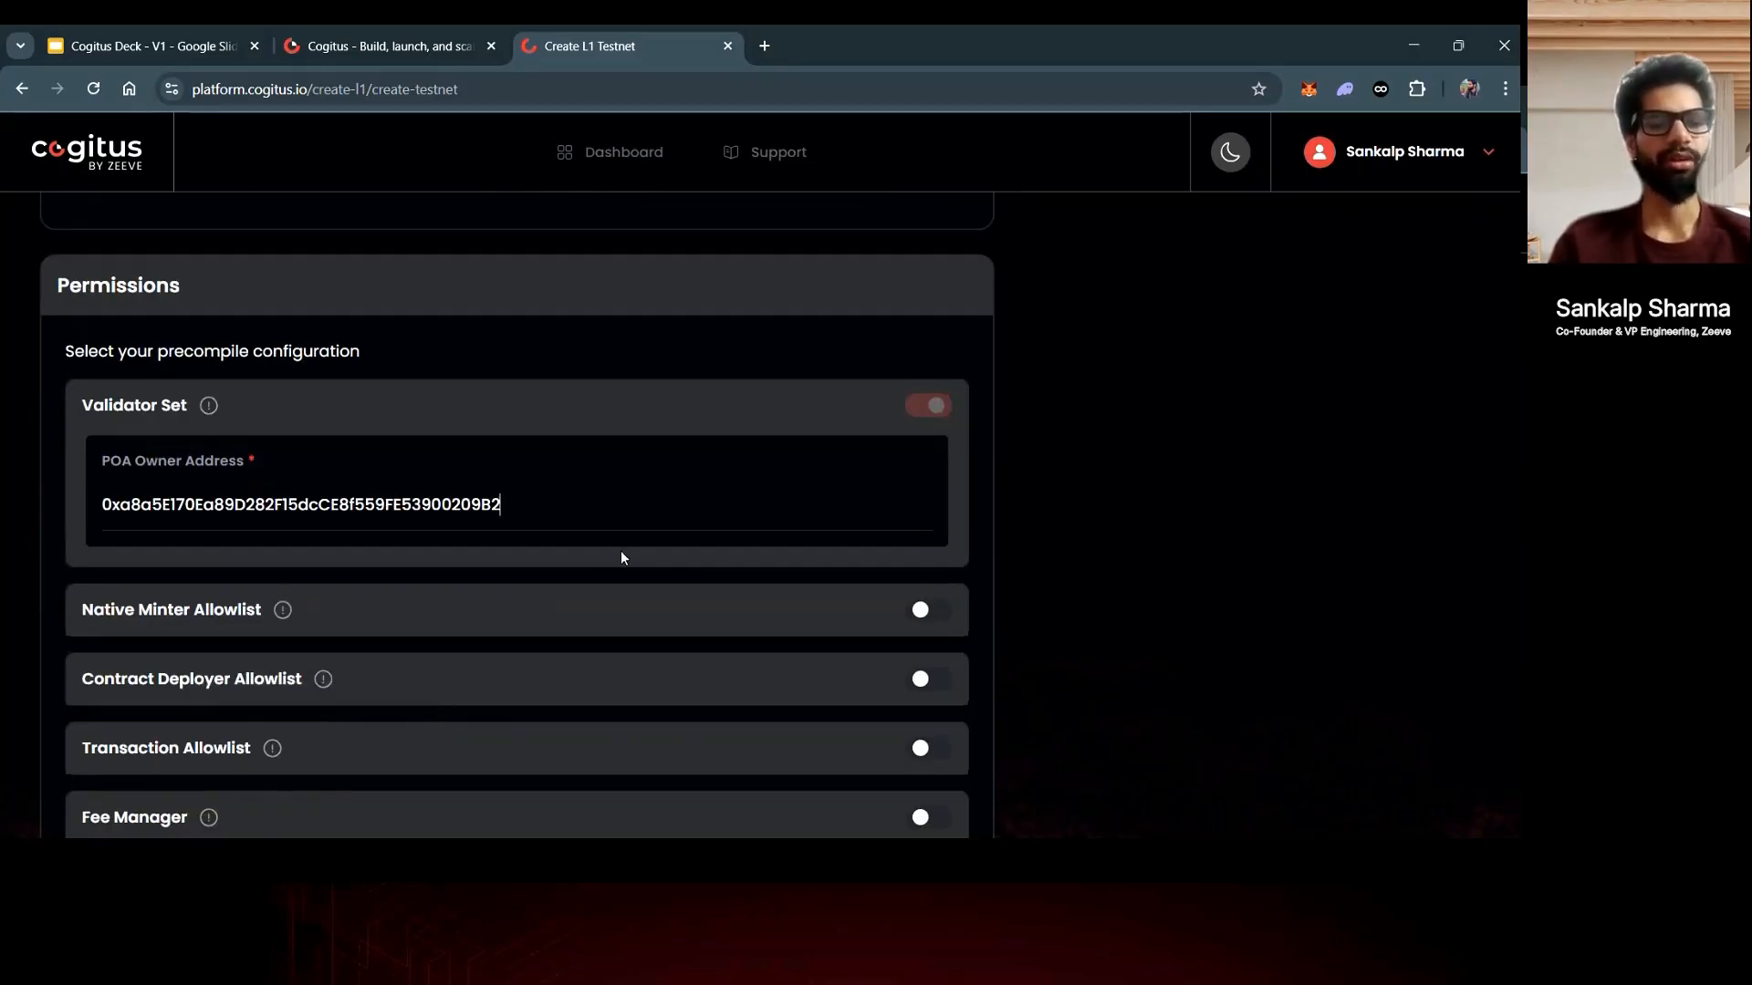
scroll(620, 557, down, 1)
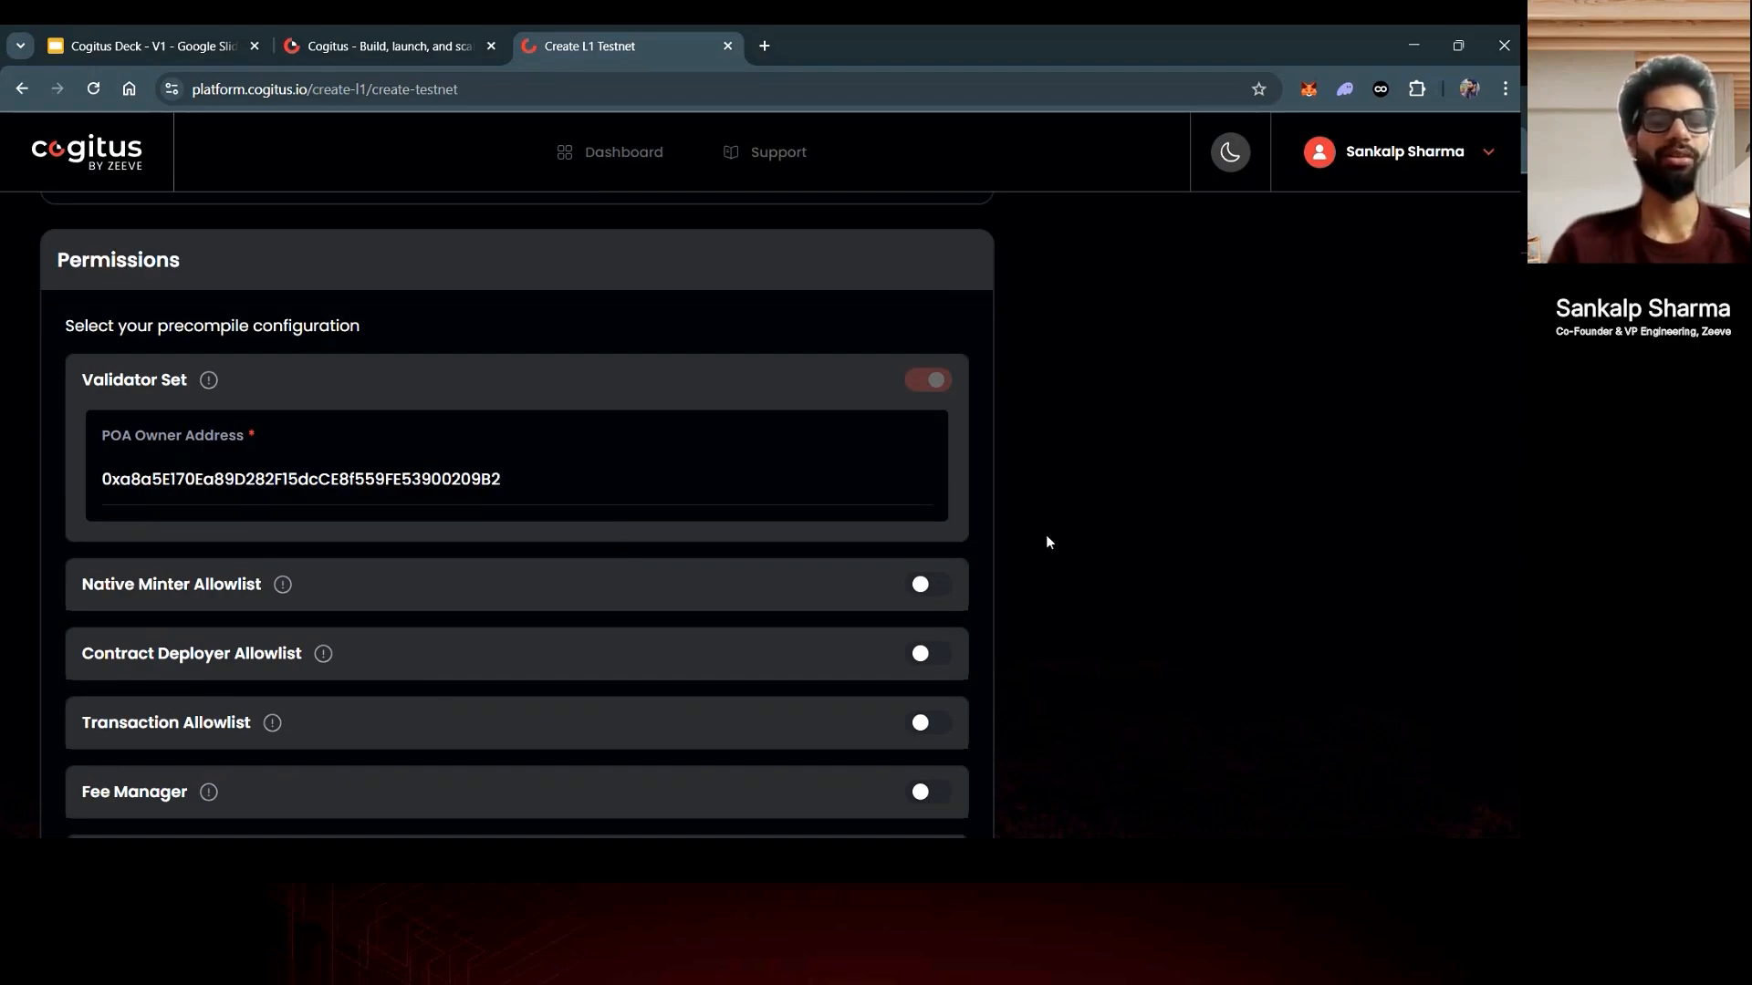
scroll(1046, 535, down, 1)
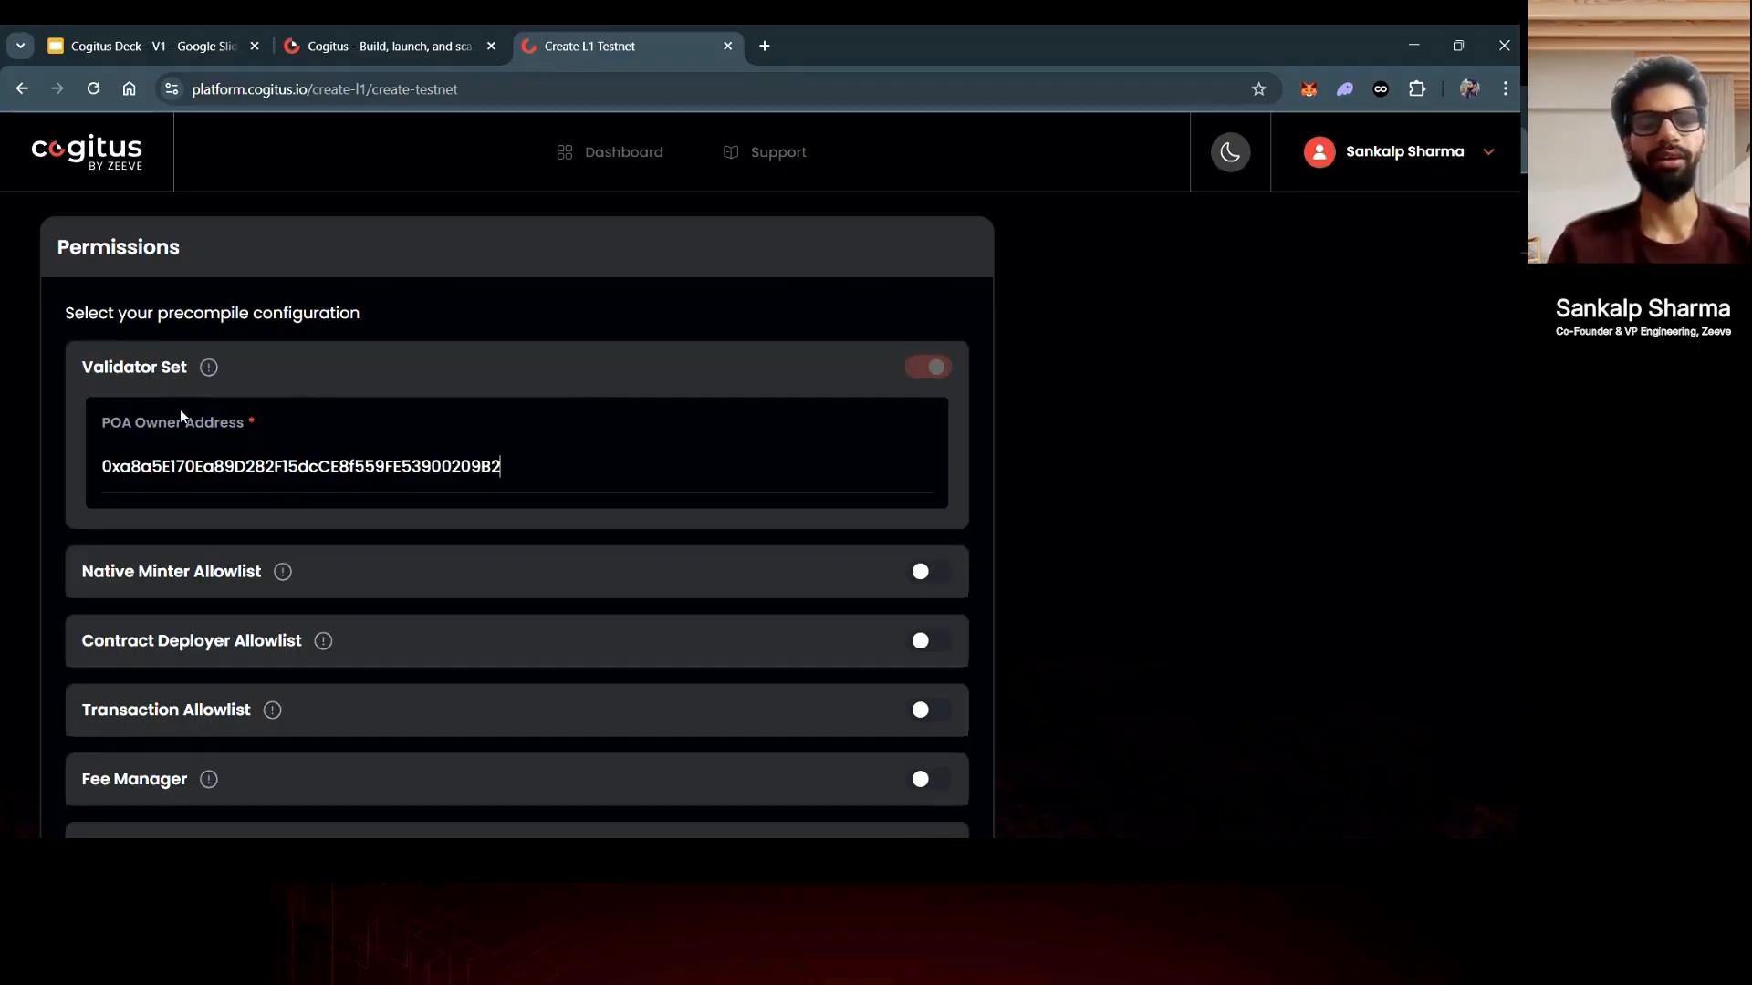
scroll(465, 398, down, 1)
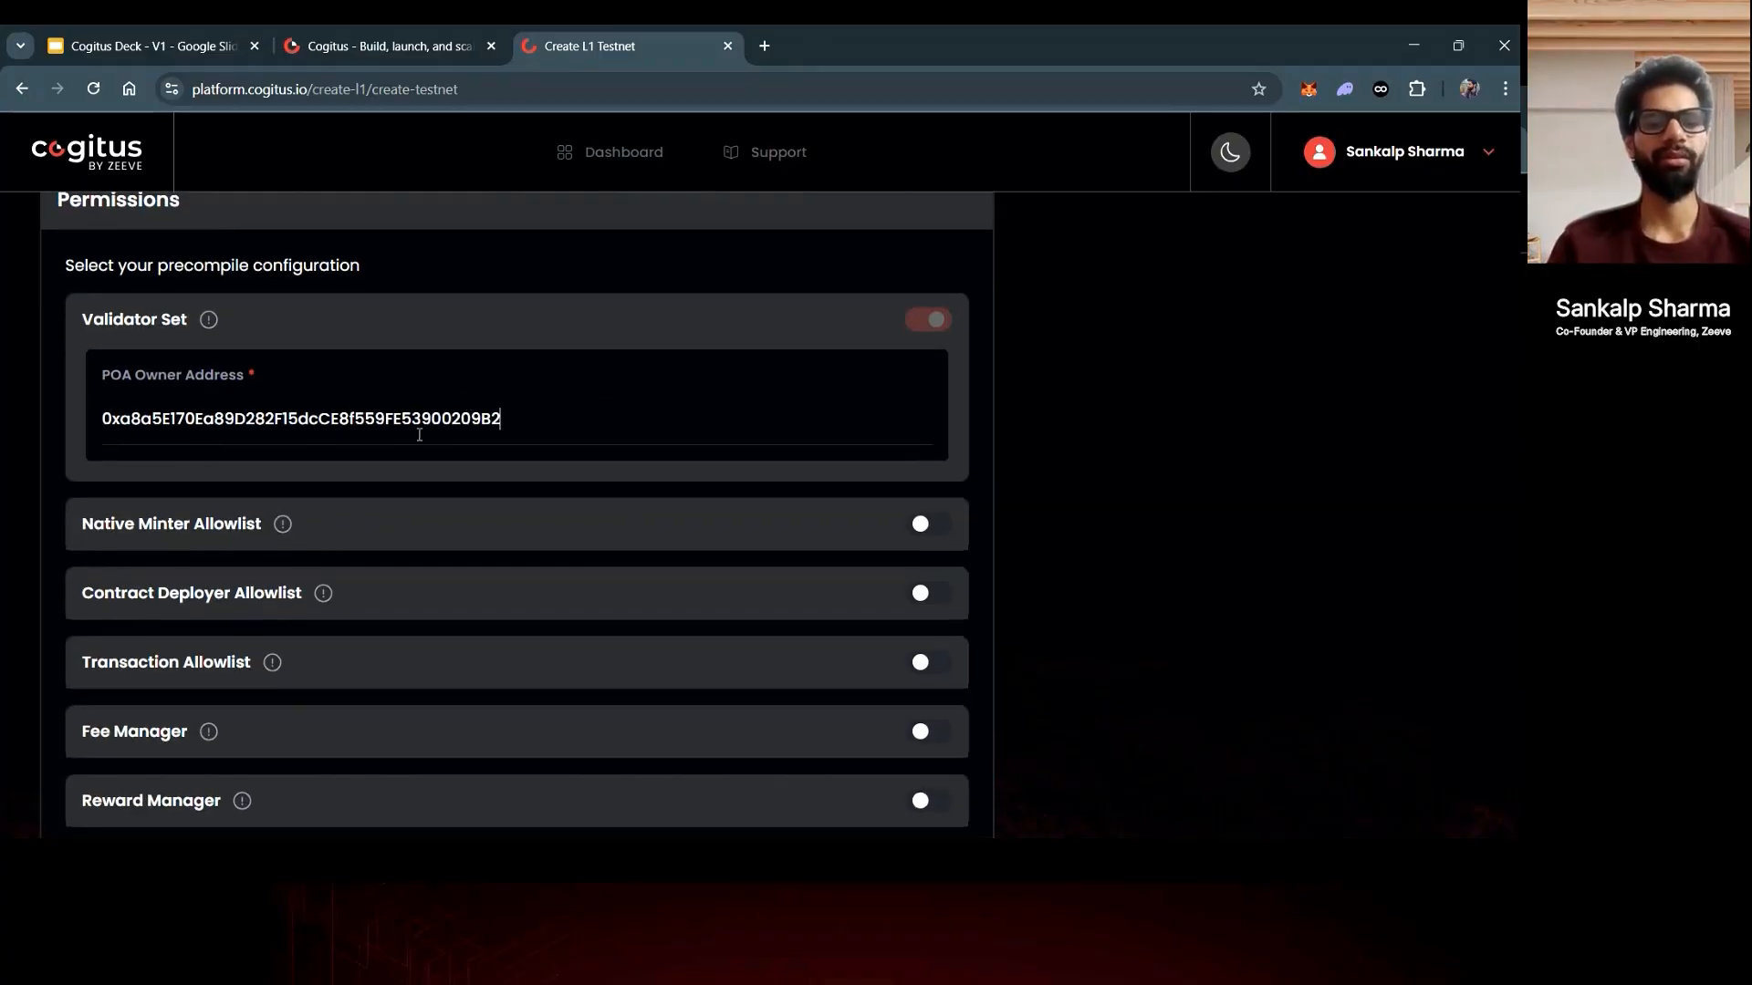
scroll(928, 518, down, 2)
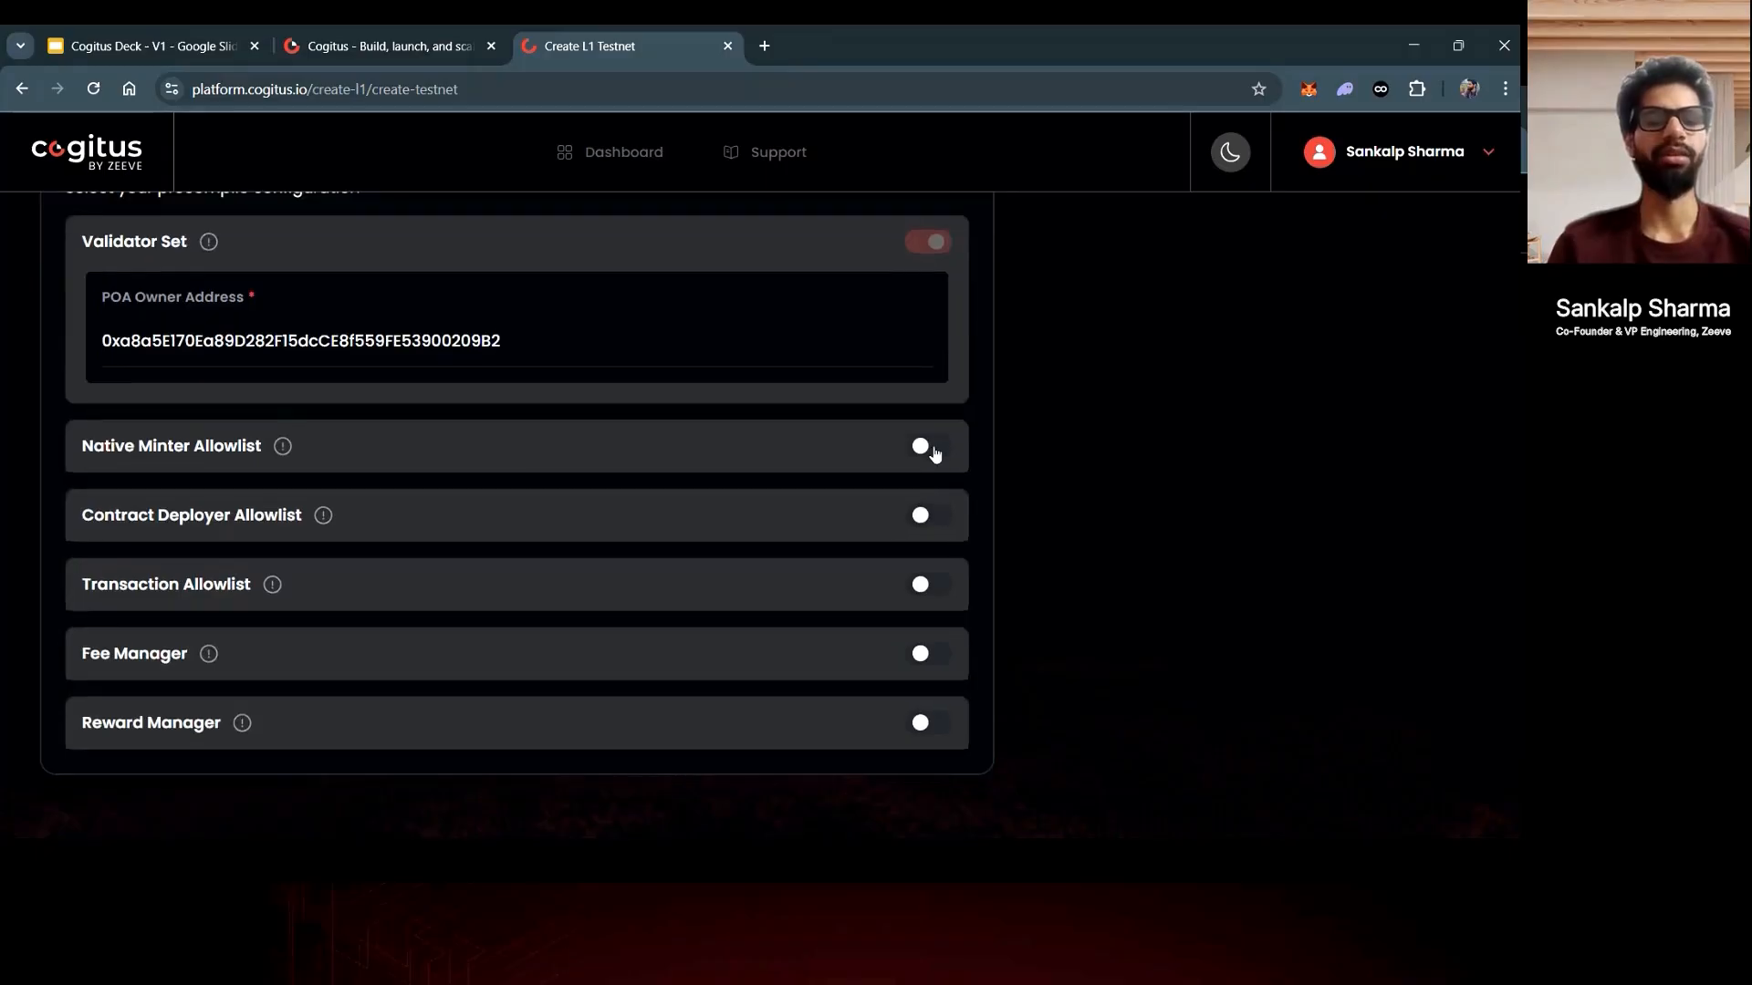
- Turn on Native Minter Allowlist and add the wallet address as its admin
click(929, 447)
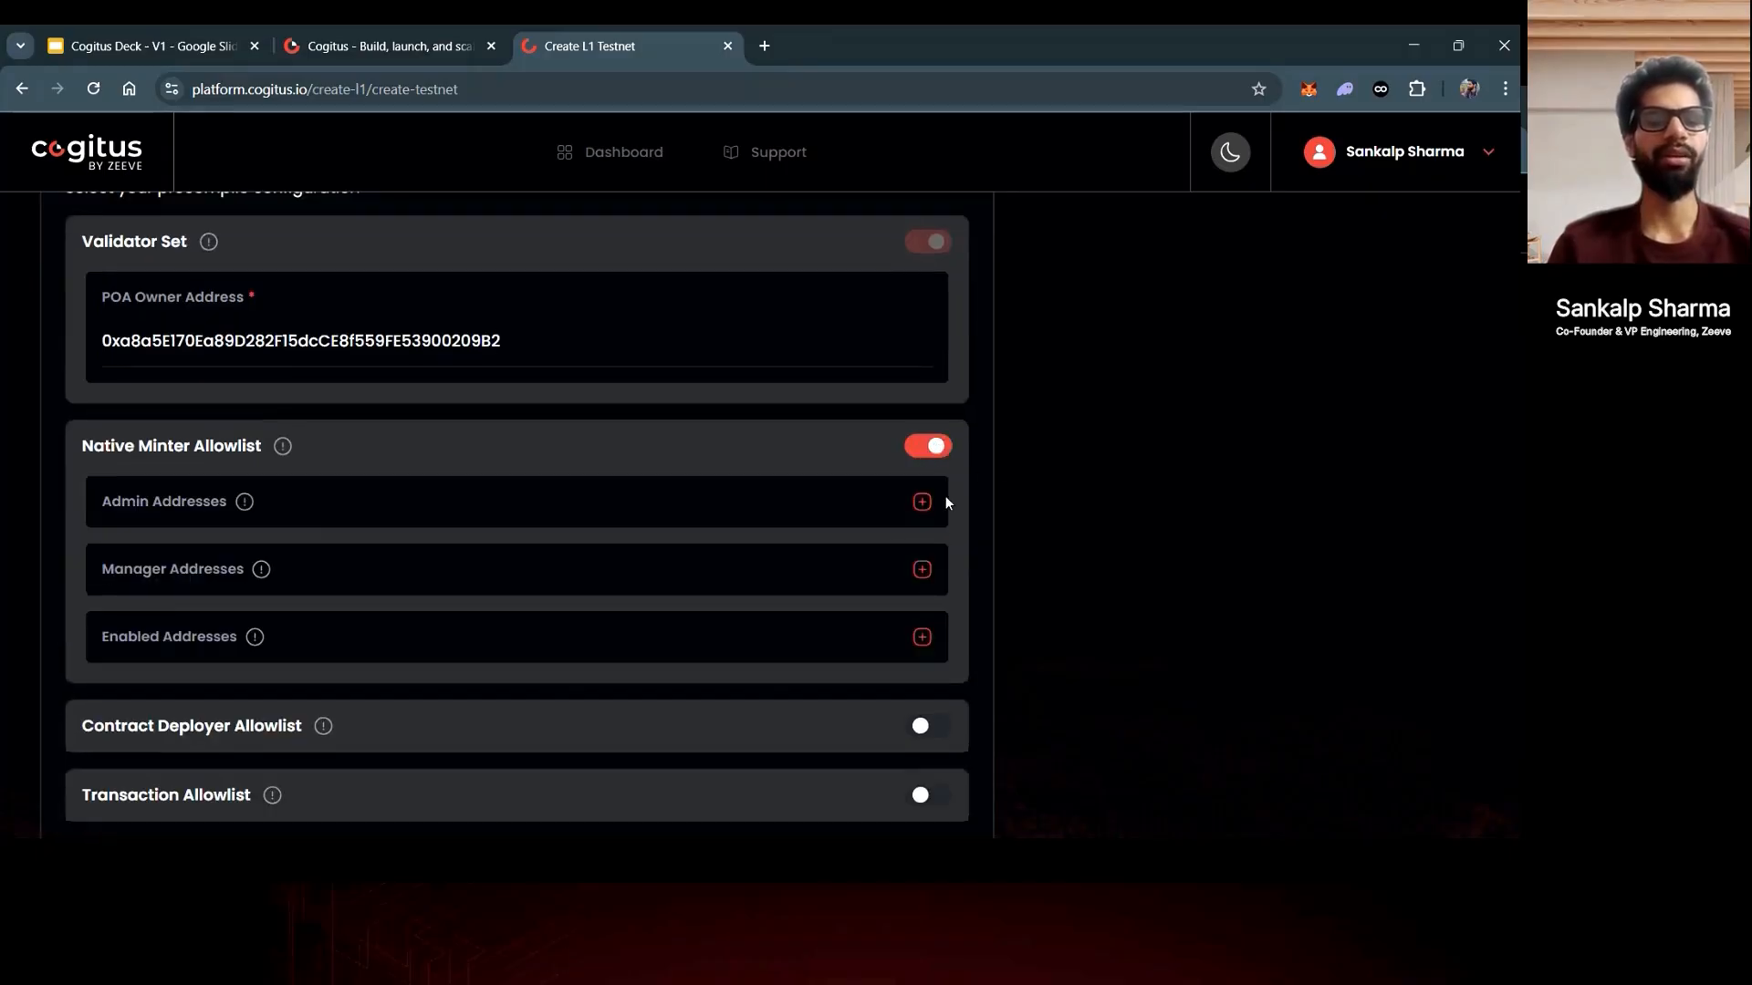
click(921, 502)
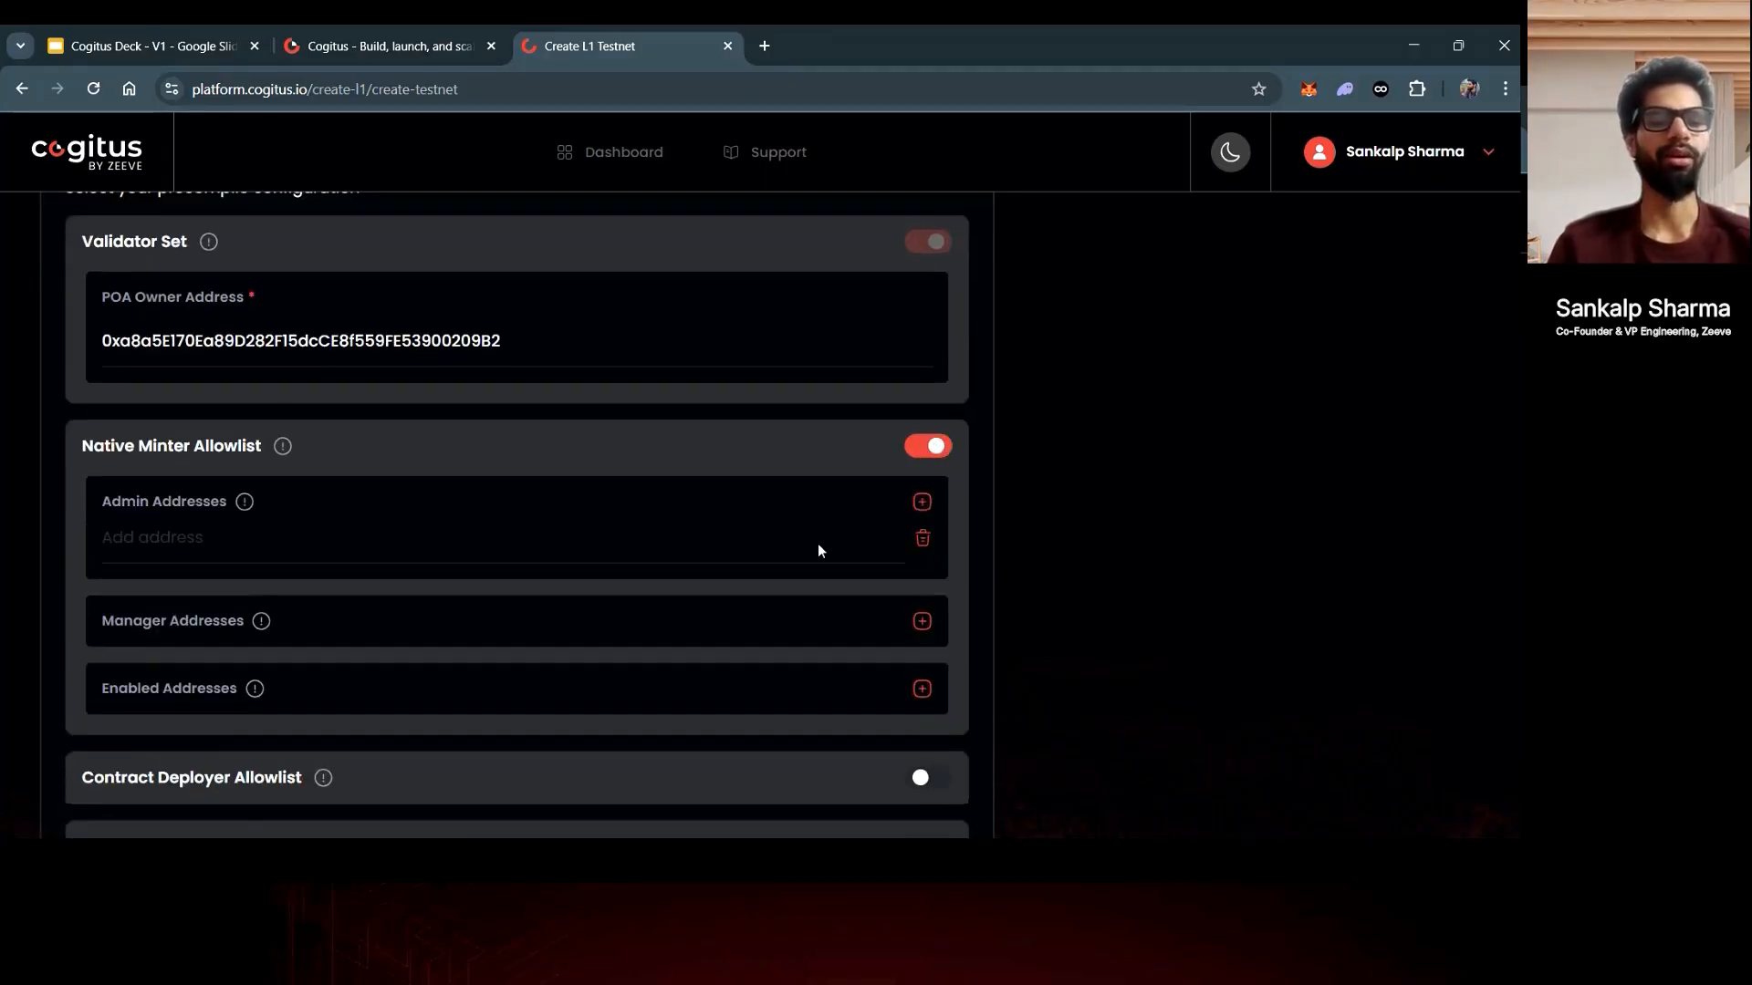
click(670, 537)
key(ctrl+v)
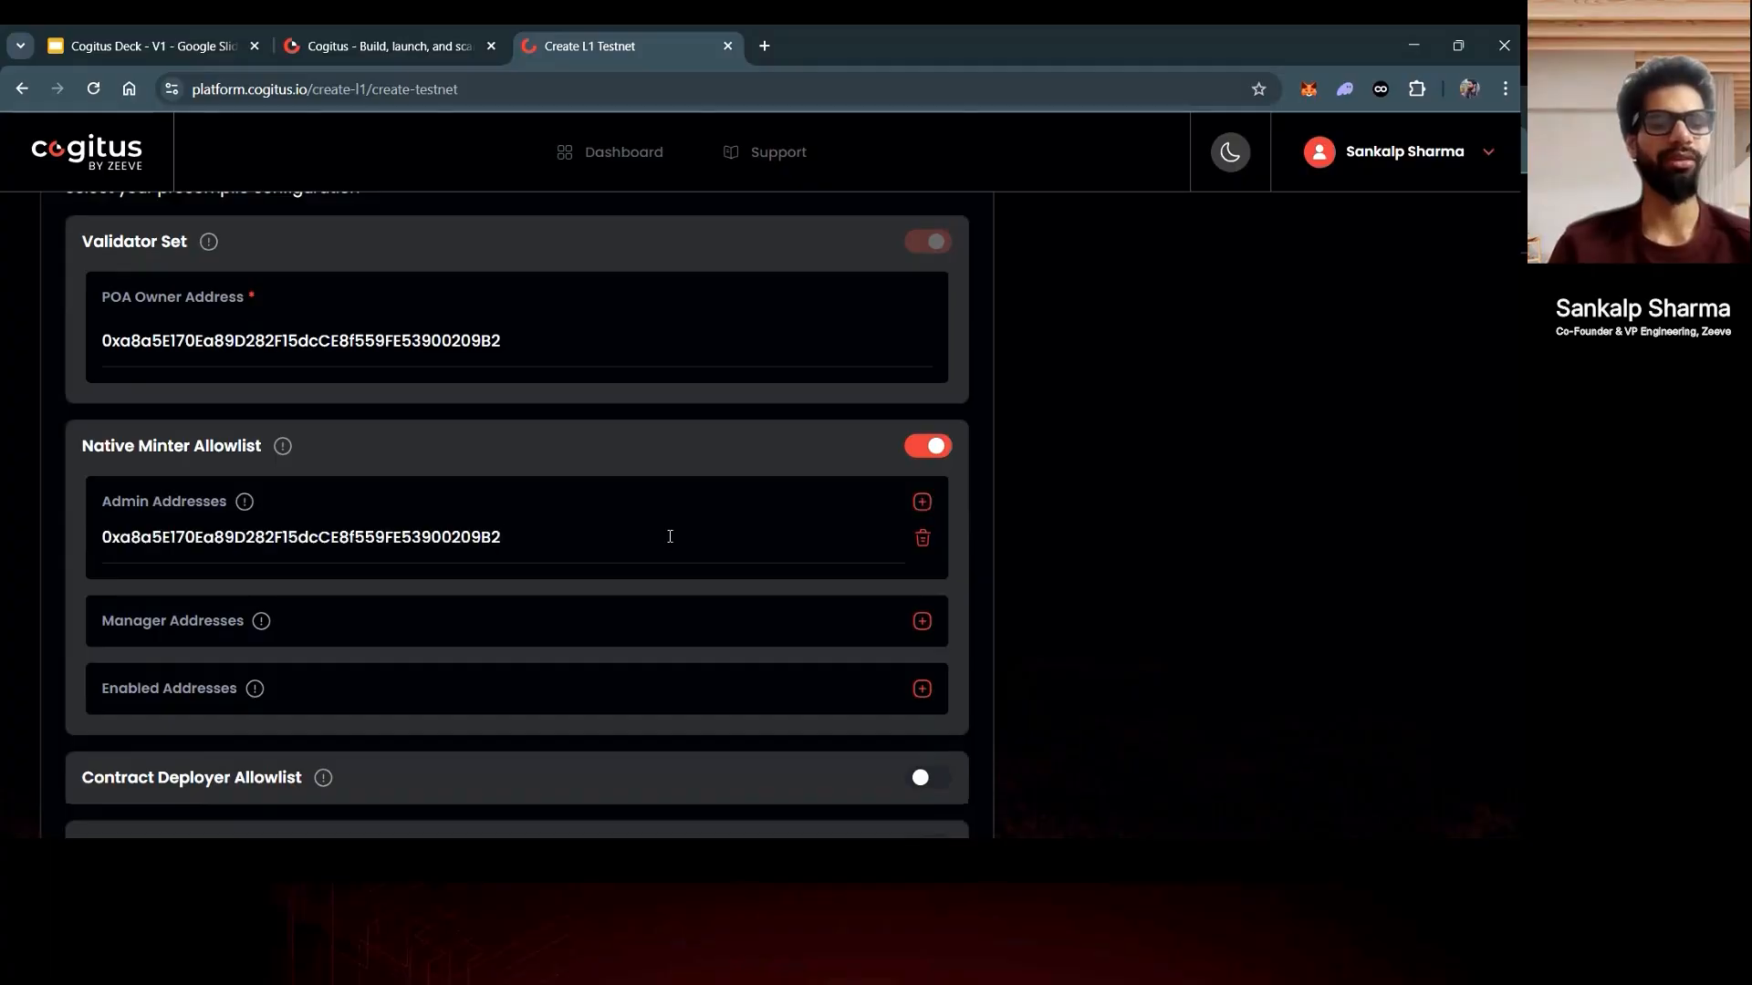
scroll(669, 536, down, 1)
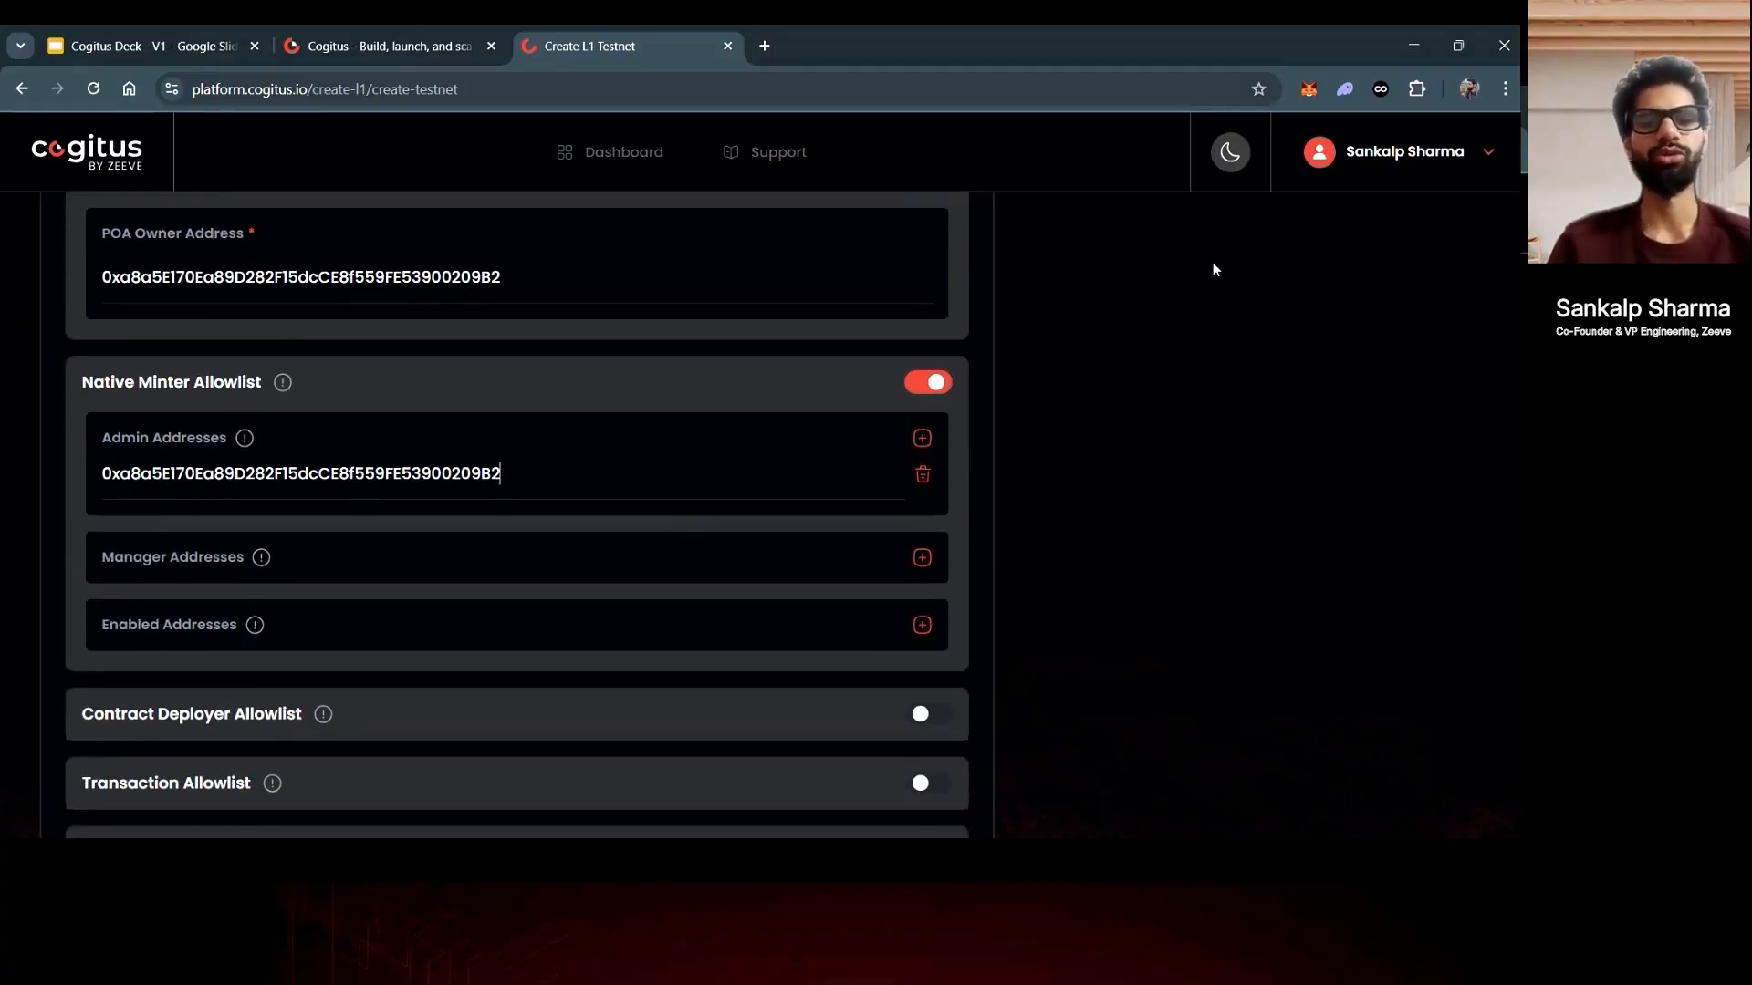
scroll(969, 481, down, 1)
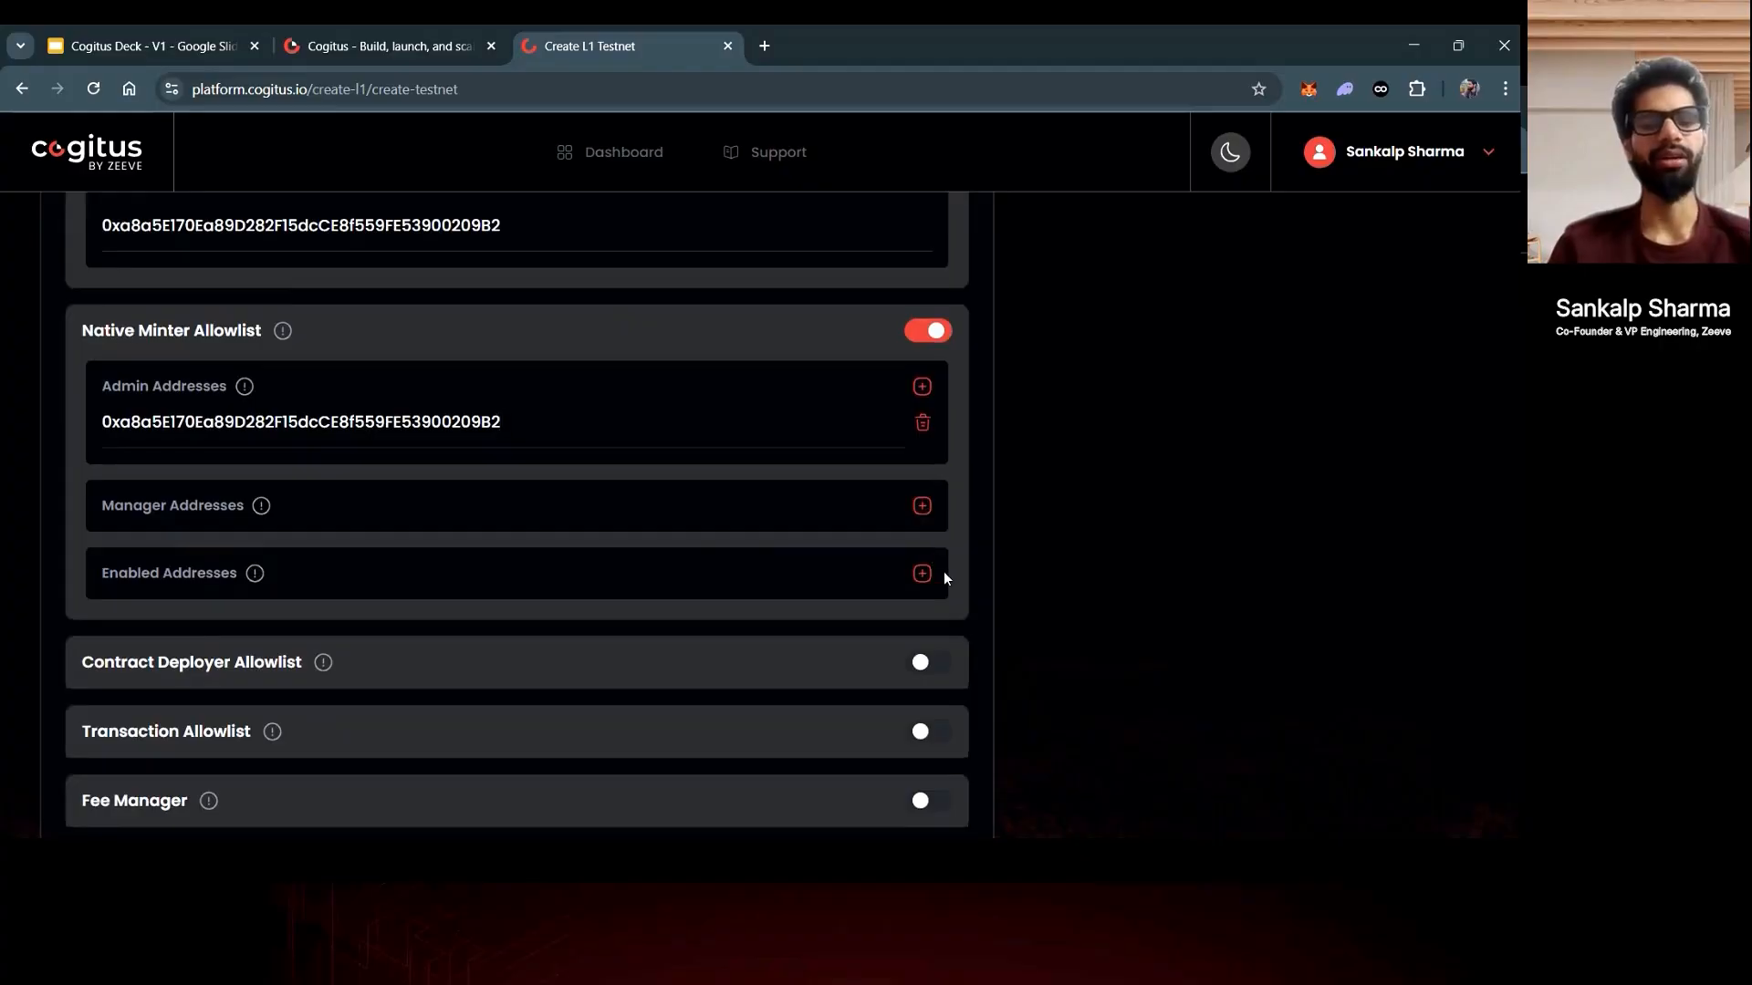
scroll(961, 573, down, 2)
scroll(961, 581, up, 2)
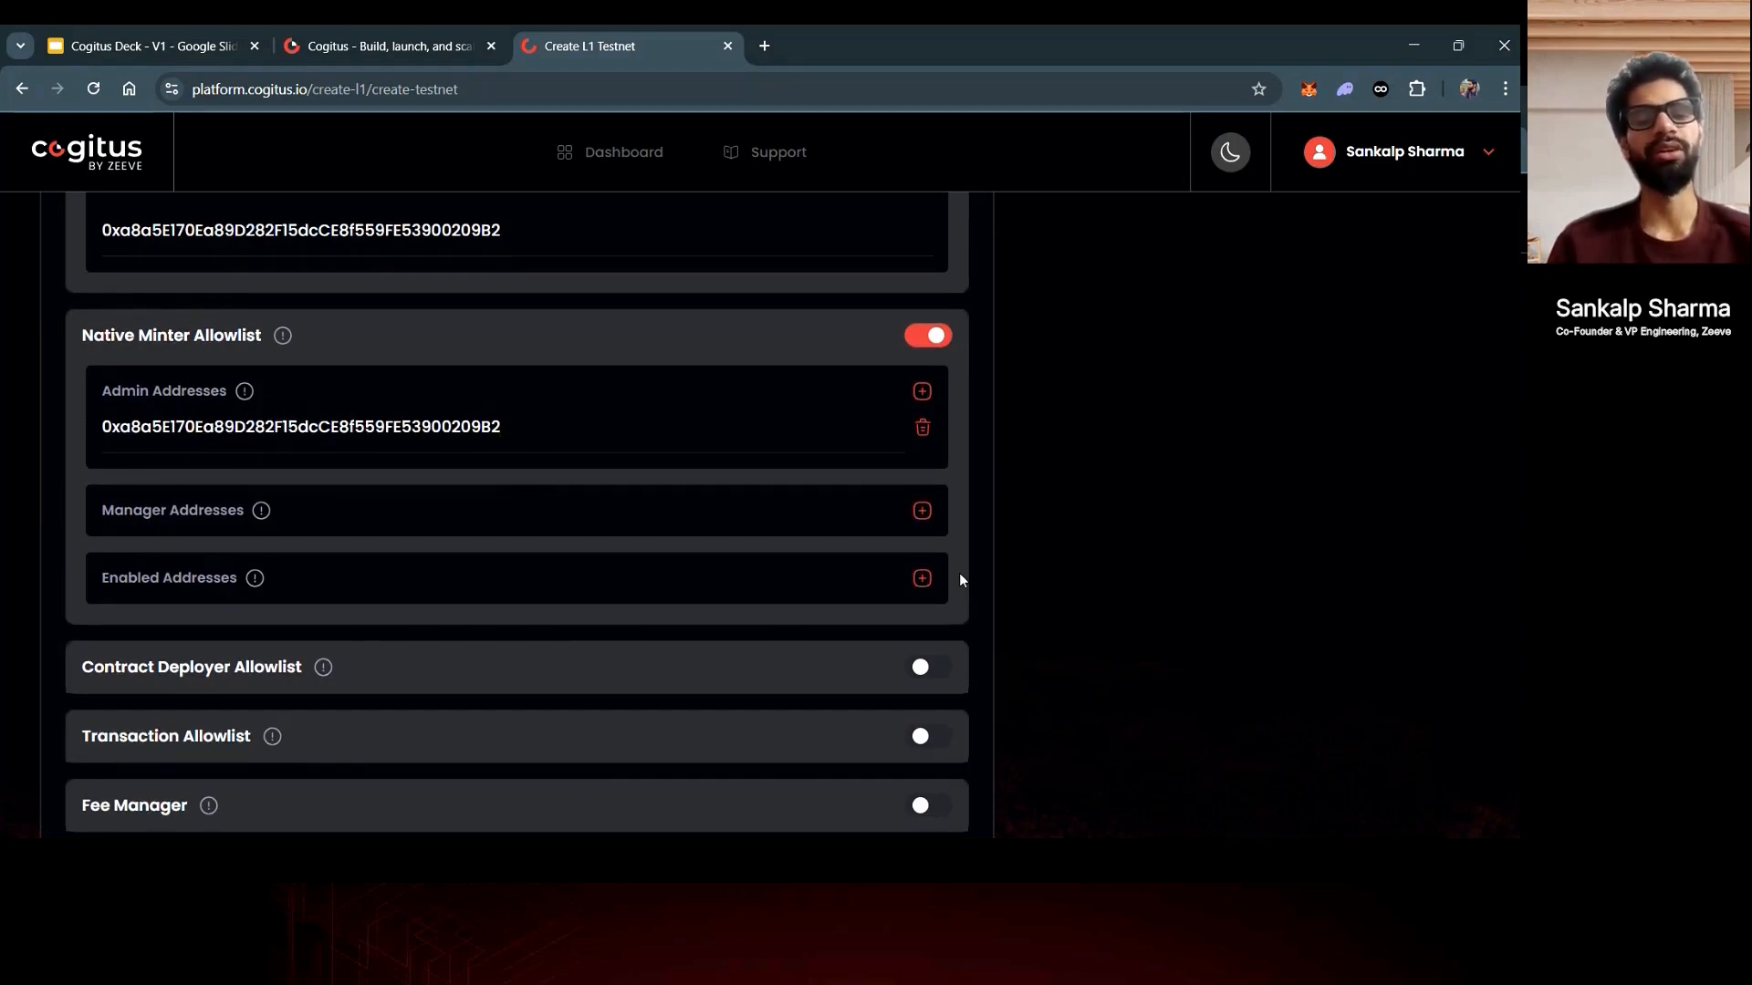
scroll(960, 573, down, 1)
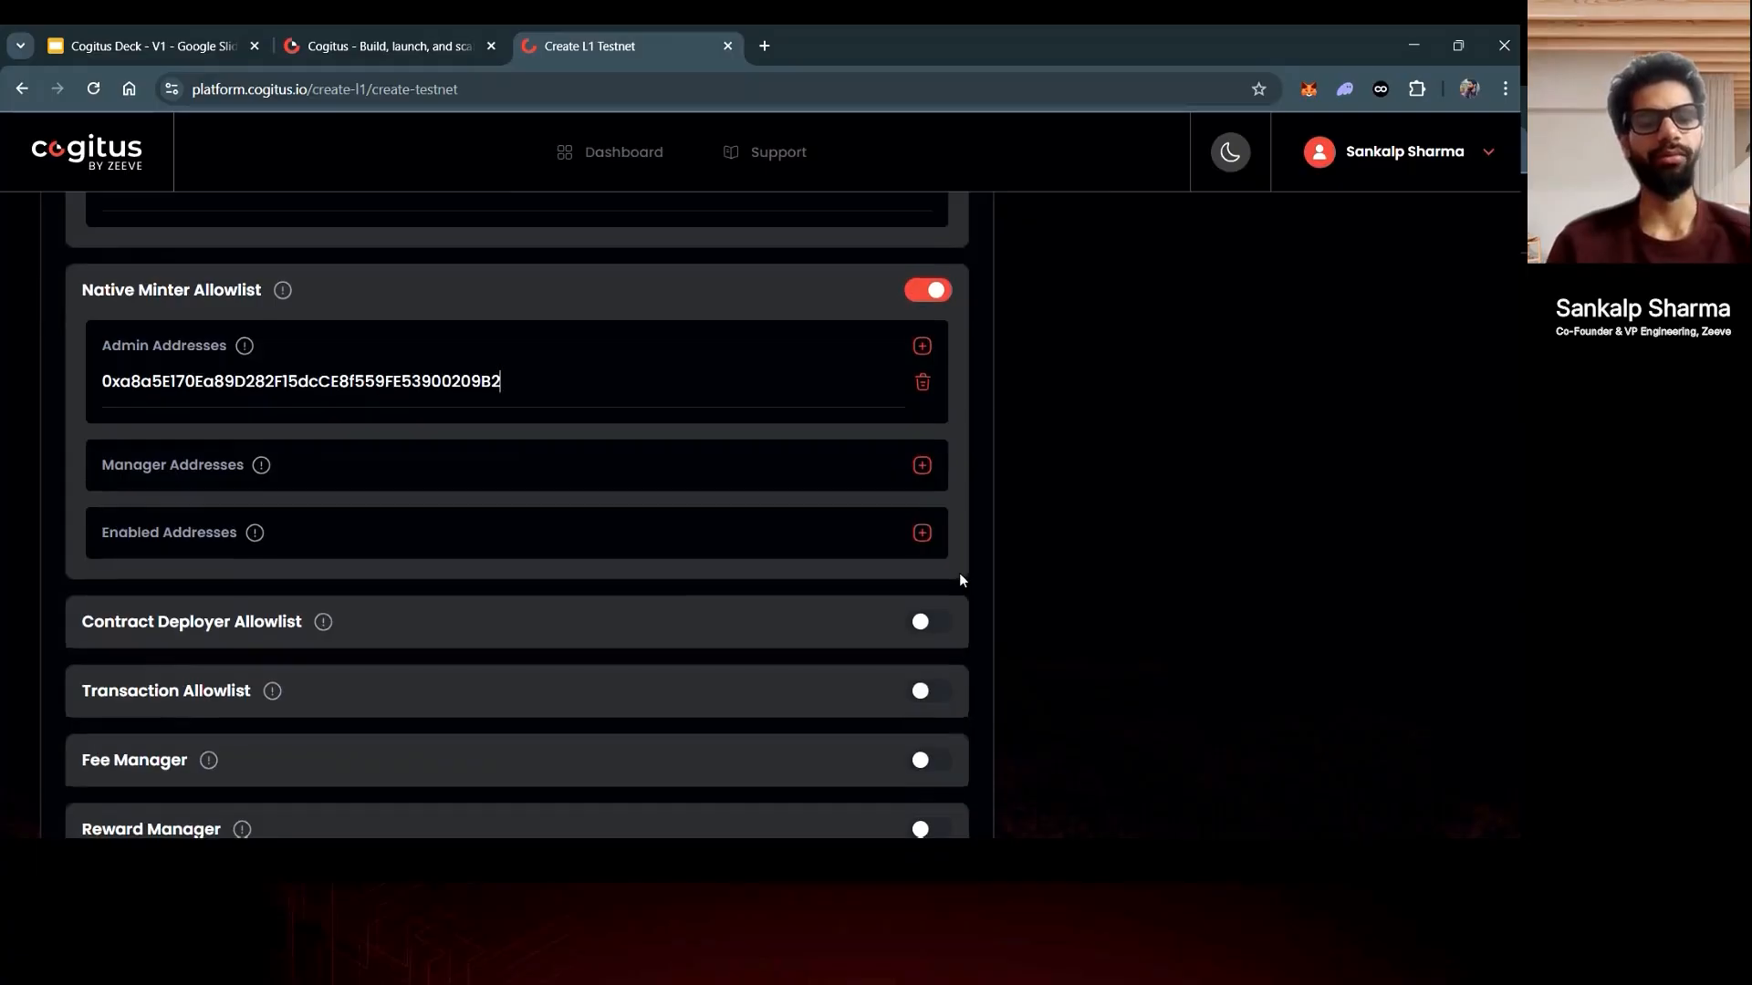
scroll(960, 575, down, 1)
- Turn on Contract Deployer Allowlist and add the wallet address as its admin
click(929, 559)
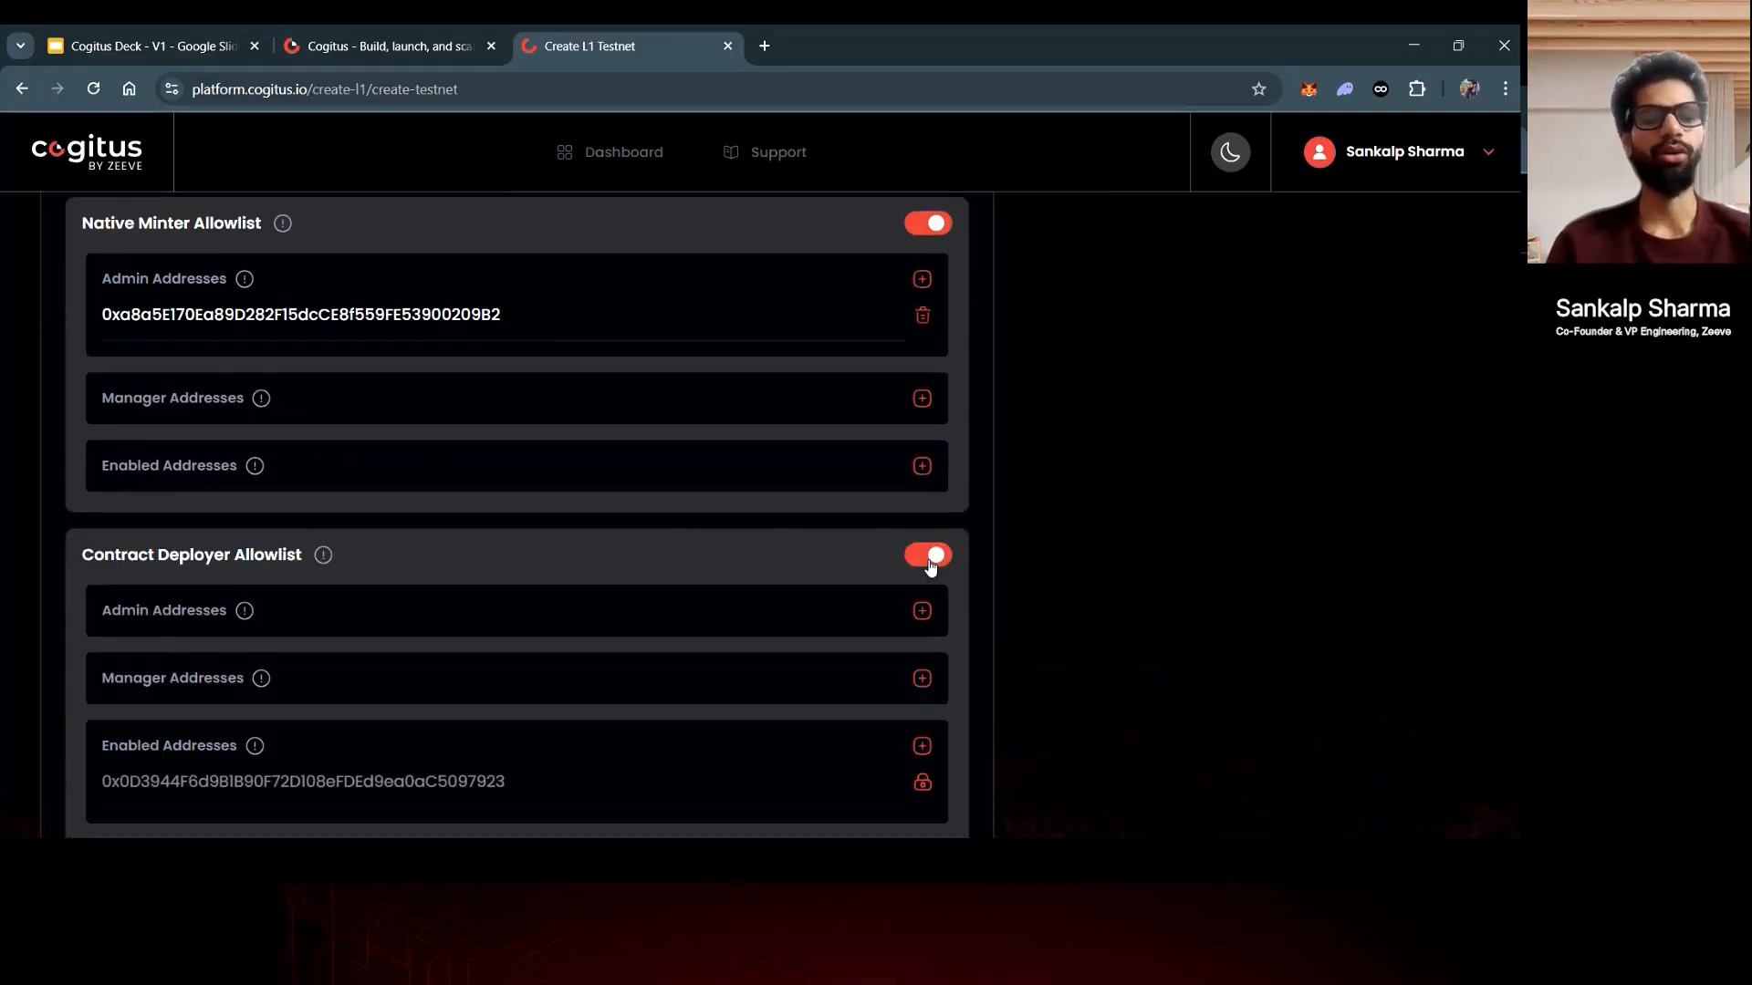
scroll(930, 566, down, 1)
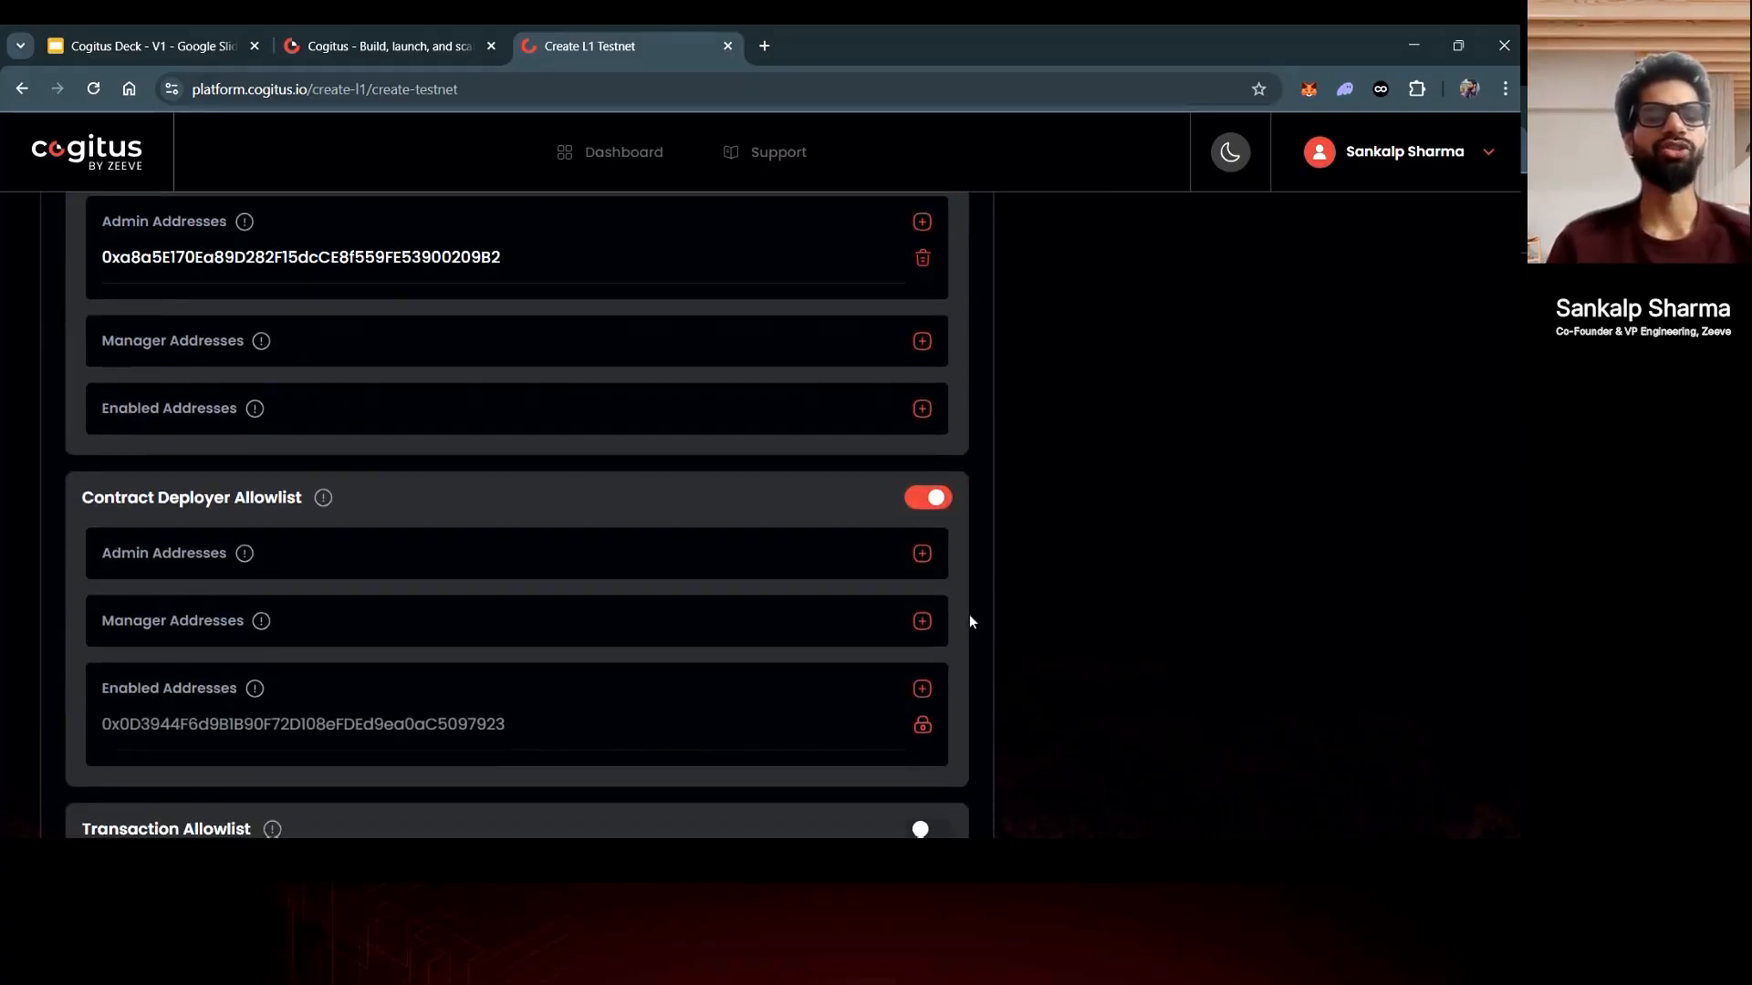
scroll(970, 617, down, 2)
scroll(970, 620, down, 1)
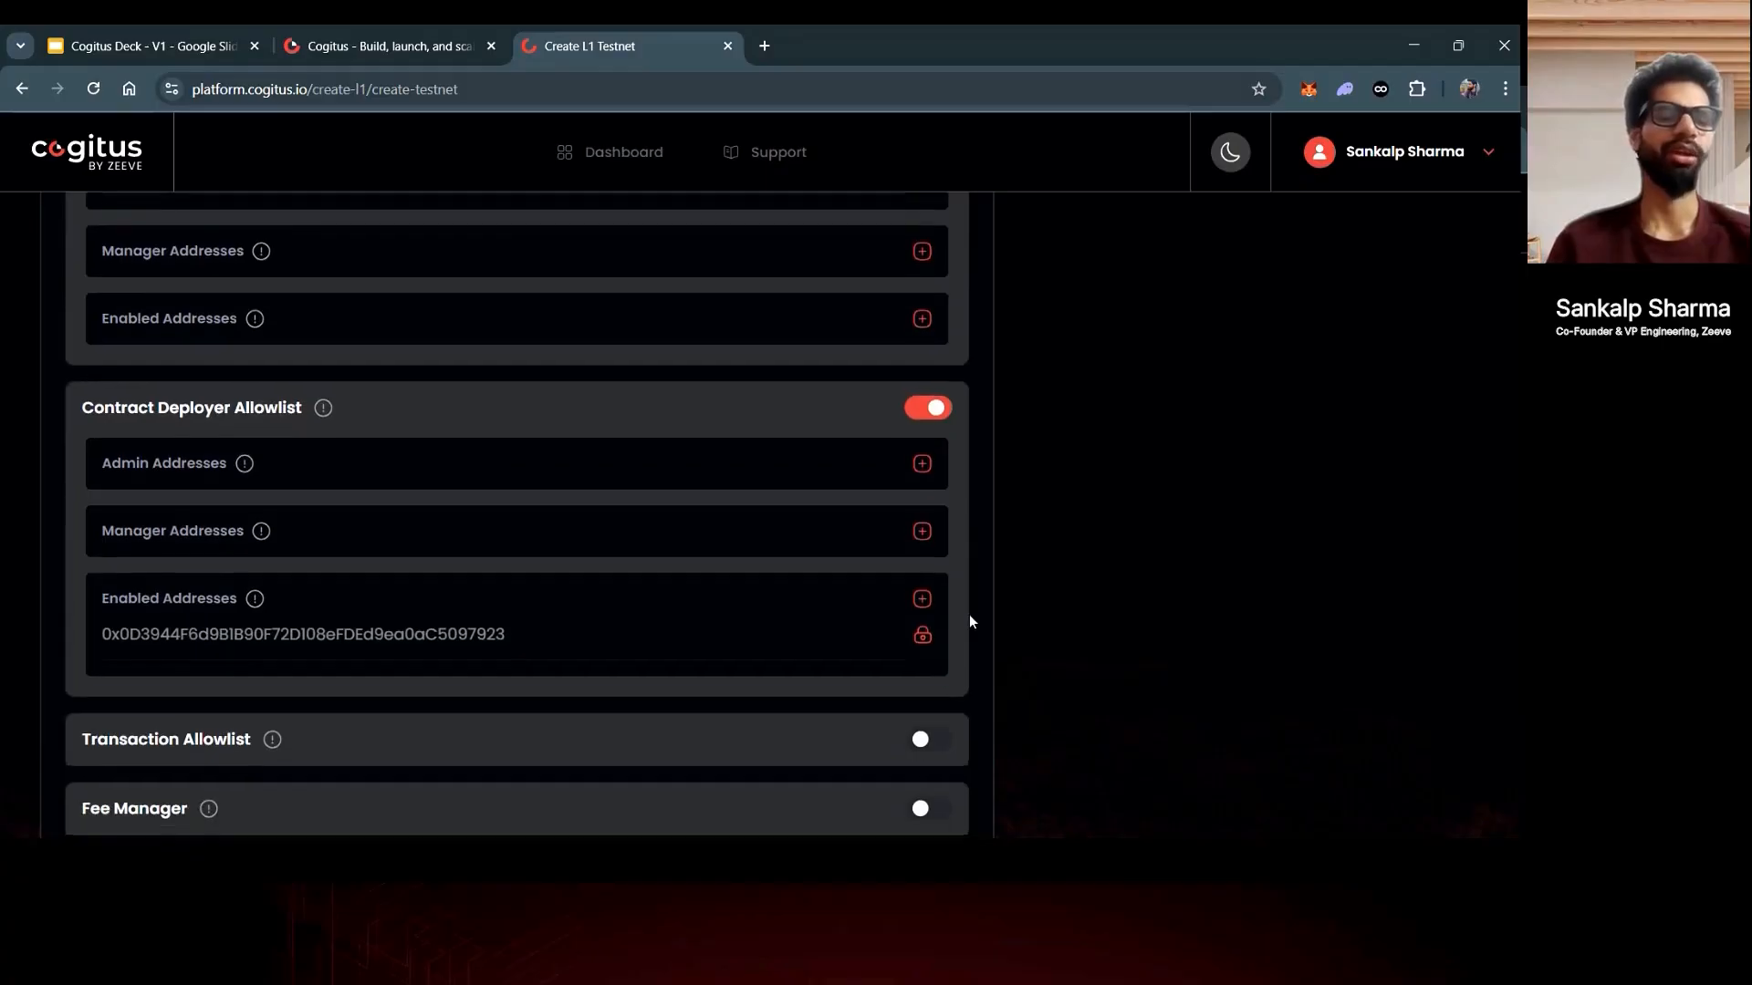
scroll(969, 619, down, 1)
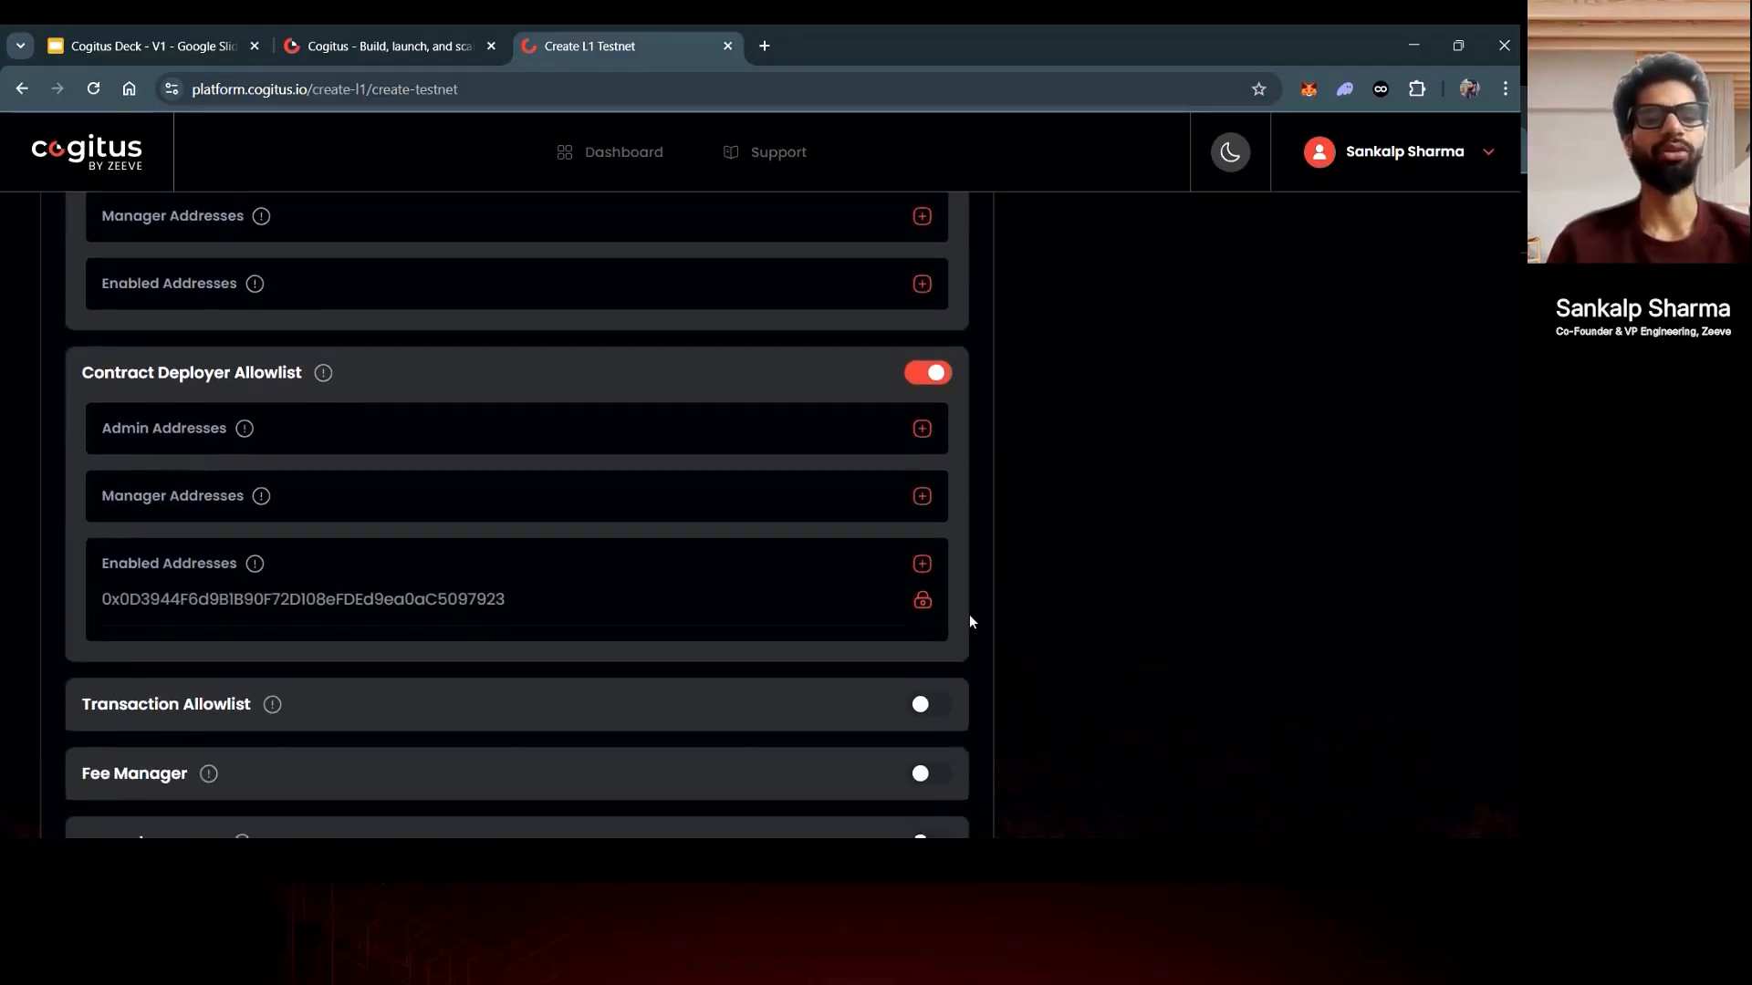
scroll(969, 616, down, 1)
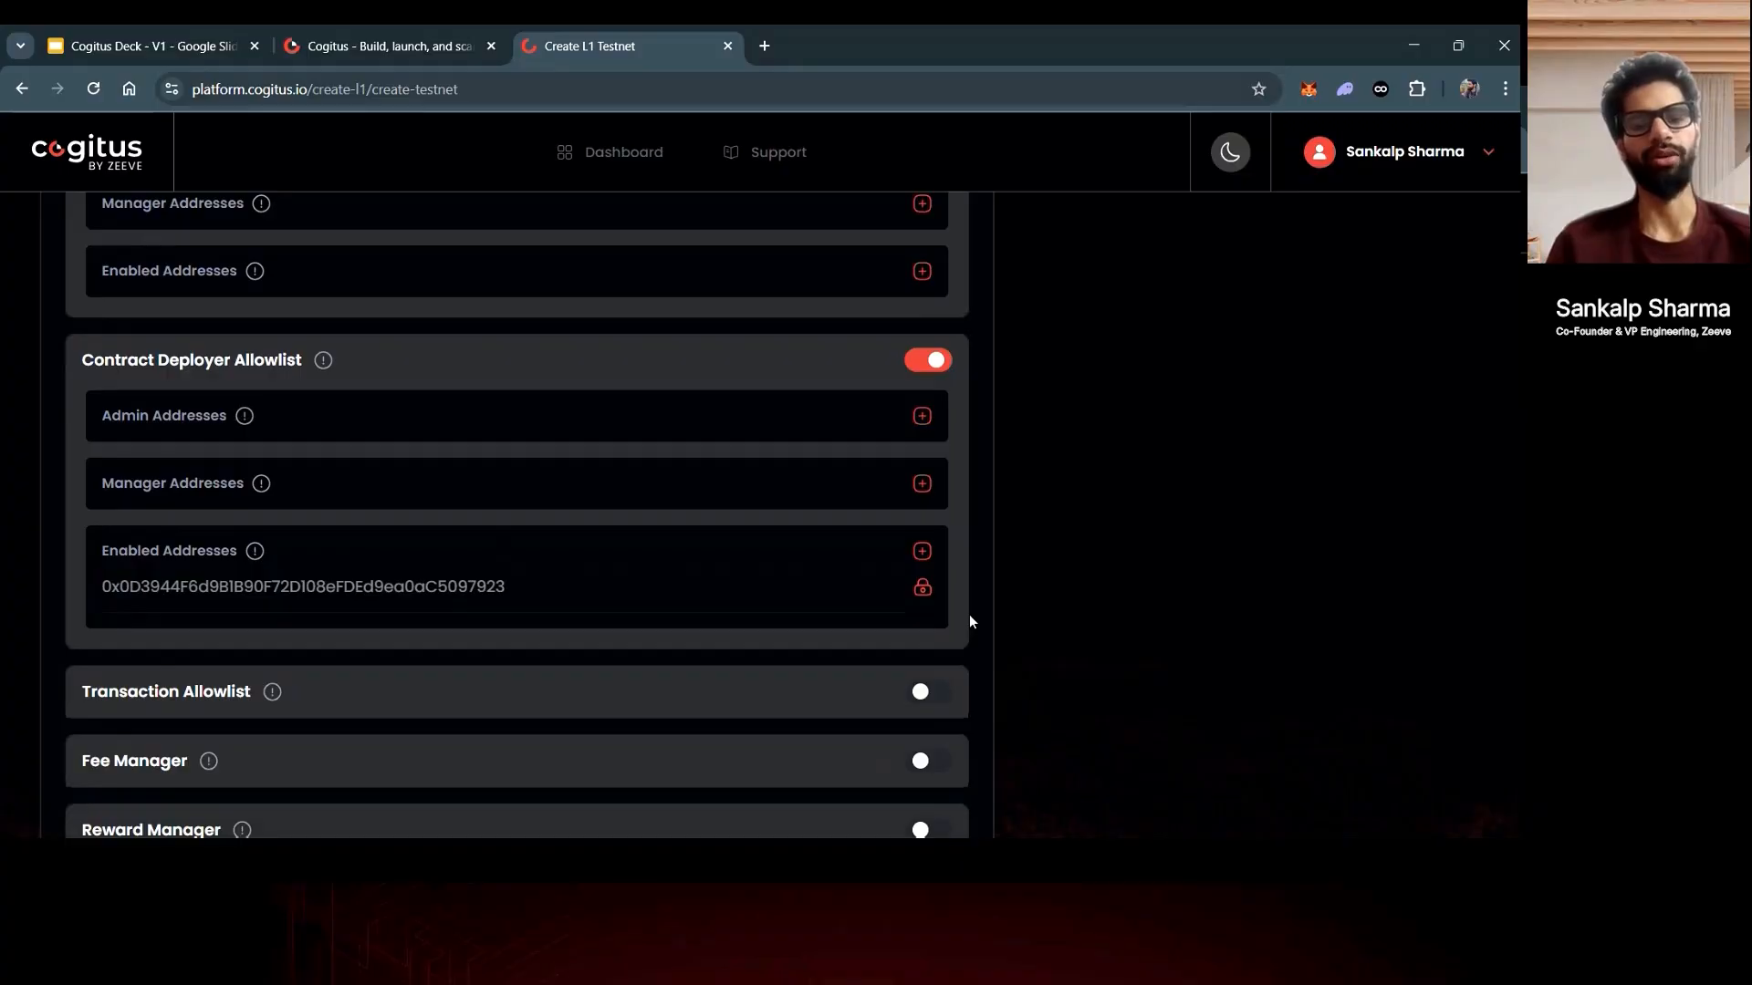
scroll(970, 615, down, 2)
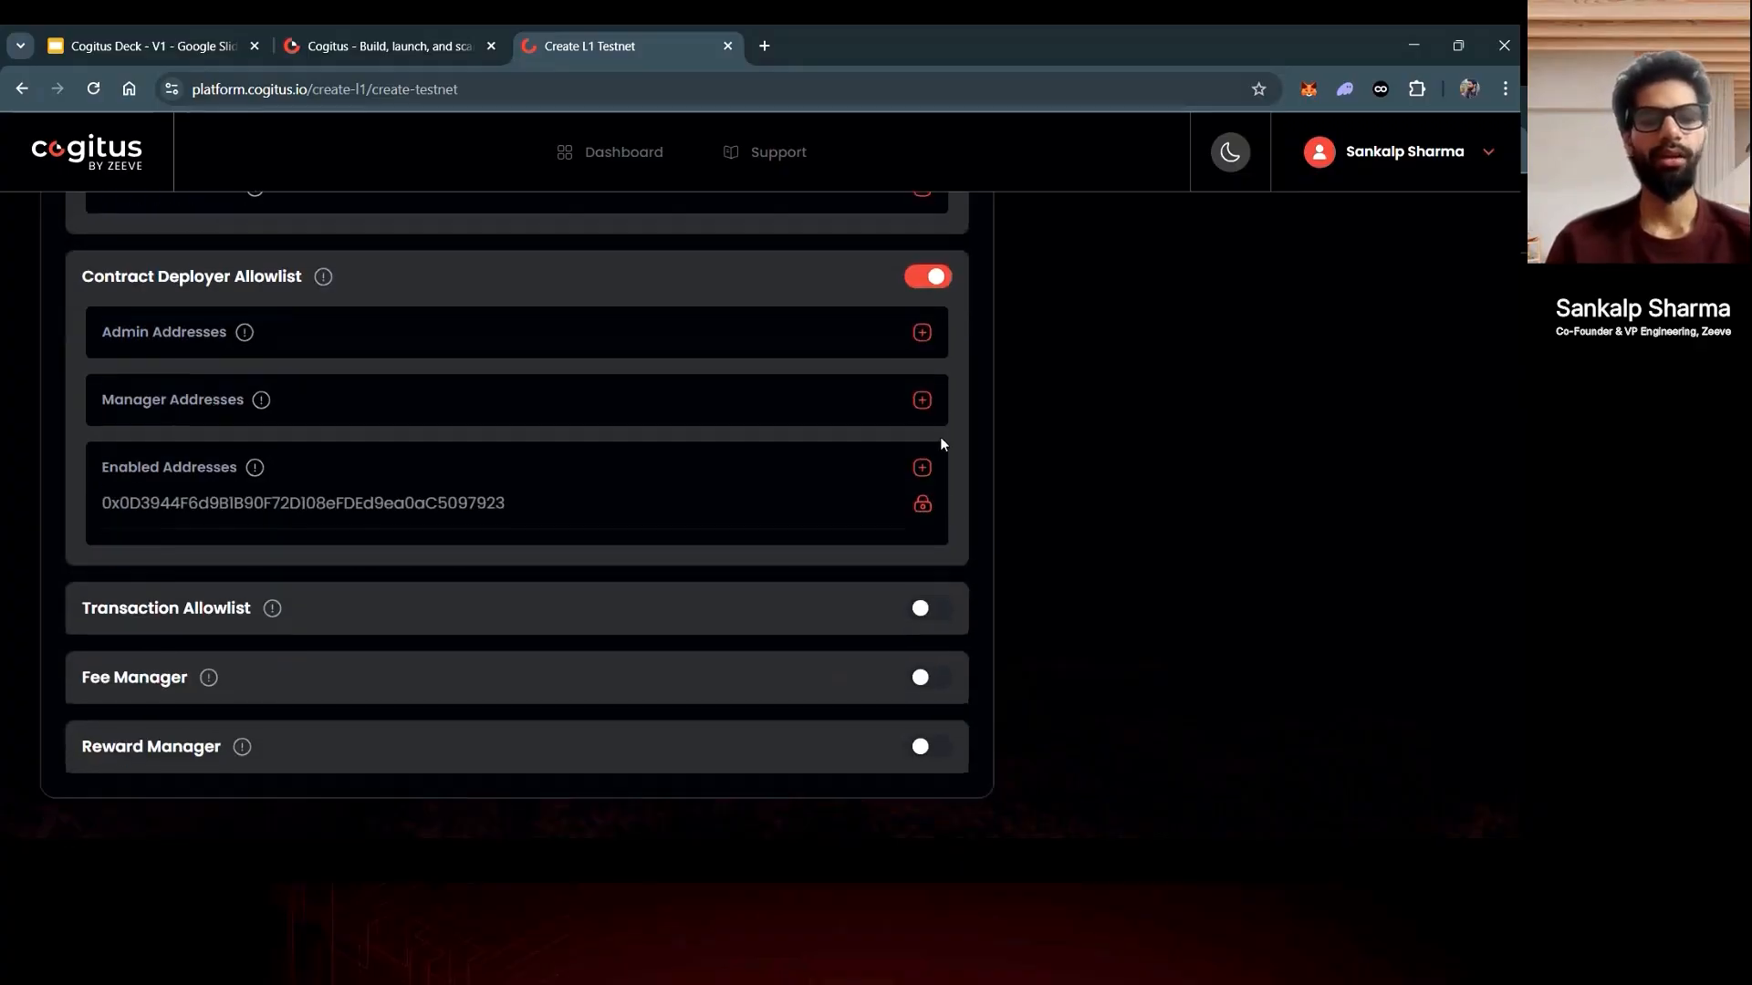
click(921, 332)
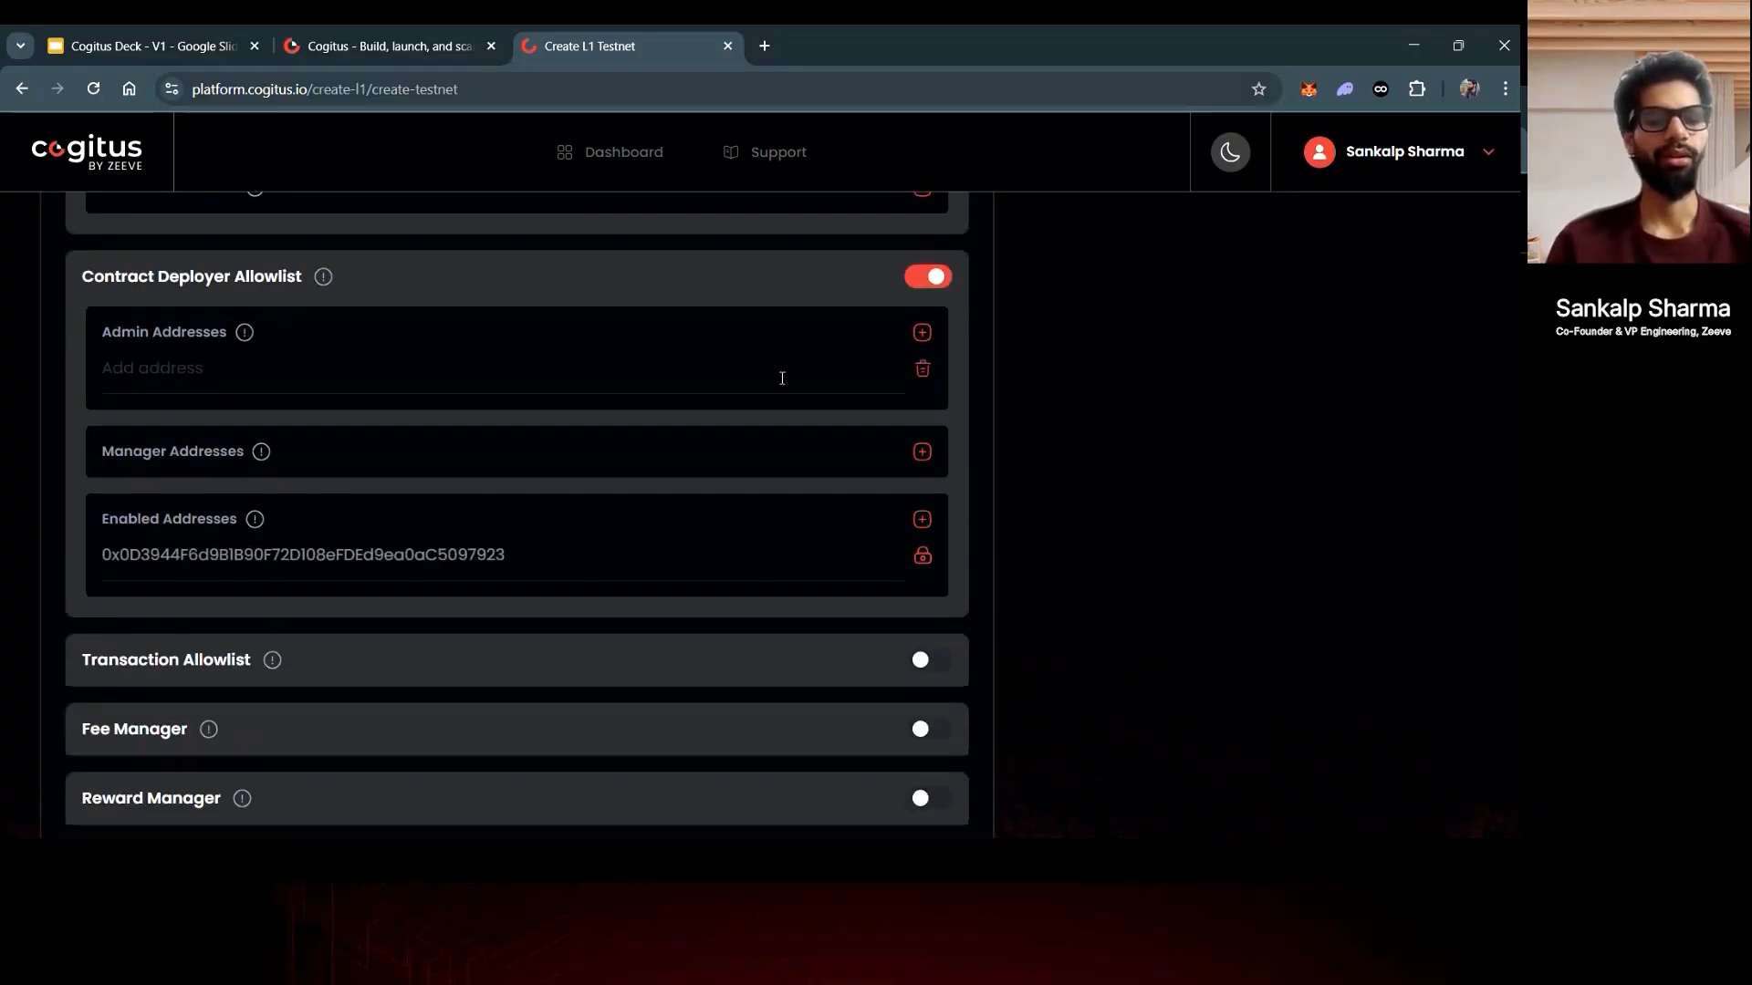
click(716, 382)
text(0xa8a5E170Ea89D282F15dcCE8f559FE53900209B2)
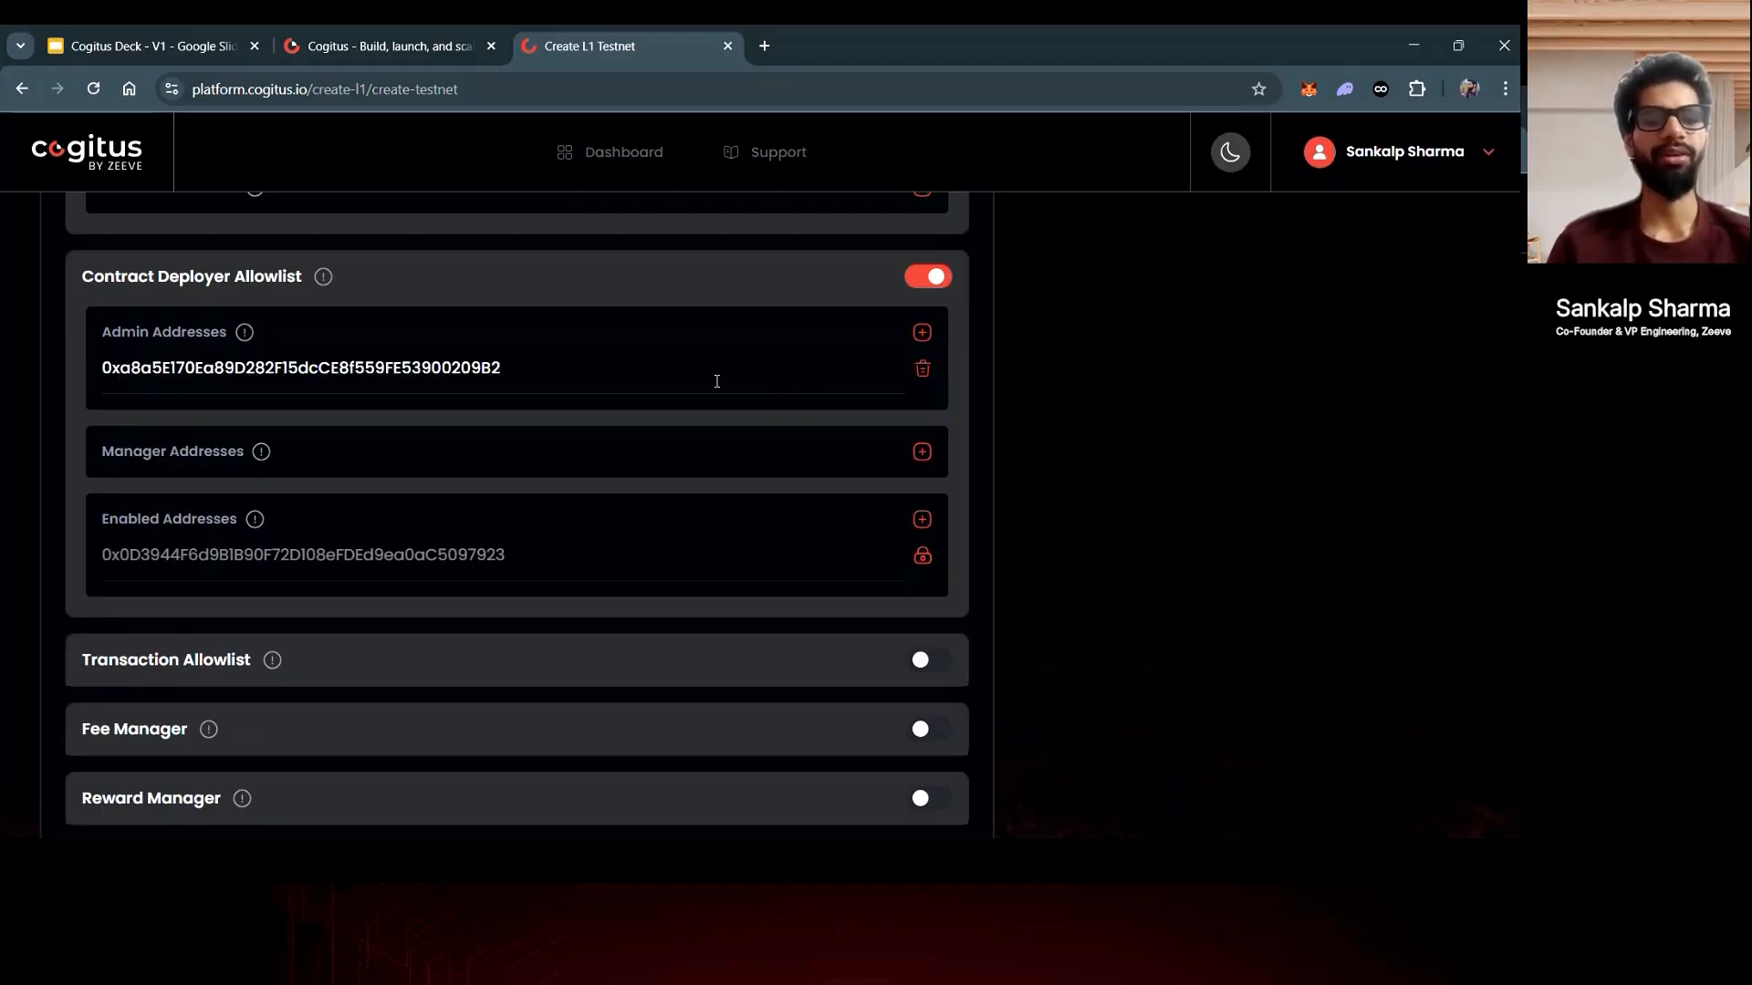
scroll(997, 576, down, 2)
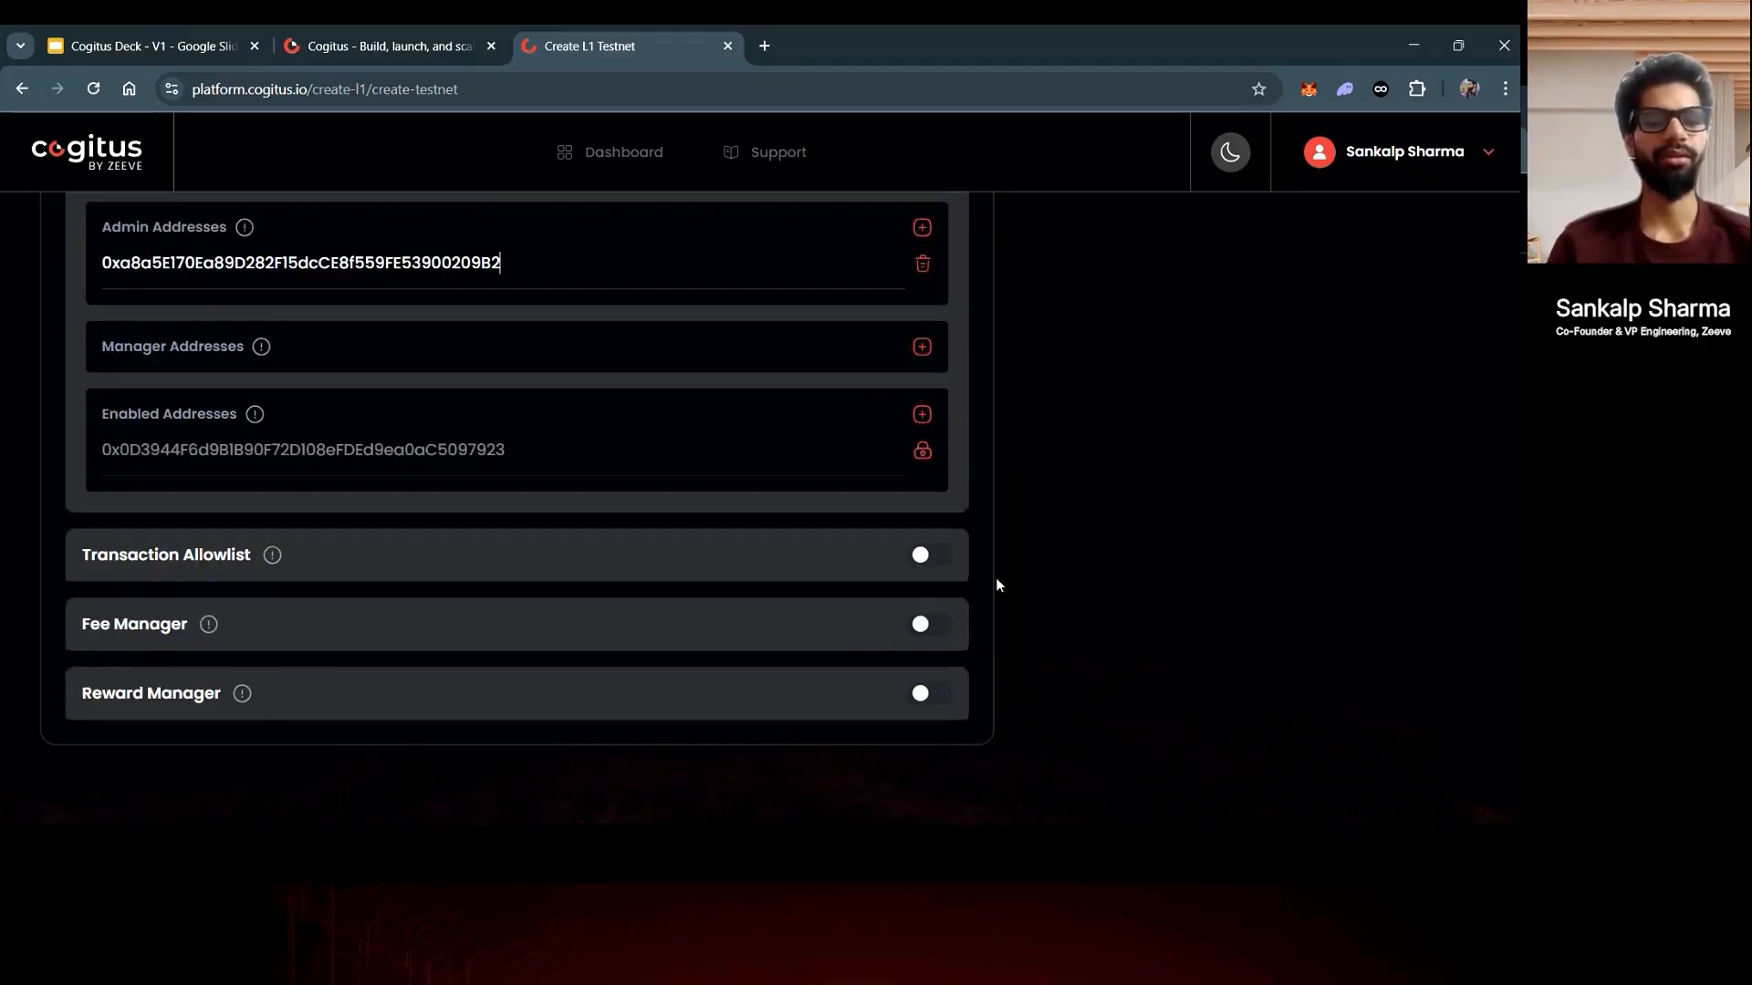
click(923, 551)
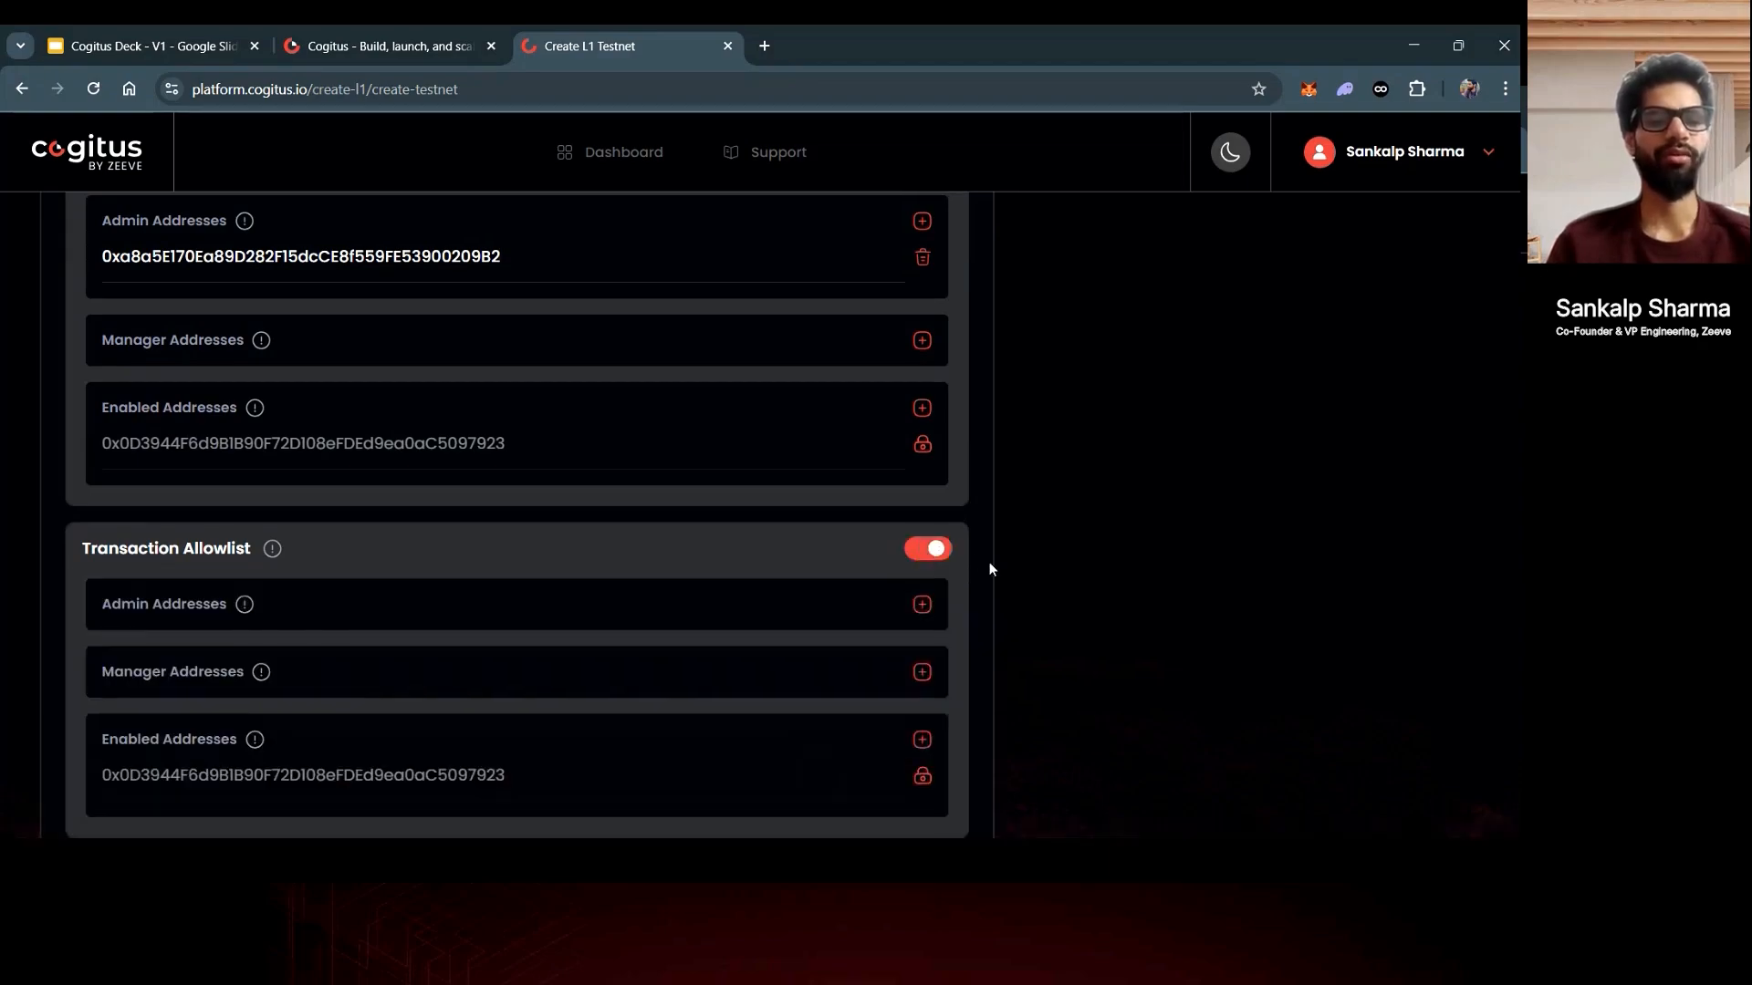
scroll(989, 570, down, 1)
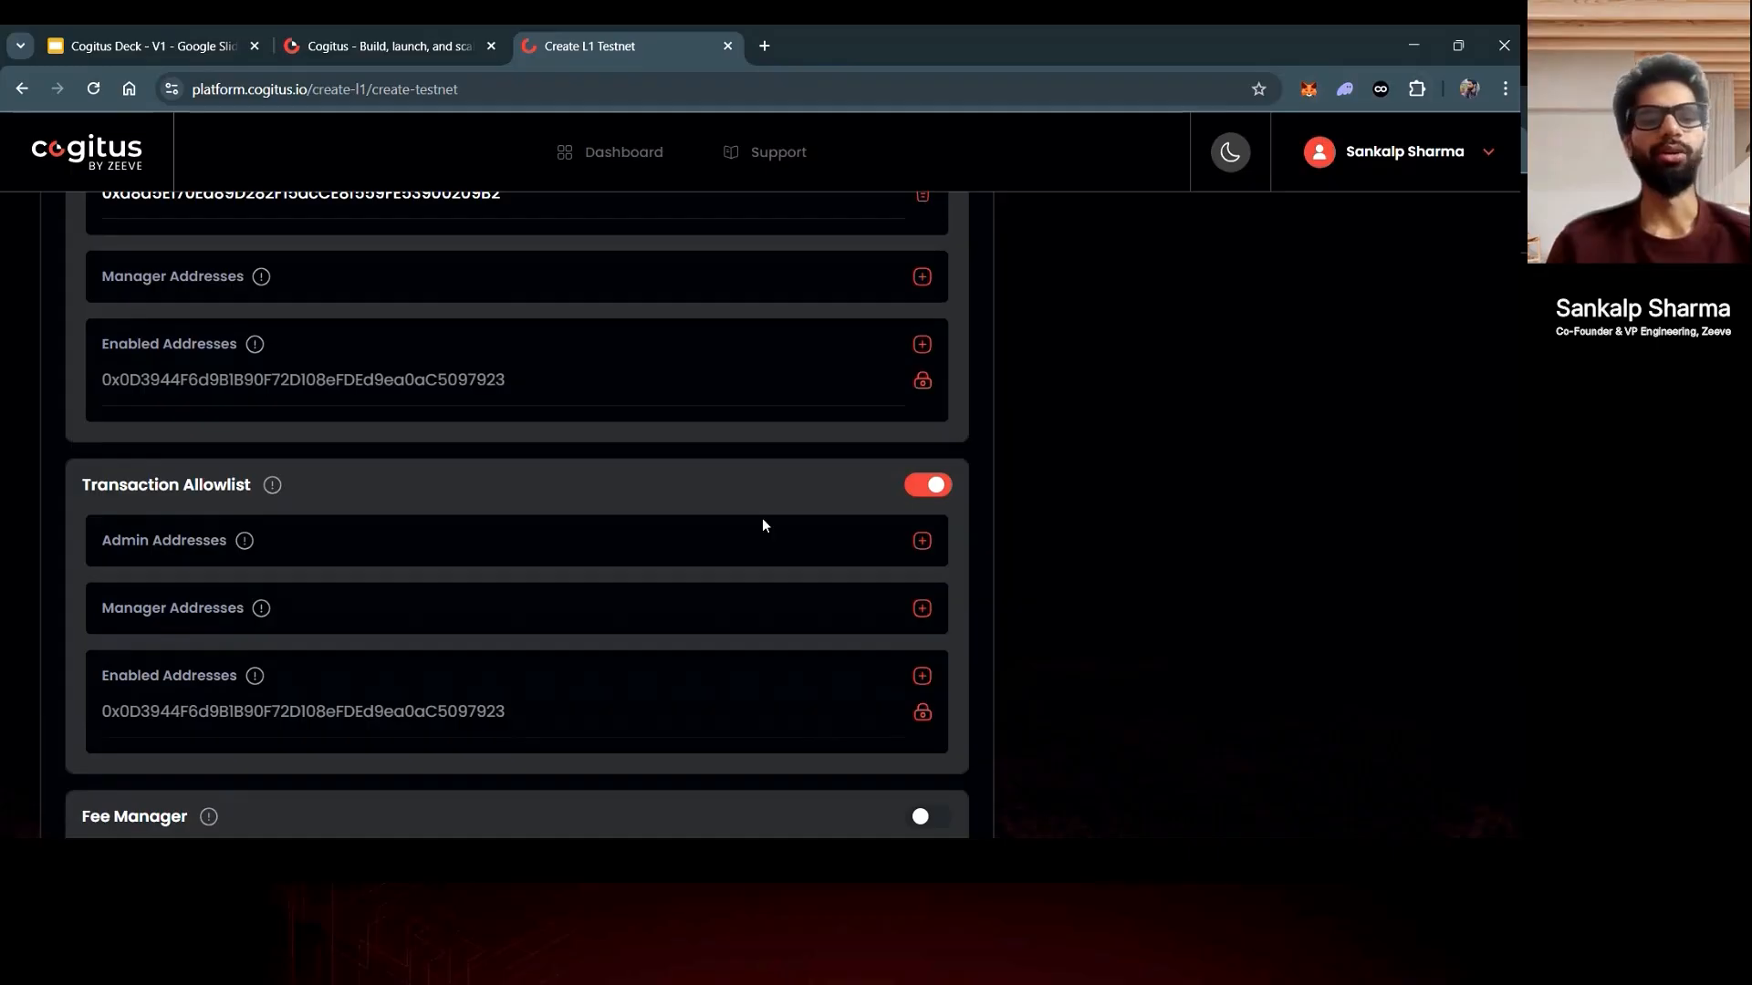
scroll(762, 525, down, 1)
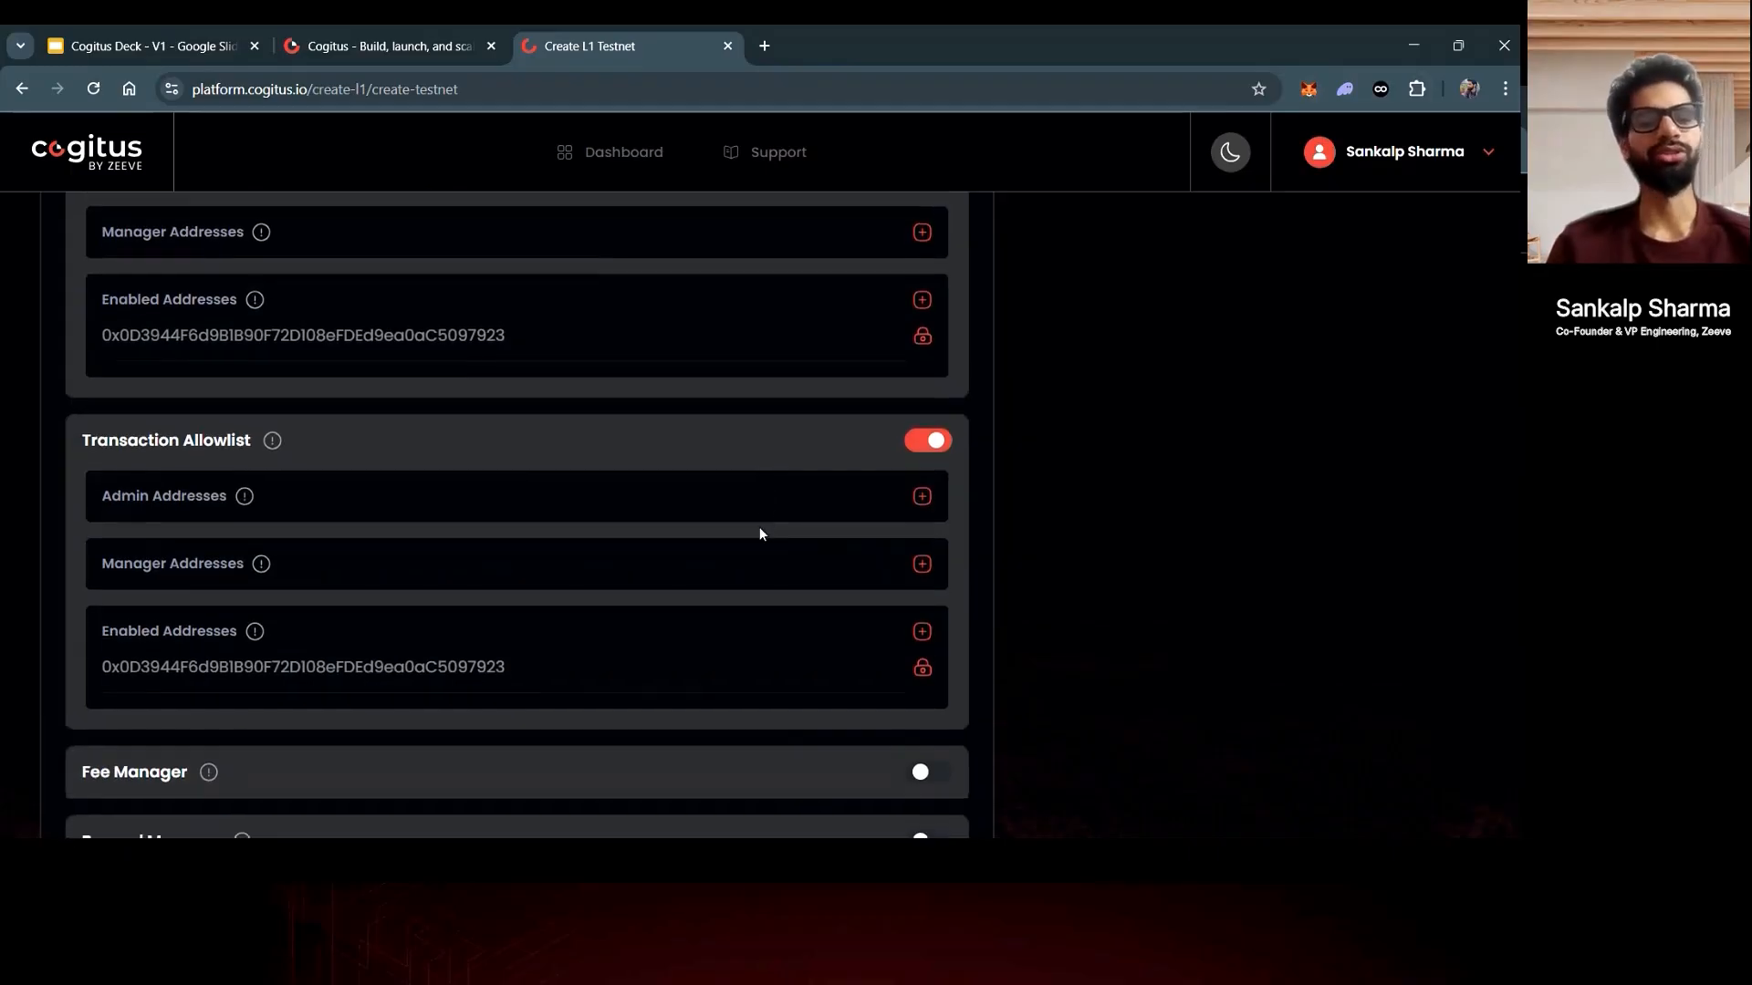
click(940, 444)
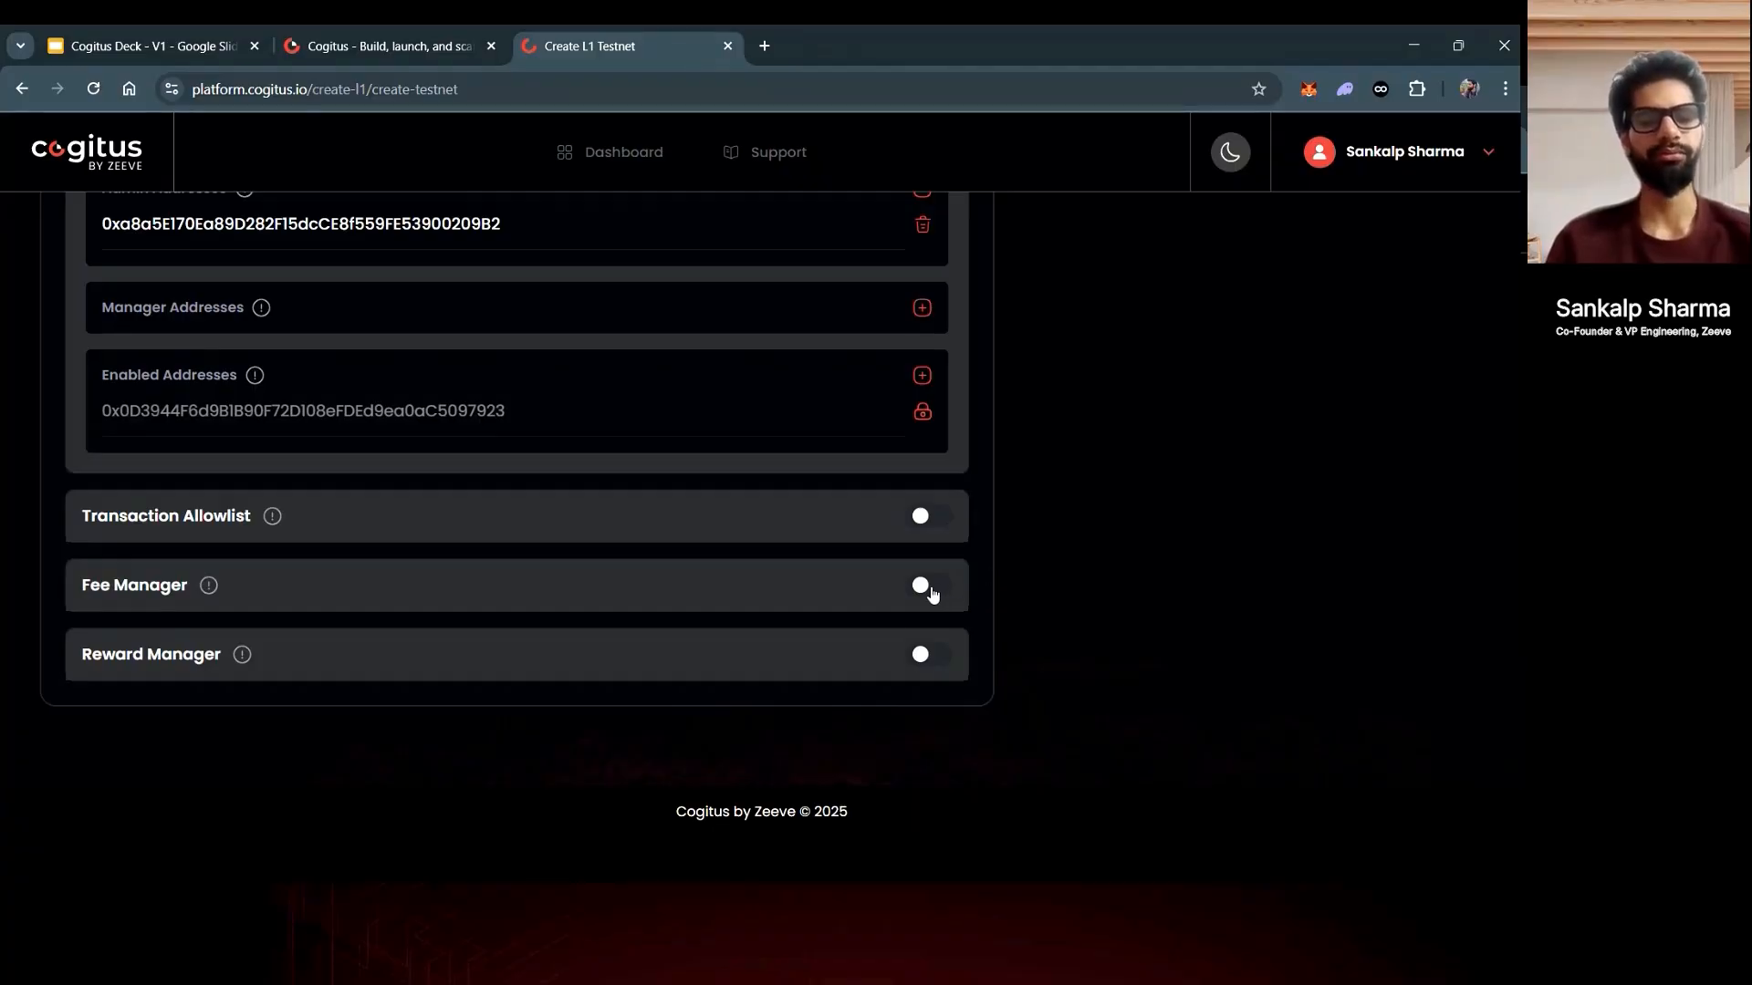
- Turn on Fee Manager and add the wallet address as its admin address
click(929, 588)
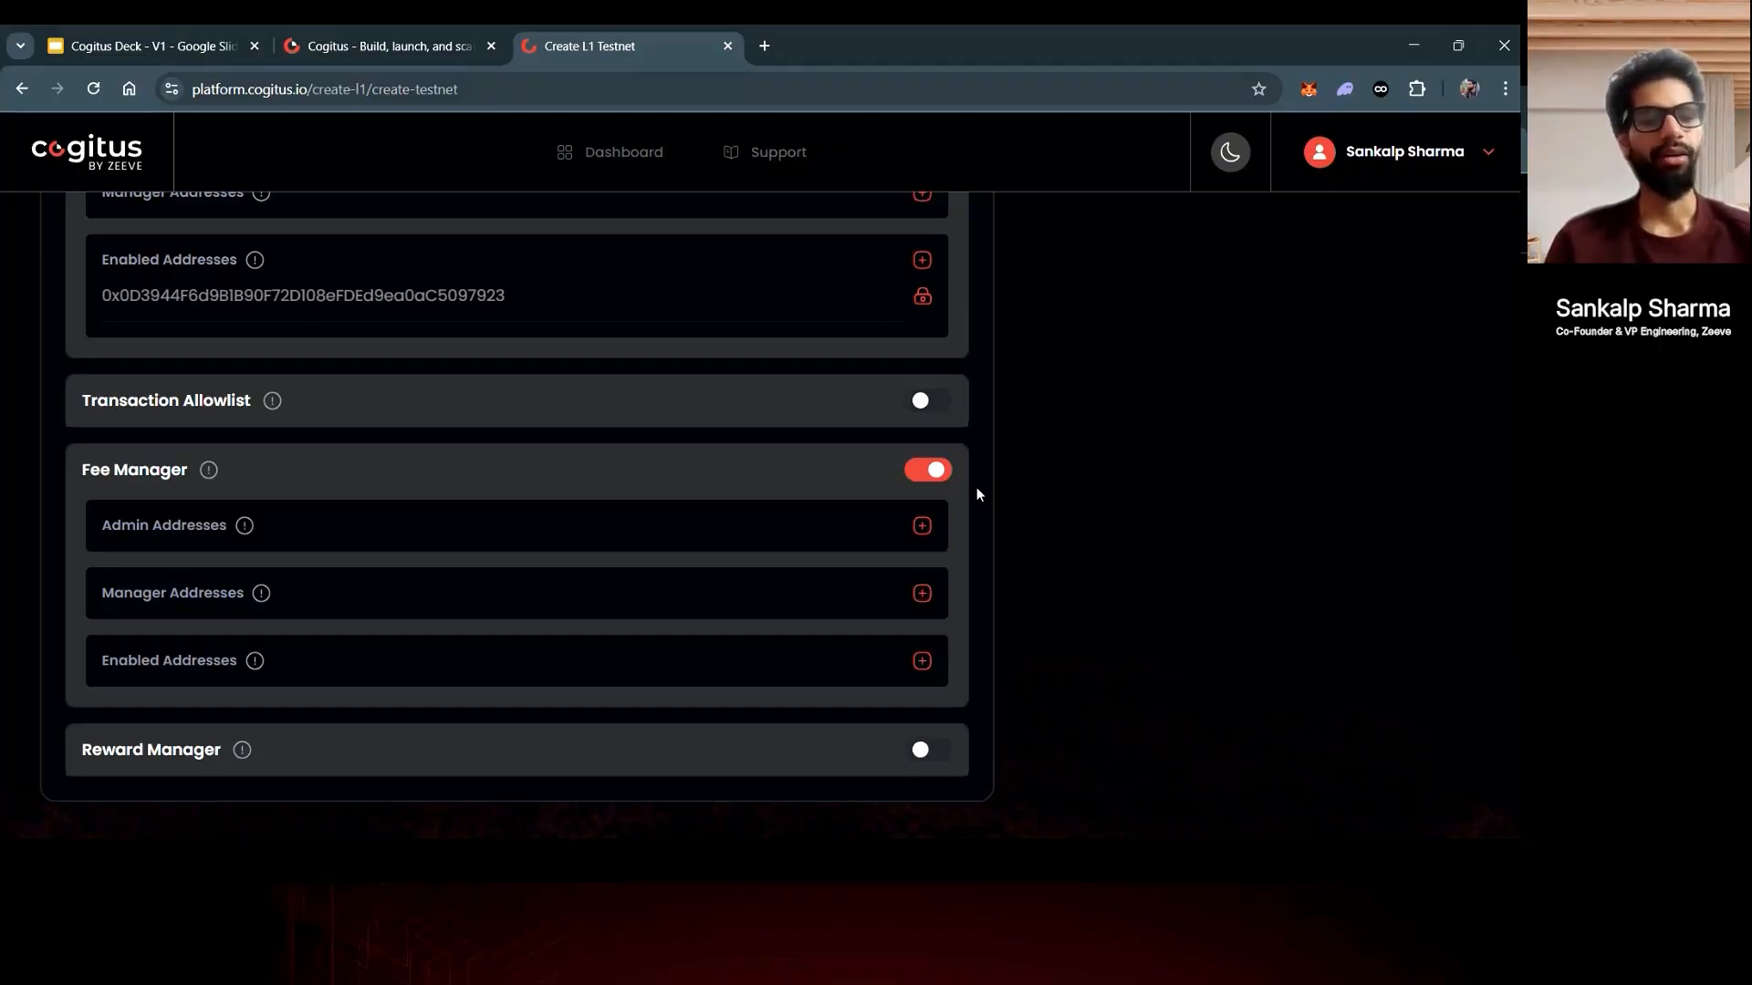
scroll(976, 495, down, 1)
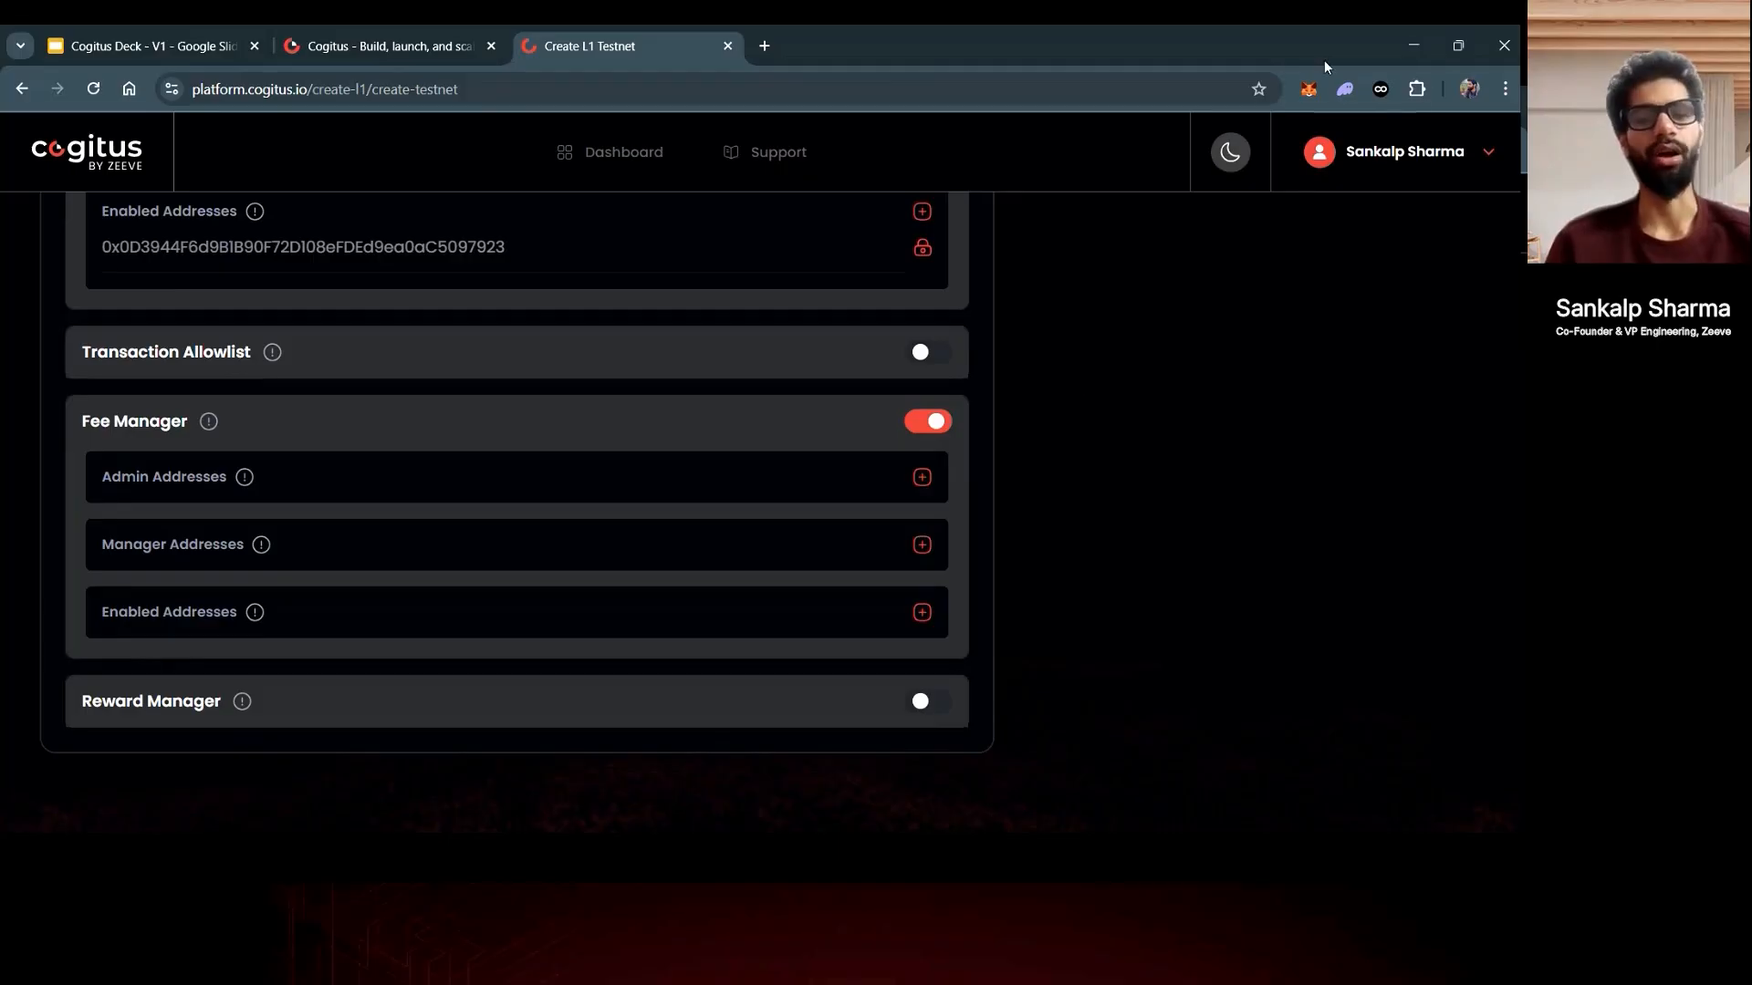
click(1309, 89)
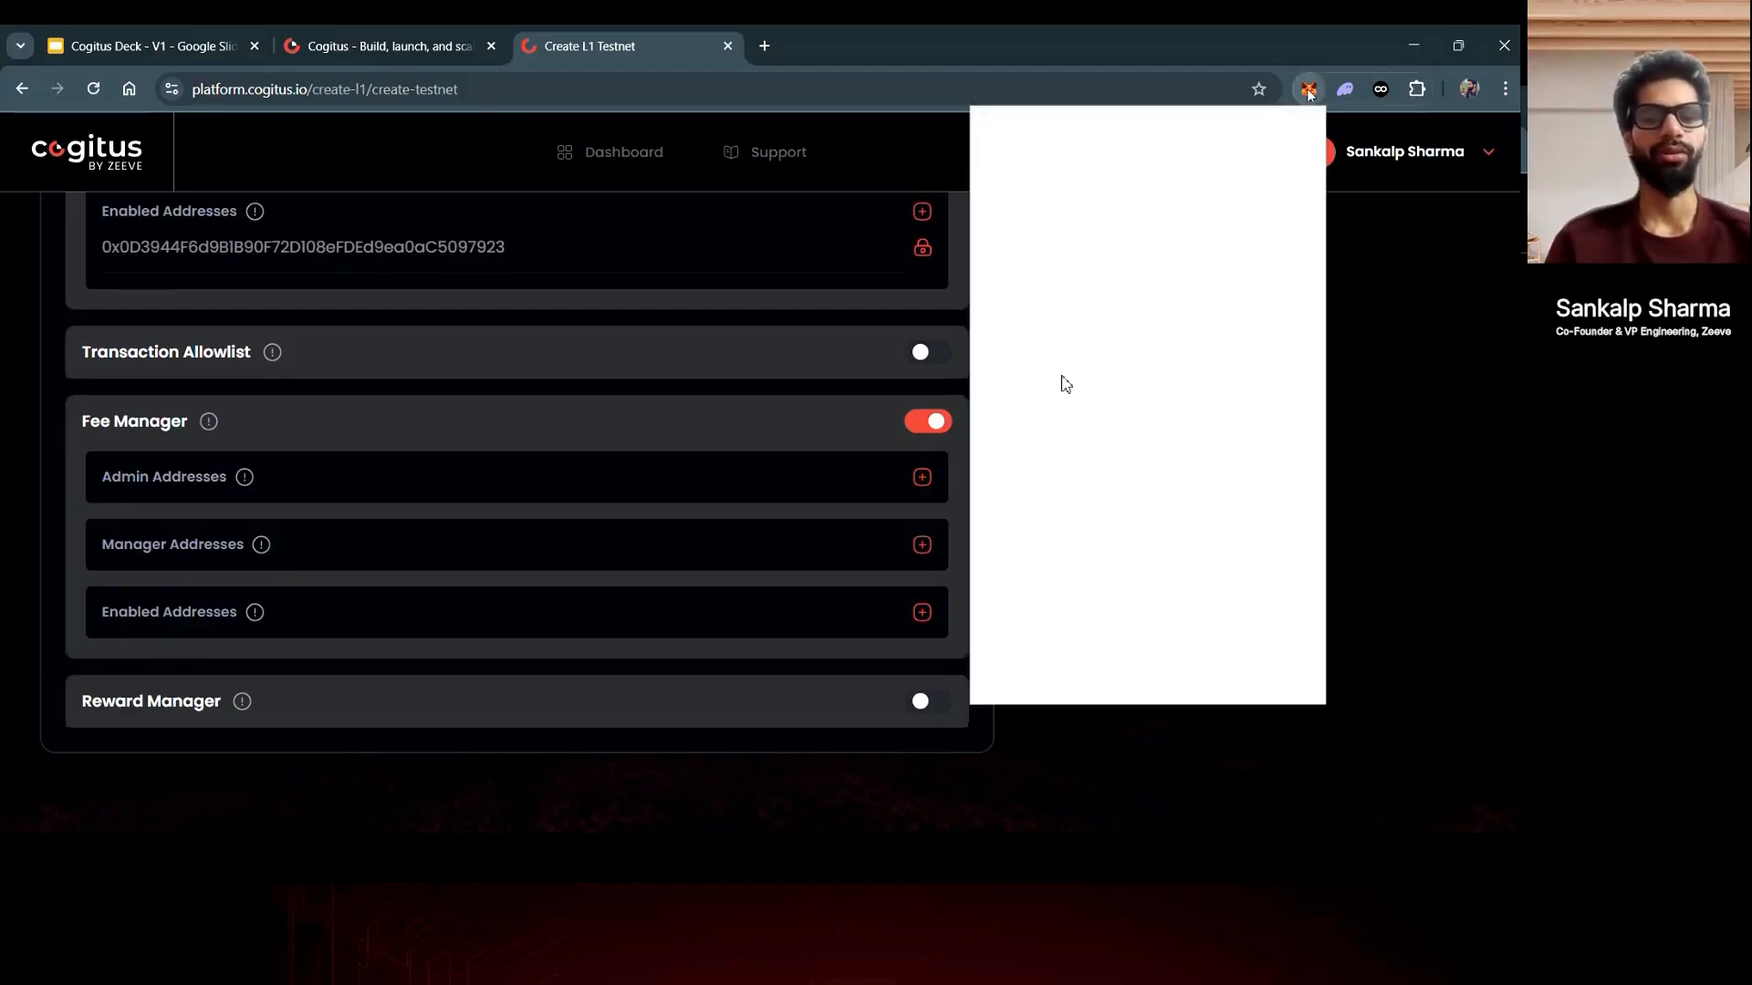
click(922, 477)
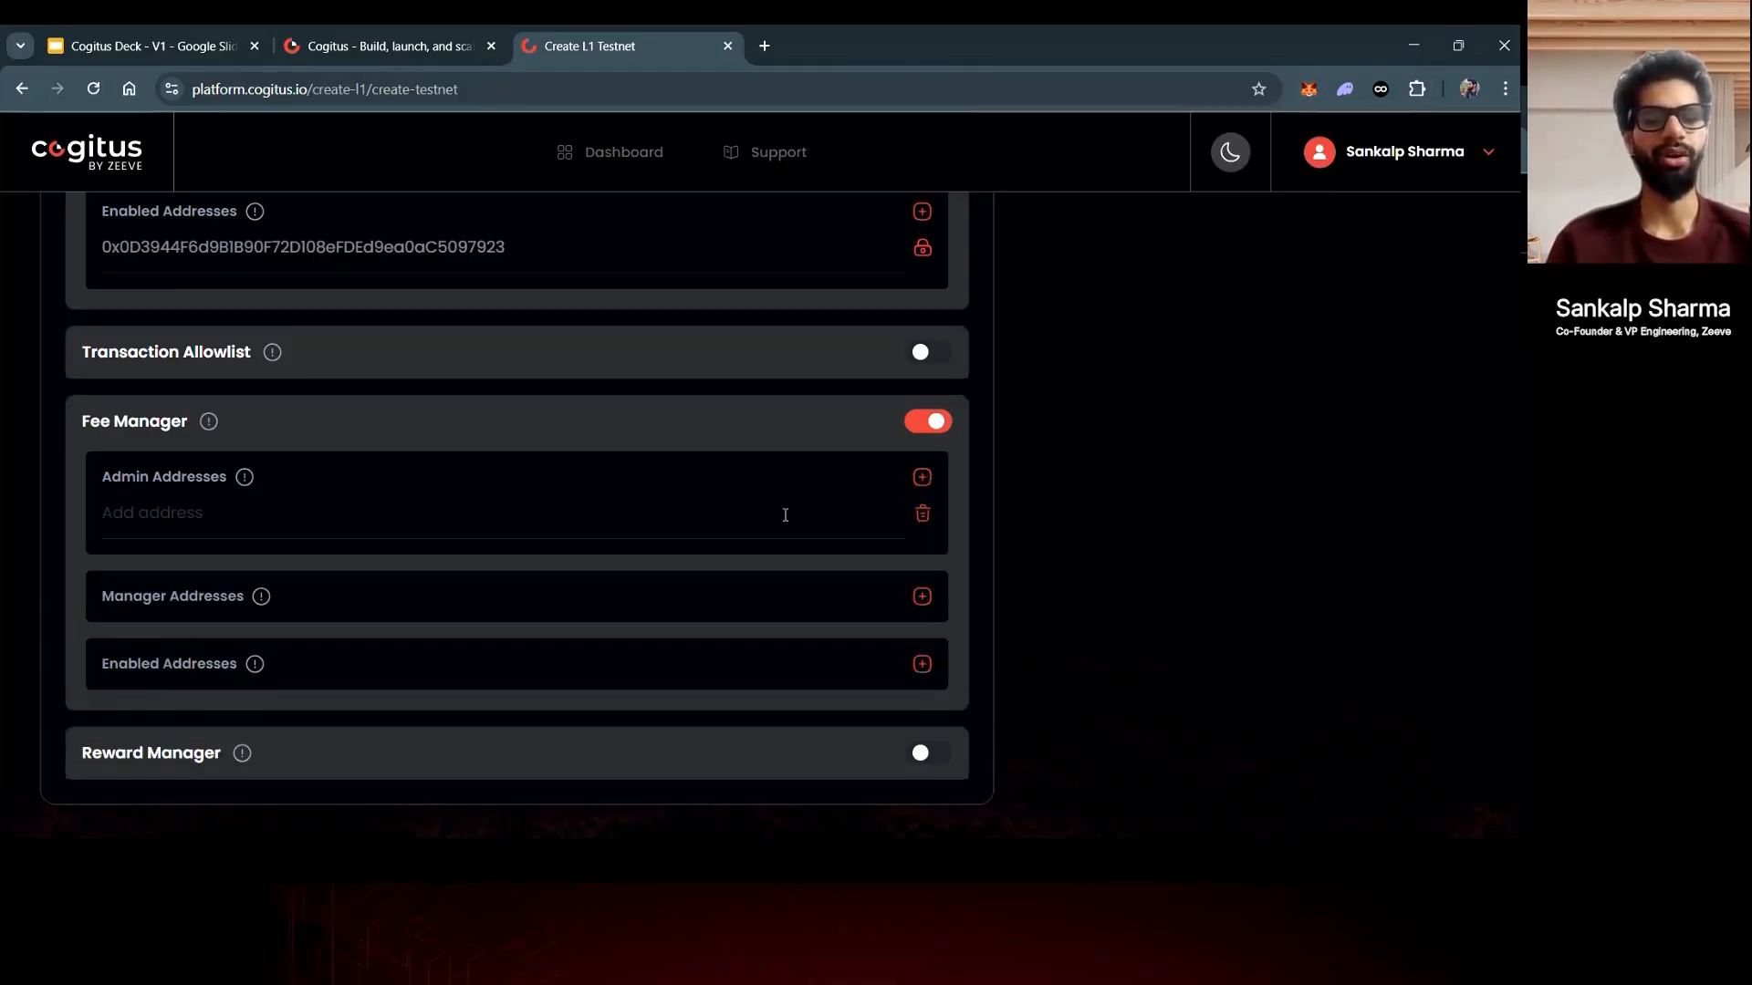
click(753, 518)
text(0xa8a5E170Ea89D282F15dcCE8f559FE53900209B2)
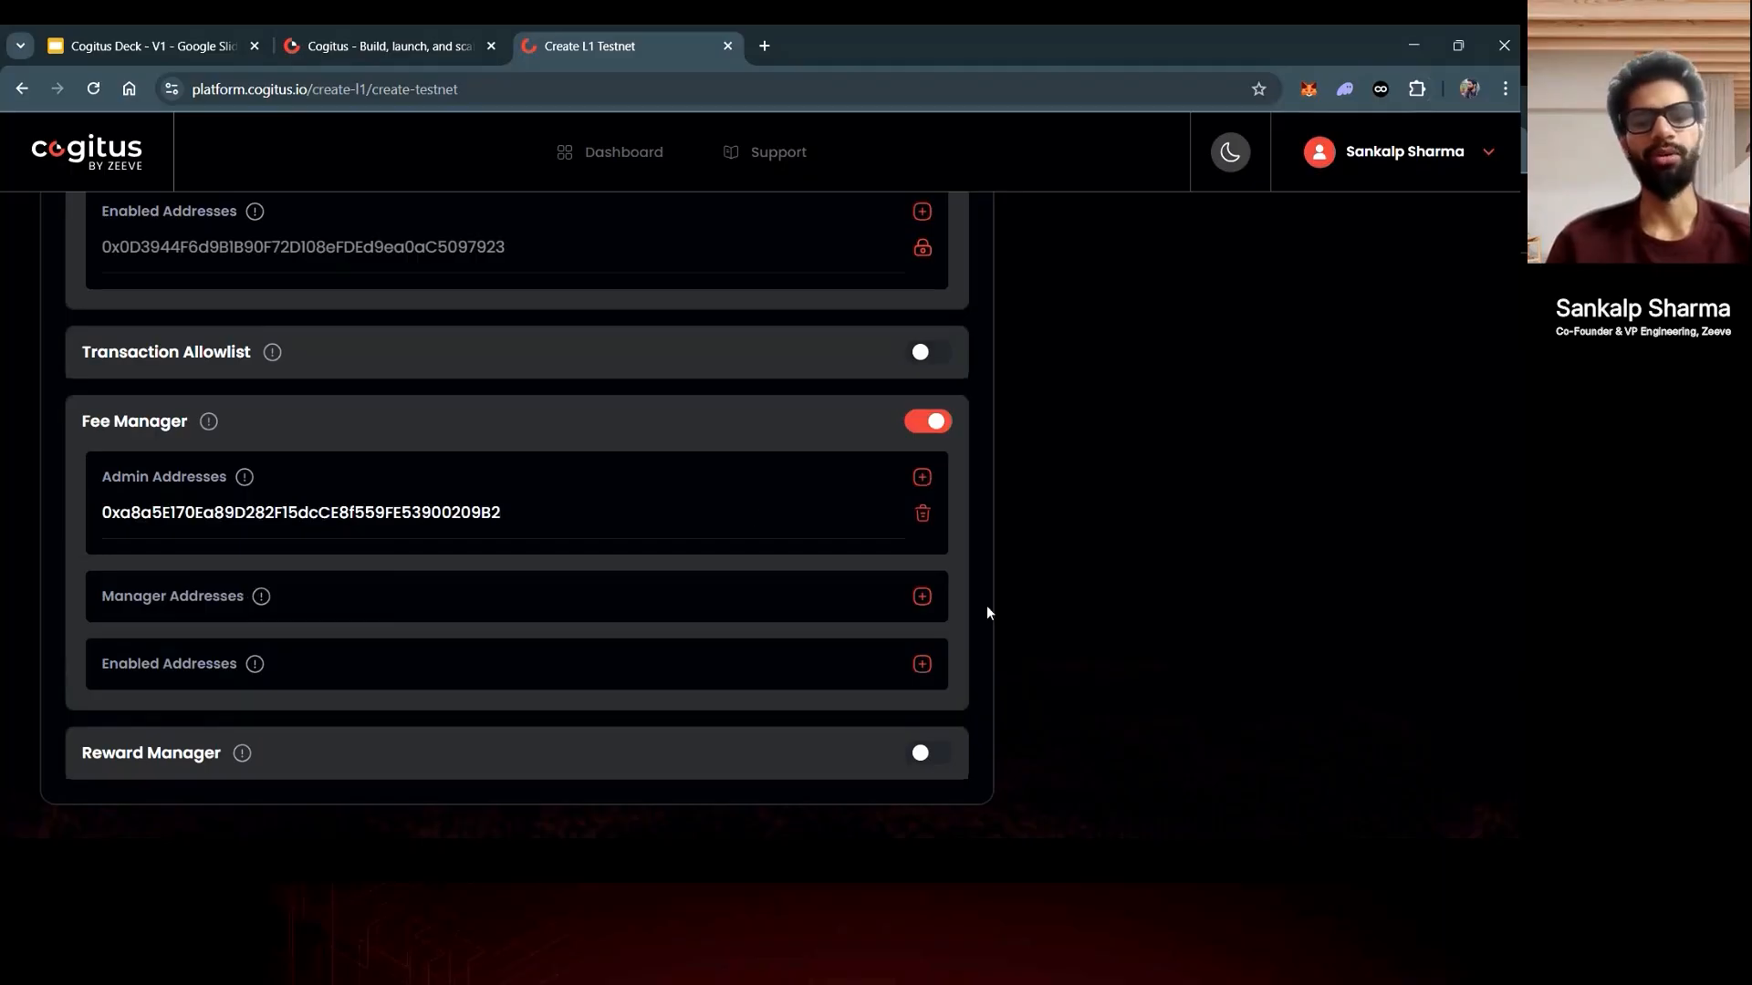
scroll(997, 624, down, 1)
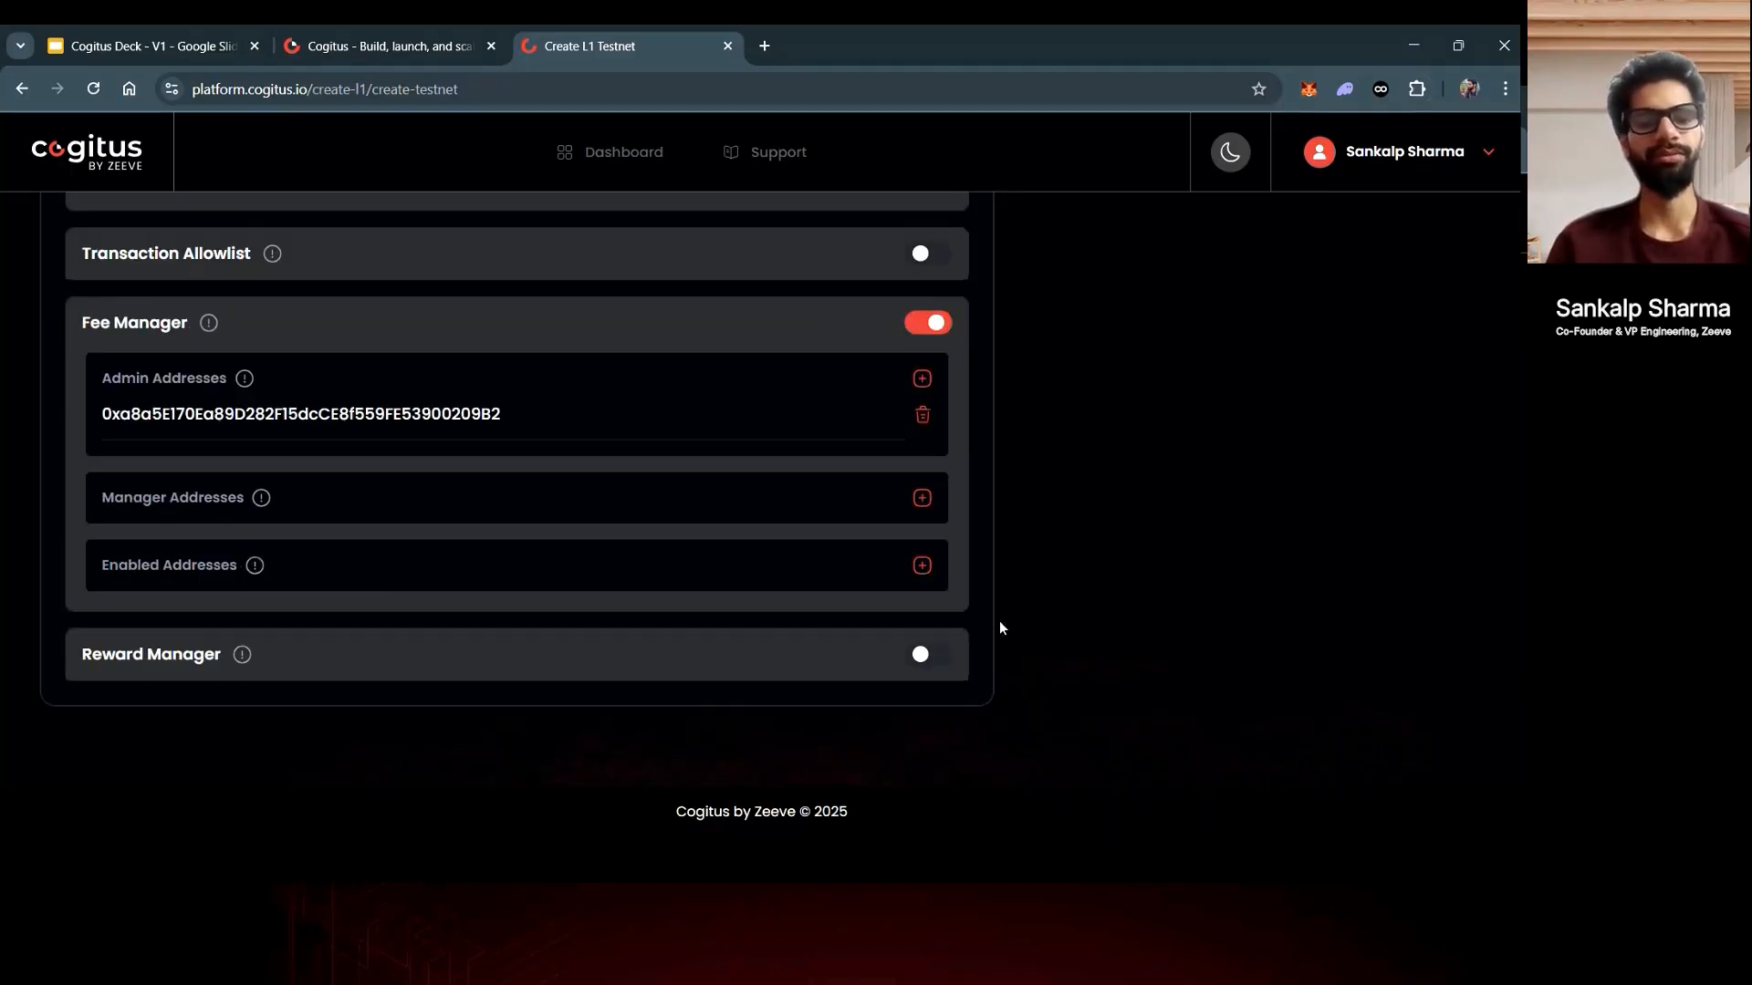
- Switch on Reward Manager and paste the Fee Manager wallet address as its admin address
click(922, 657)
scroll(923, 639, down, 2)
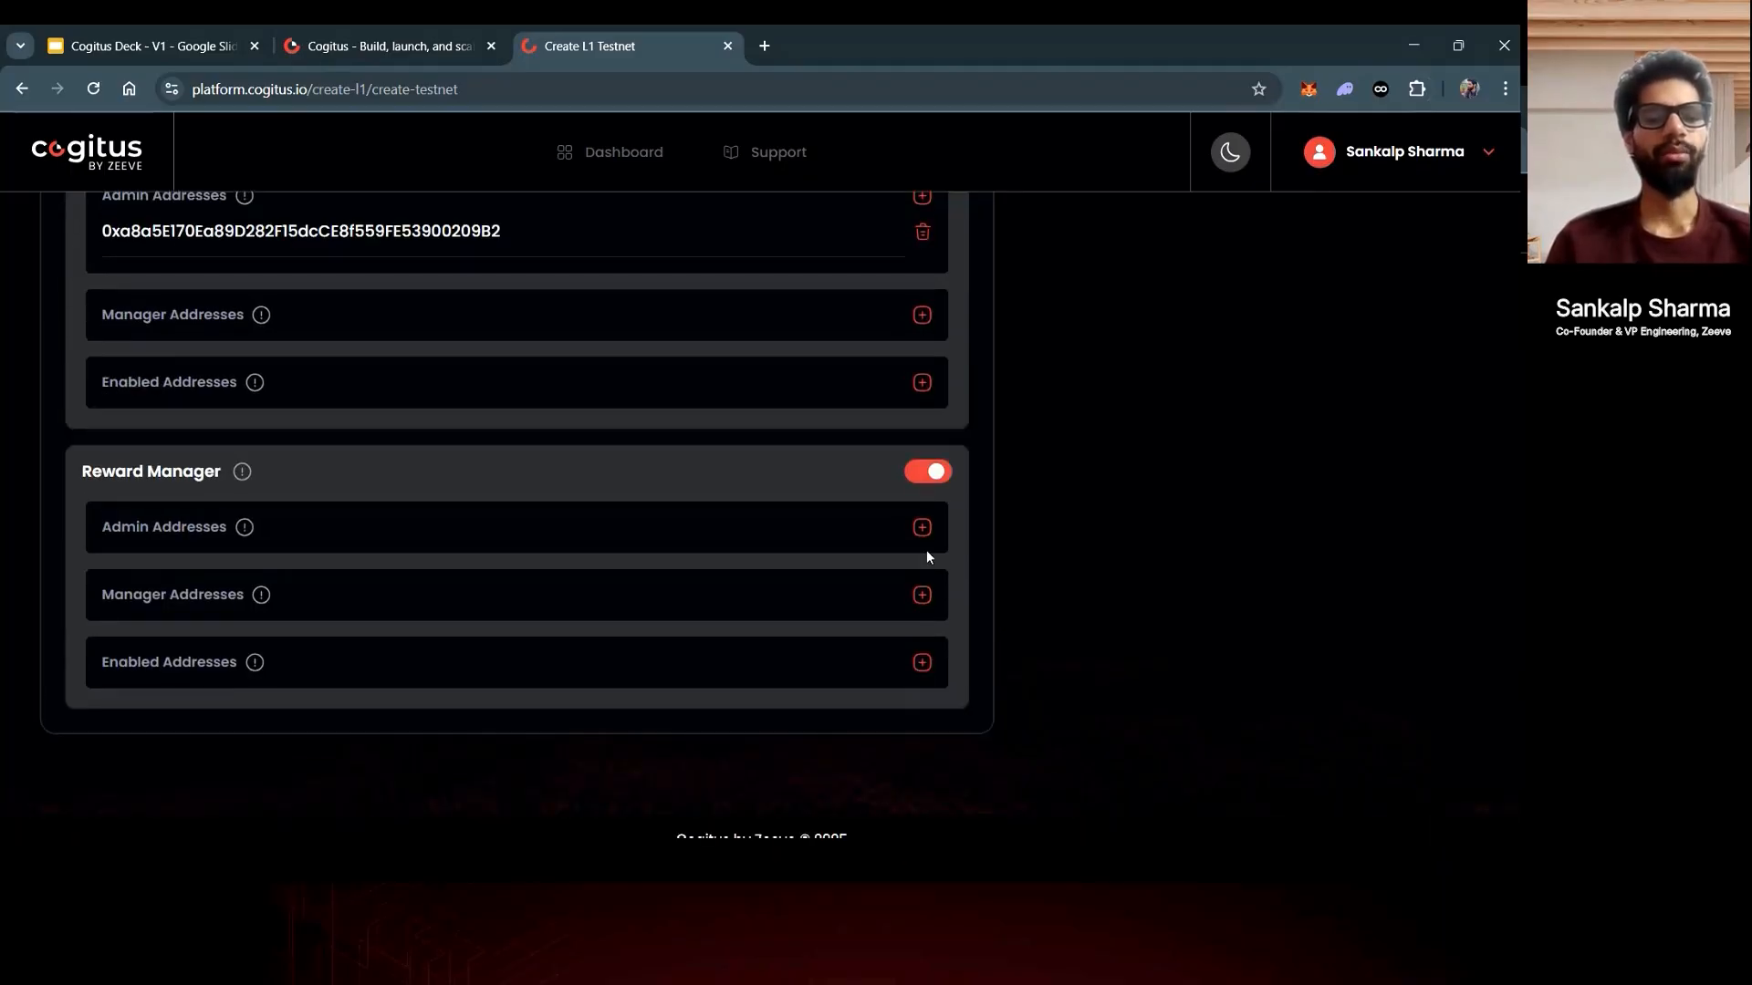
click(921, 527)
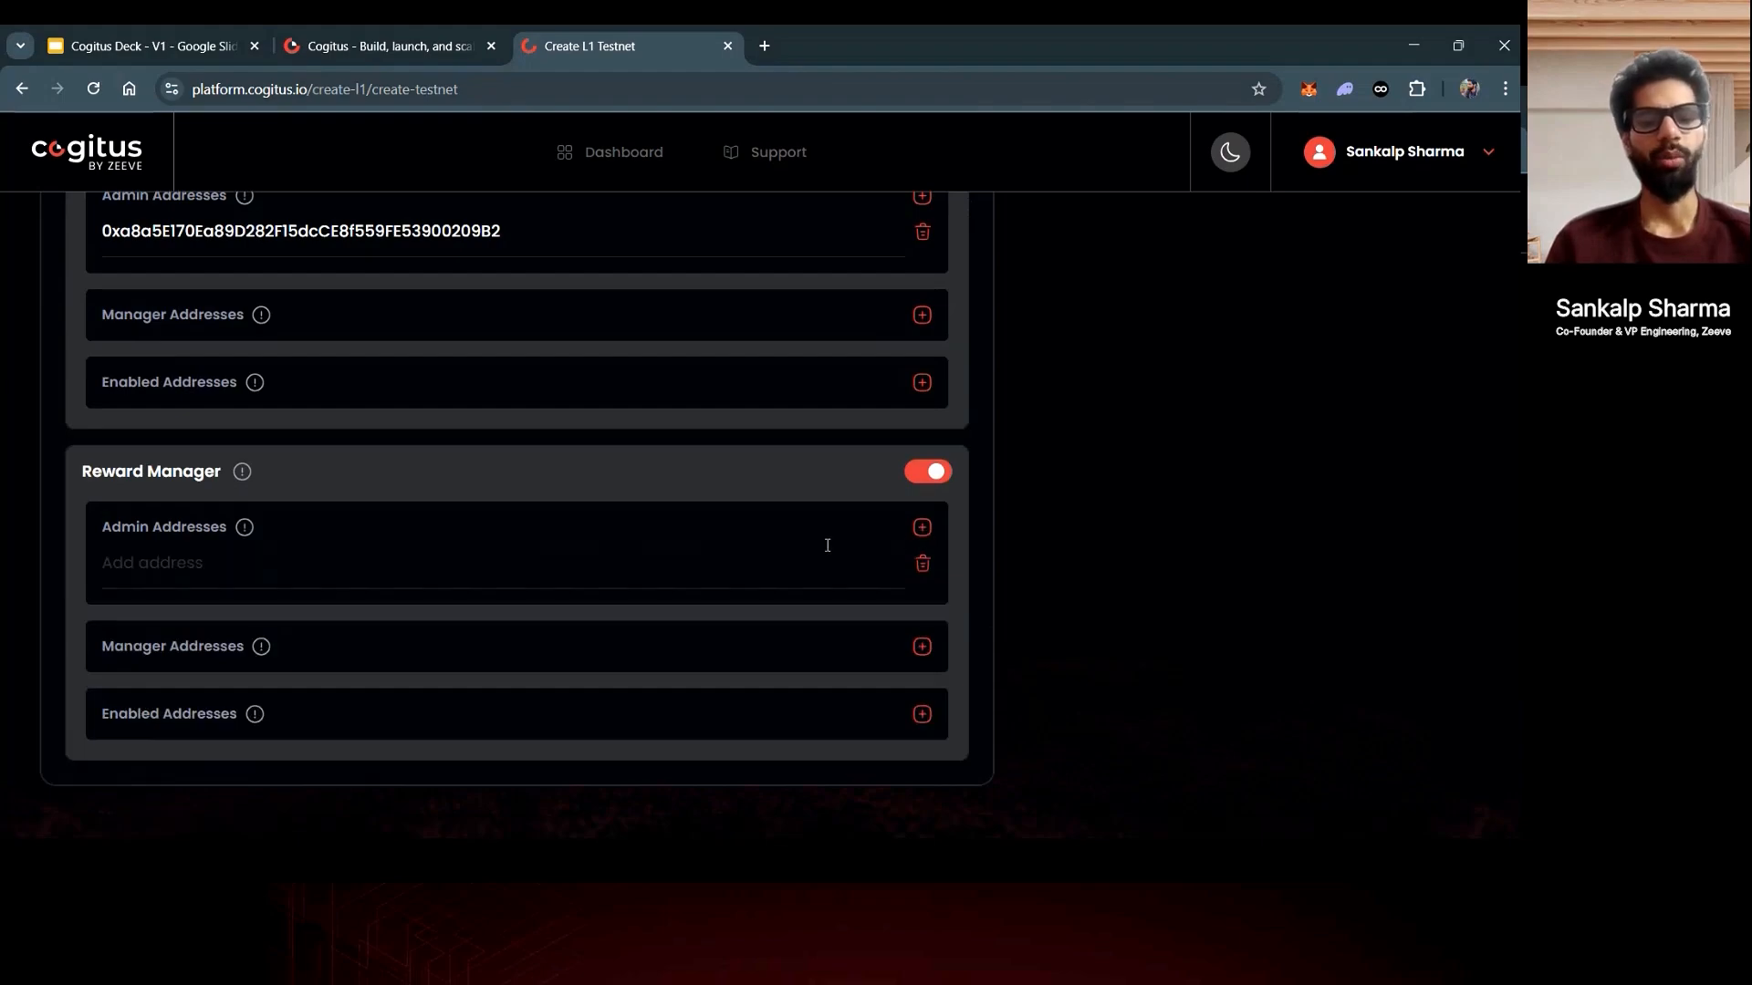
click(746, 566)
text(0xa8a5E170Ea89D282F15dcCE8f559FE53900209B2)
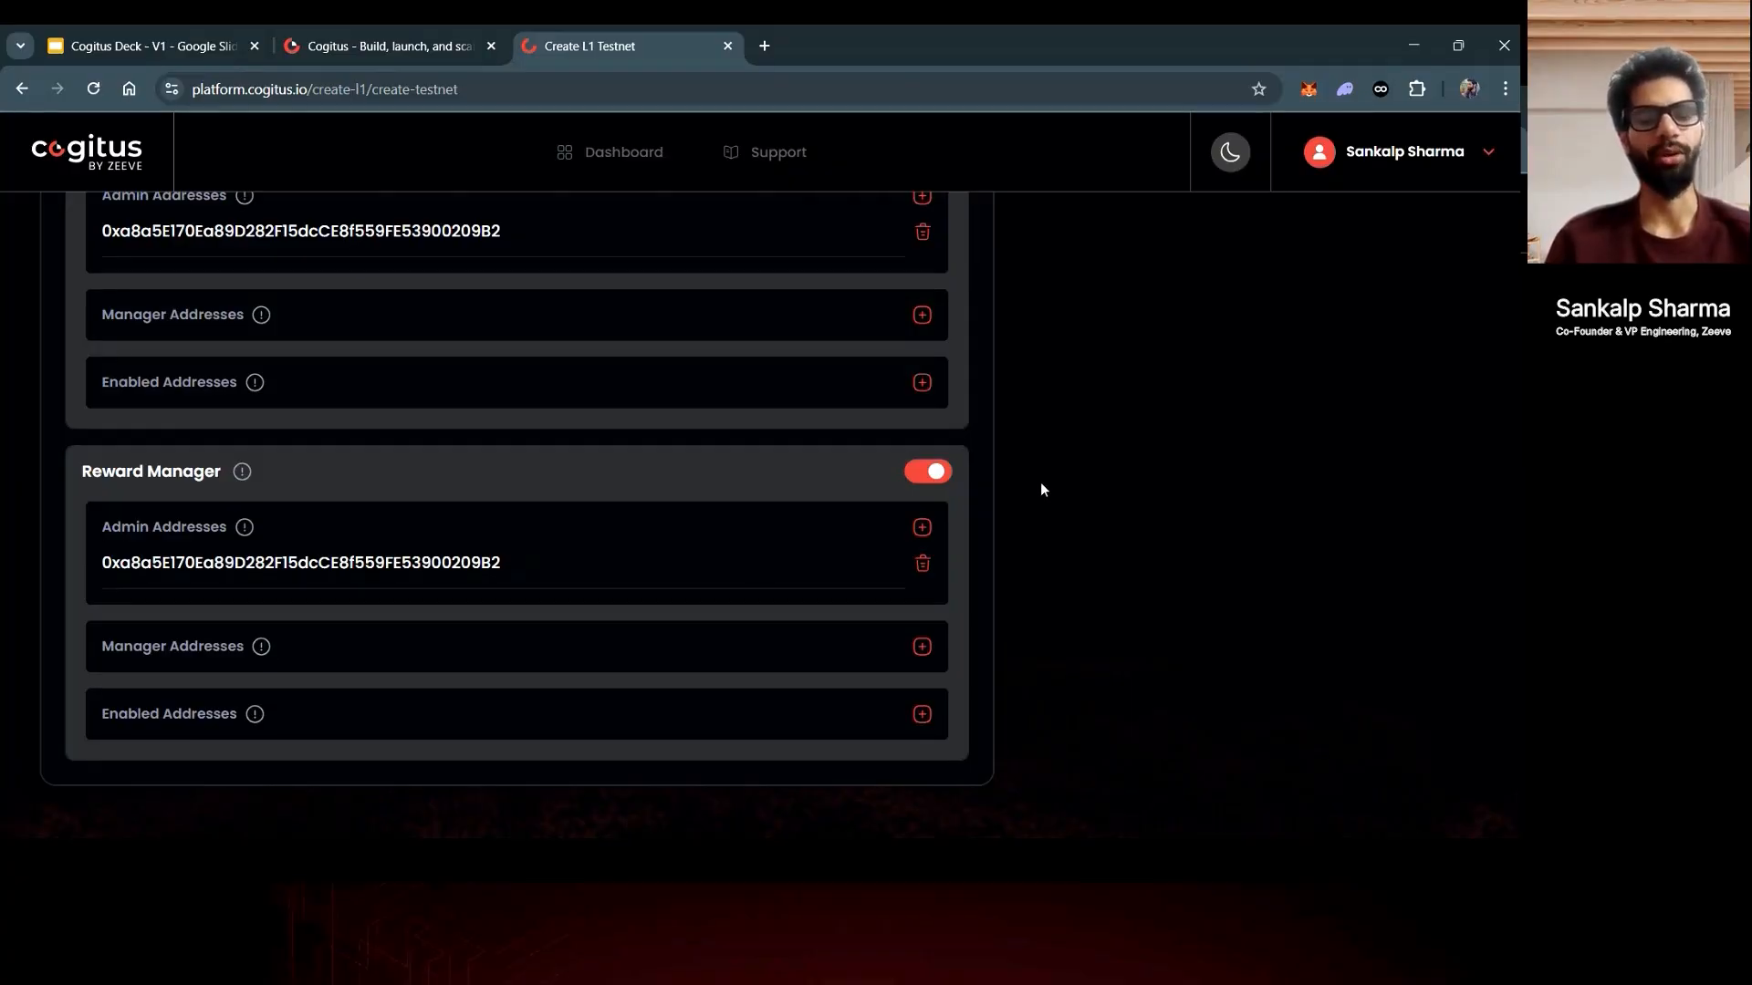
scroll(1043, 490, down, 1)
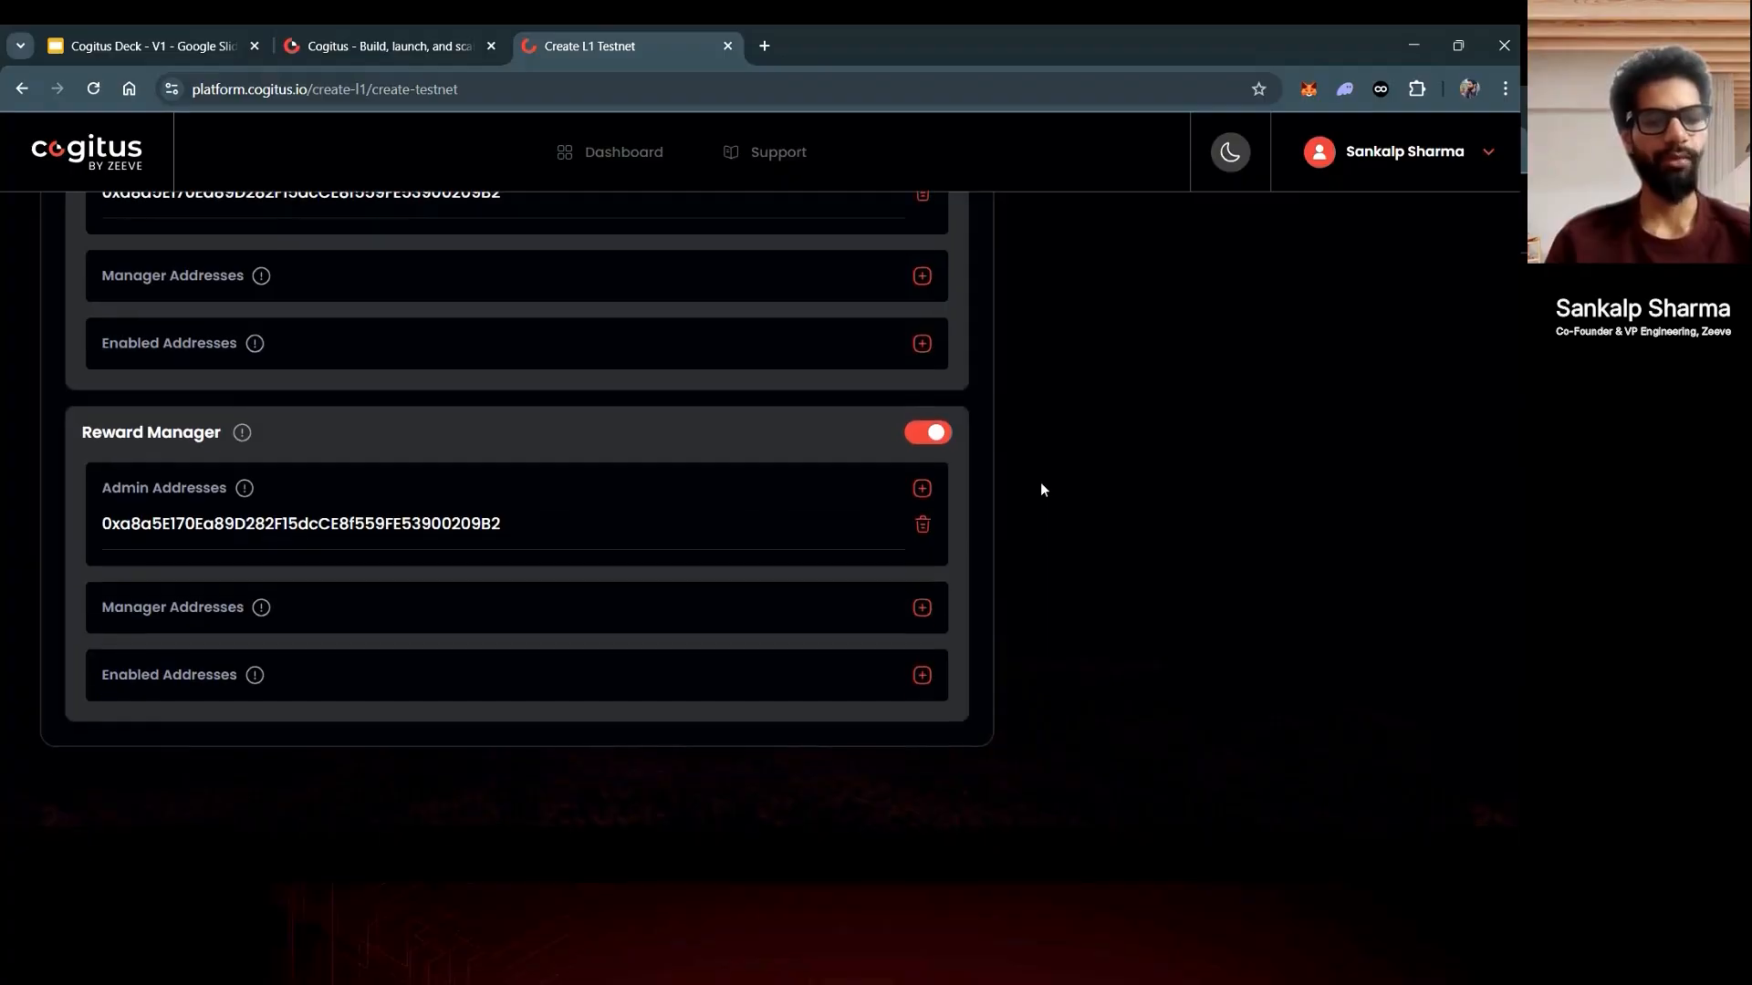
scroll(1042, 490, up, 1)
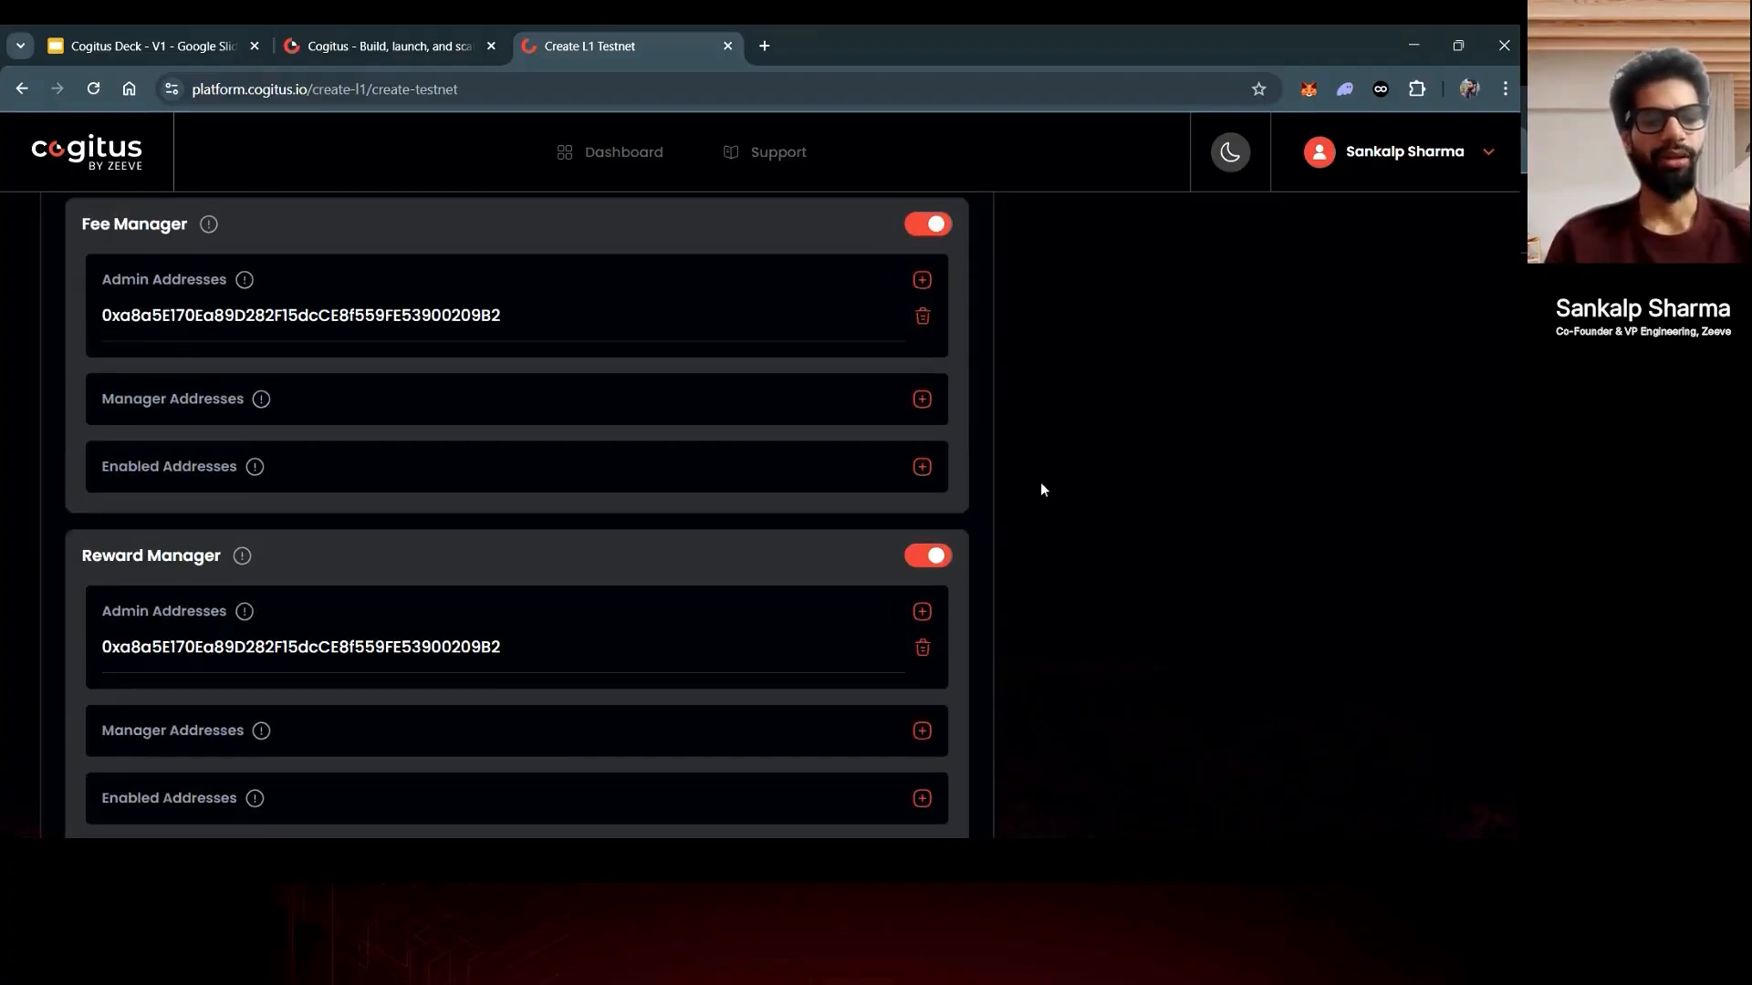
scroll(1043, 490, up, 15)
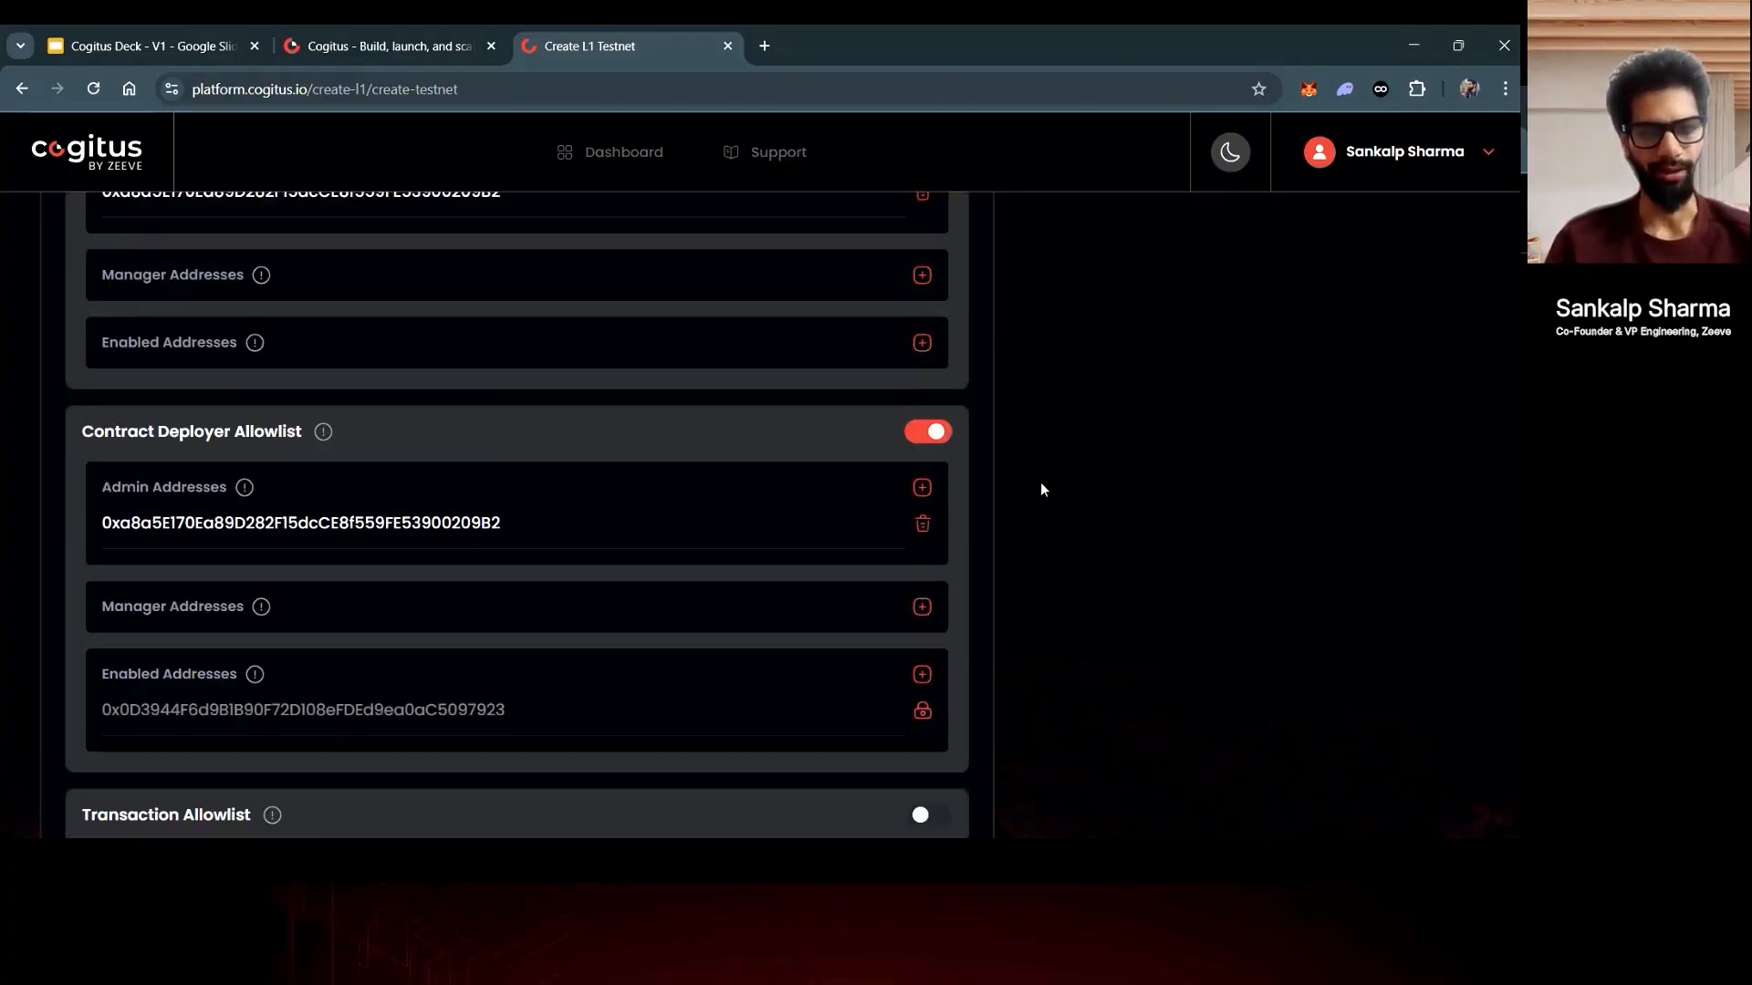
- Review the configuration summary, checking that TraceHawk appears under Tools and Services
scroll(1043, 490, up, 20)
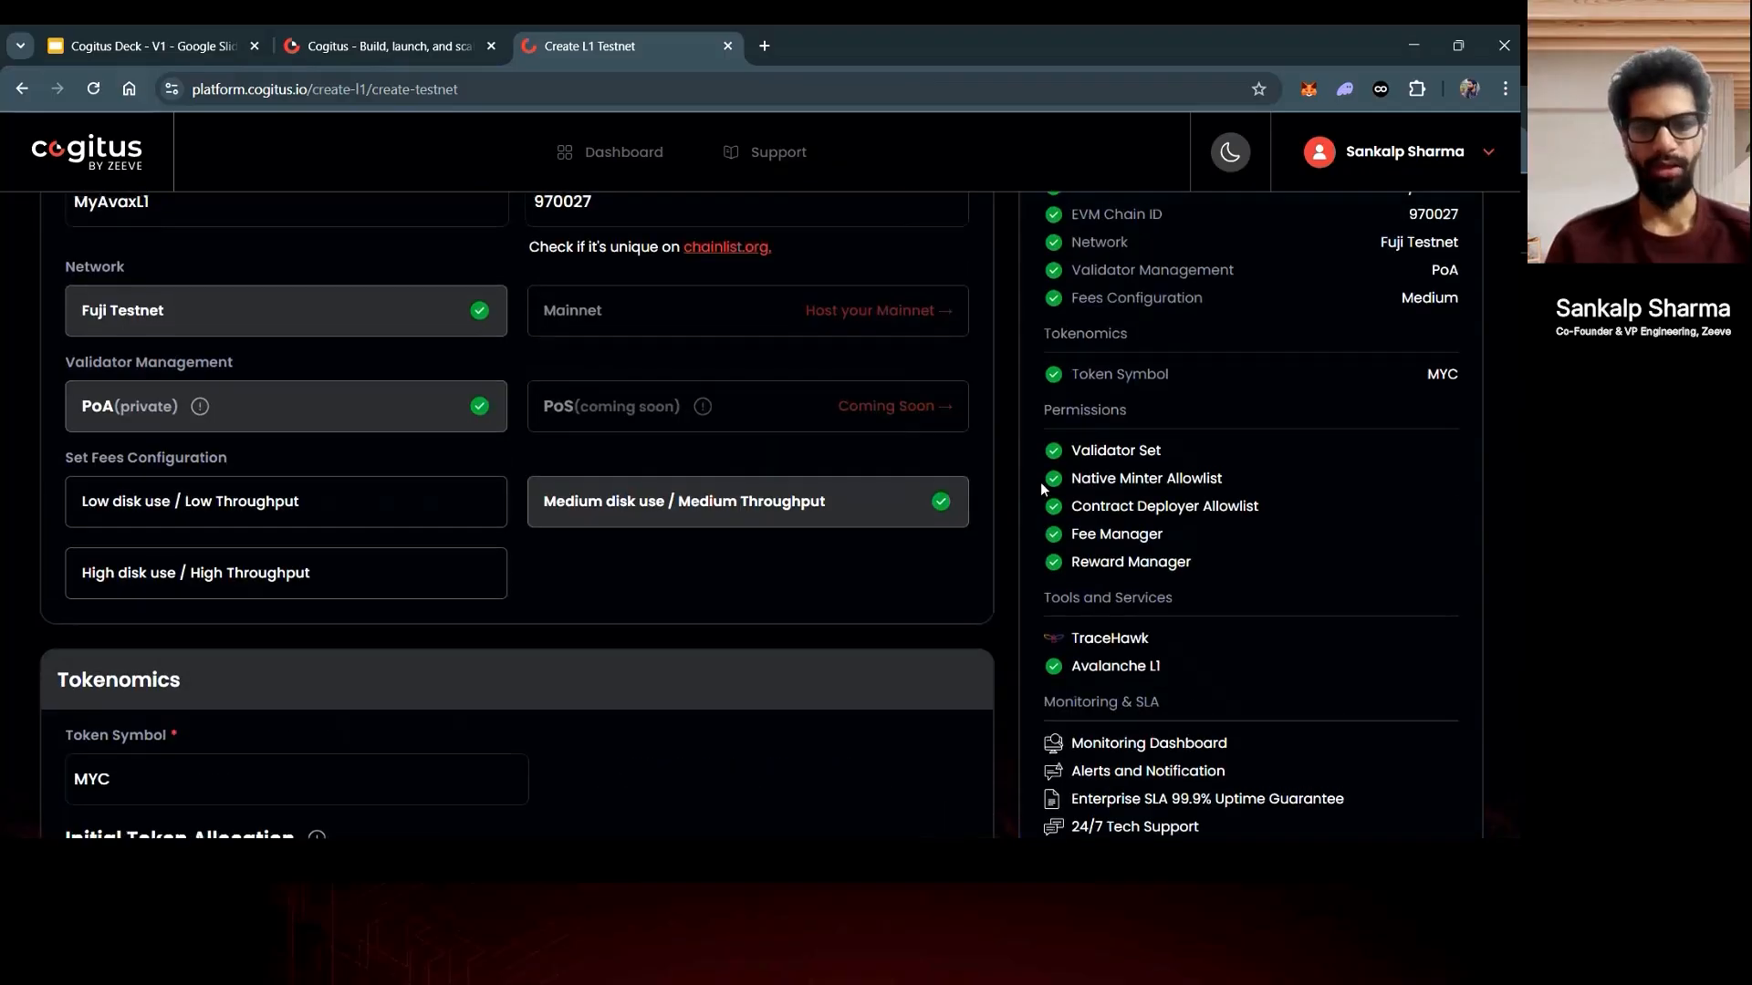
scroll(1040, 481, down, 2)
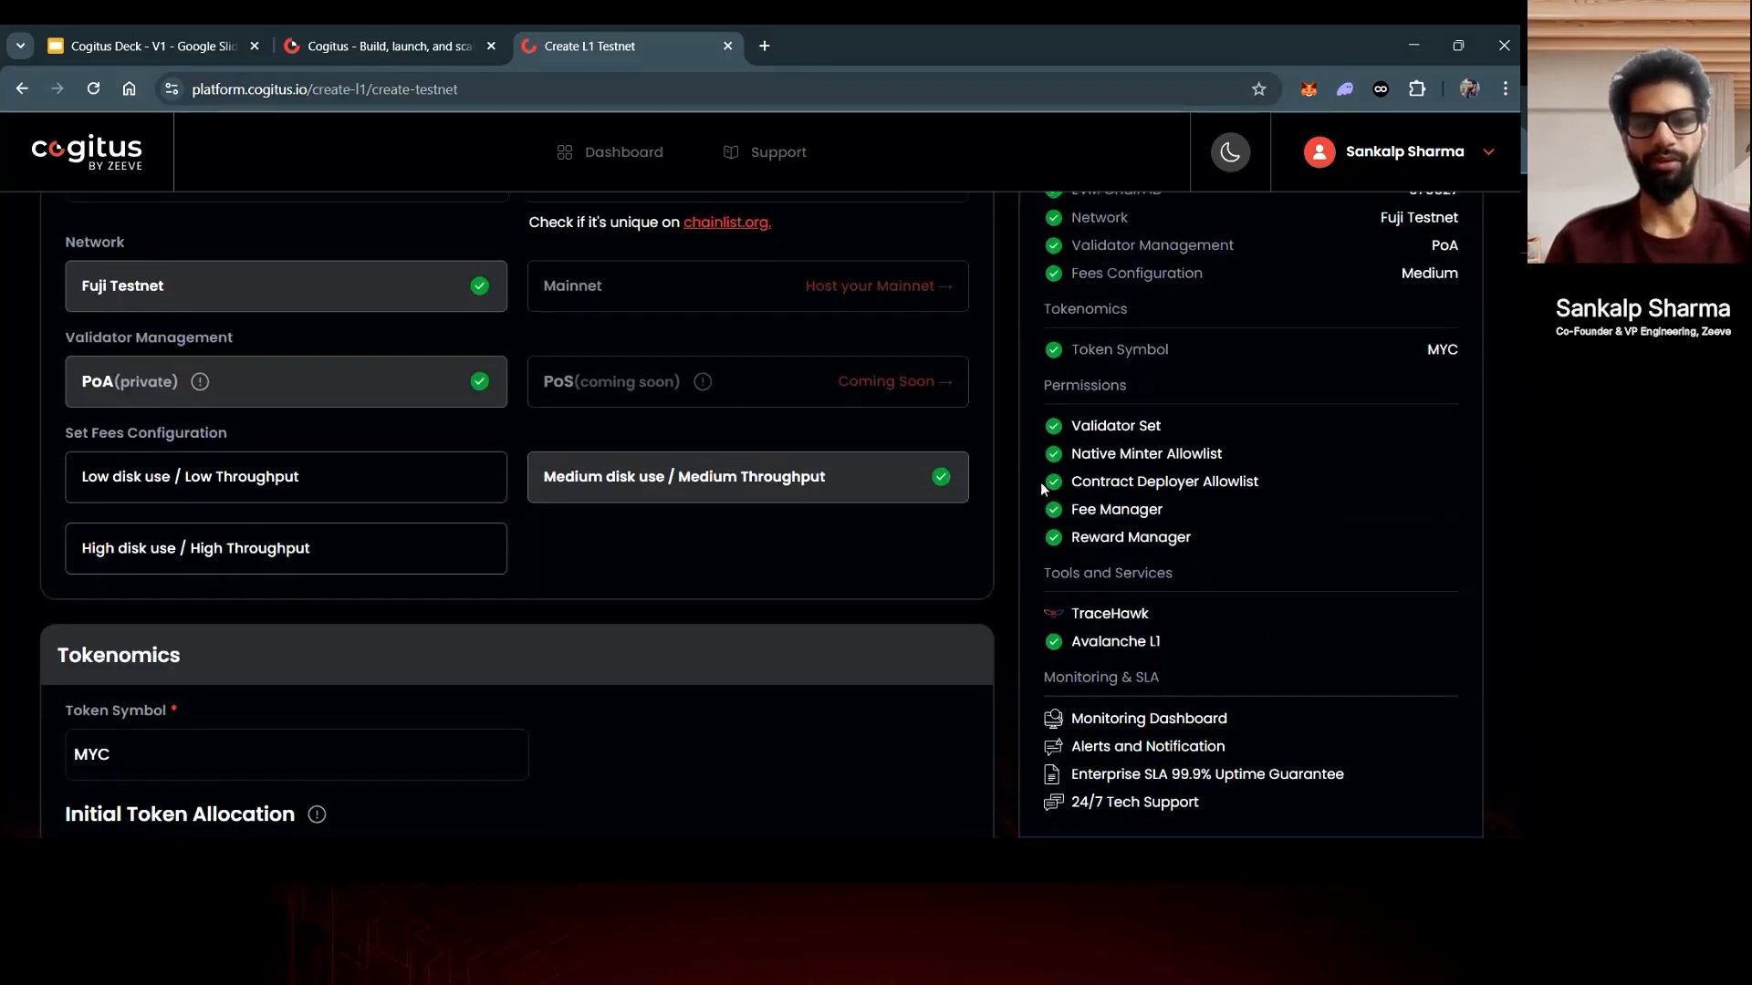
scroll(1040, 482, up, 2)
scroll(1040, 482, up, 1)
scroll(1040, 482, down, 3)
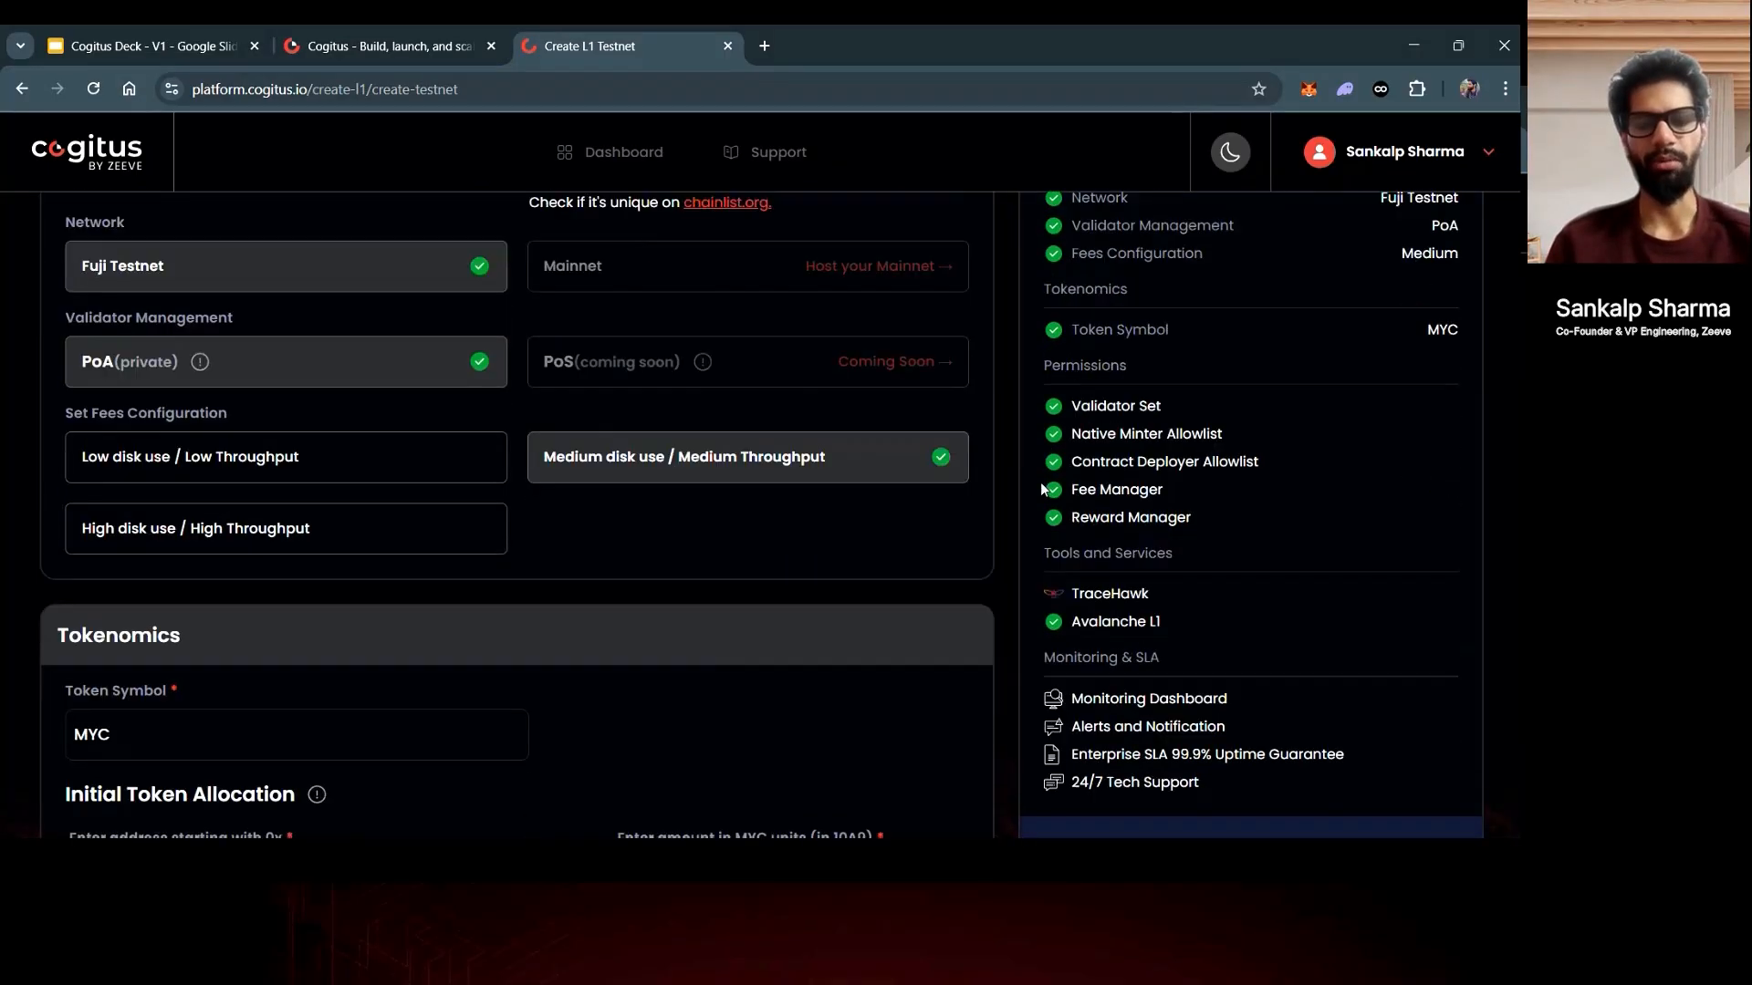
scroll(1040, 482, down, 1)
scroll(1040, 482, up, 1)
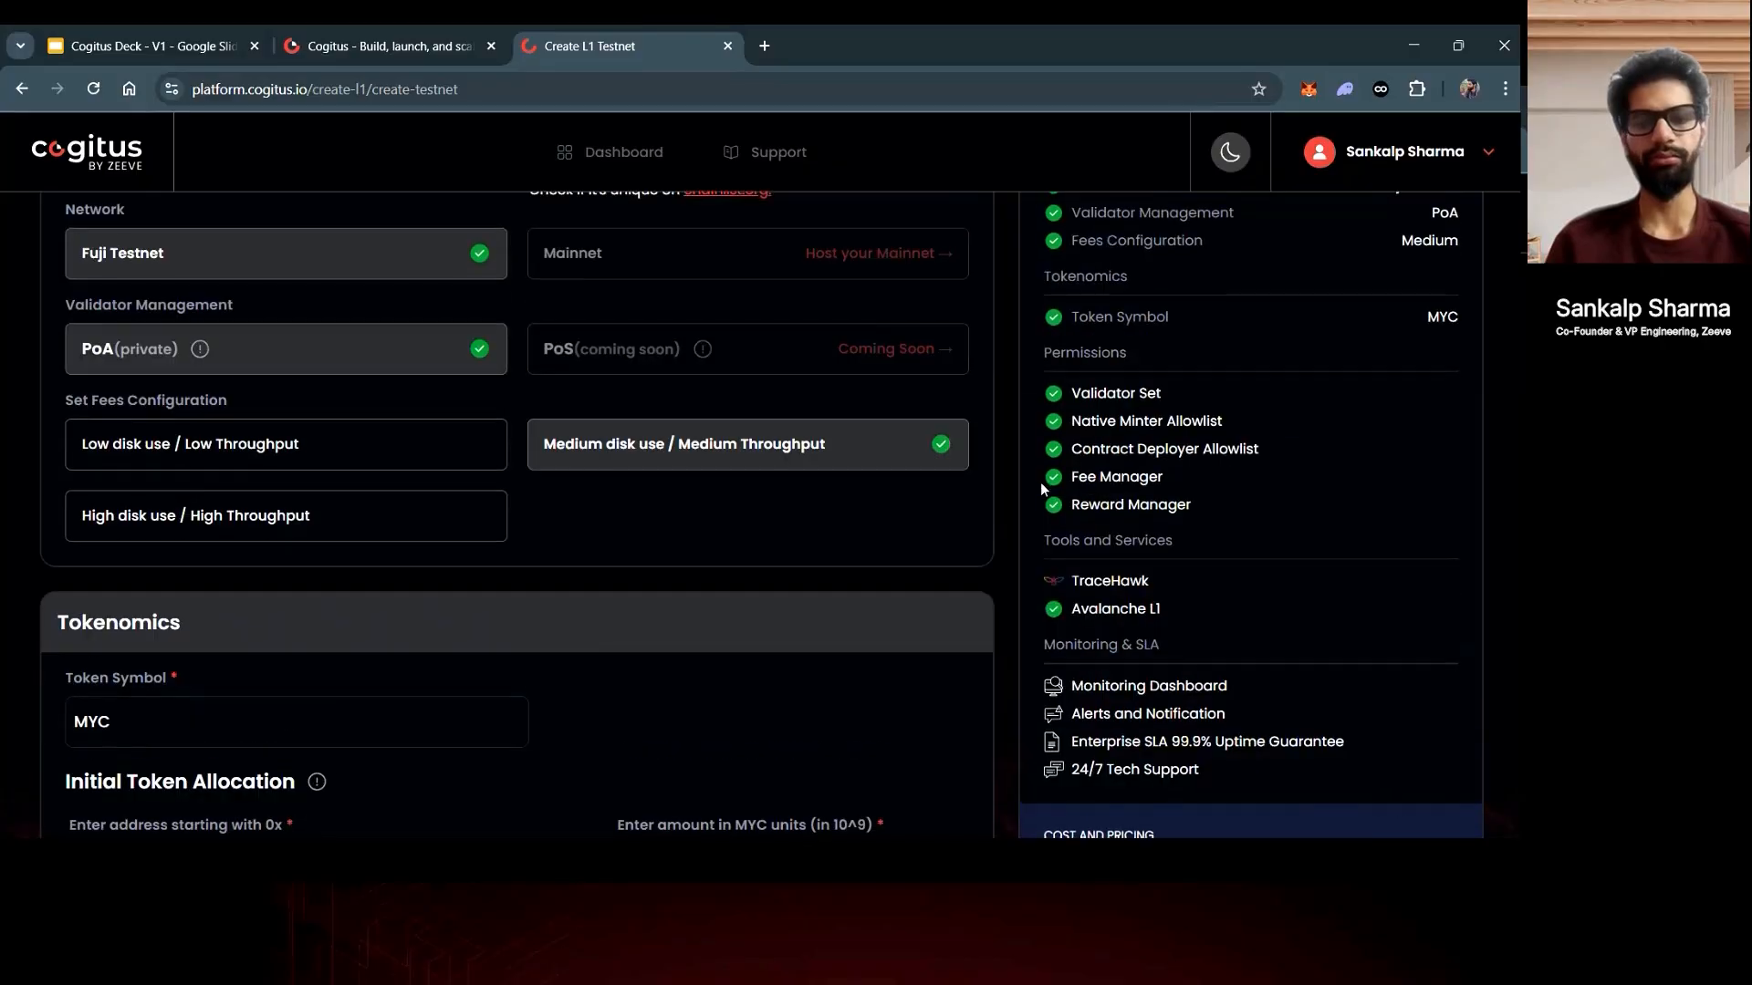
scroll(1040, 488, down, 2)
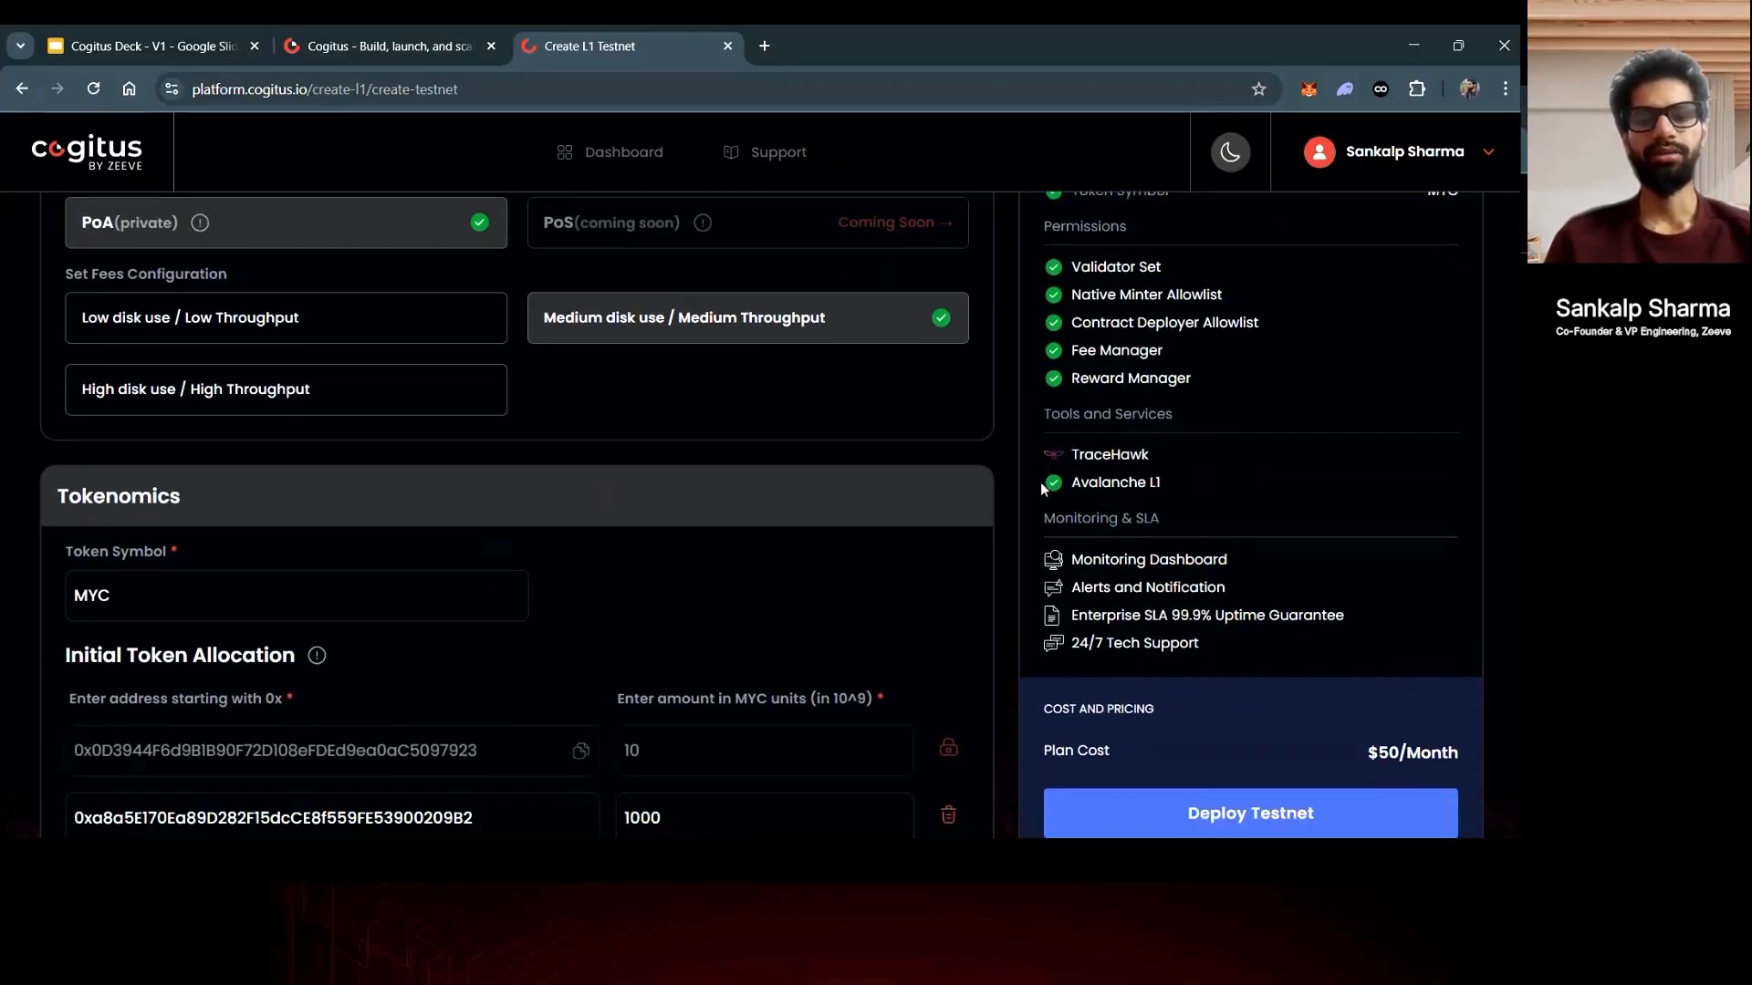
scroll(1041, 488, down, 1)
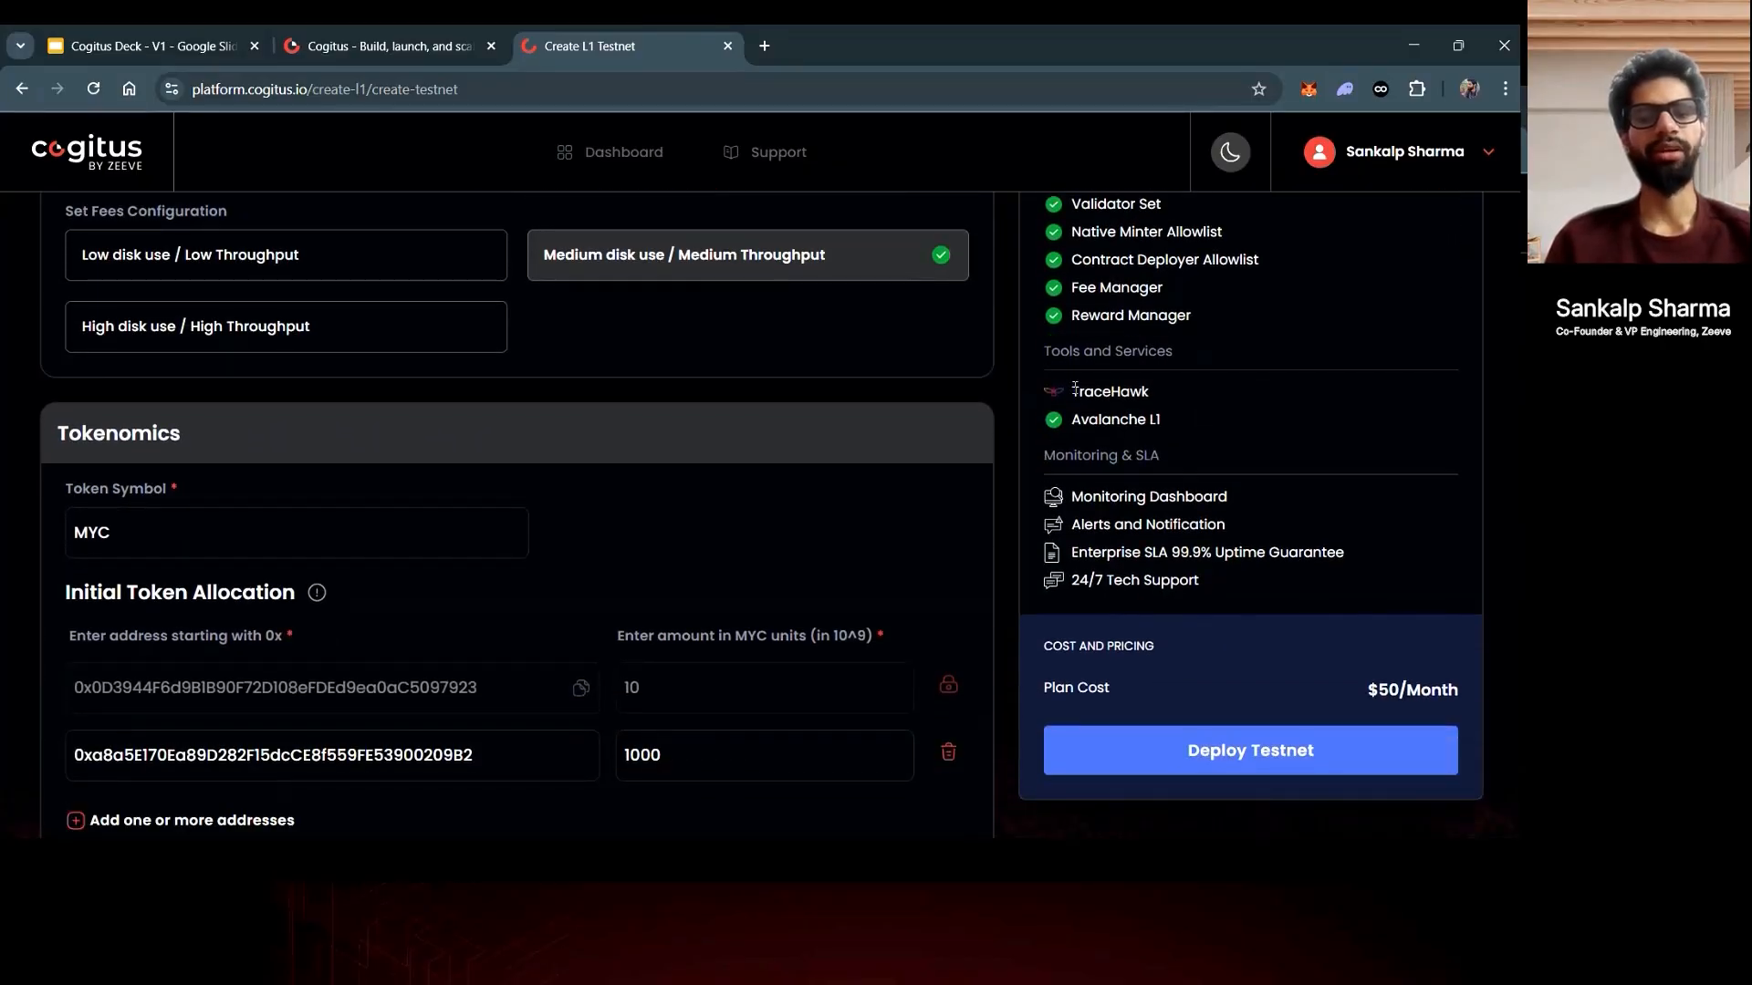
mouse_move(1071, 391)
mouse_down()
mouse_move(1122, 392)
mouse_move(1074, 421)
mouse_up()
click(1164, 390)
- Check the Plan Cost and deploy the MySubnet testnet
scroll(1074, 420, down, 1)
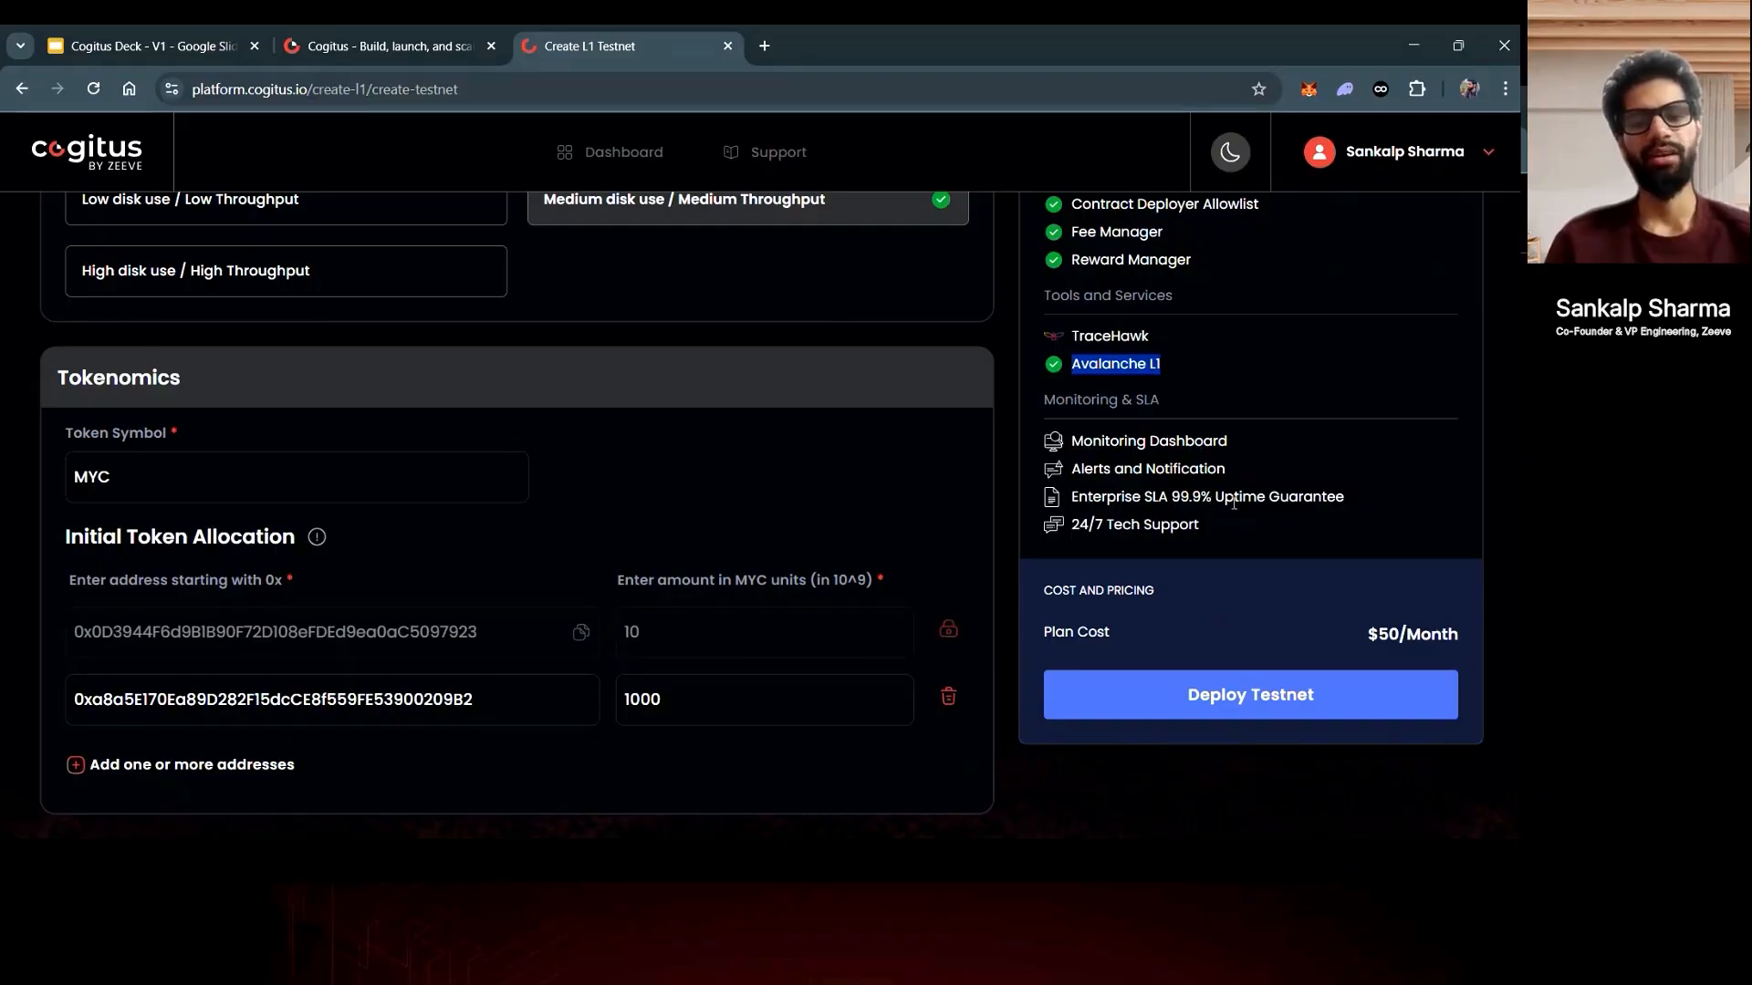
scroll(1210, 526, down, 1)
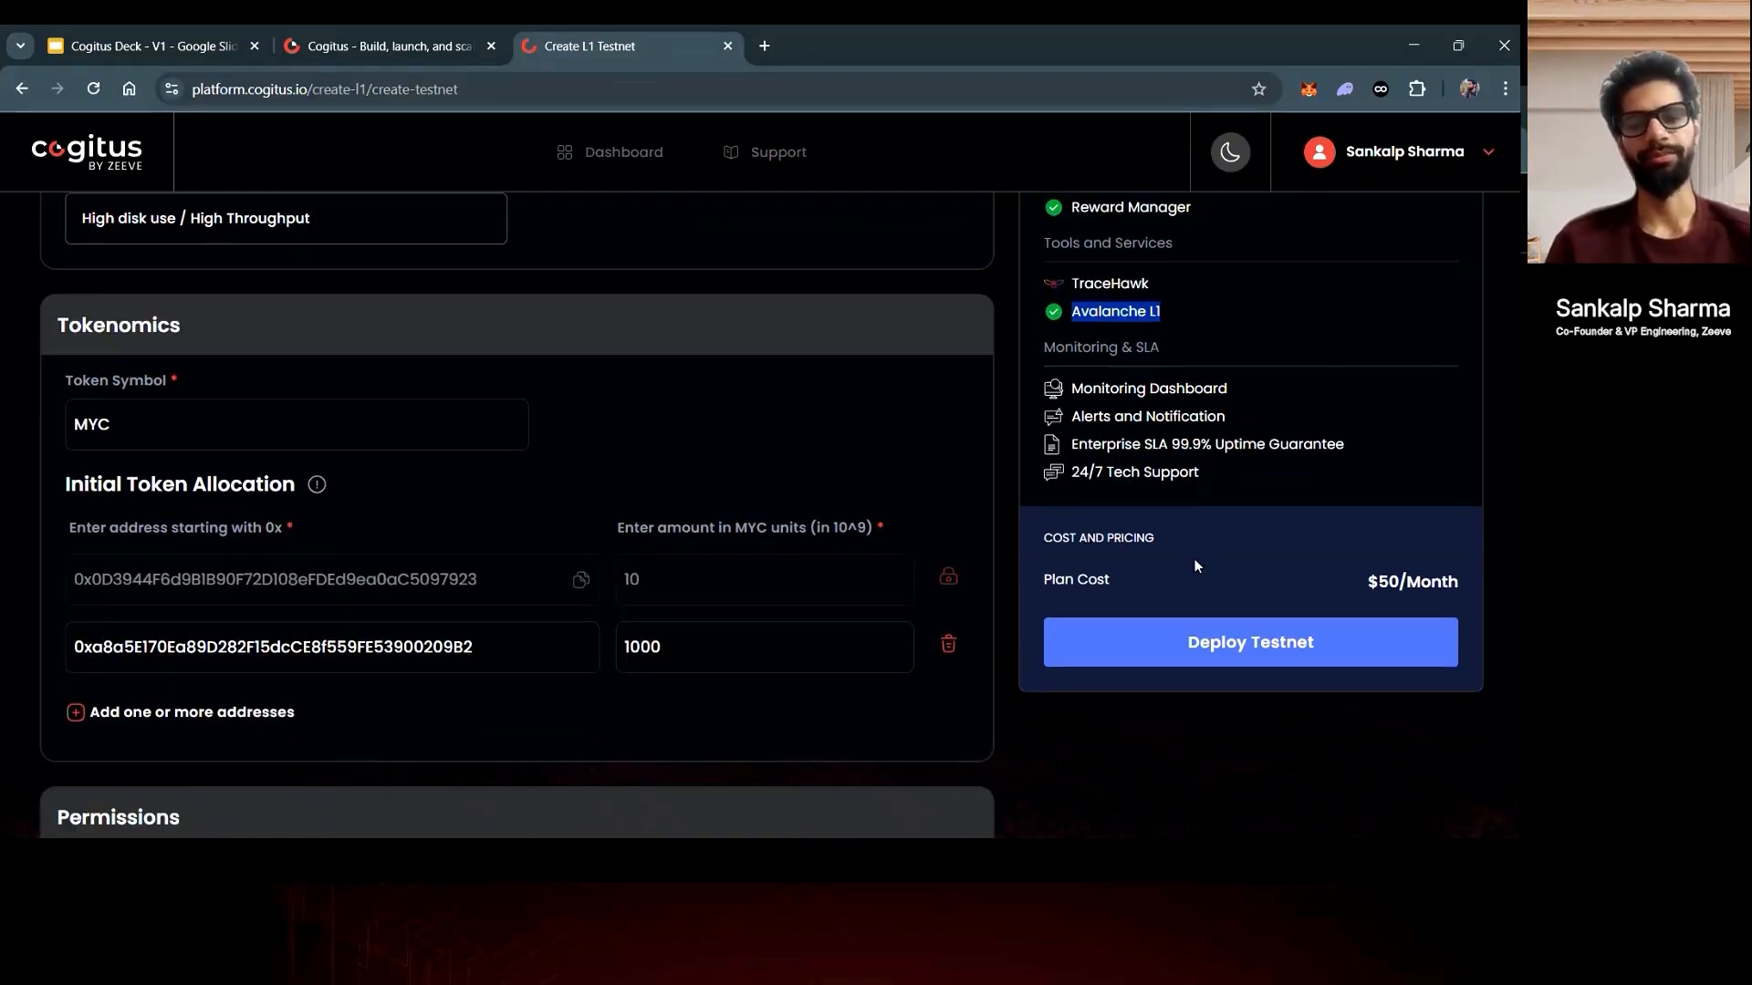
scroll(1180, 585, down, 2)
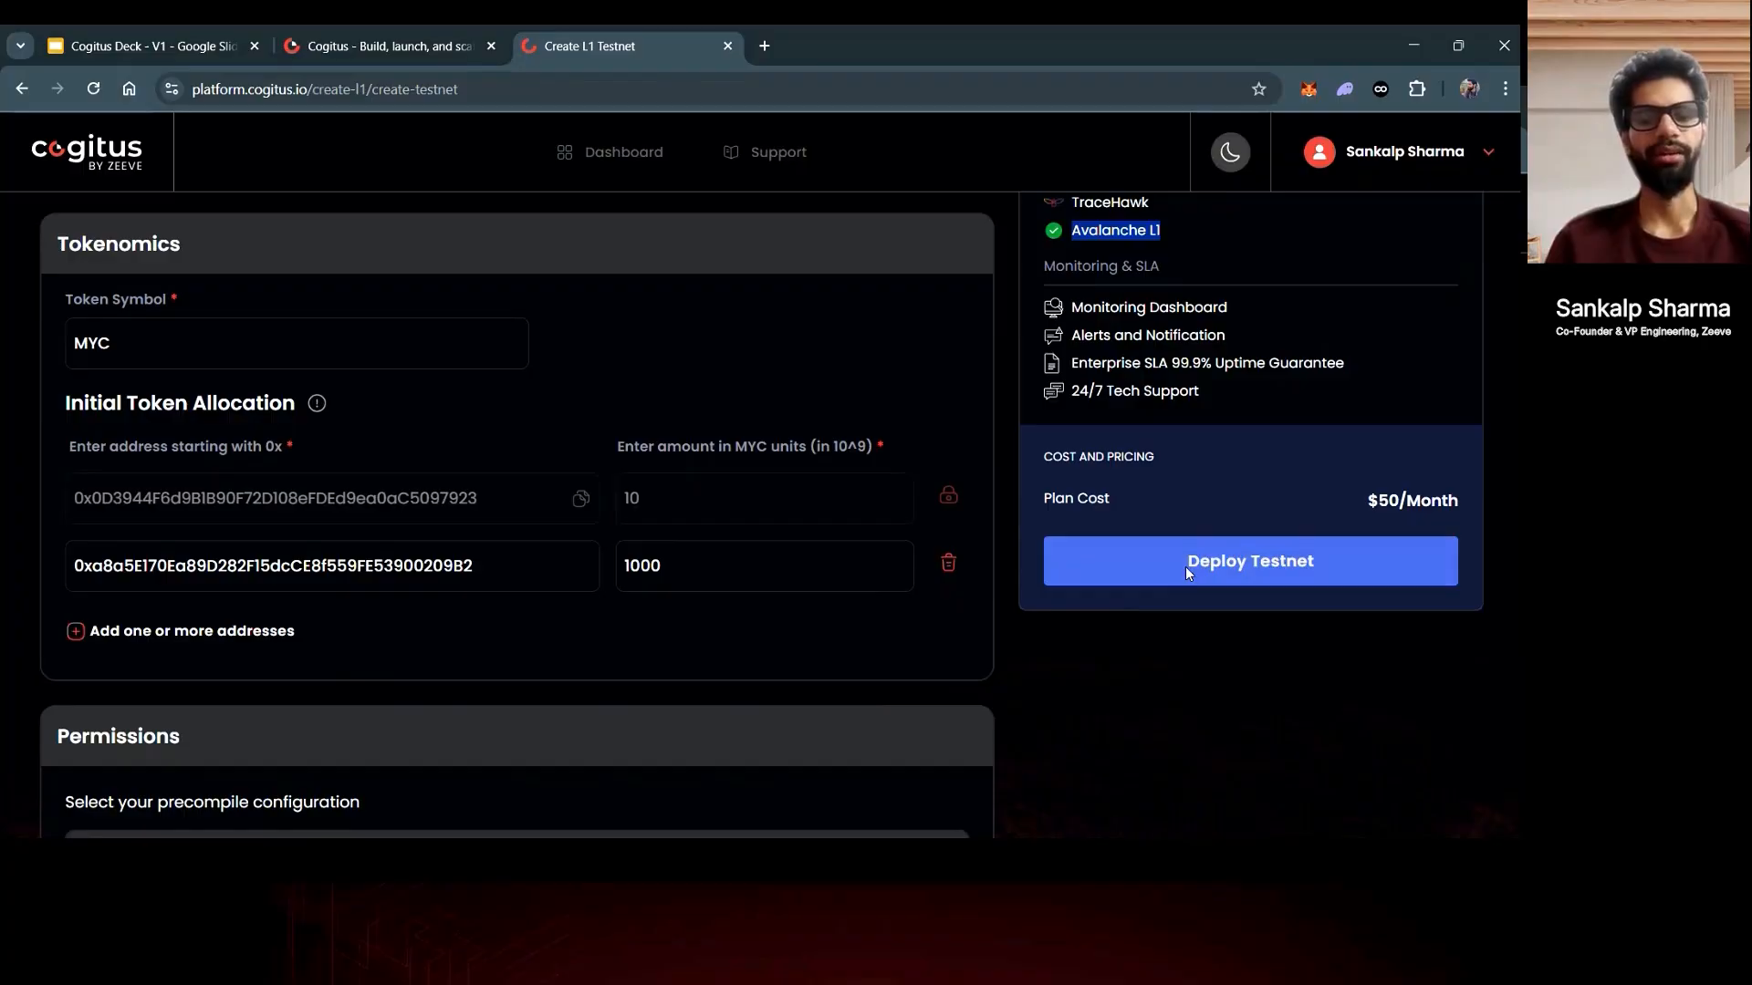
click(1185, 566)
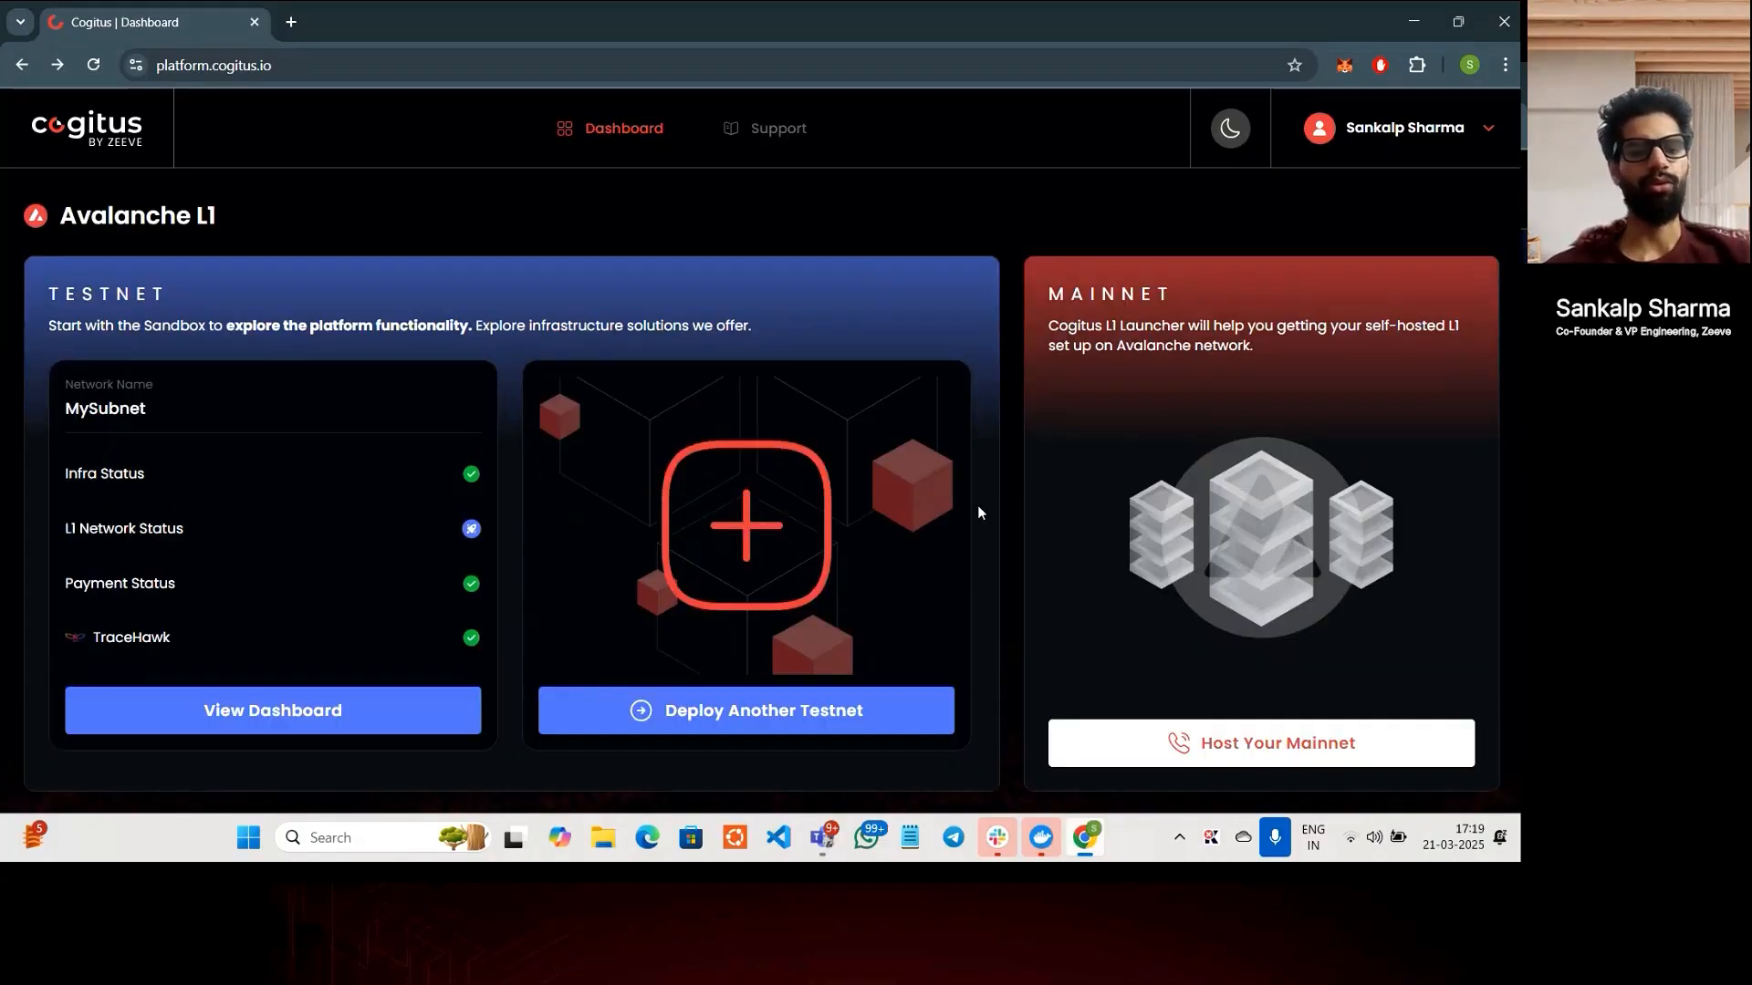
- Open the MySubnet testnet dashboard from the Avalanche L1 list
click(400, 712)
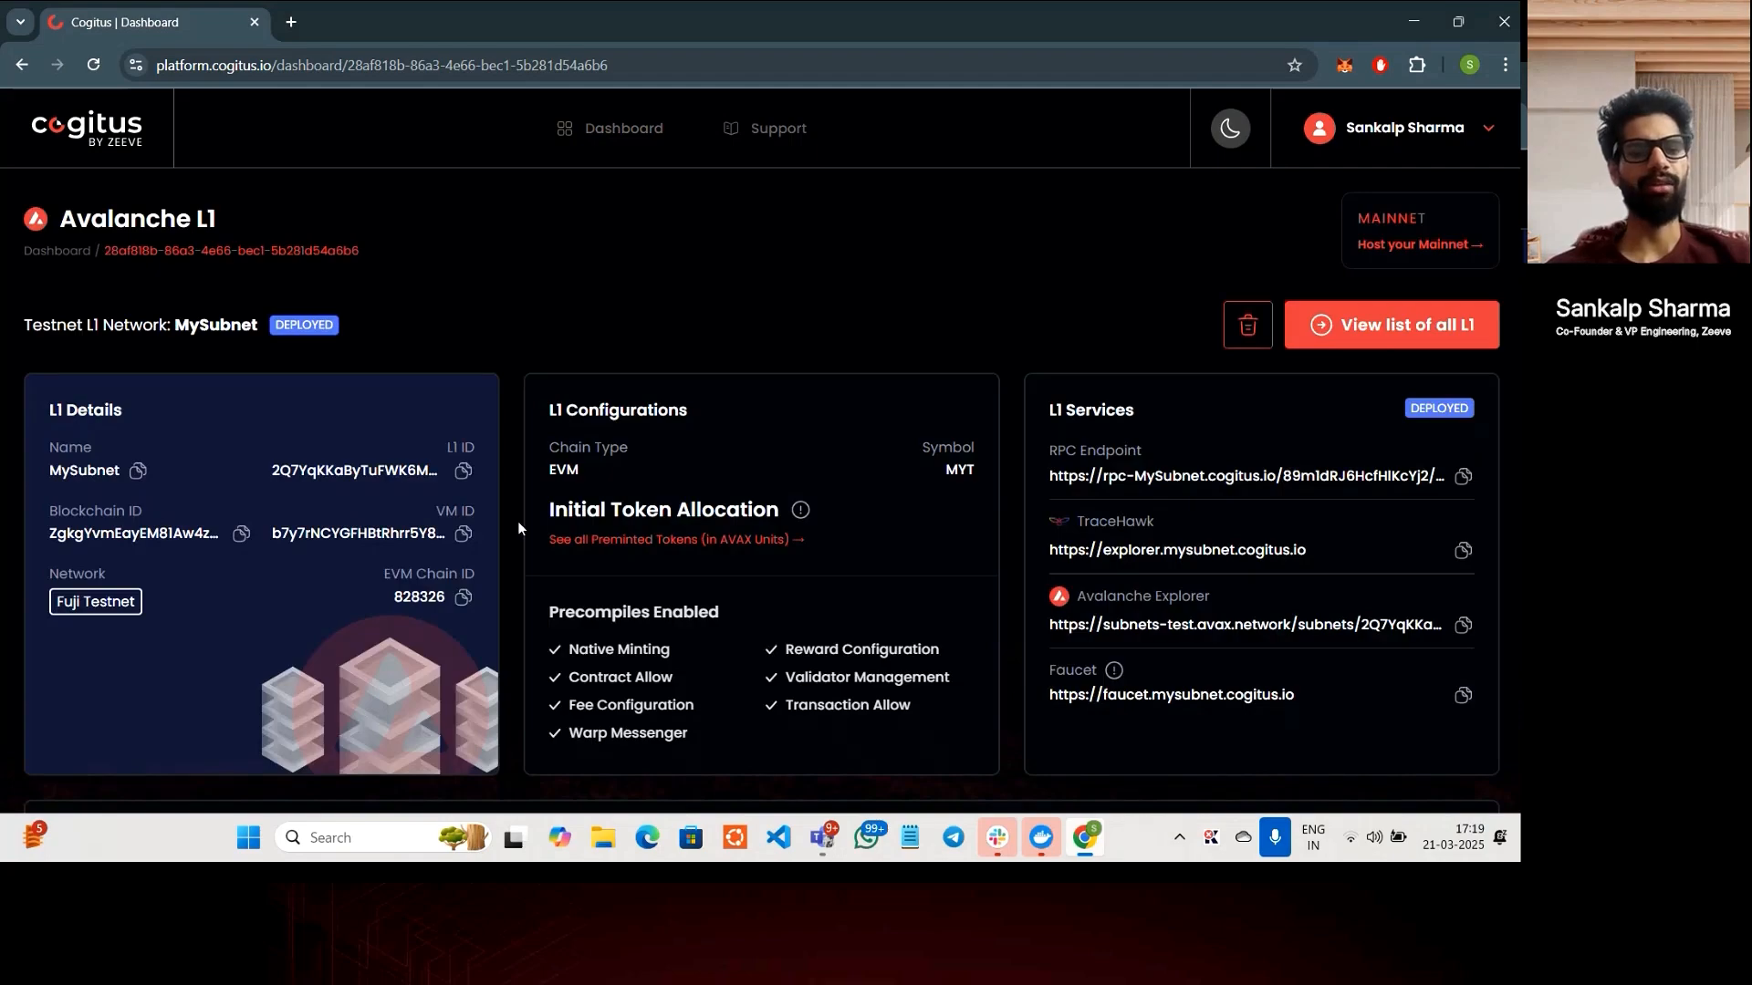
scroll(517, 523, down, 1)
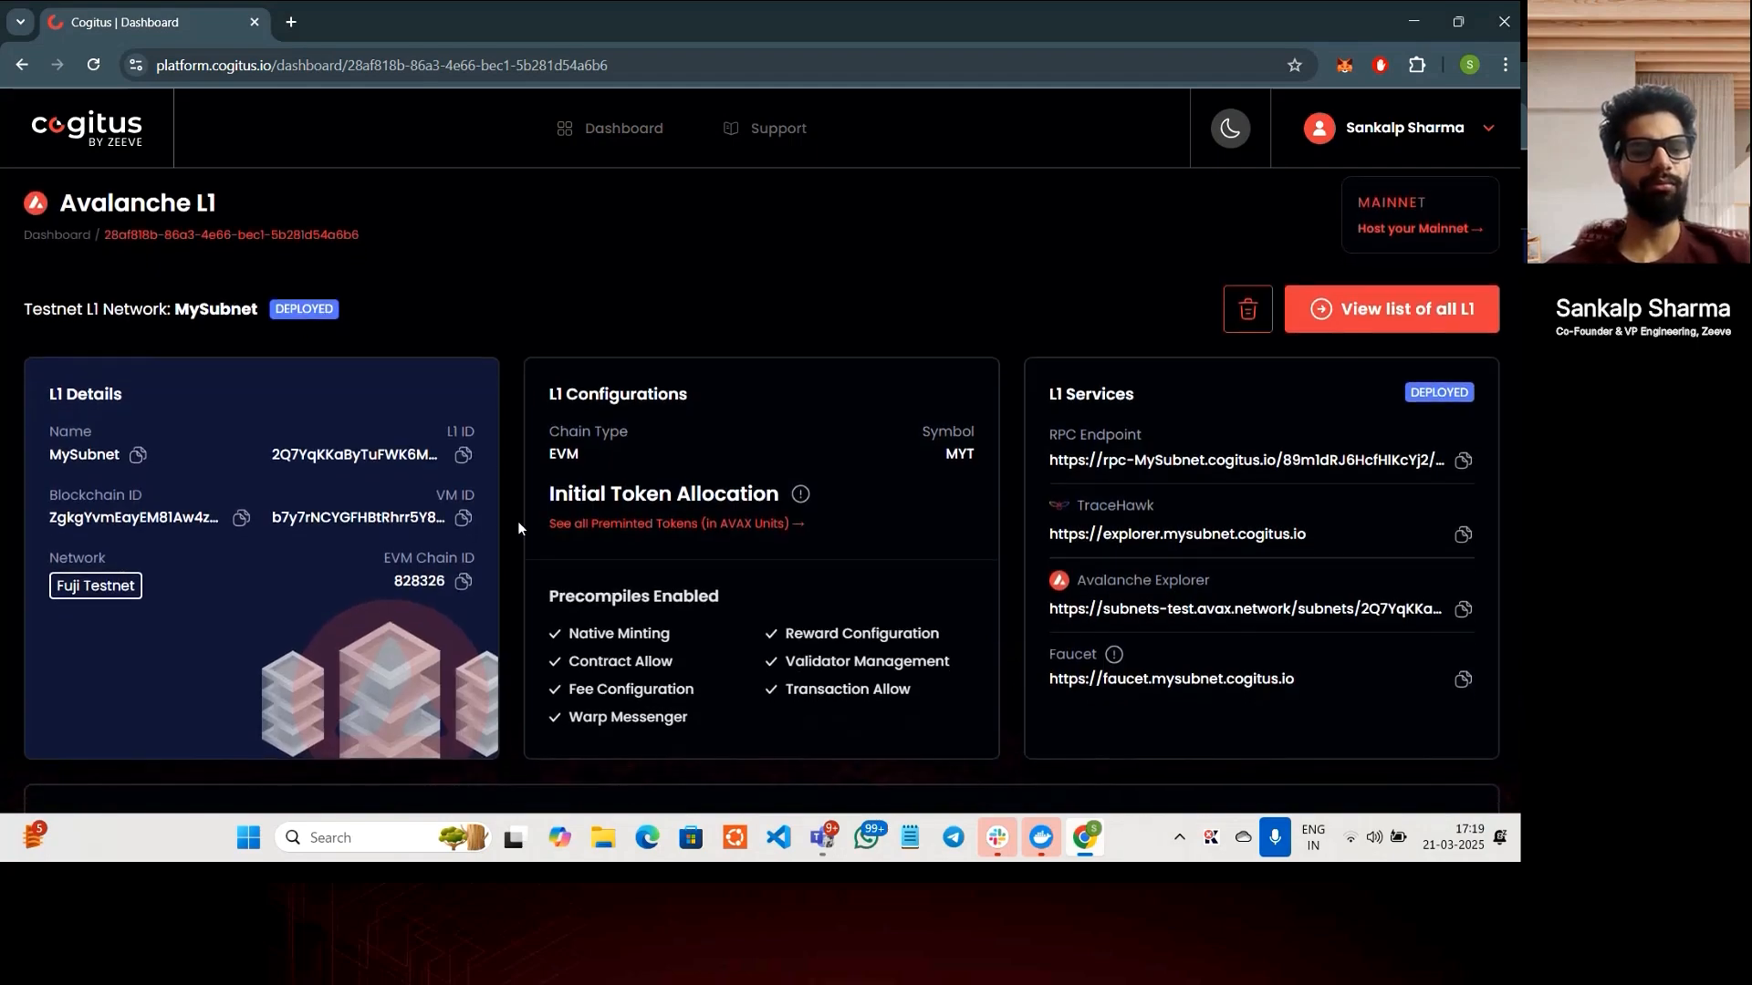
scroll(518, 527, up, 1)
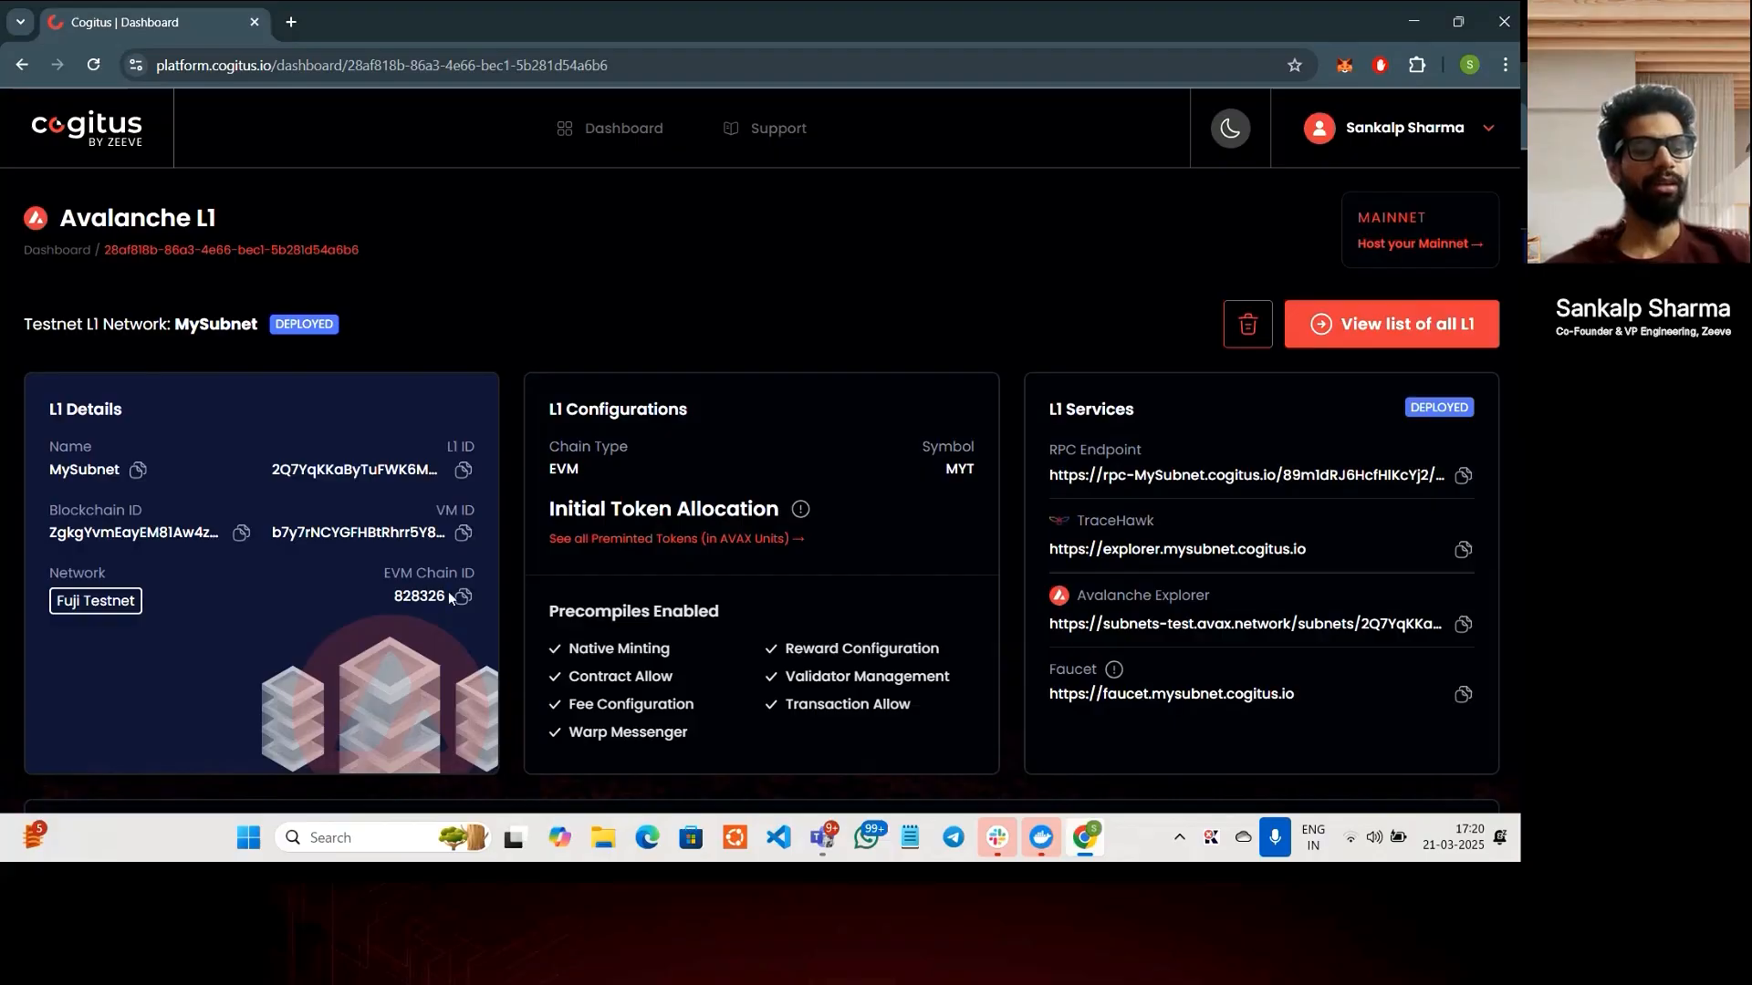
- Open the TraceHawk explorer URL from the L1 Services card in a background tab
scroll(422, 617, down, 1)
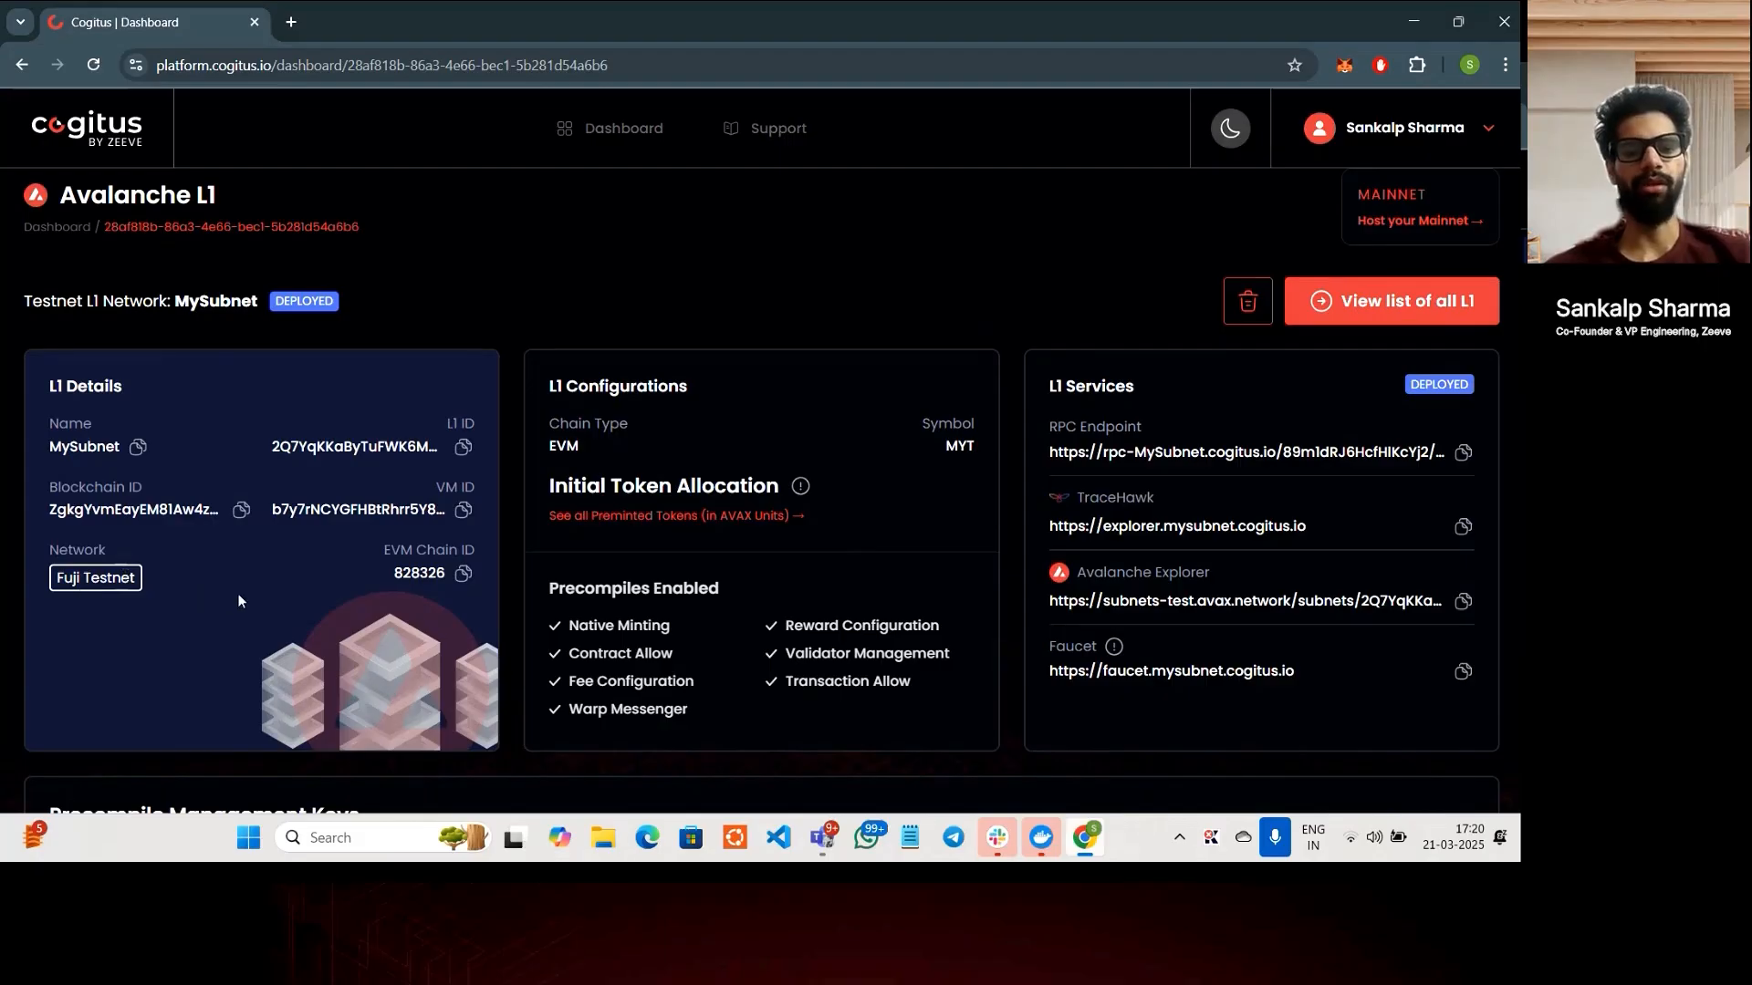
scroll(541, 661, down, 1)
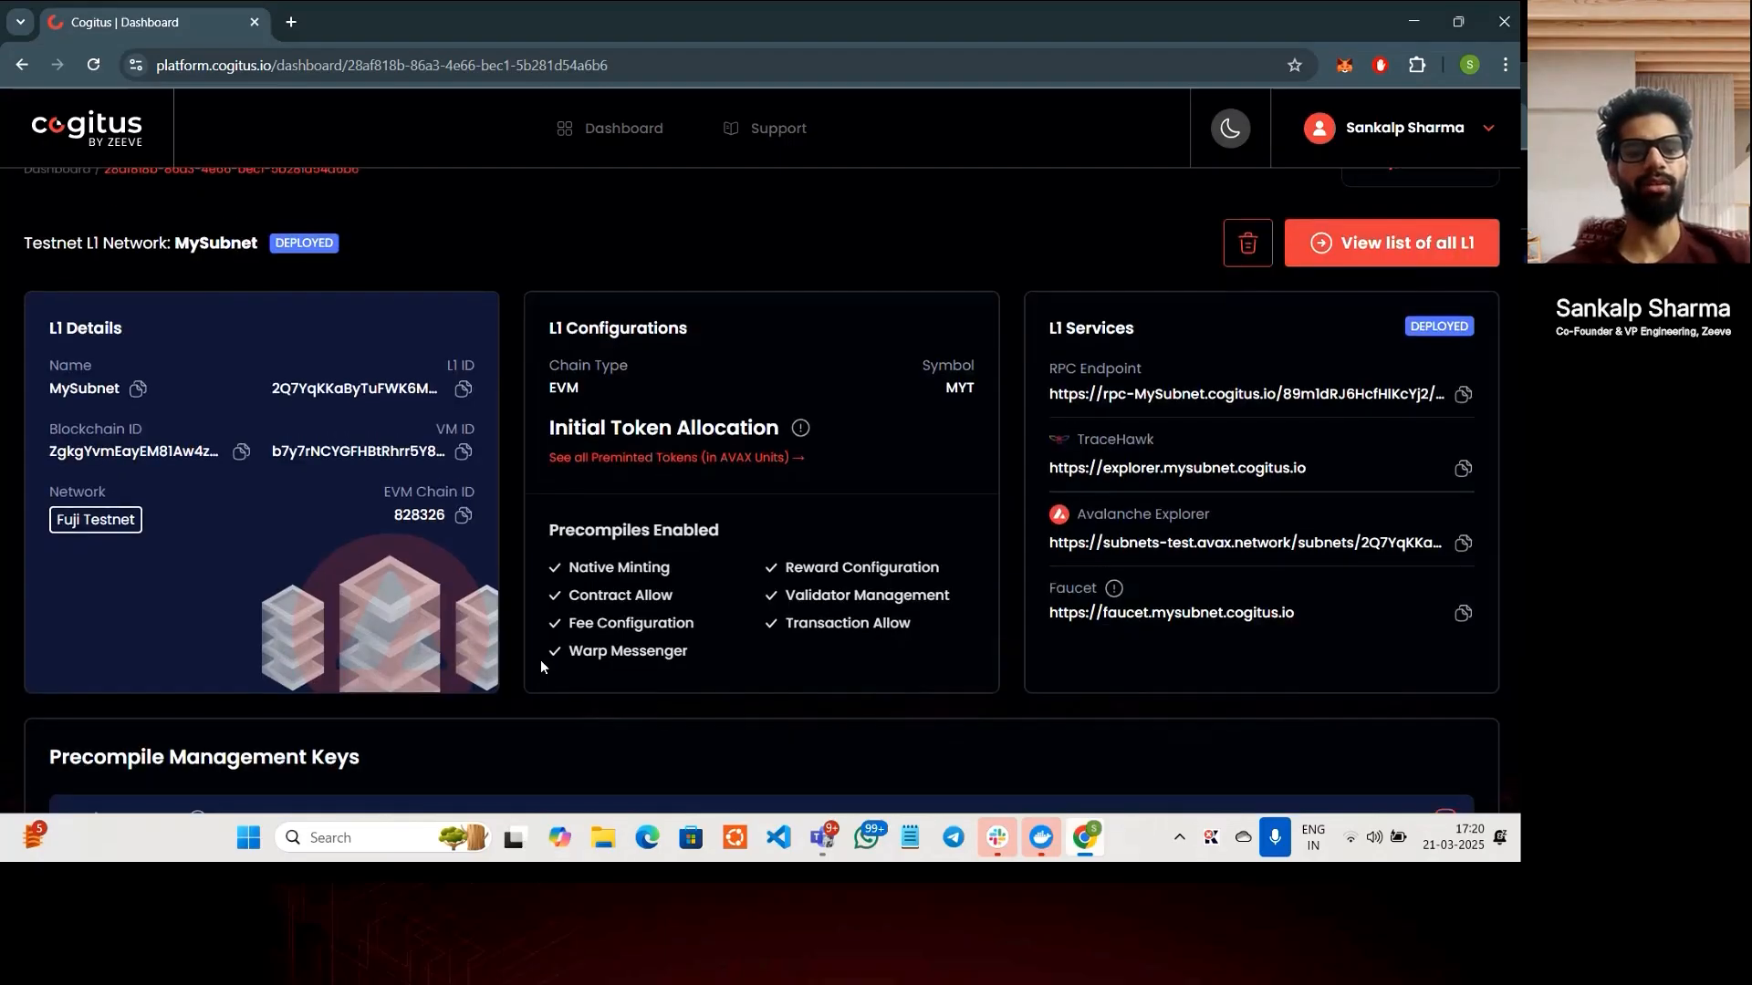
scroll(541, 663, down, 1)
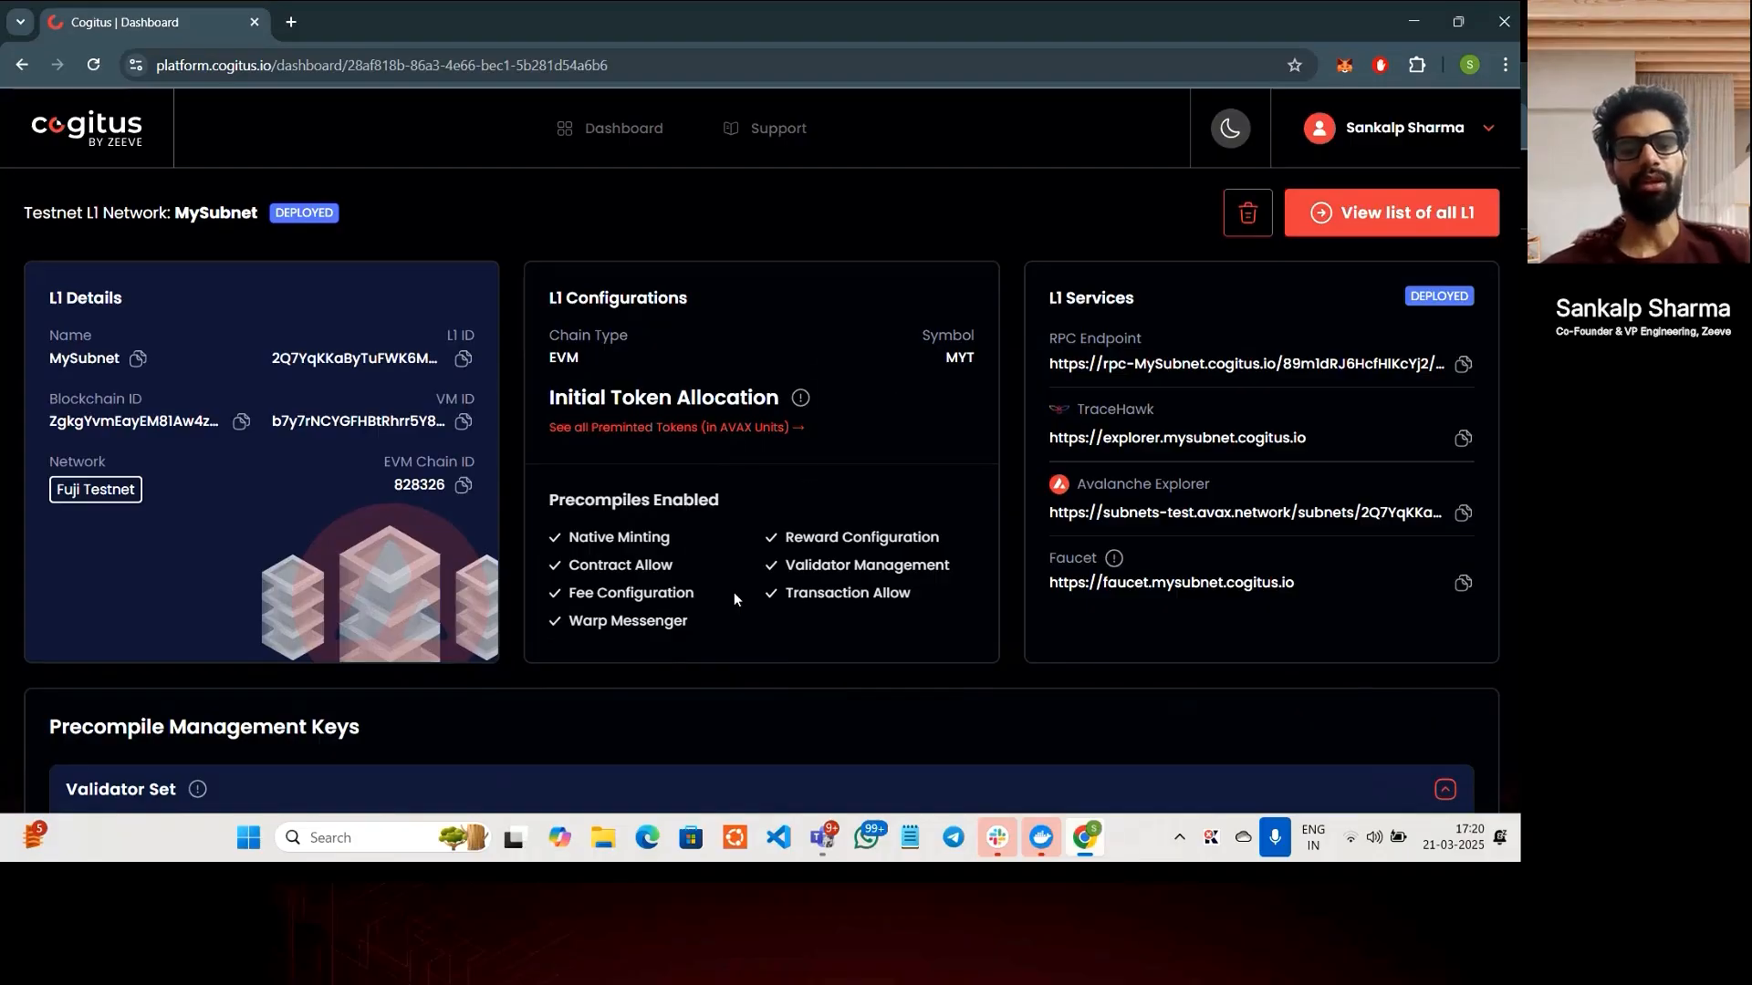
scroll(1005, 642, down, 2)
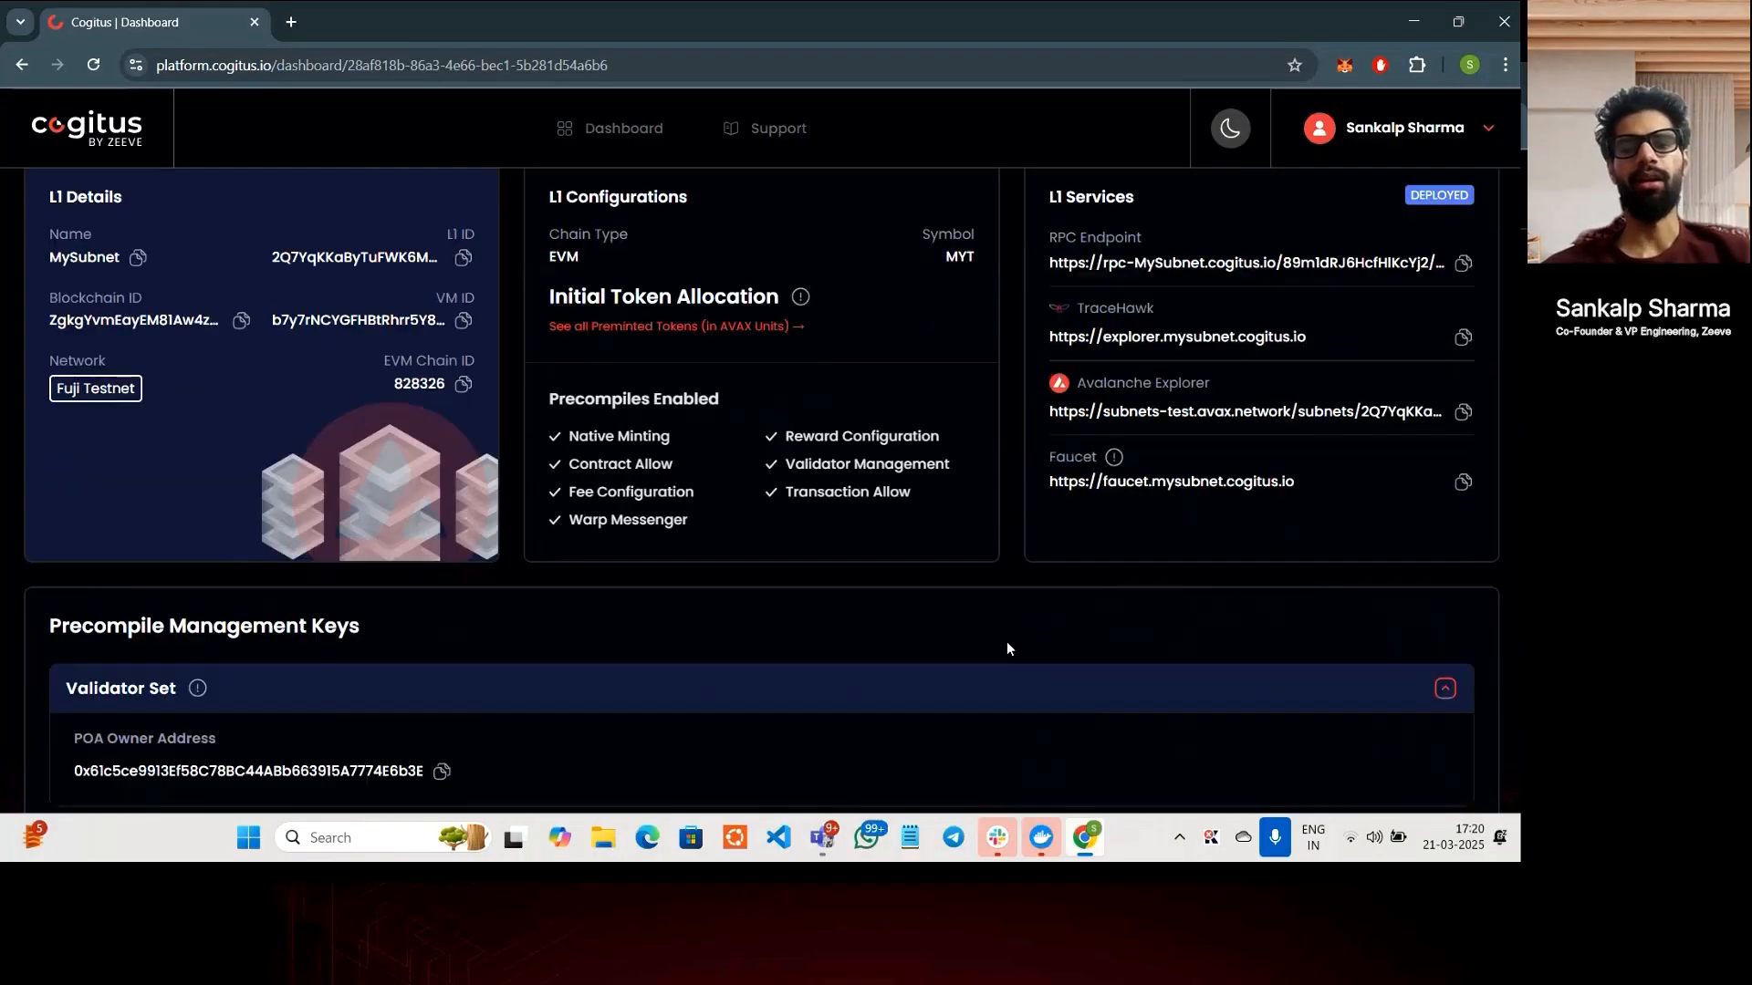
scroll(1005, 642, up, 1)
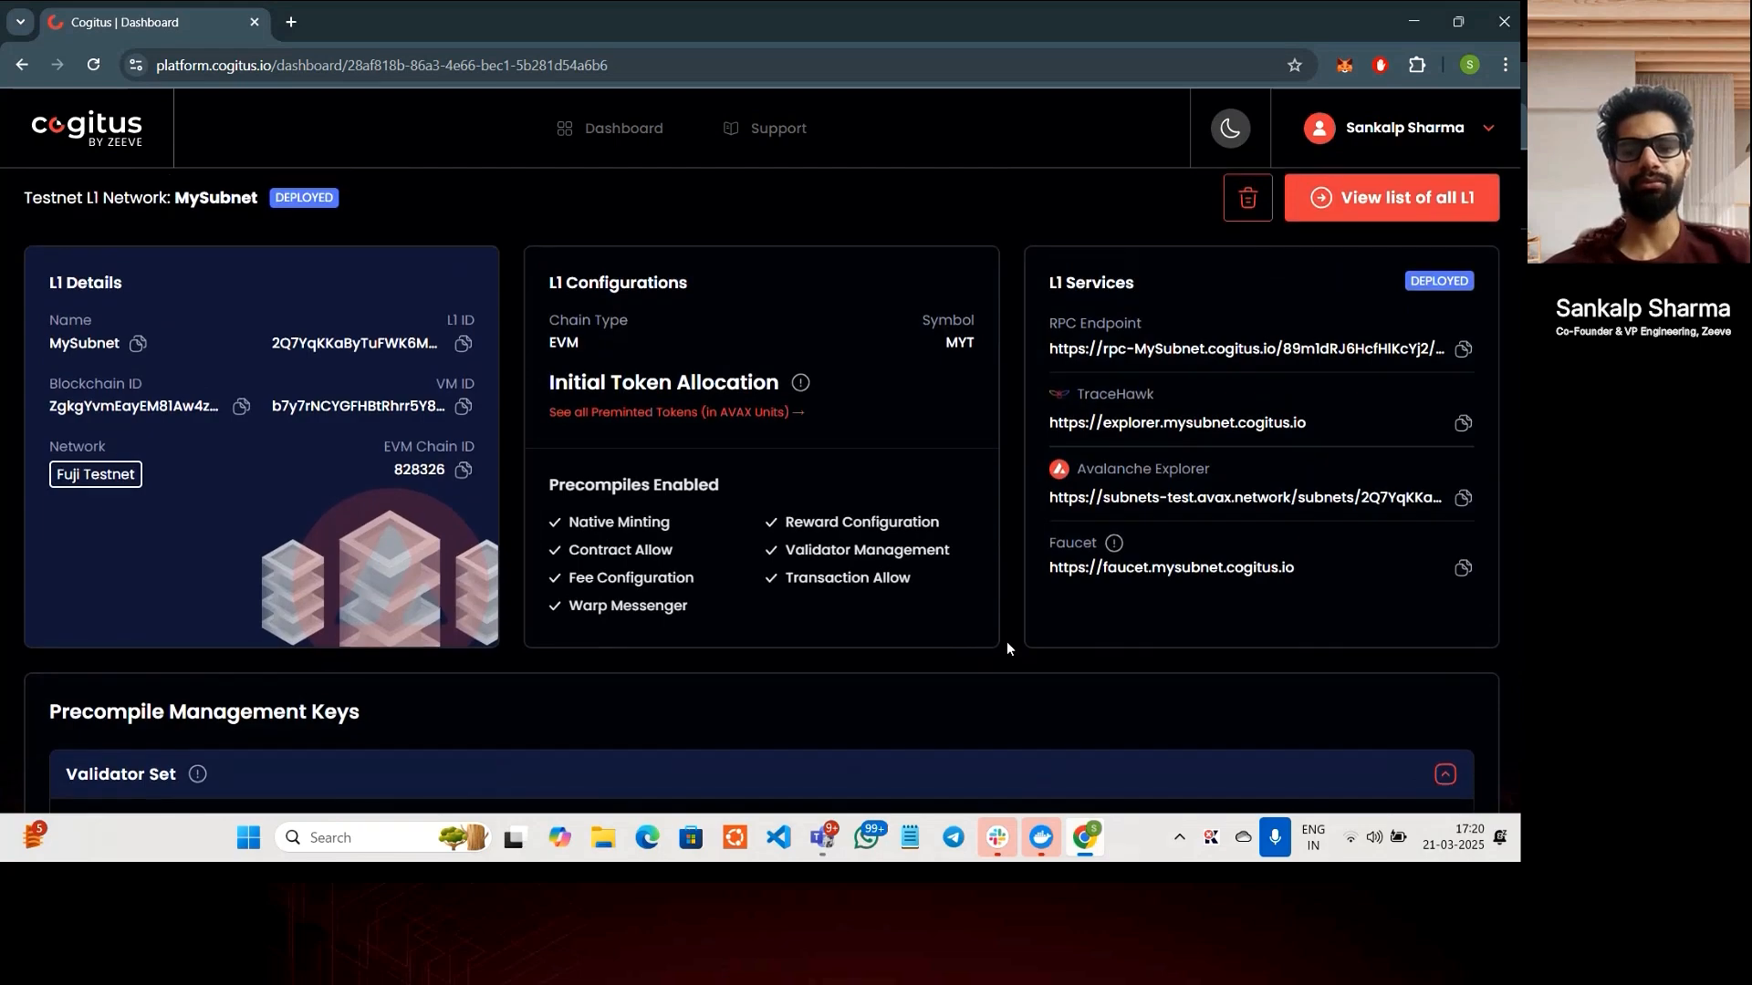
scroll(1008, 648, down, 1)
scroll(1007, 649, up, 2)
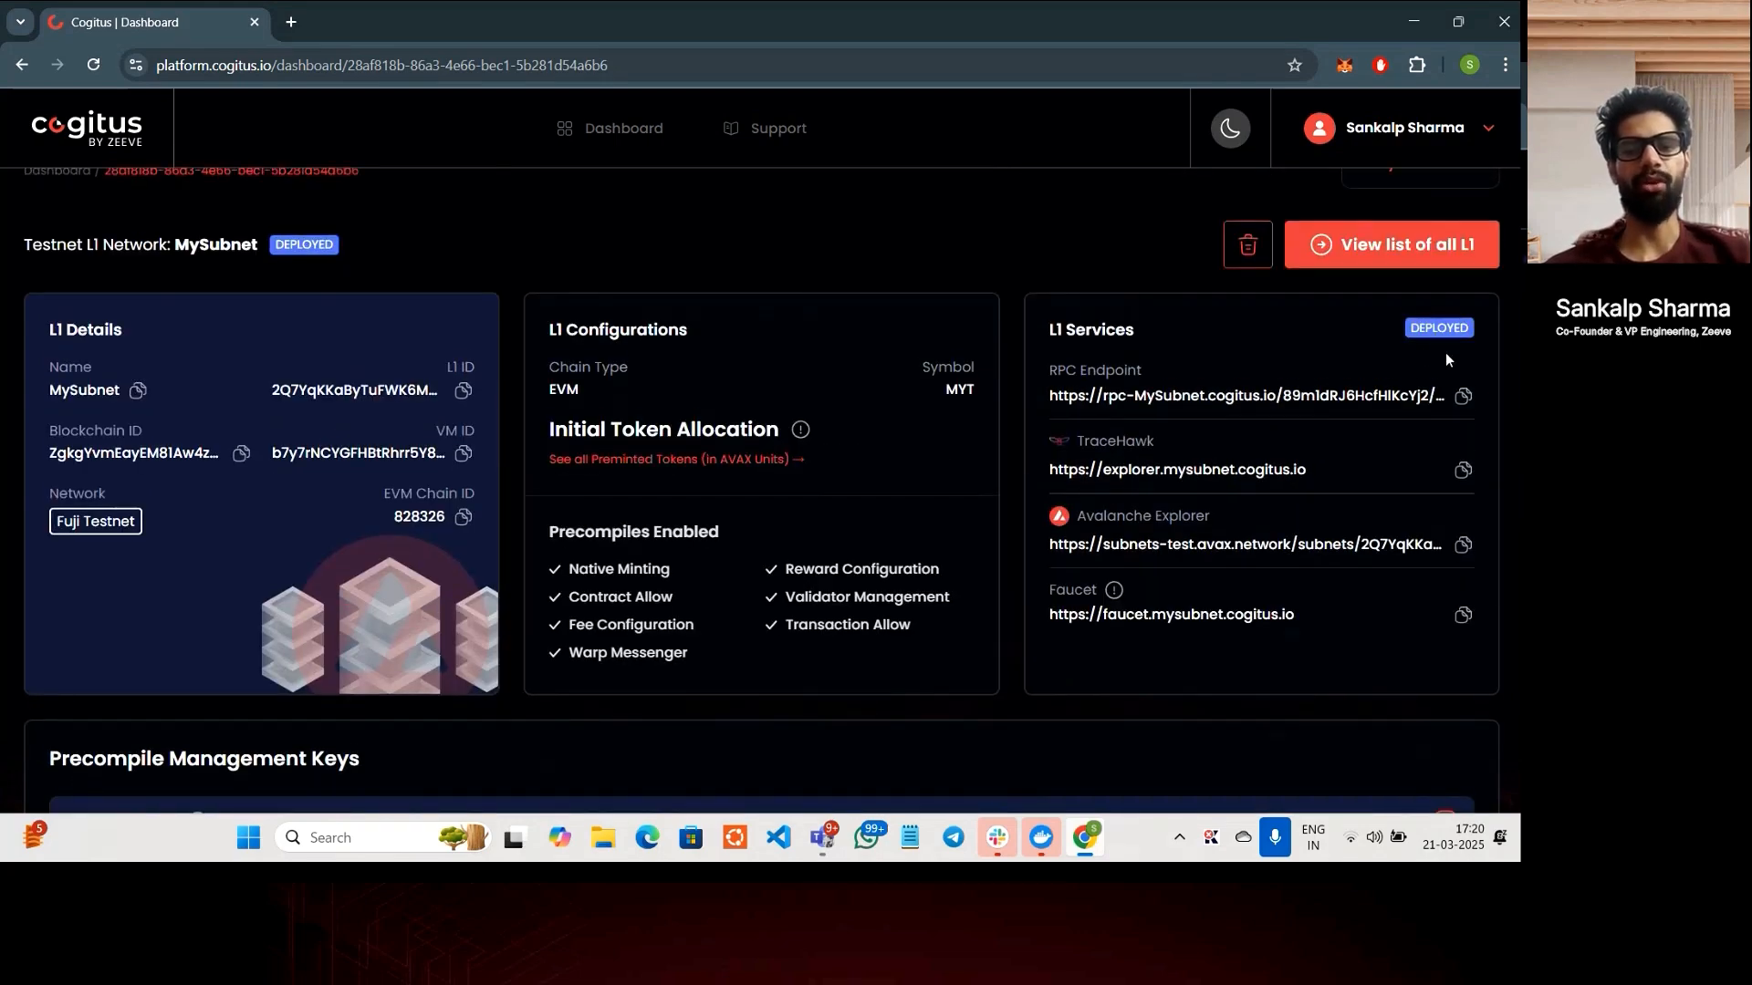
scroll(1446, 354, down, 1)
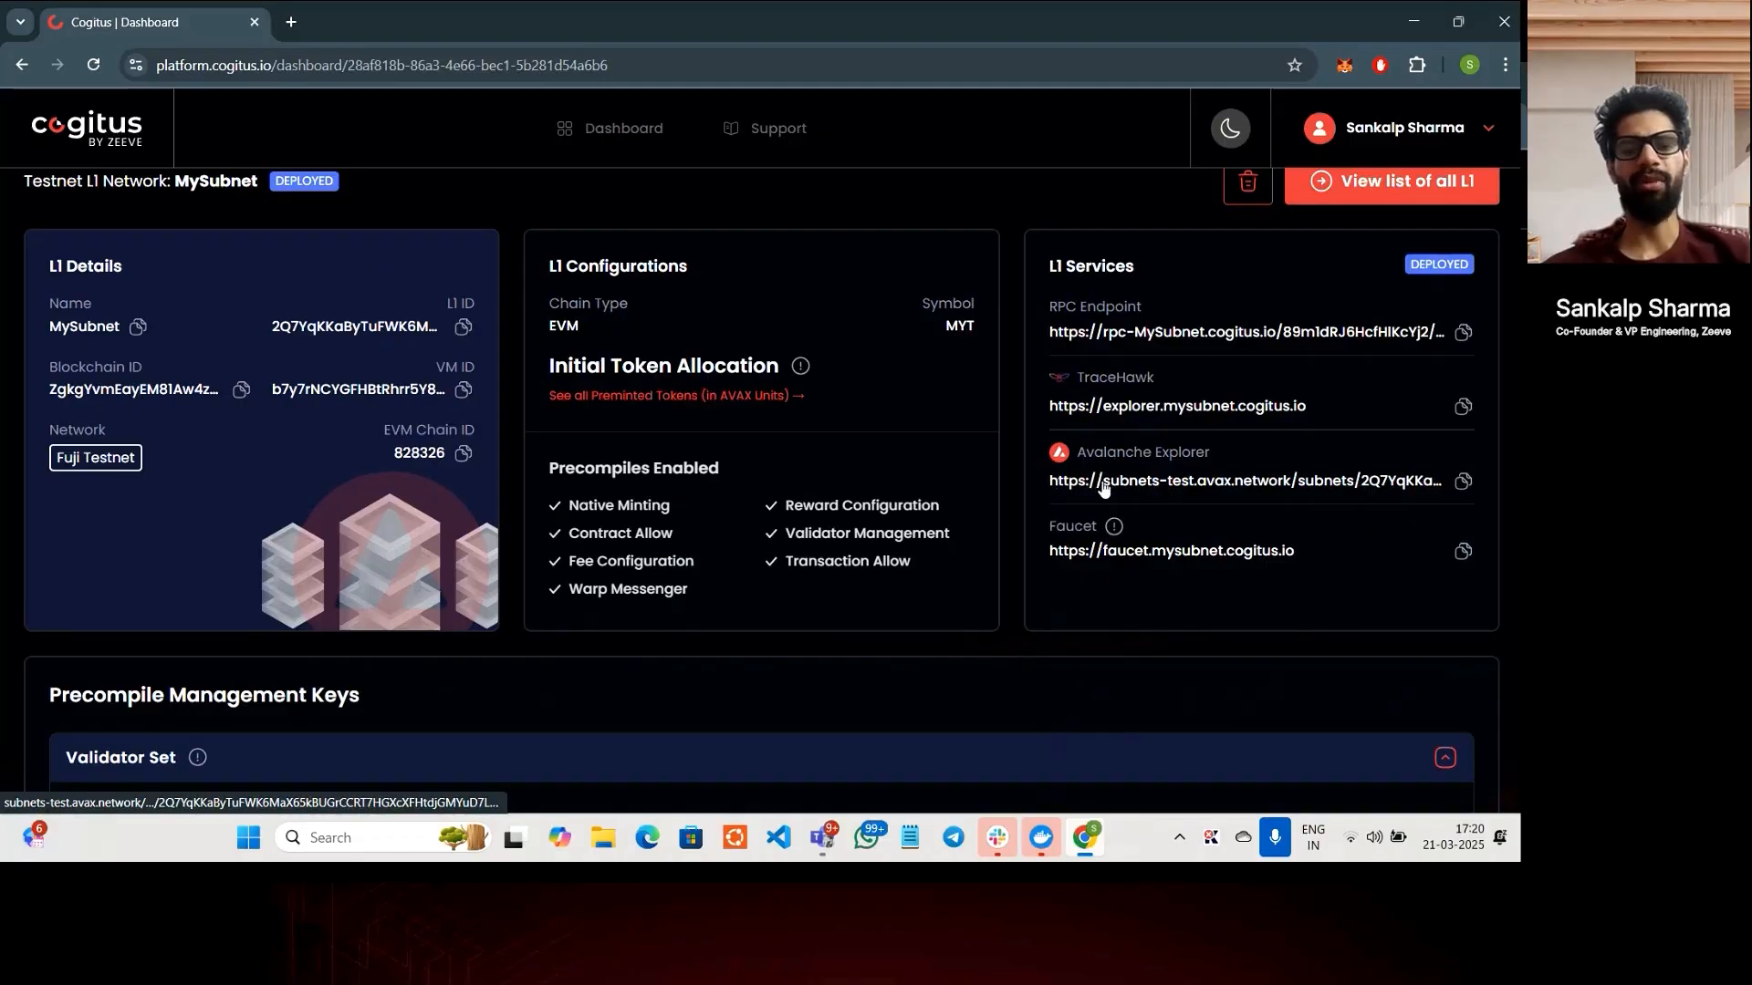
scroll(1103, 490, down, 1)
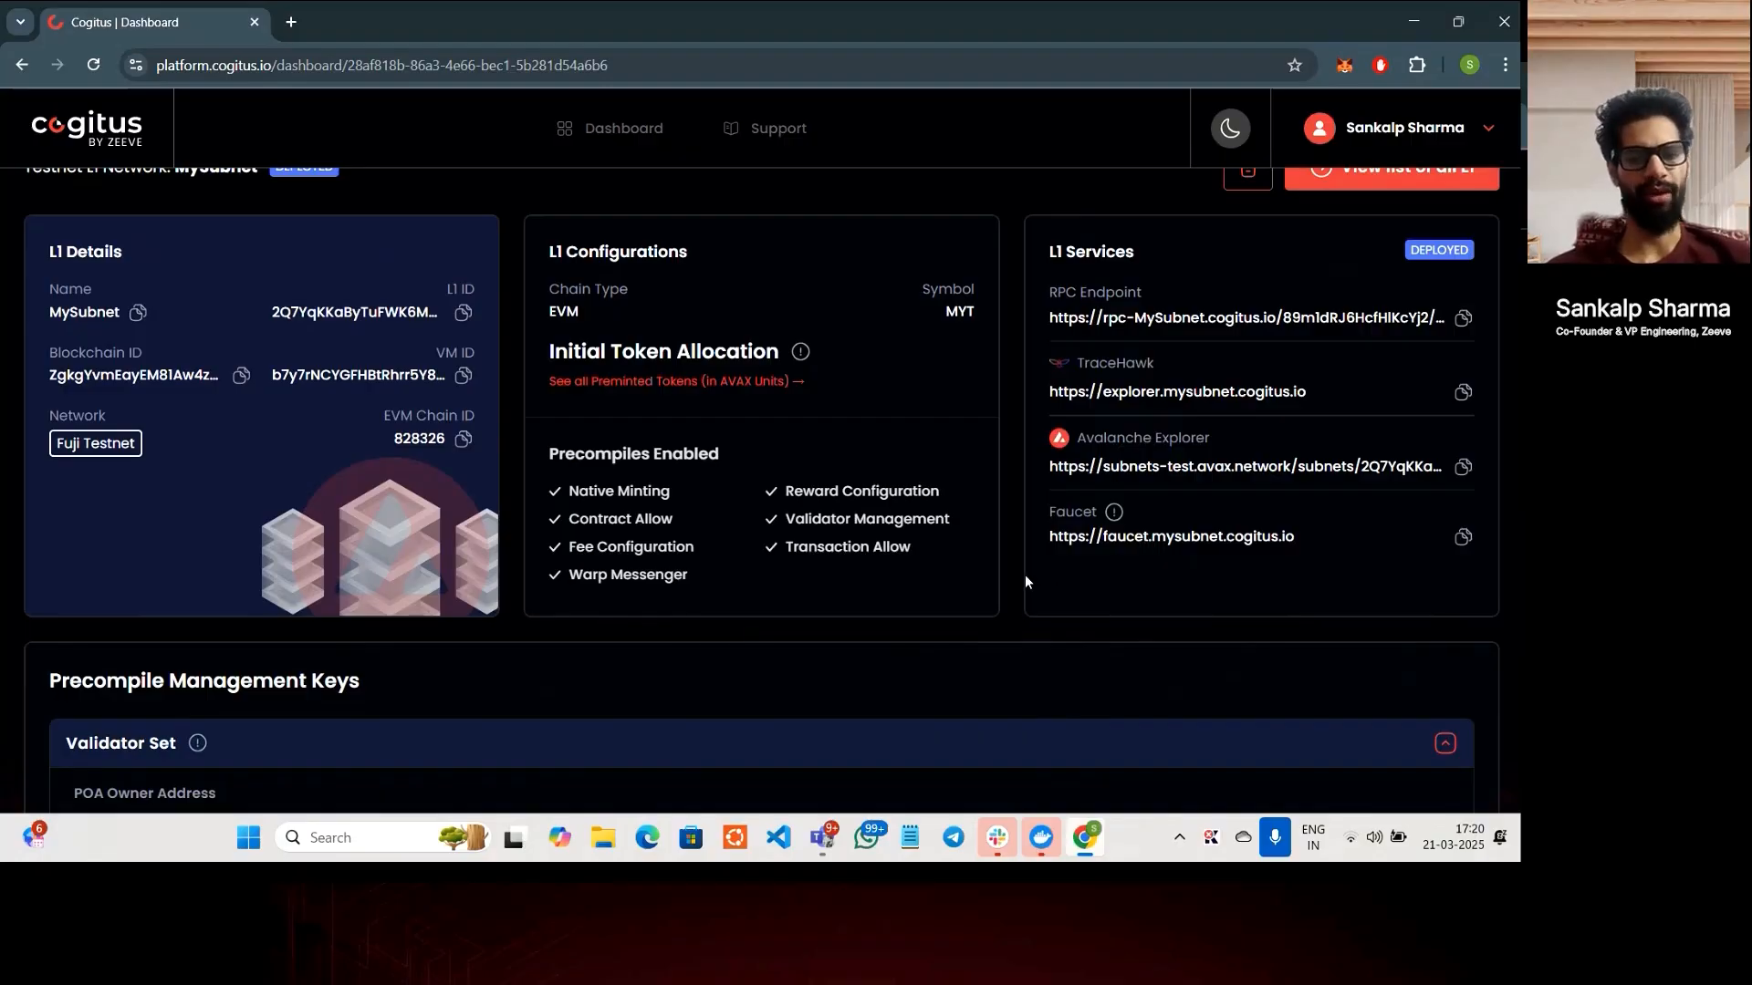
scroll(1025, 582, up, 1)
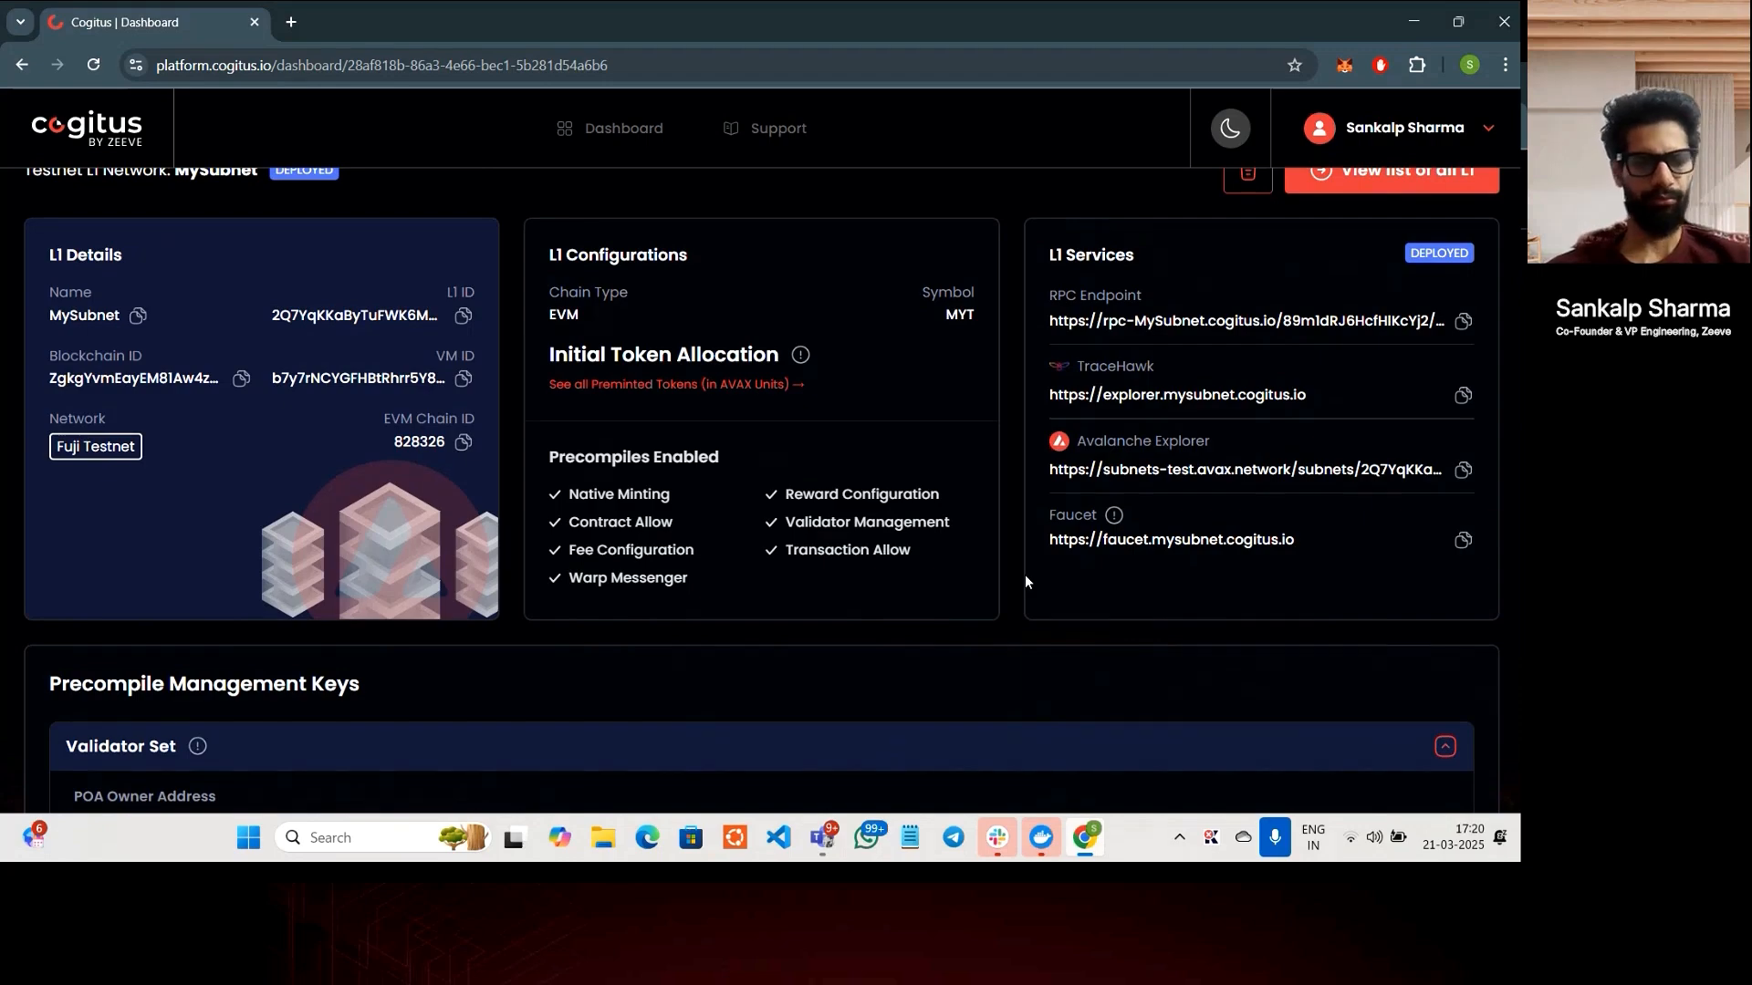
scroll(1026, 578, down, 1)
scroll(1026, 579, up, 1)
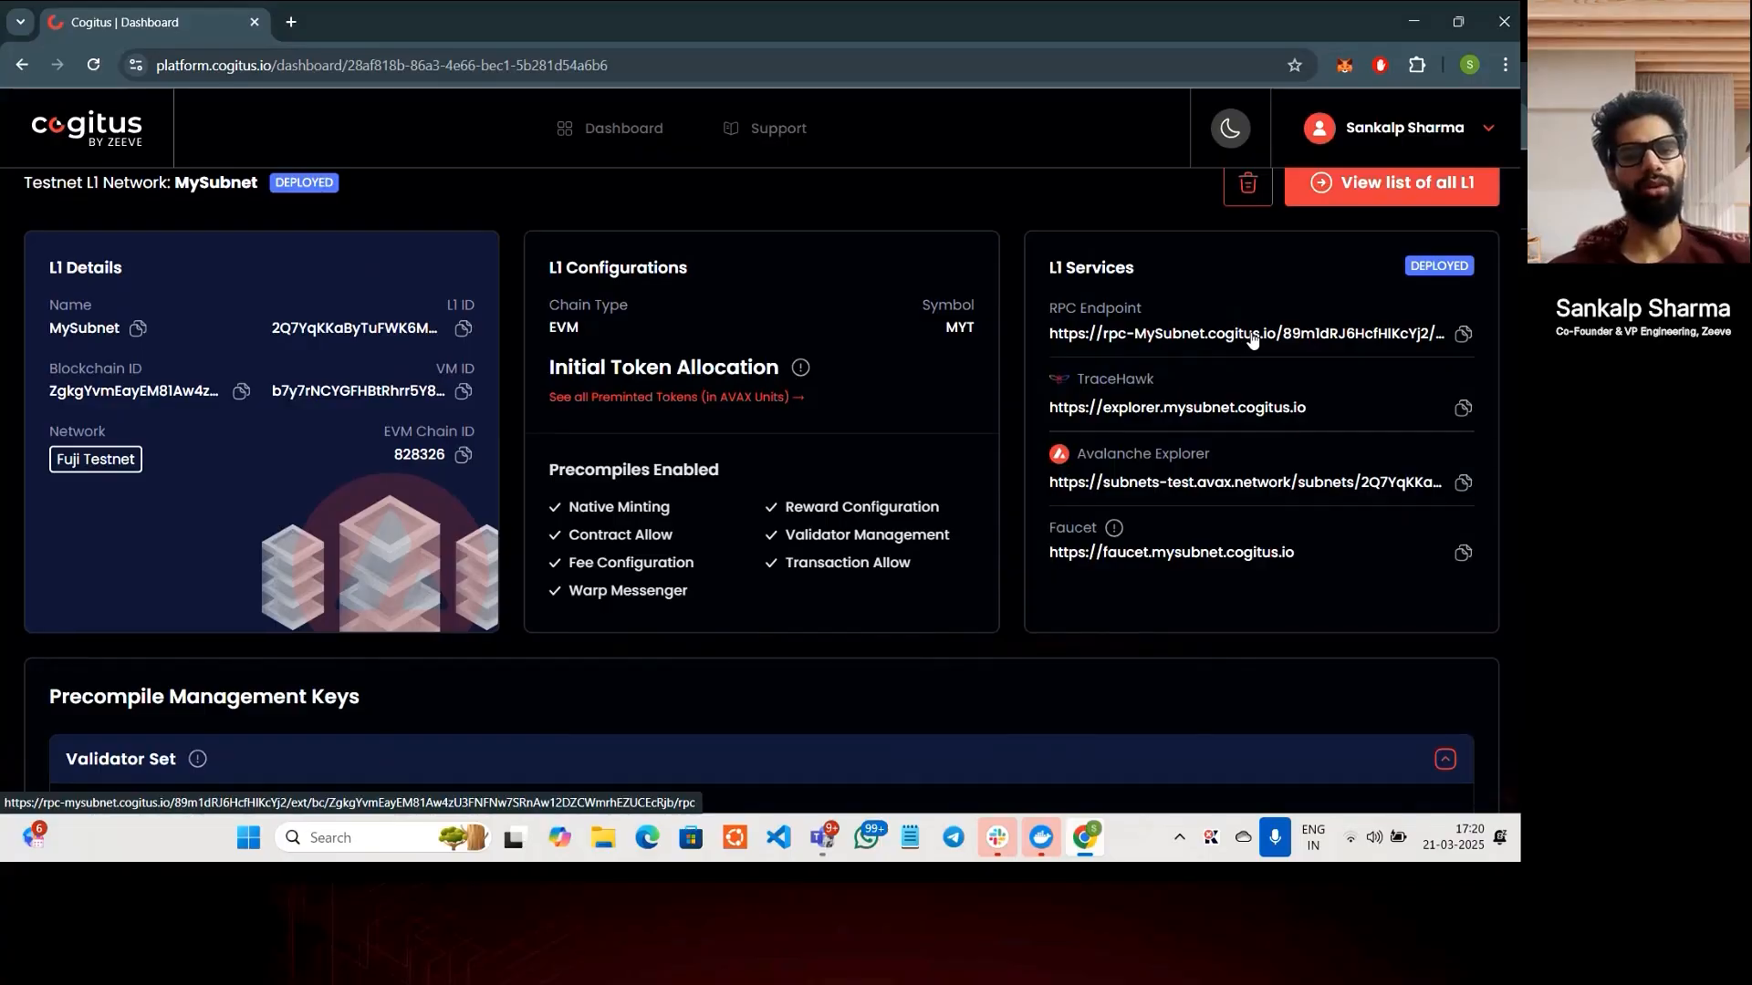
middle_click(1180, 409)
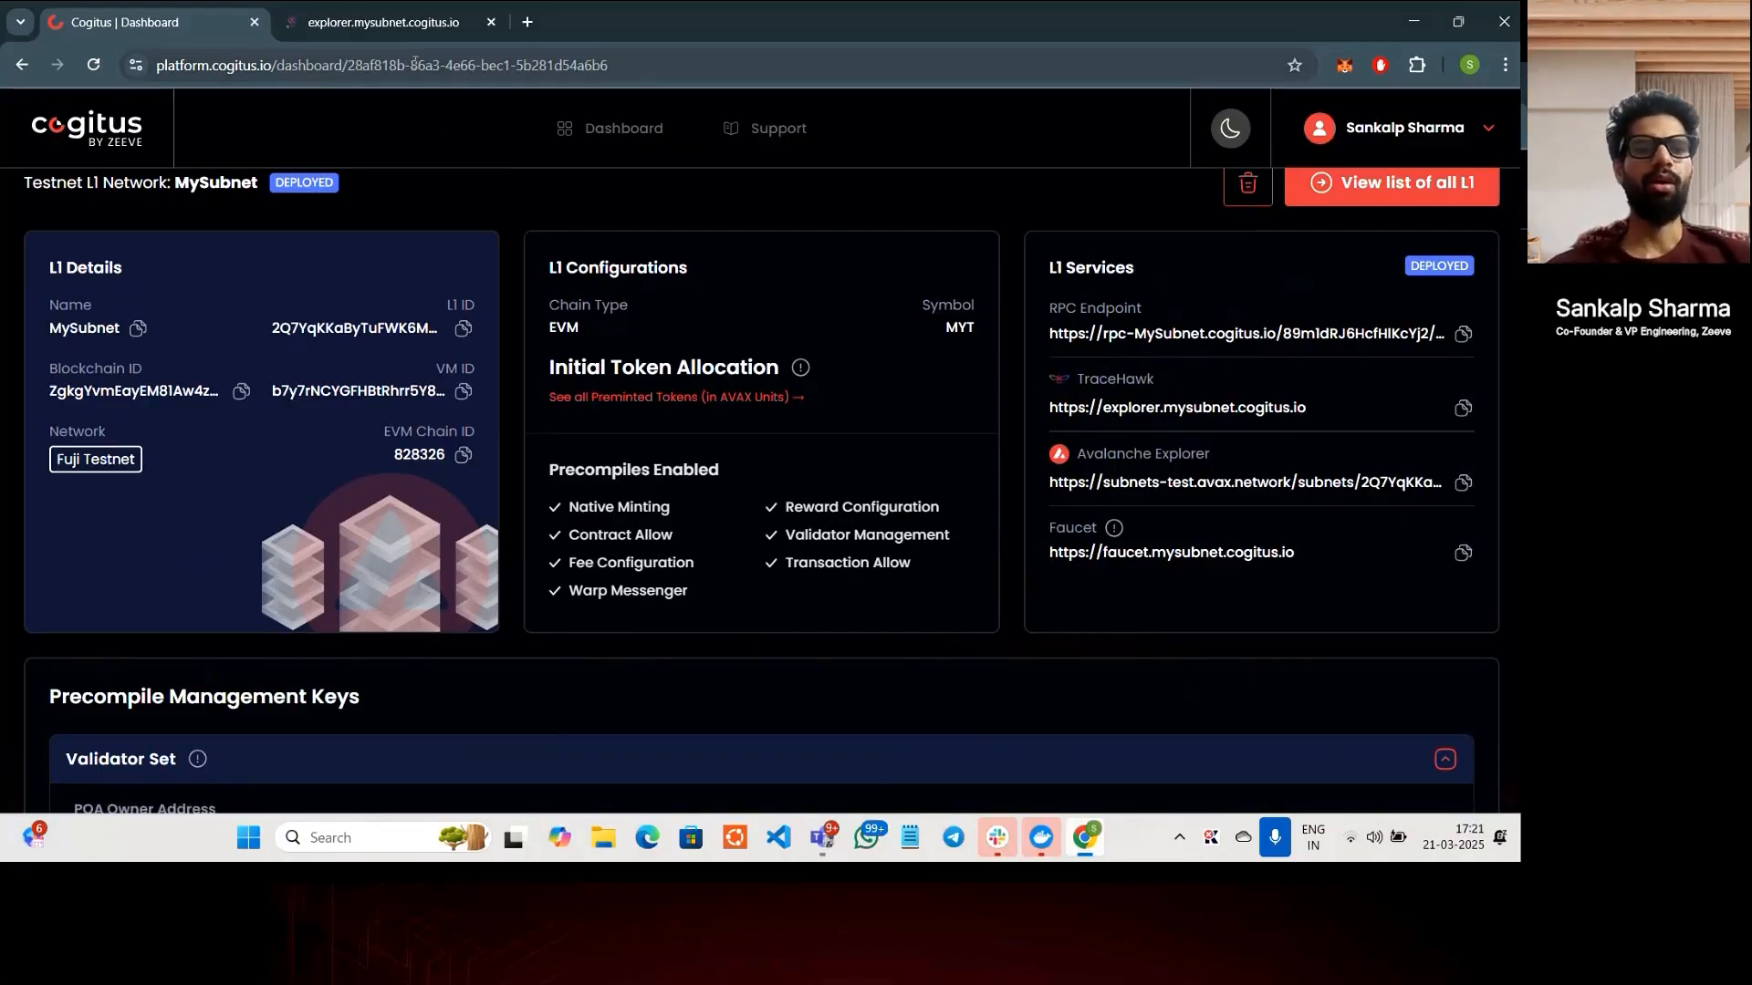
- View the explorer.mysubnet.cogitus.io explorer: 1 block, 0 transactions, 1 wallet, 21.88 GWEI gas
click(406, 22)
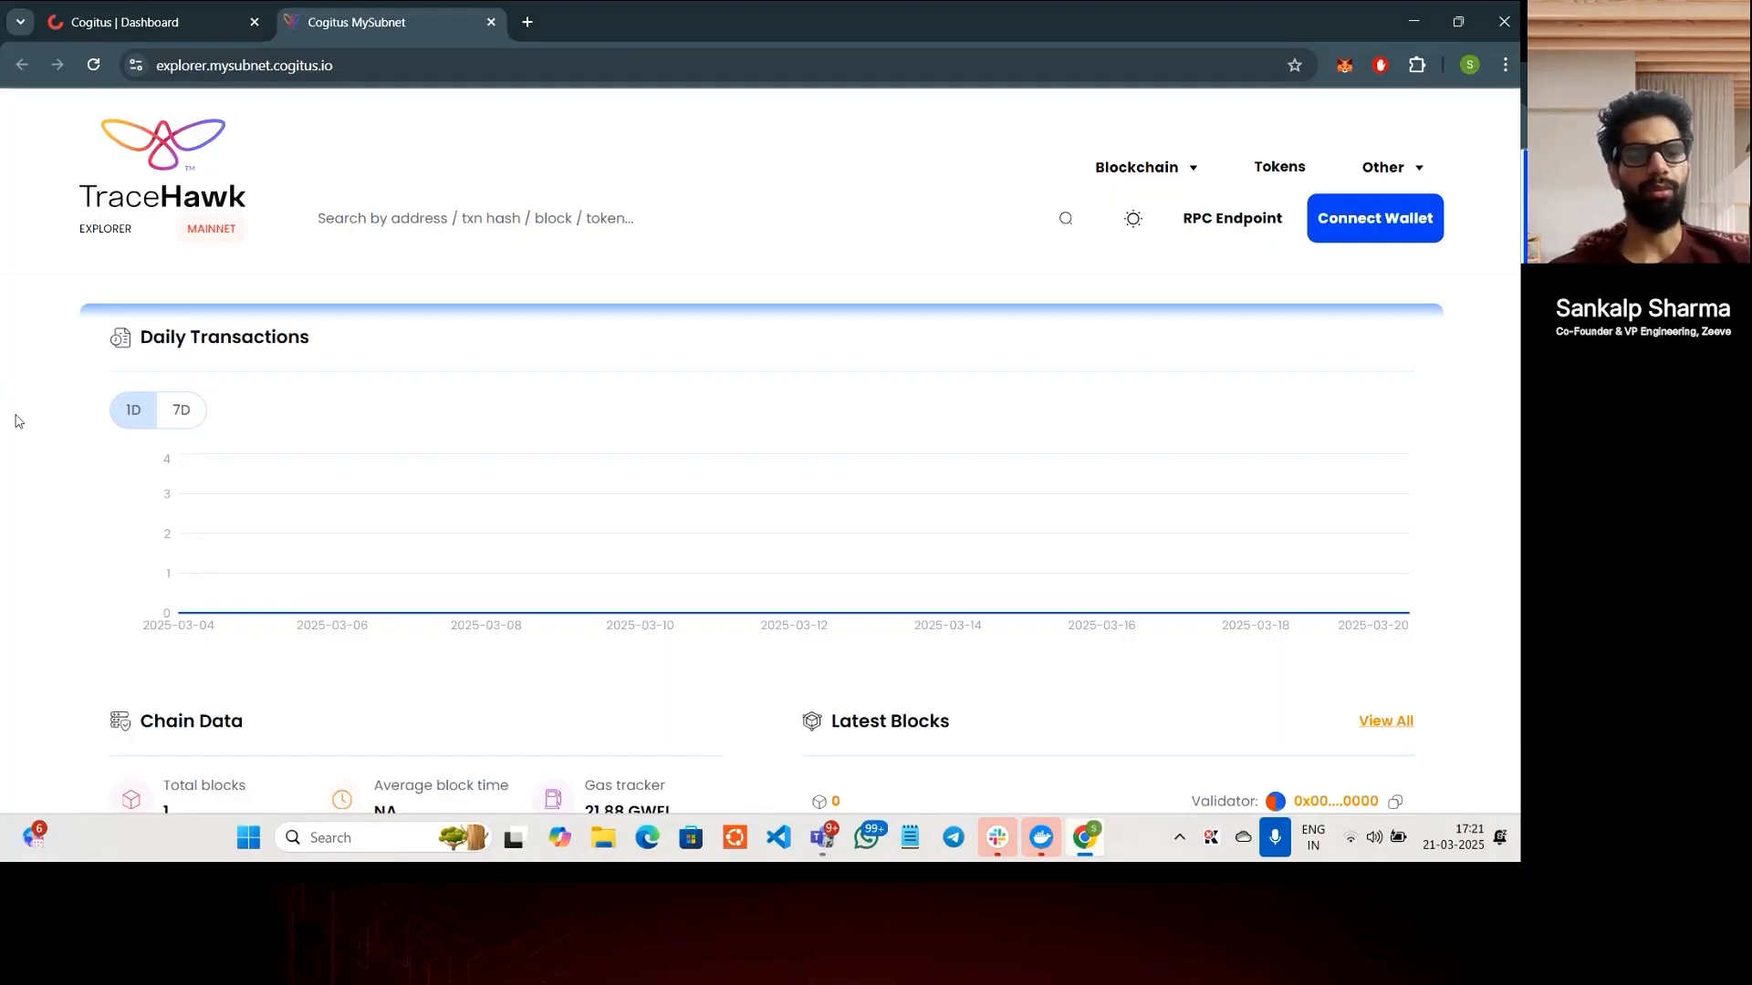
scroll(19, 421, down, 1)
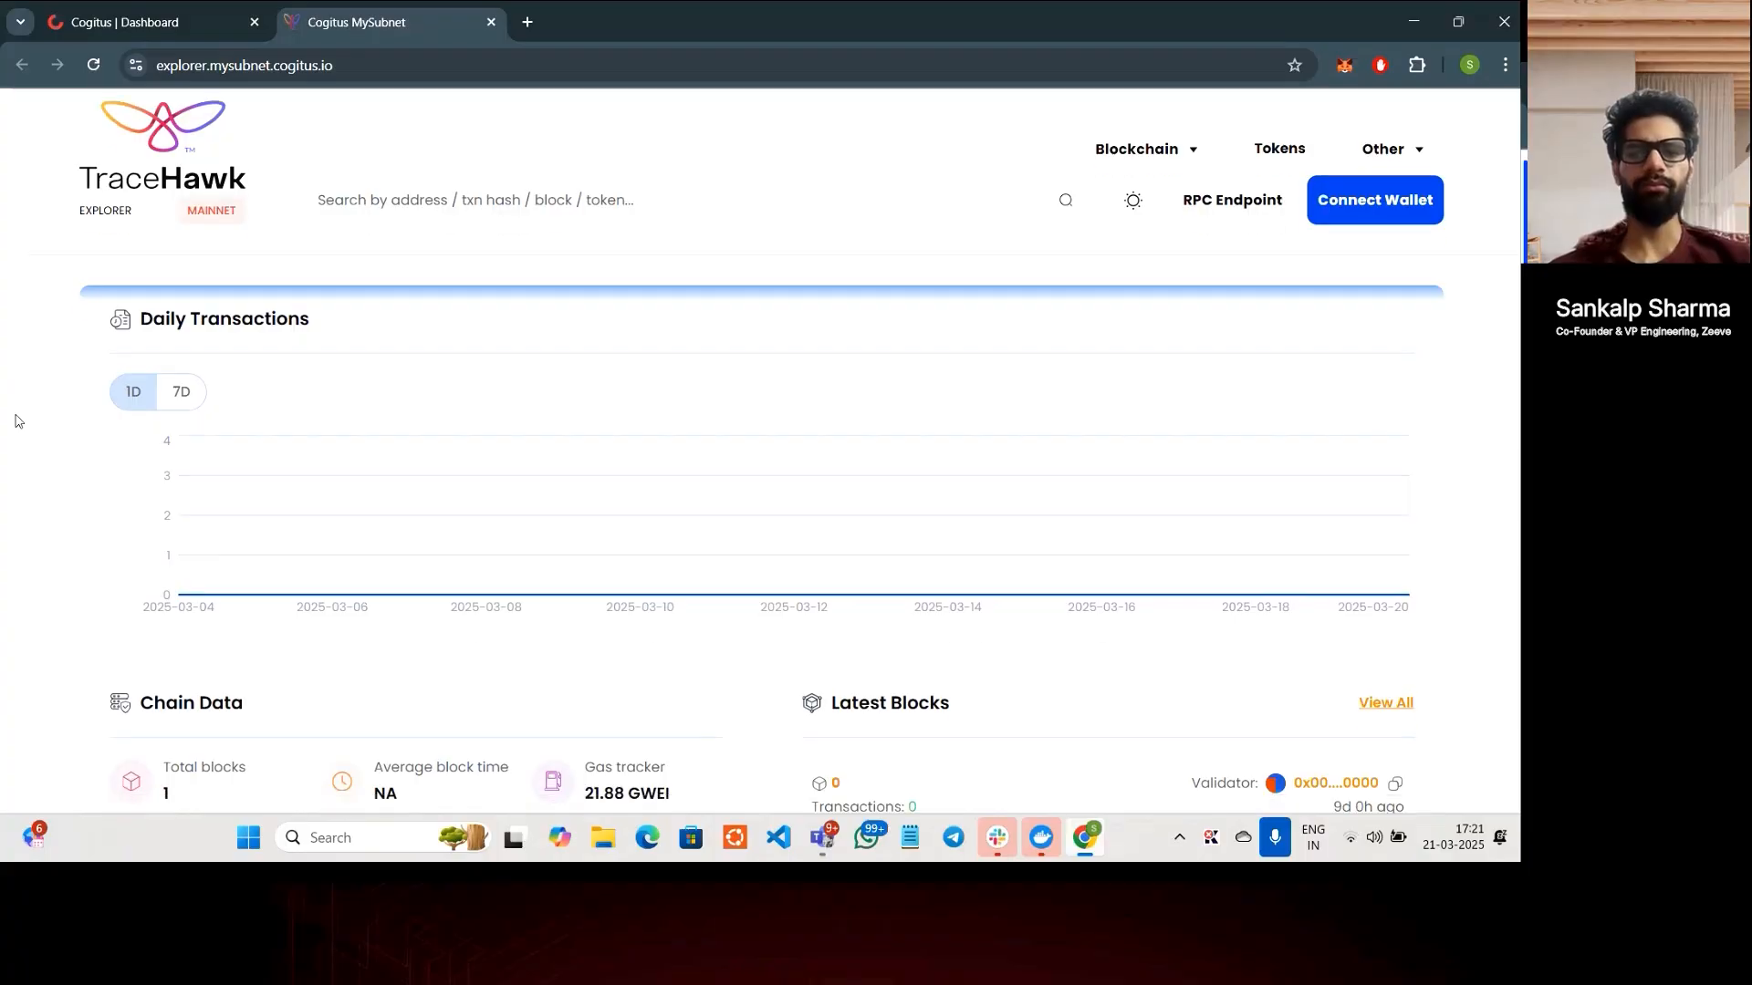
scroll(18, 422, up, 1)
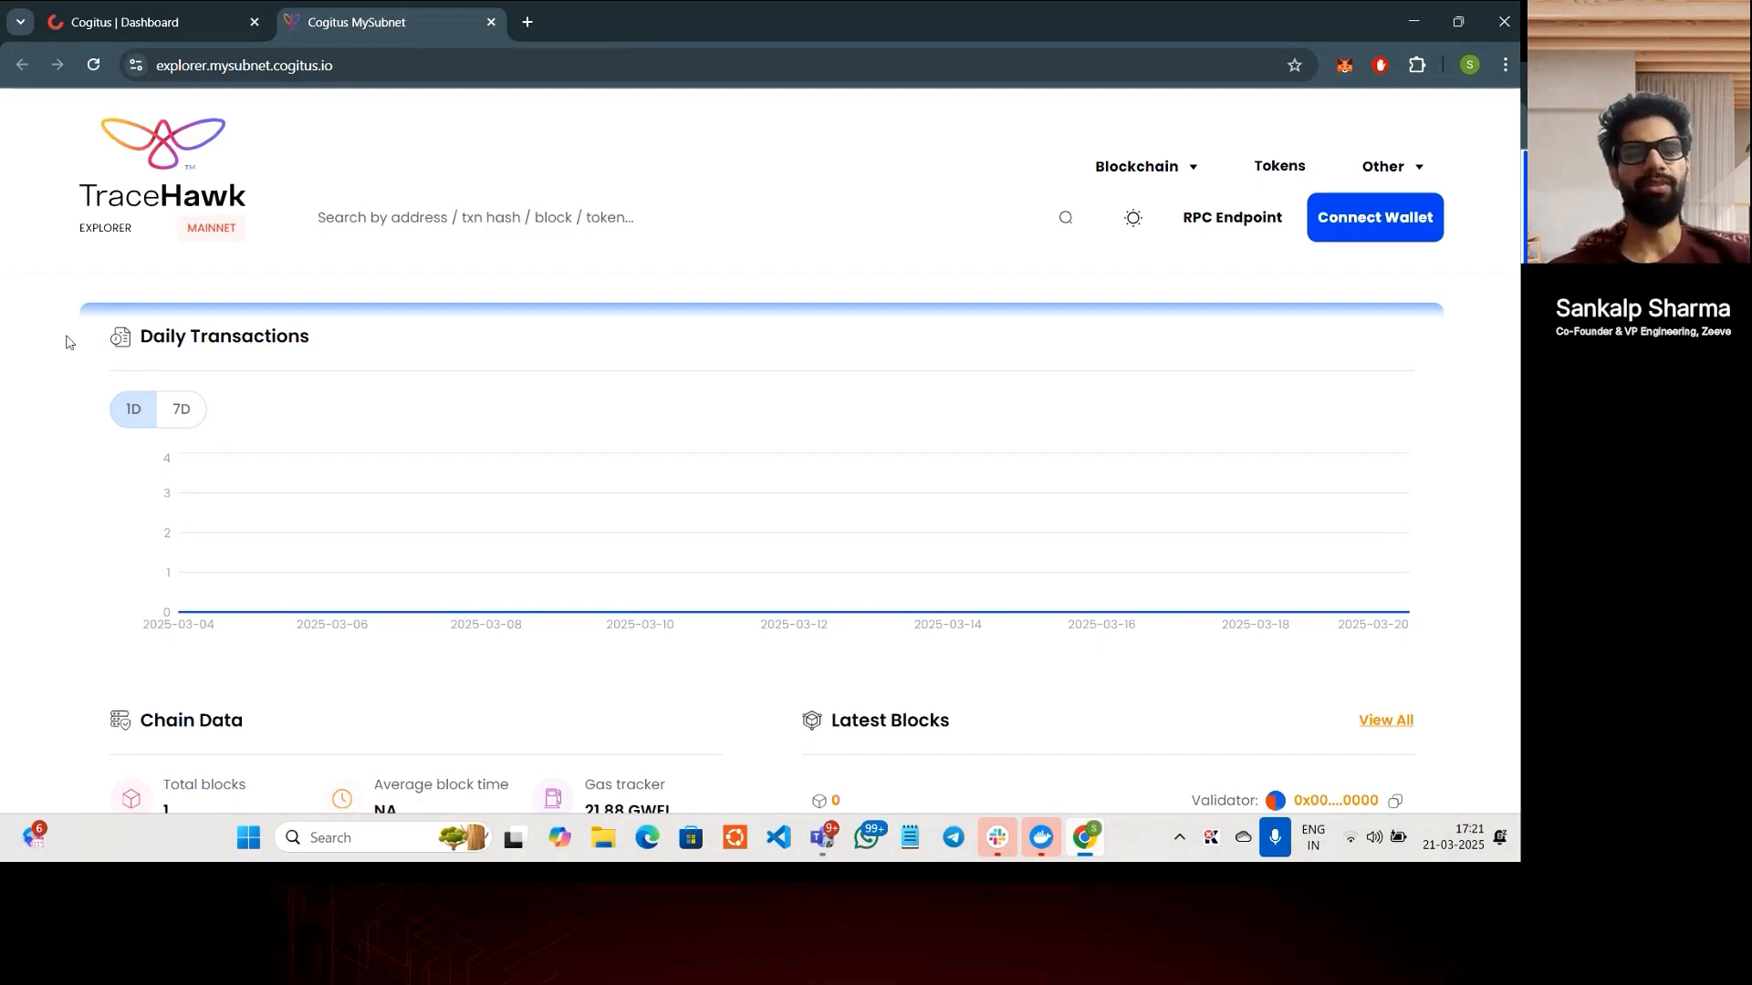
scroll(71, 343, down, 1)
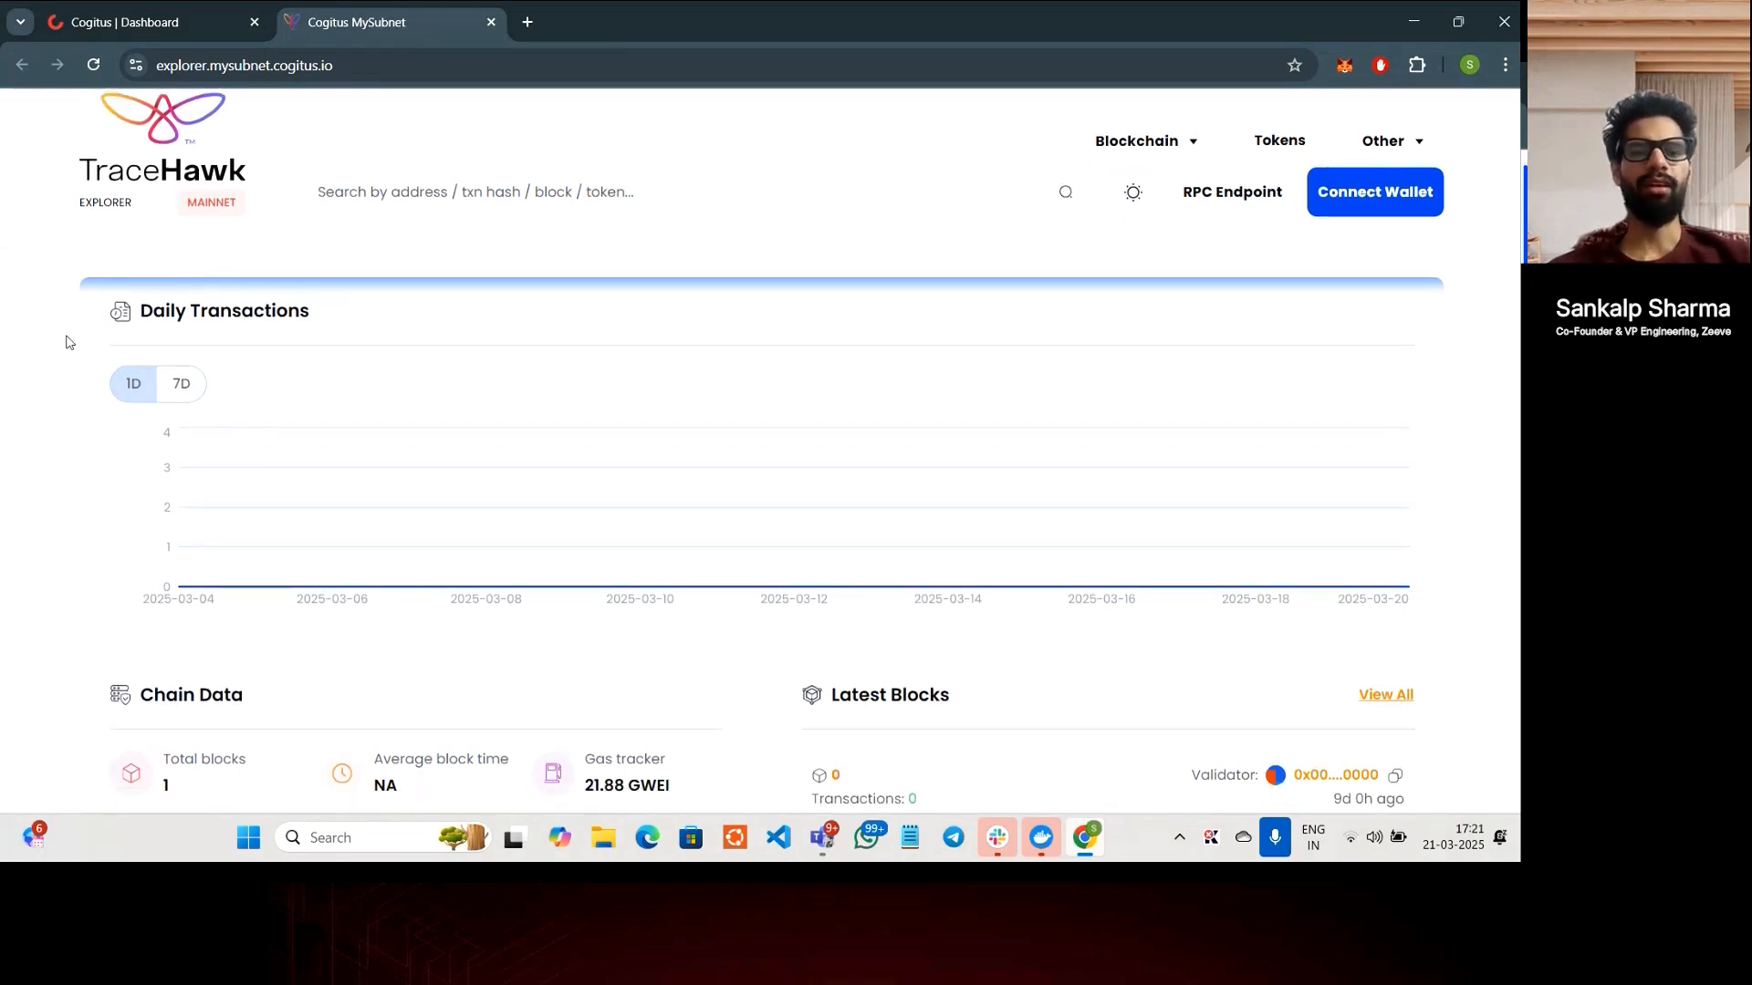
scroll(70, 343, up, 1)
scroll(68, 342, down, 1)
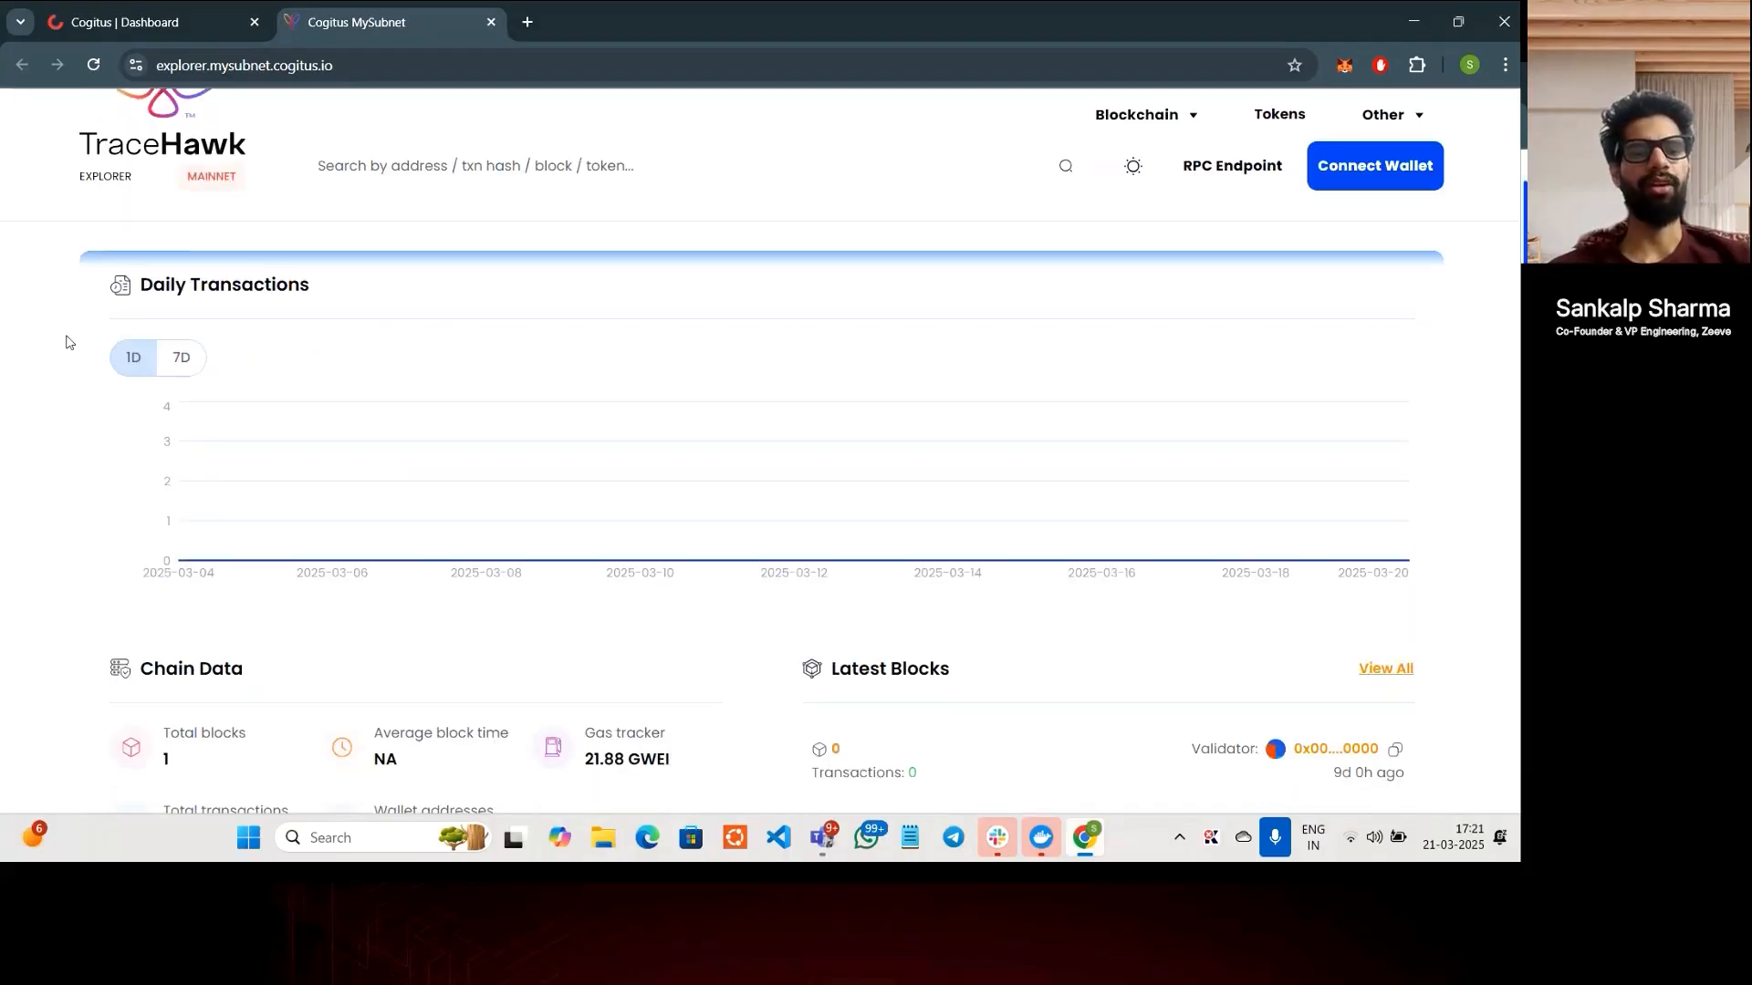
scroll(66, 342, down, 2)
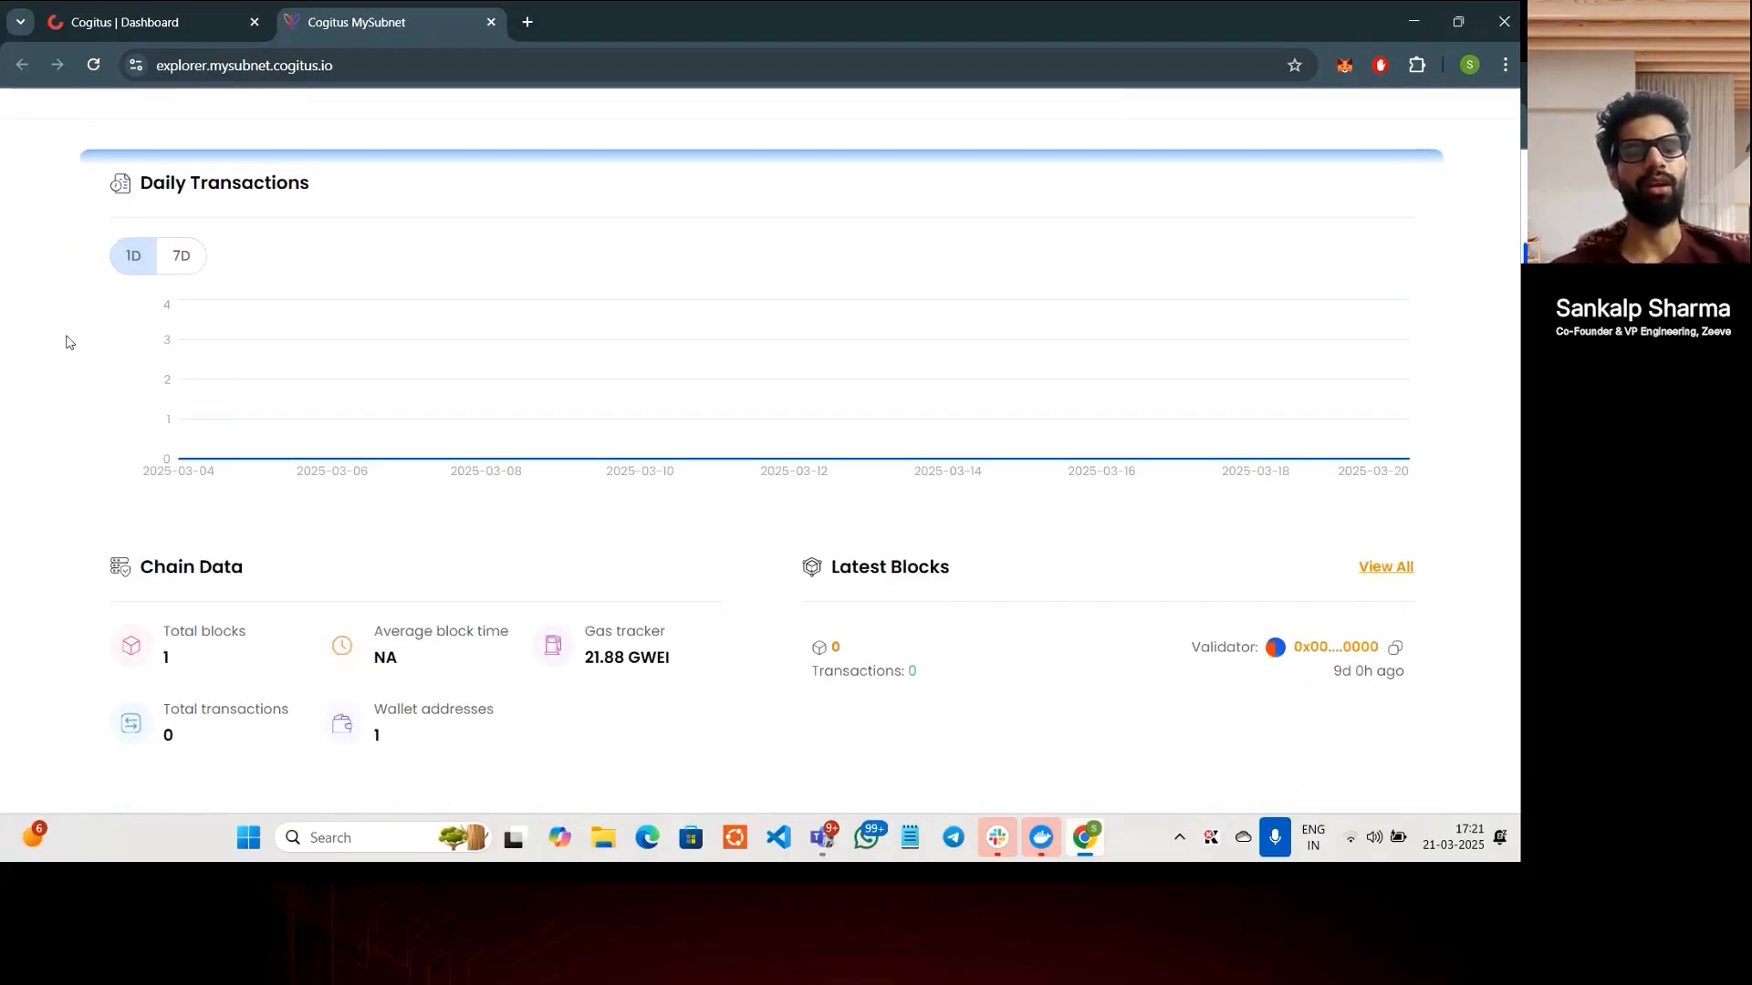
scroll(65, 342, up, 2)
scroll(66, 342, up, 1)
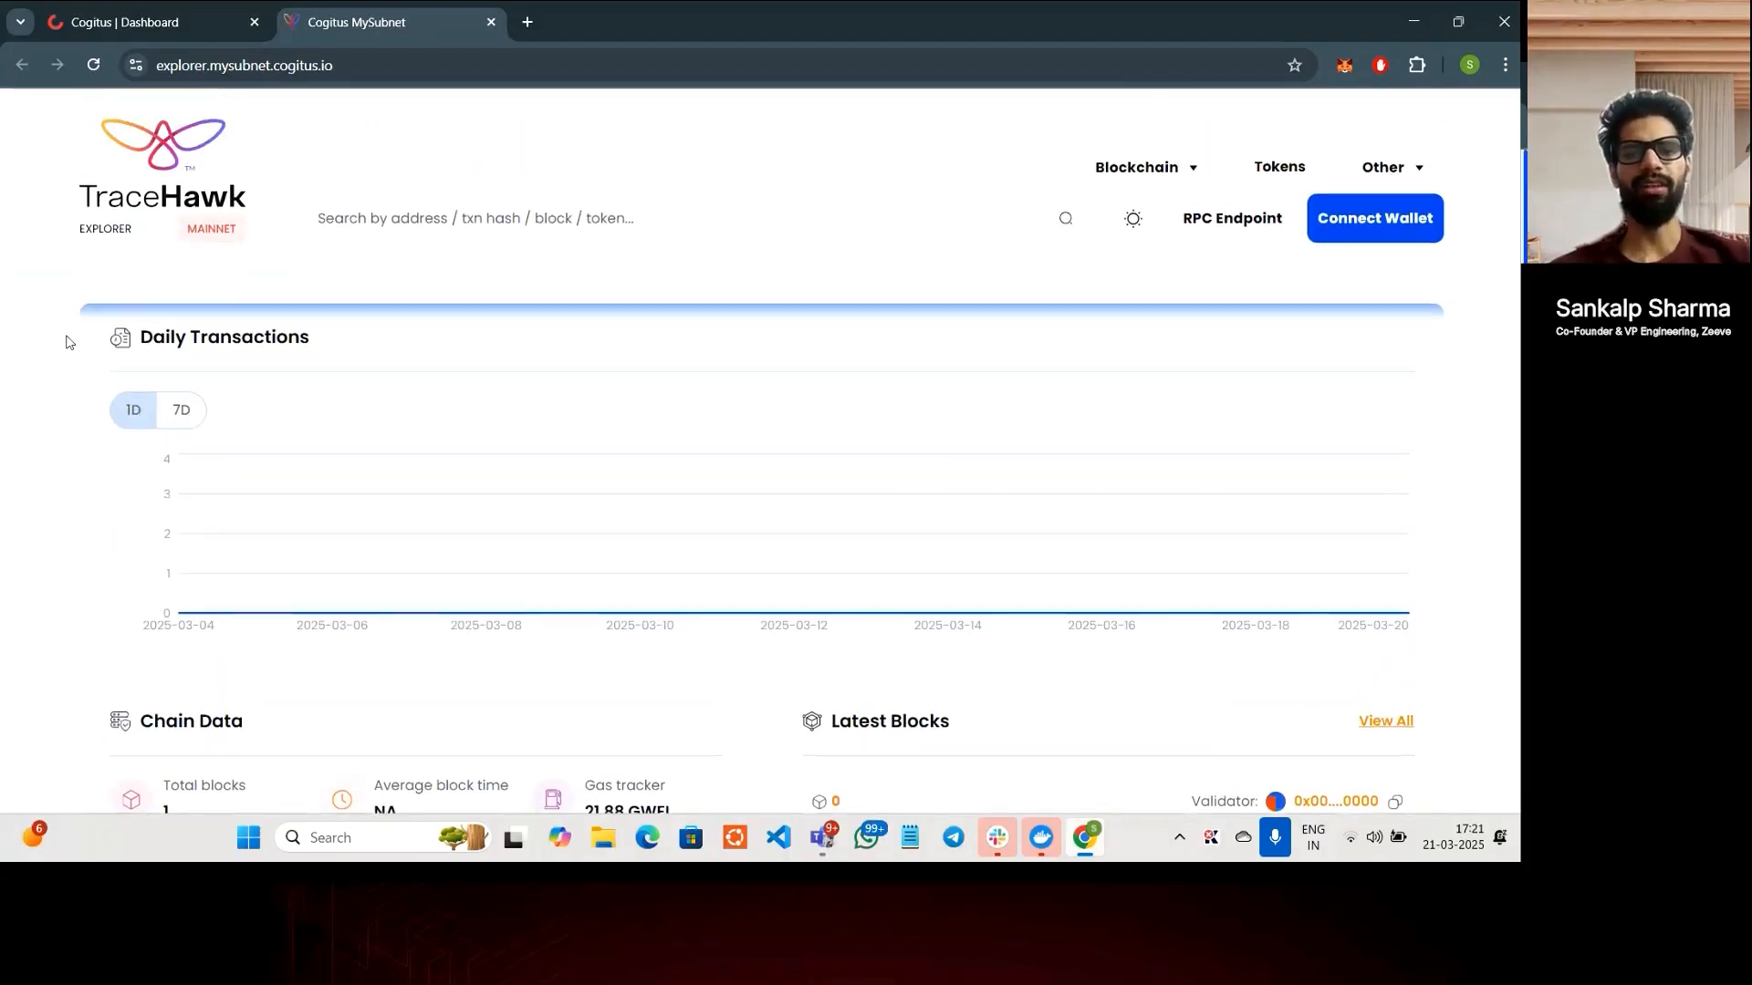
scroll(66, 342, down, 2)
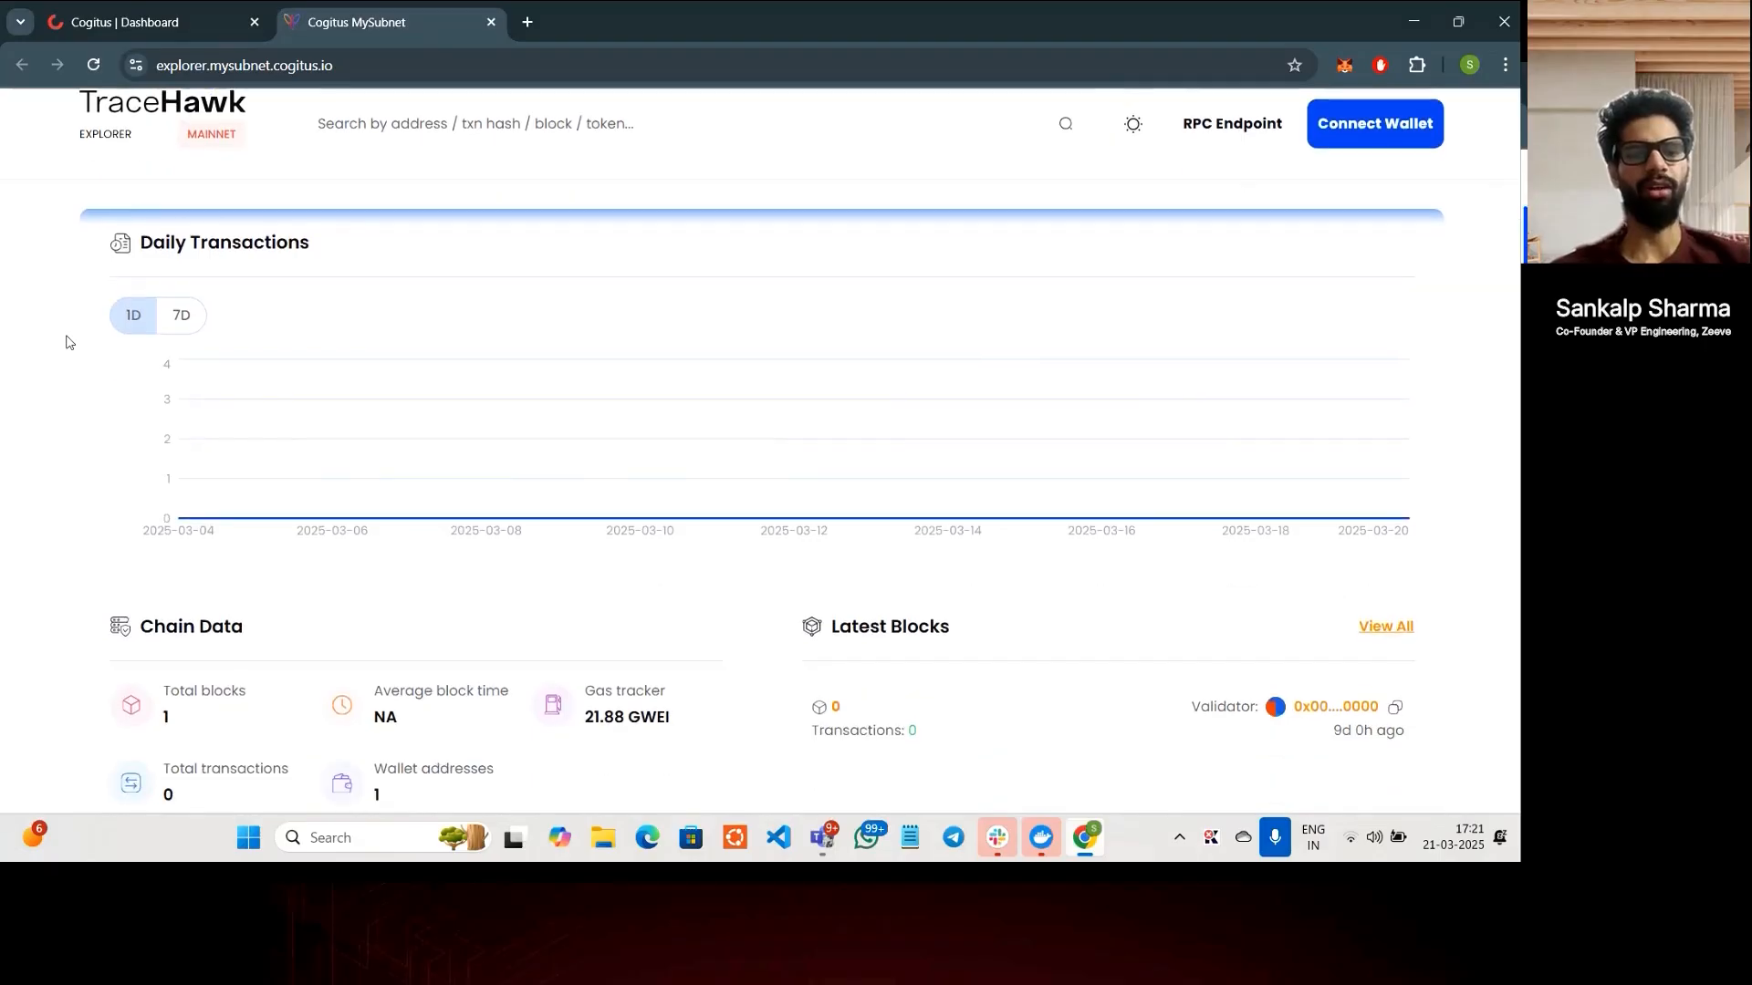
scroll(65, 342, down, 3)
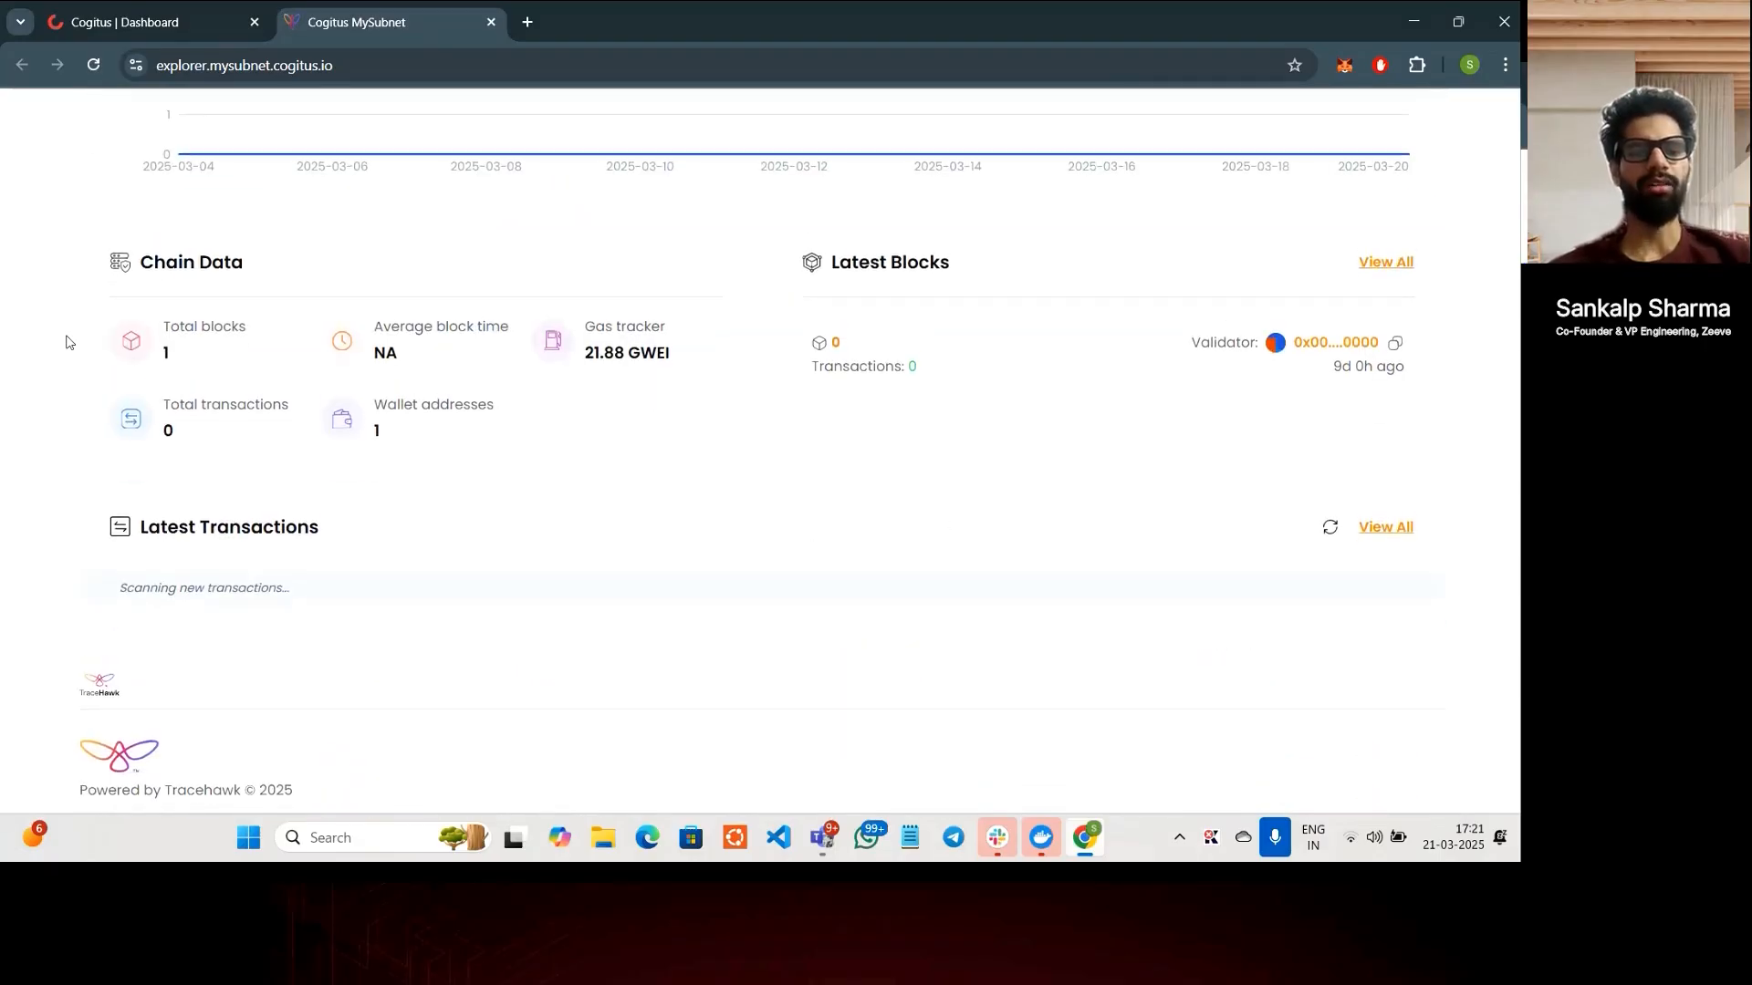
scroll(66, 342, up, 2)
scroll(66, 342, up, 3)
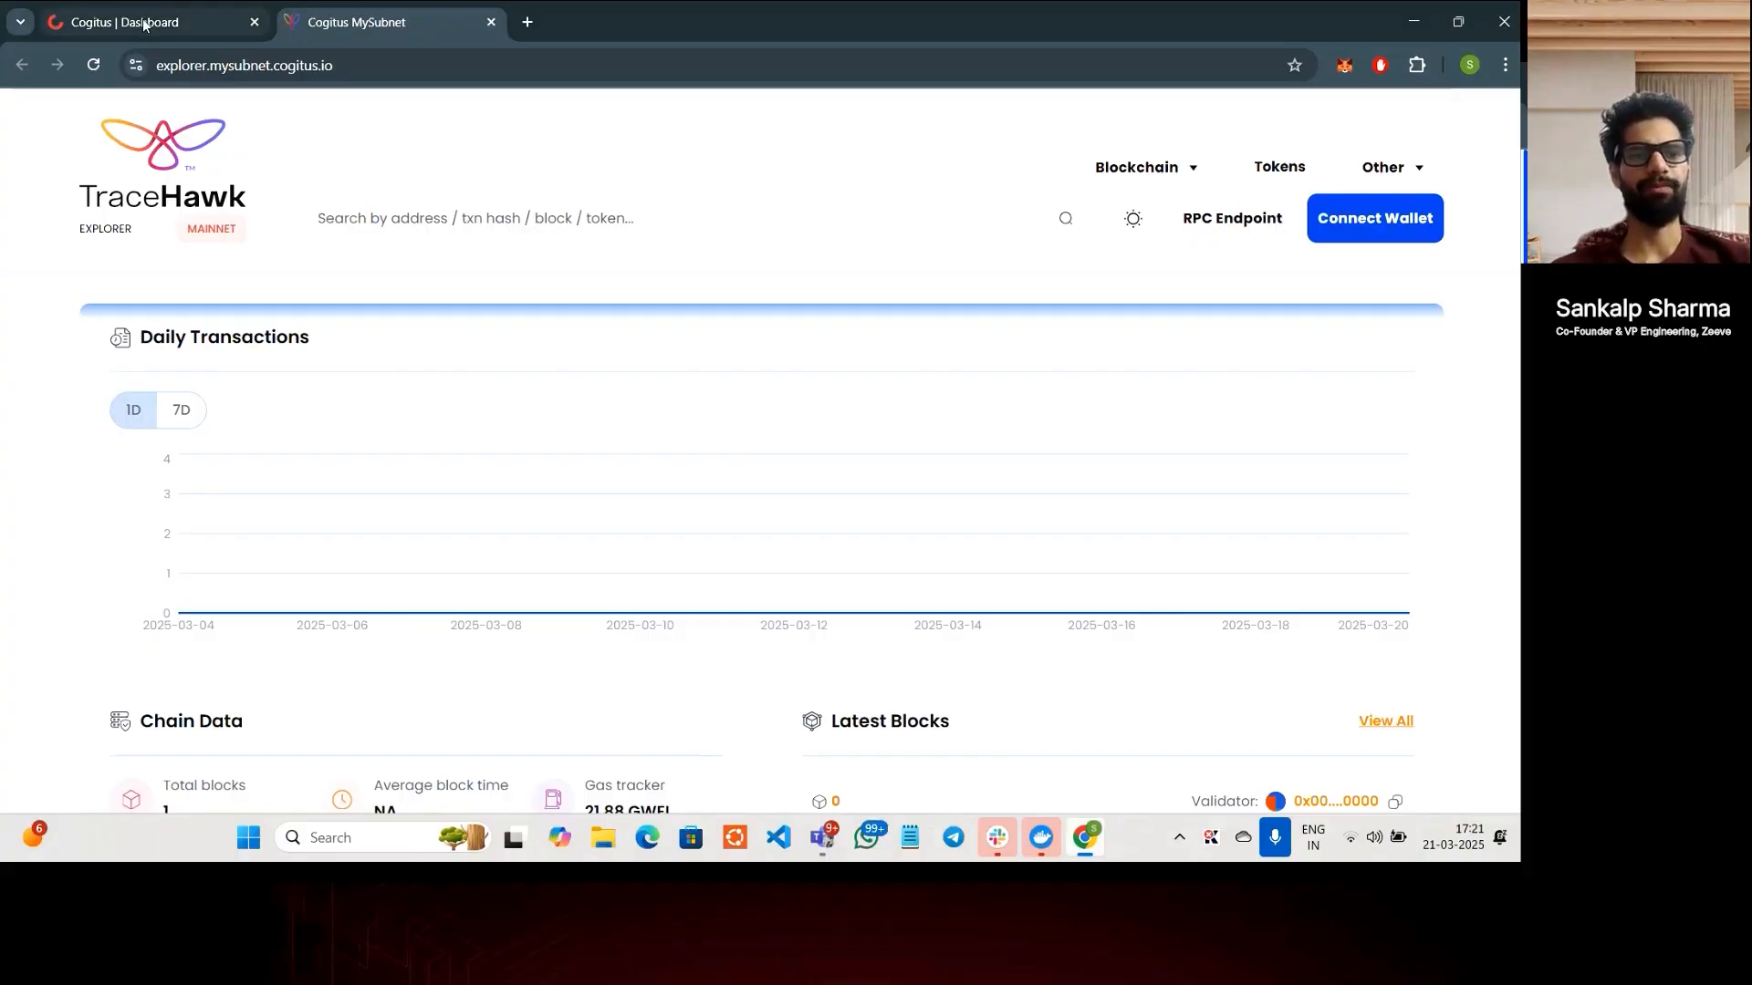
- Back on the Cogitus MySubnet dashboard, review the precompile key lists down to the Fee Manager Allowlist
mouse_move(144, 24)
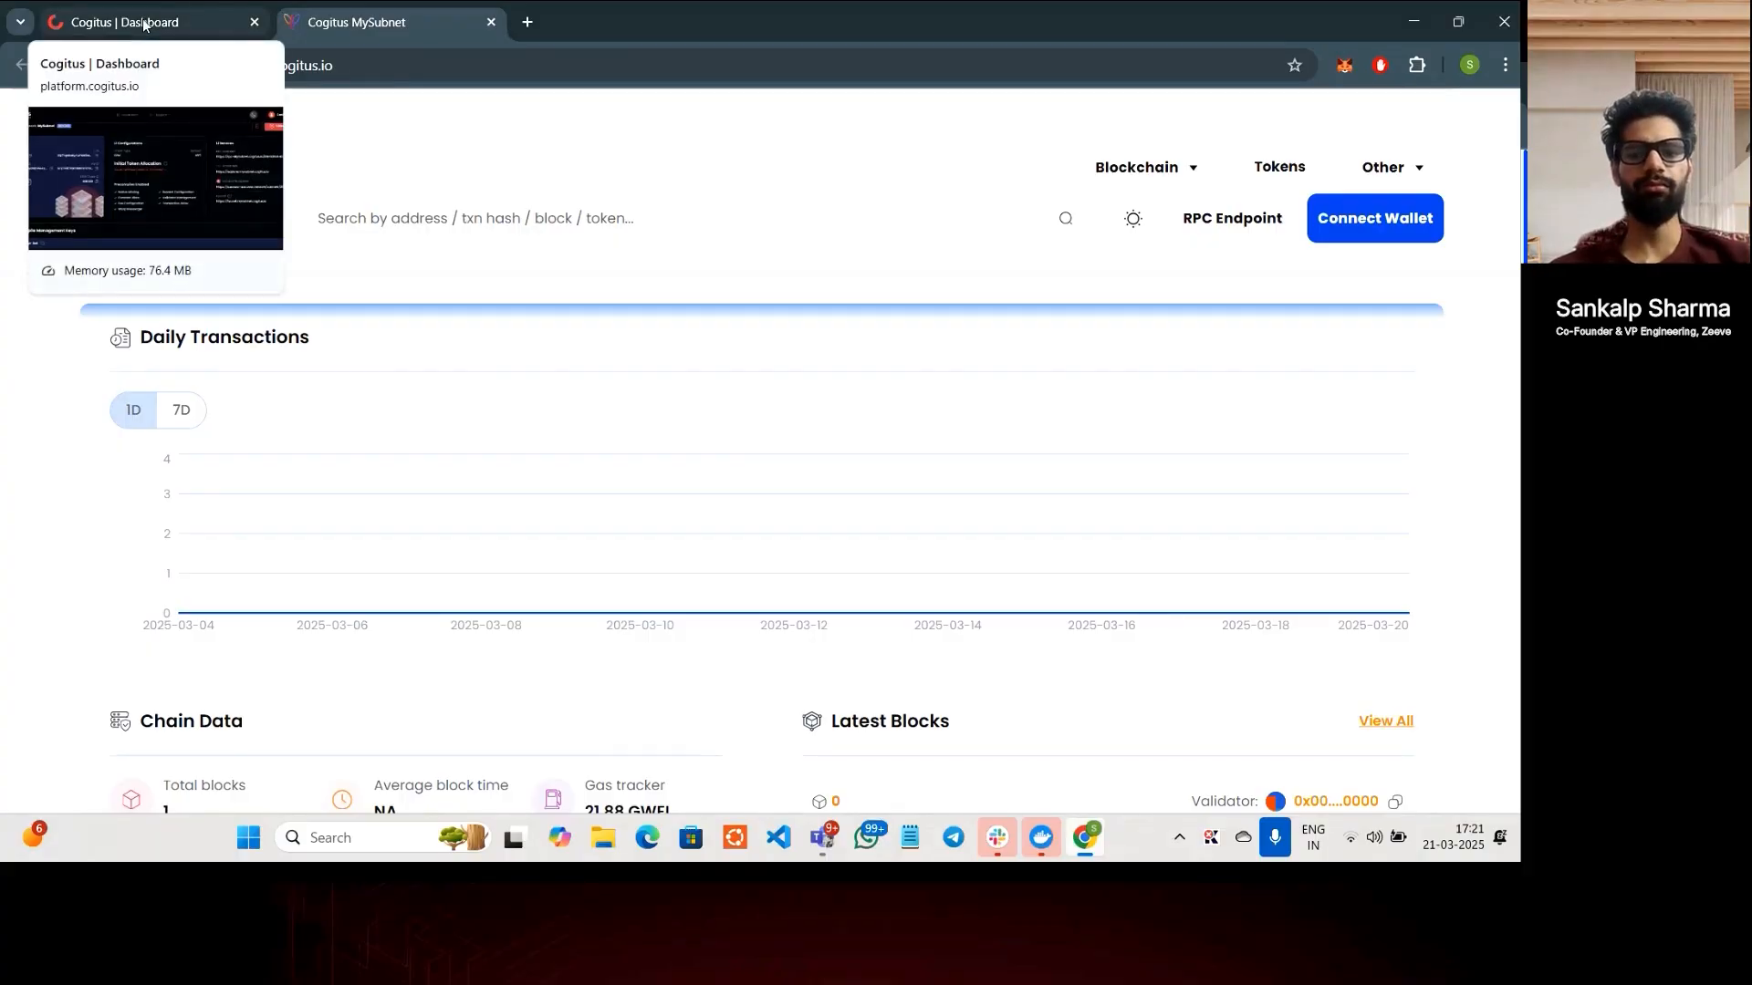
click(144, 25)
scroll(586, 583, down, 3)
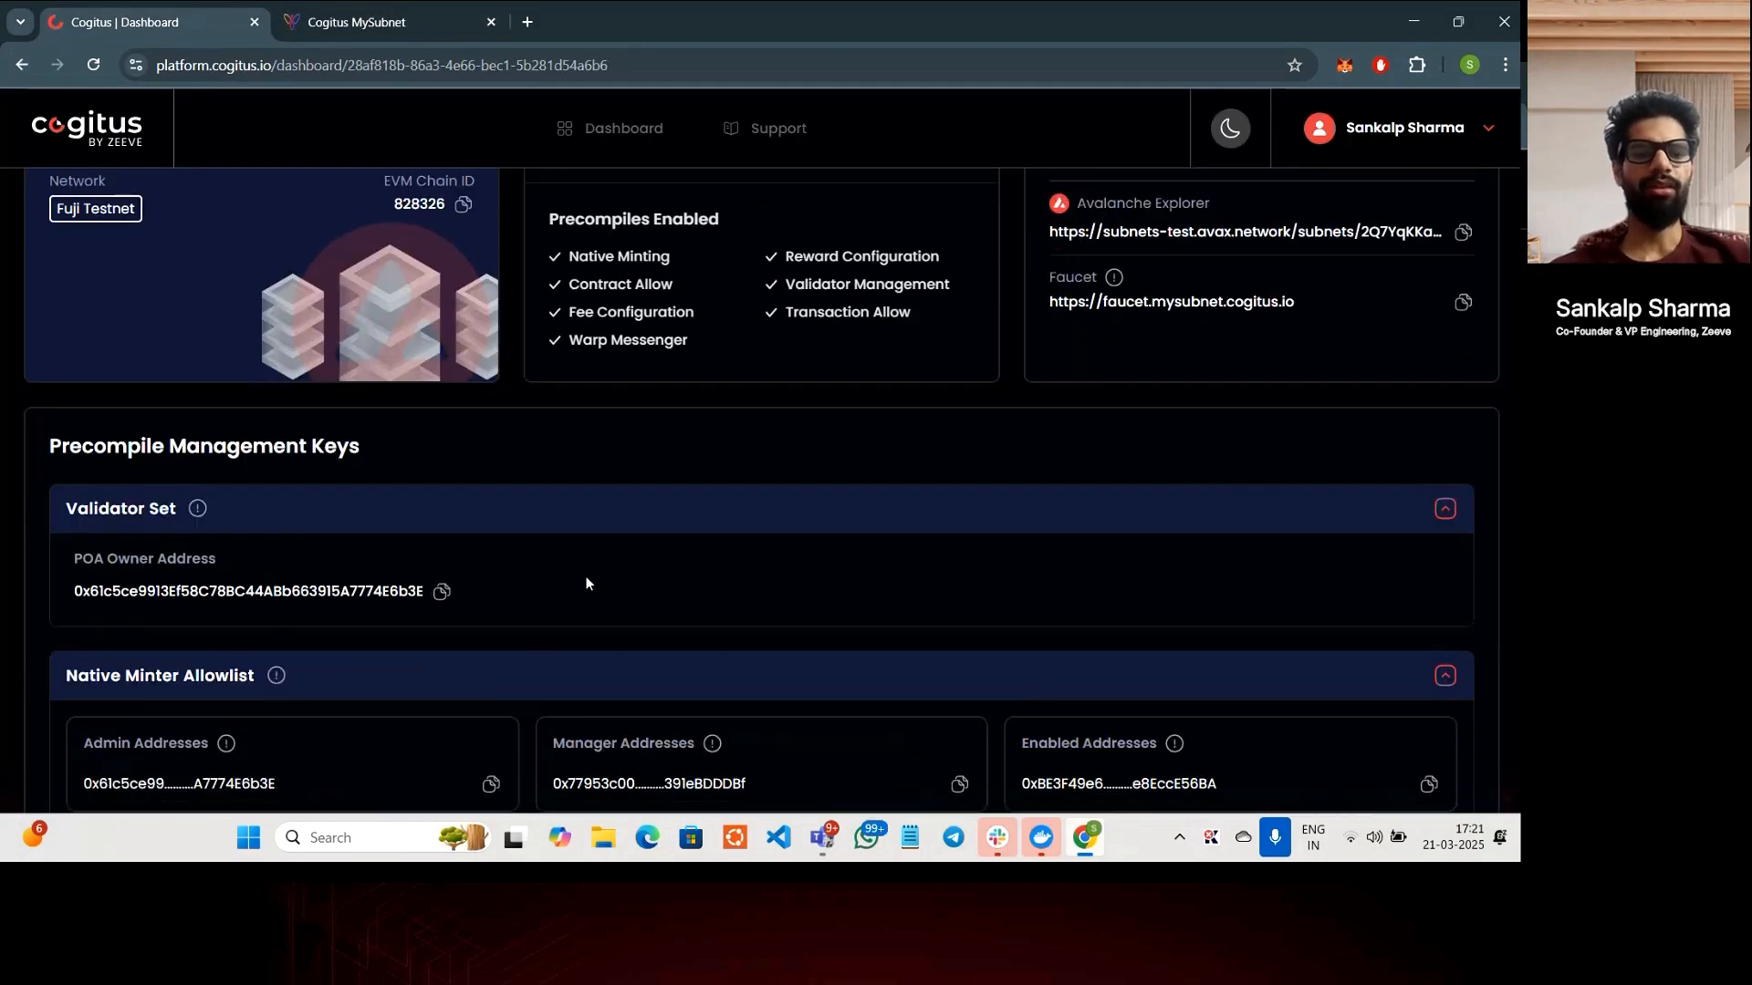
scroll(587, 584, down, 2)
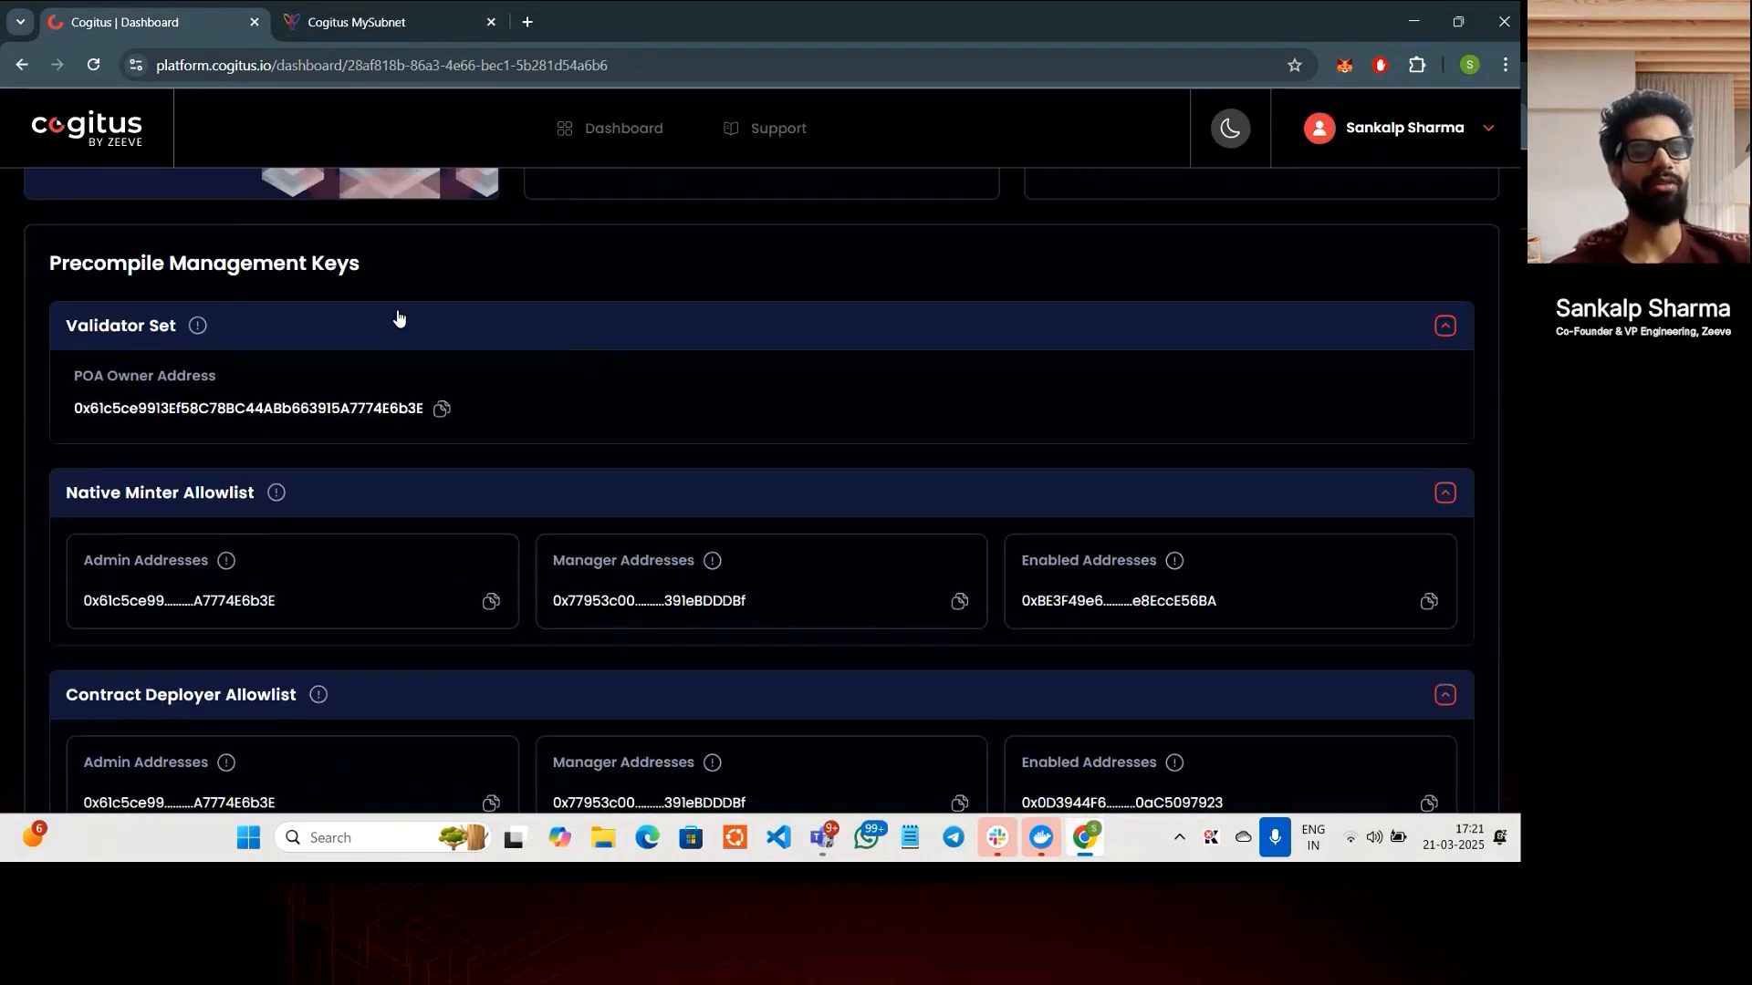
scroll(363, 463, down, 1)
scroll(363, 465, down, 1)
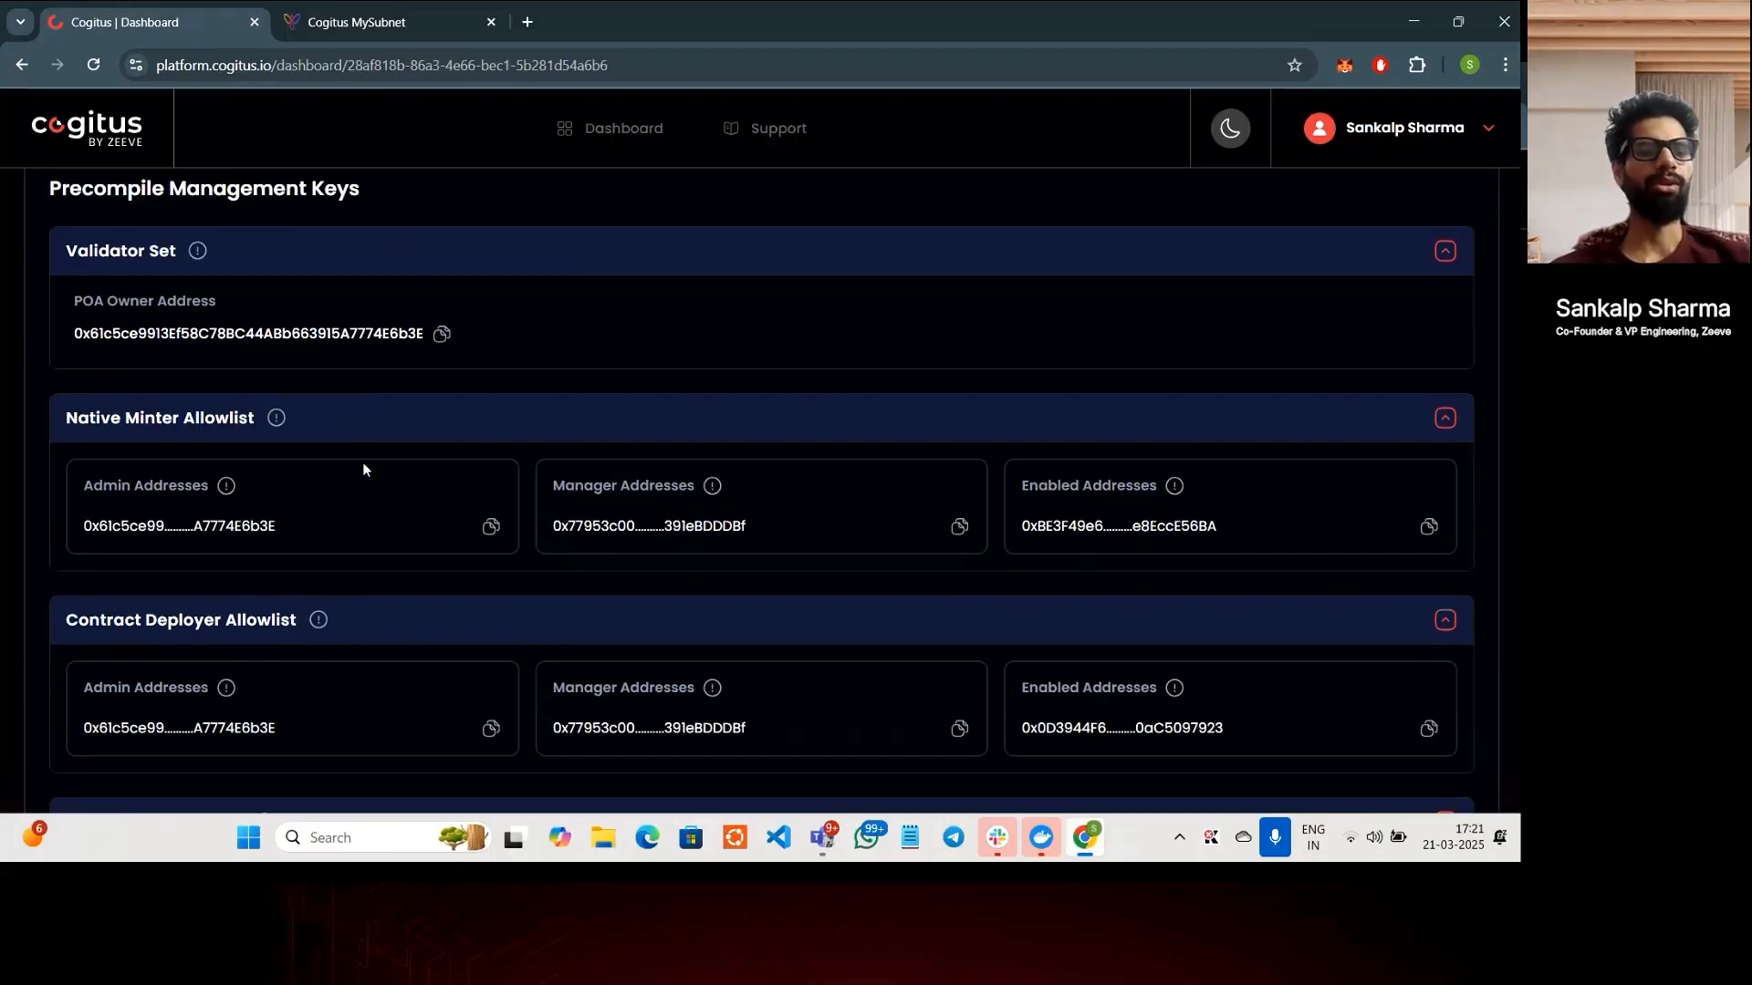
scroll(363, 469, down, 2)
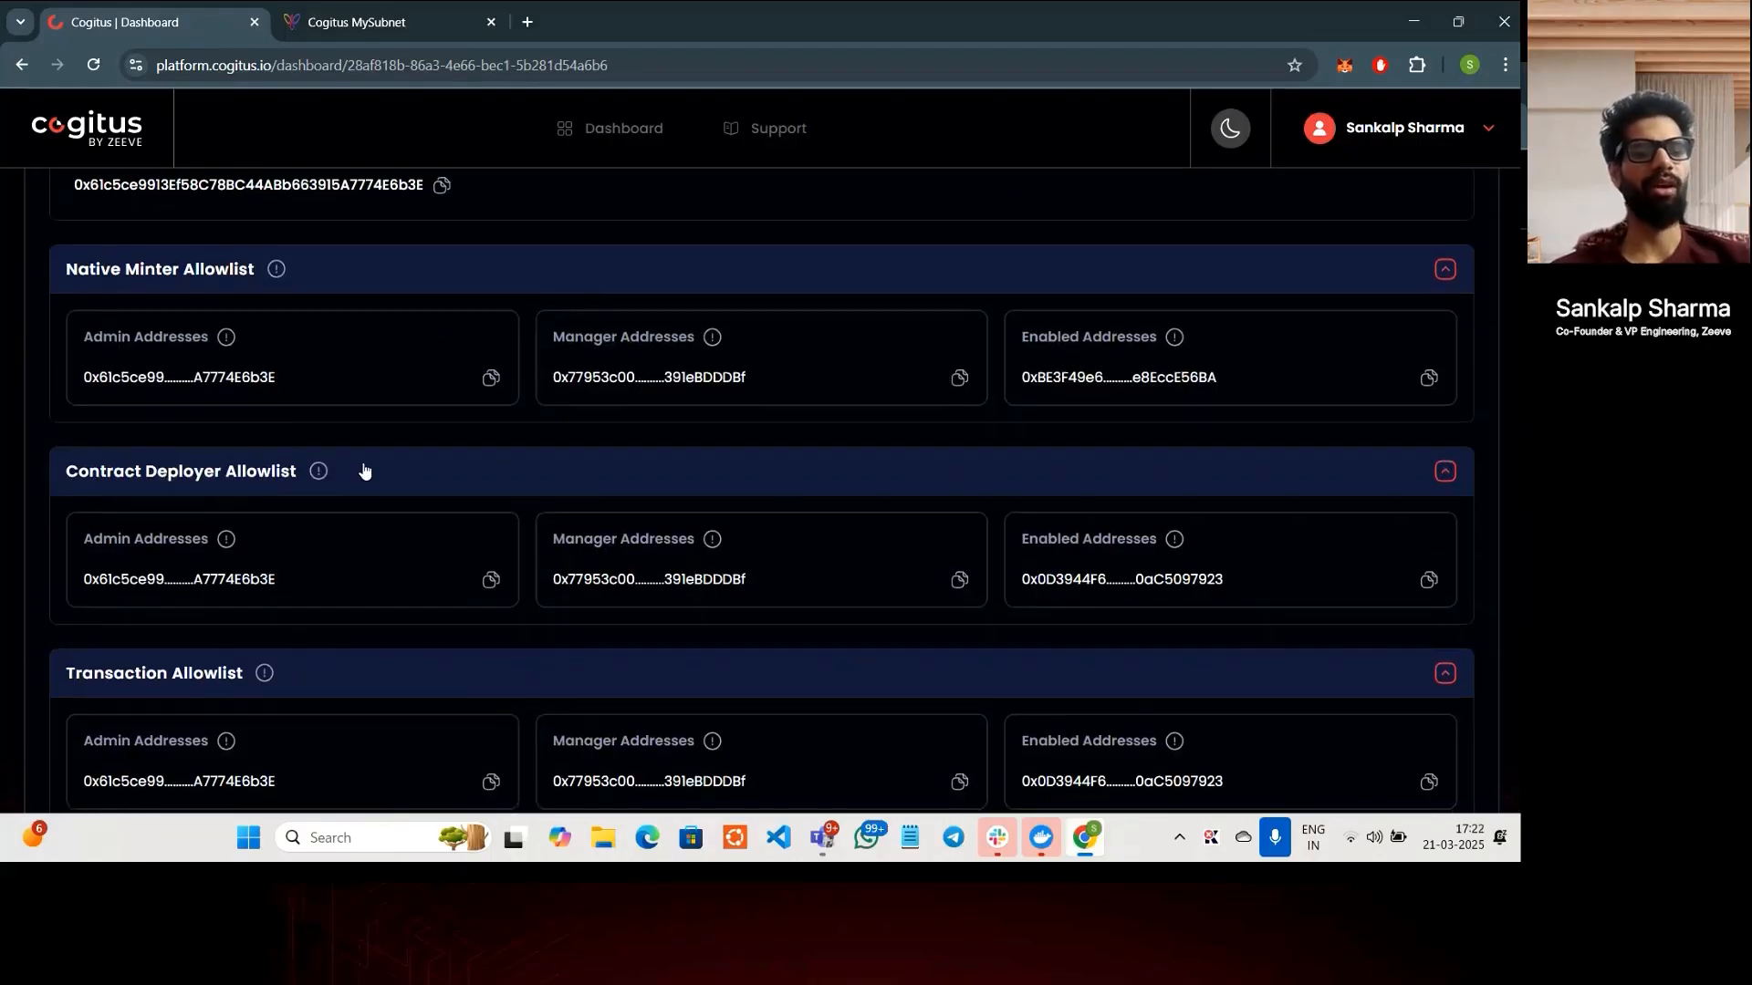
scroll(363, 467, down, 4)
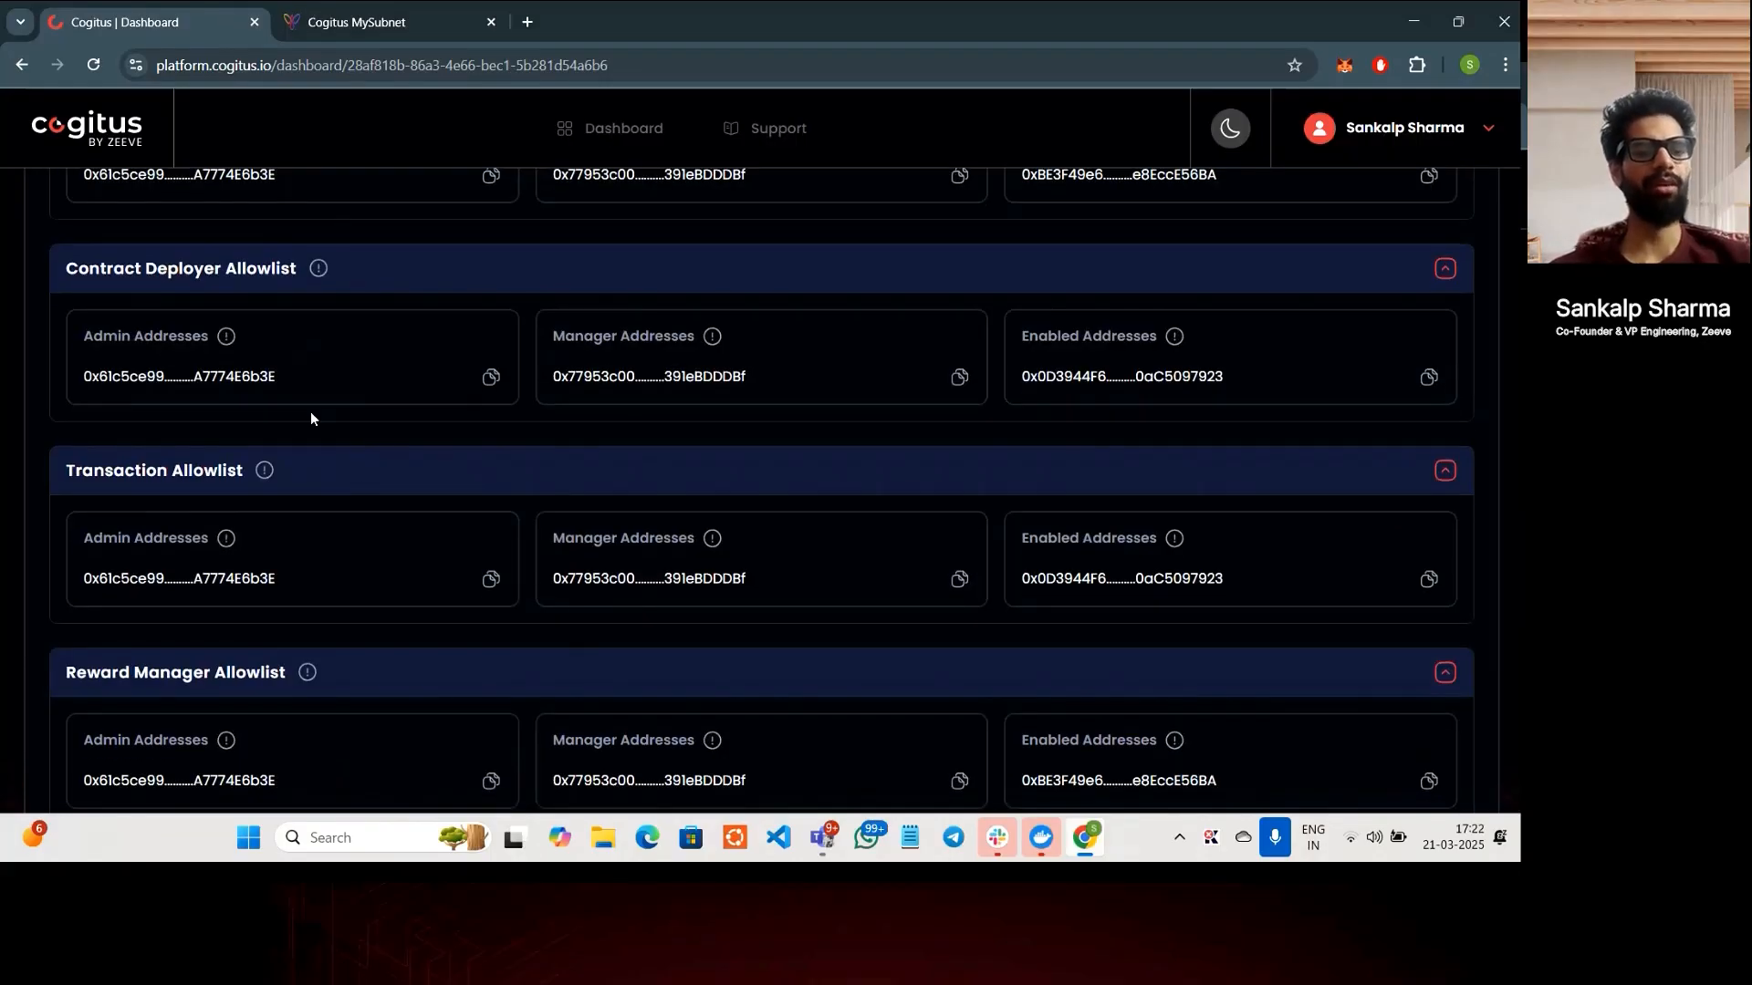
scroll(187, 487, down, 4)
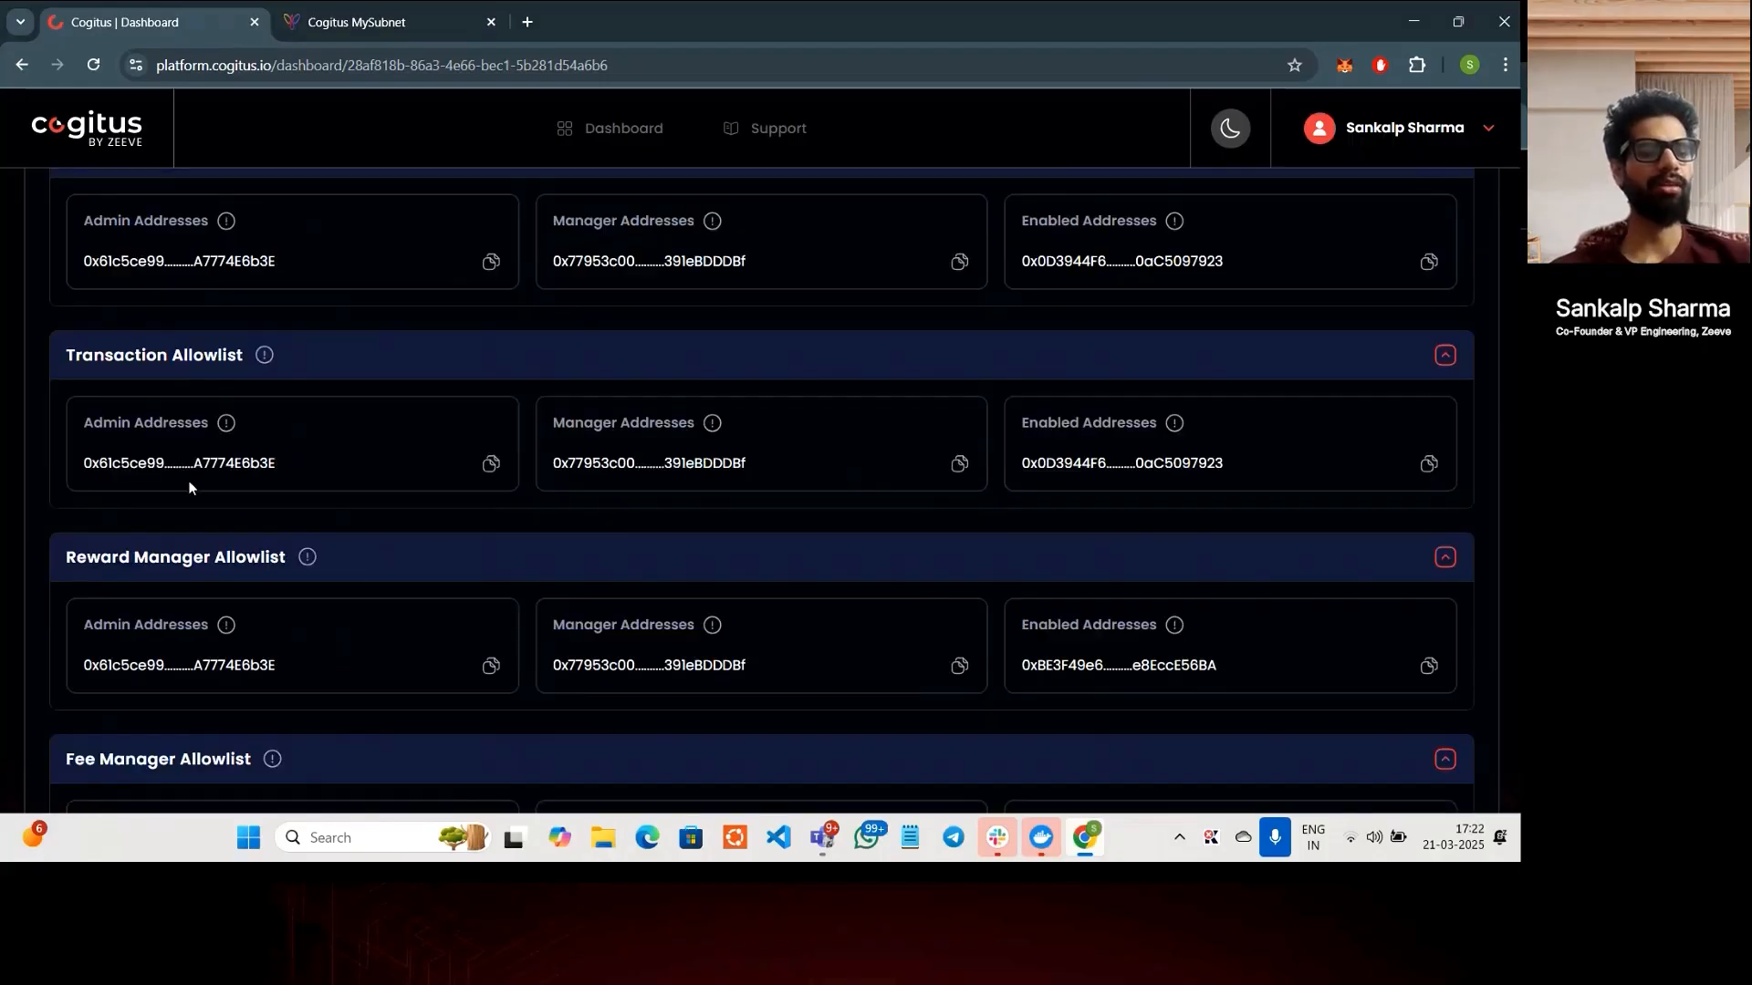
scroll(189, 487, down, 2)
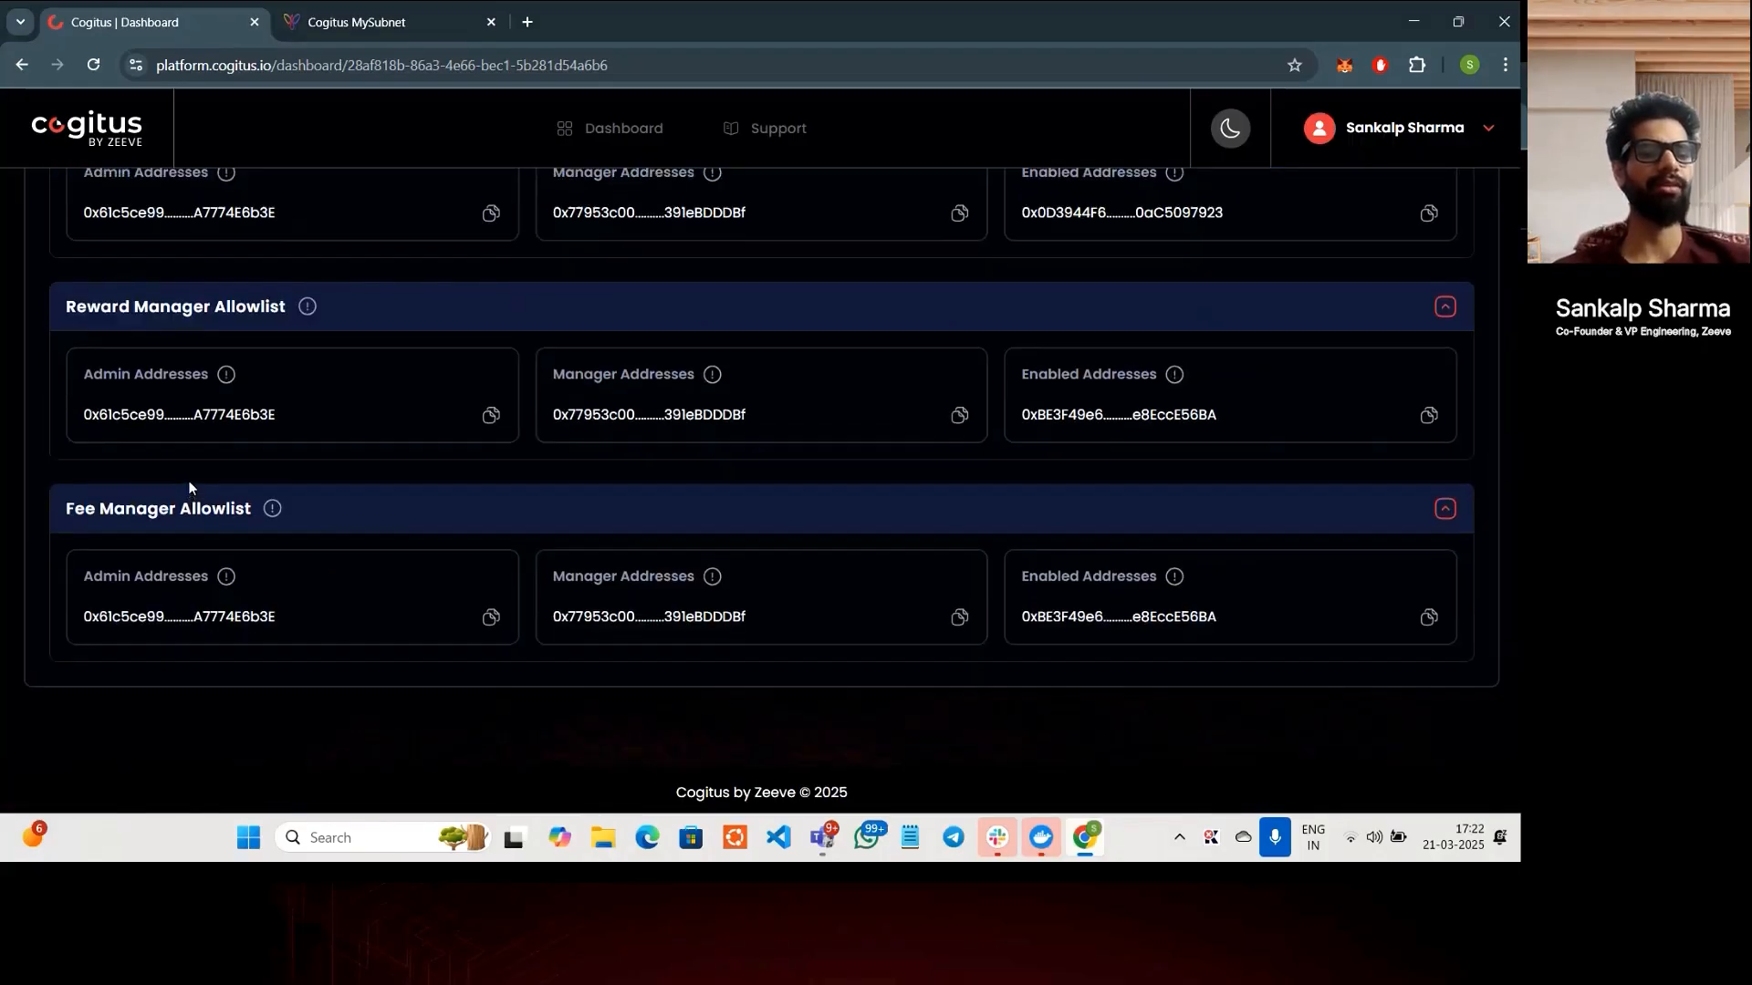
scroll(189, 484, up, 4)
scroll(188, 489, up, 10)
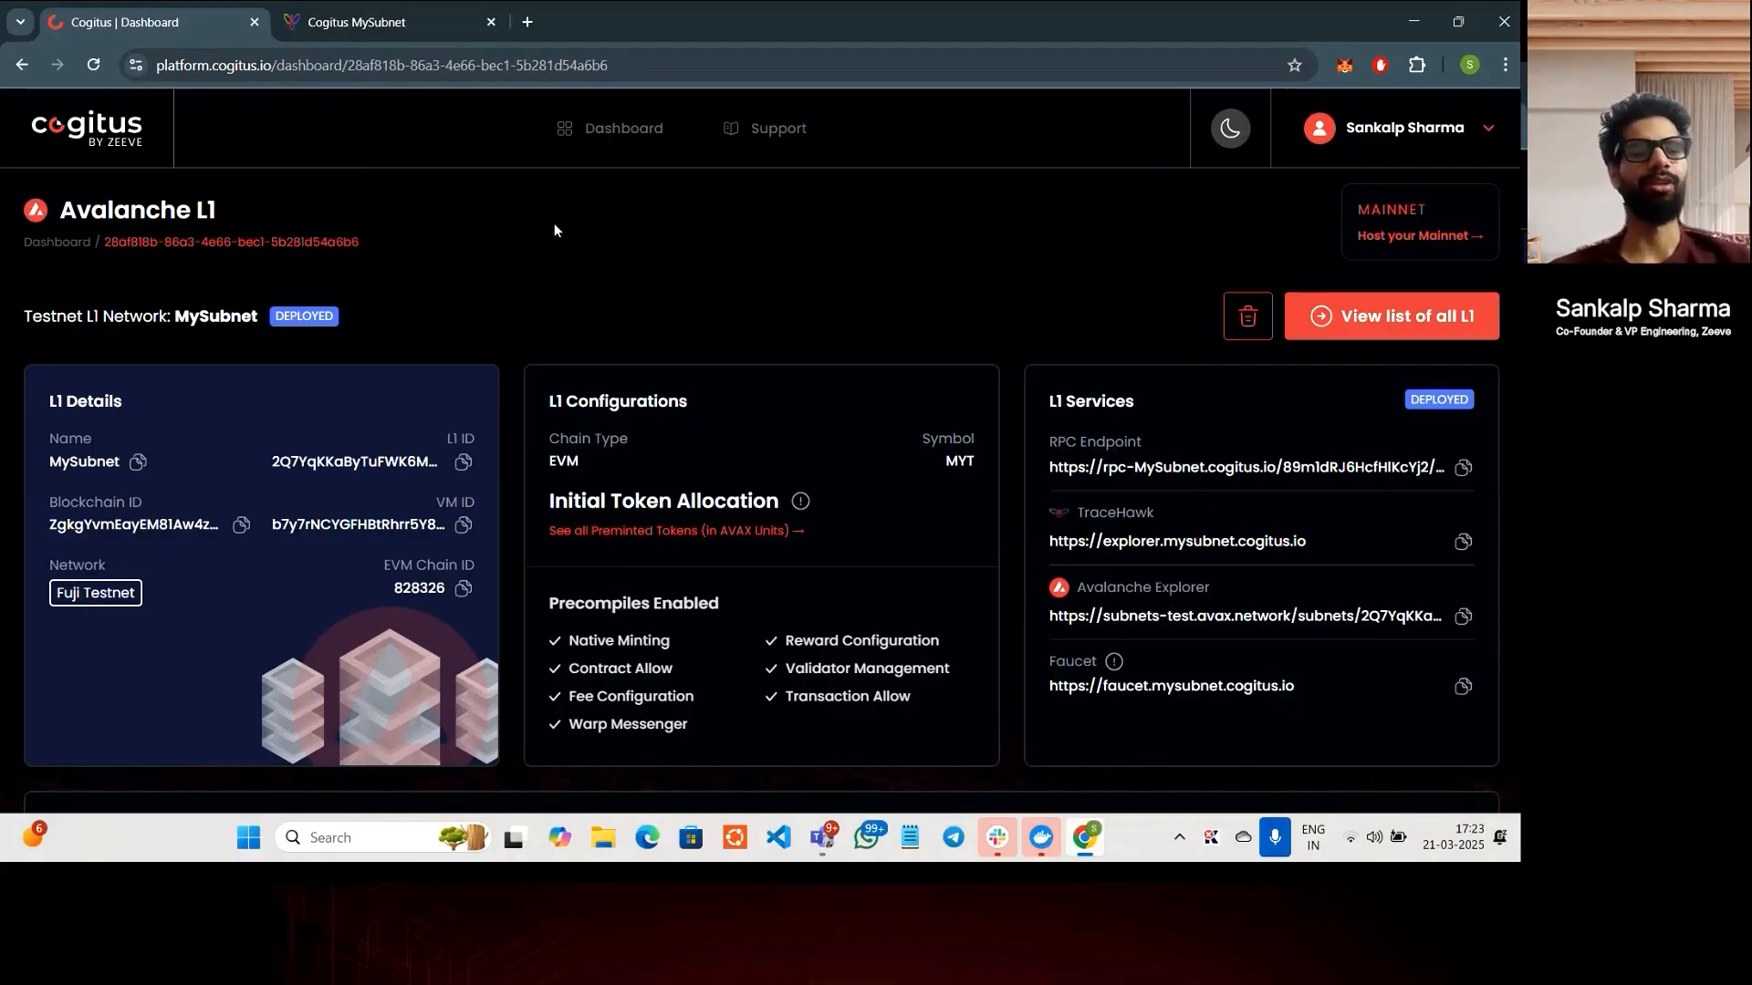
- Return to the Avalanche L1 overview showing the MySubnet testnet's status checks
click(90, 133)
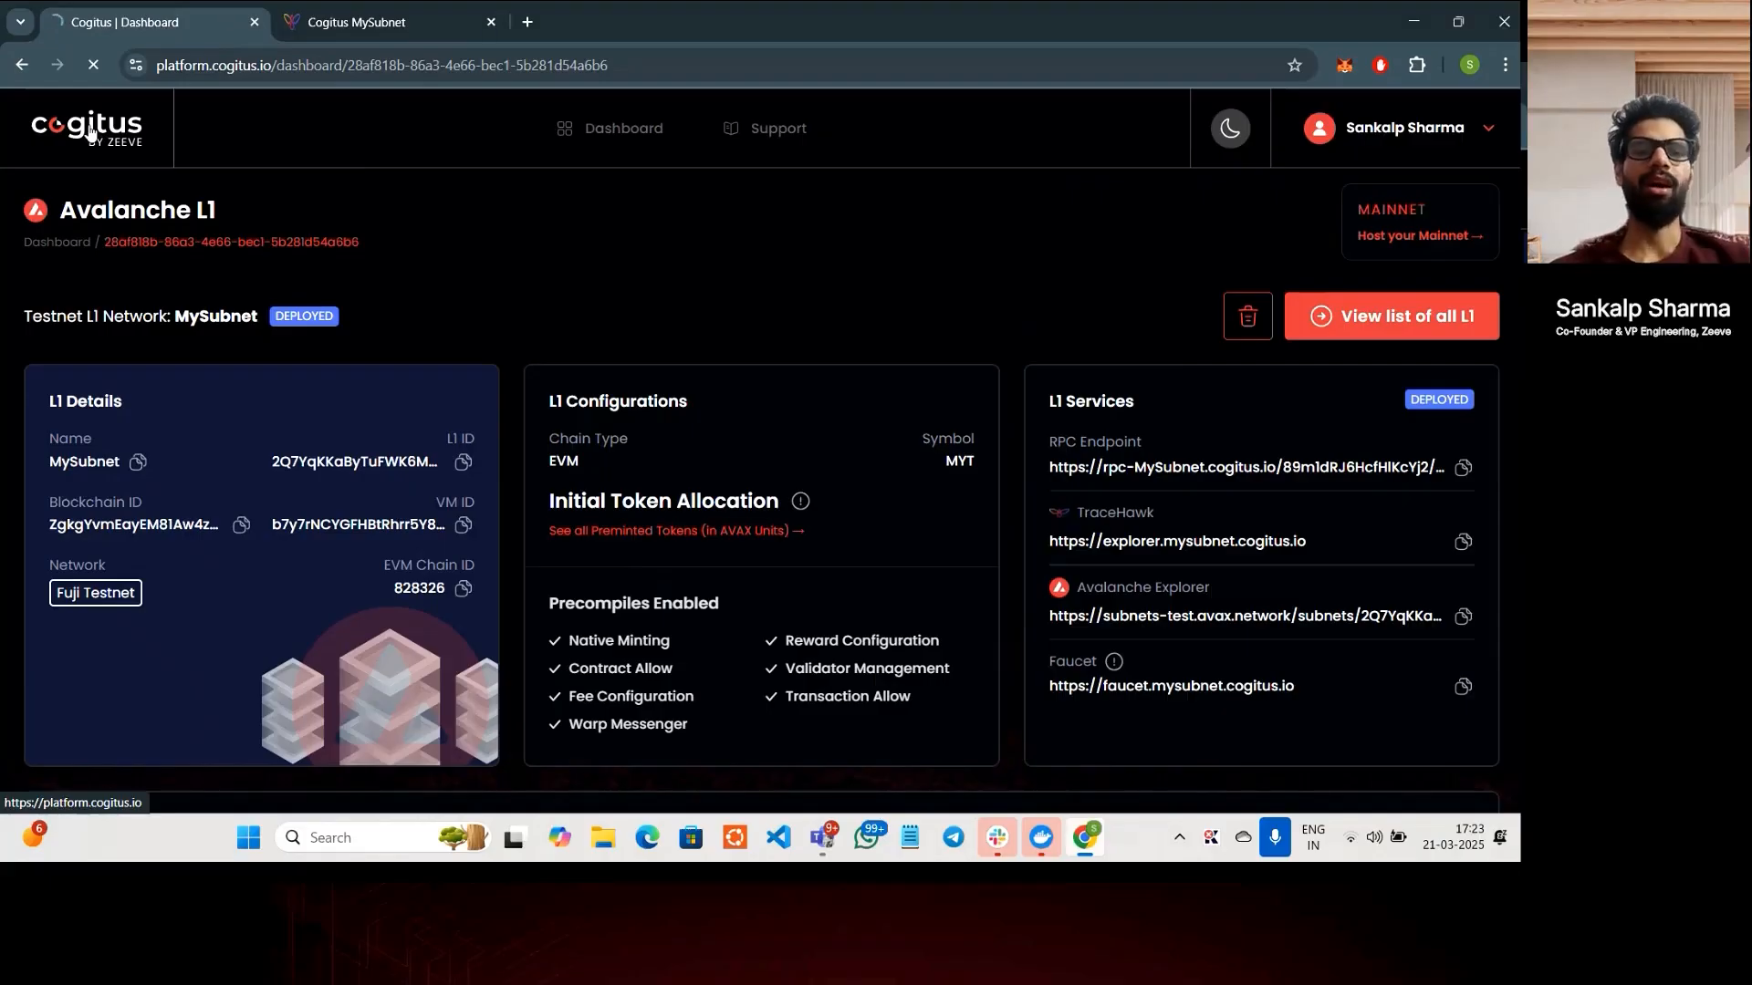